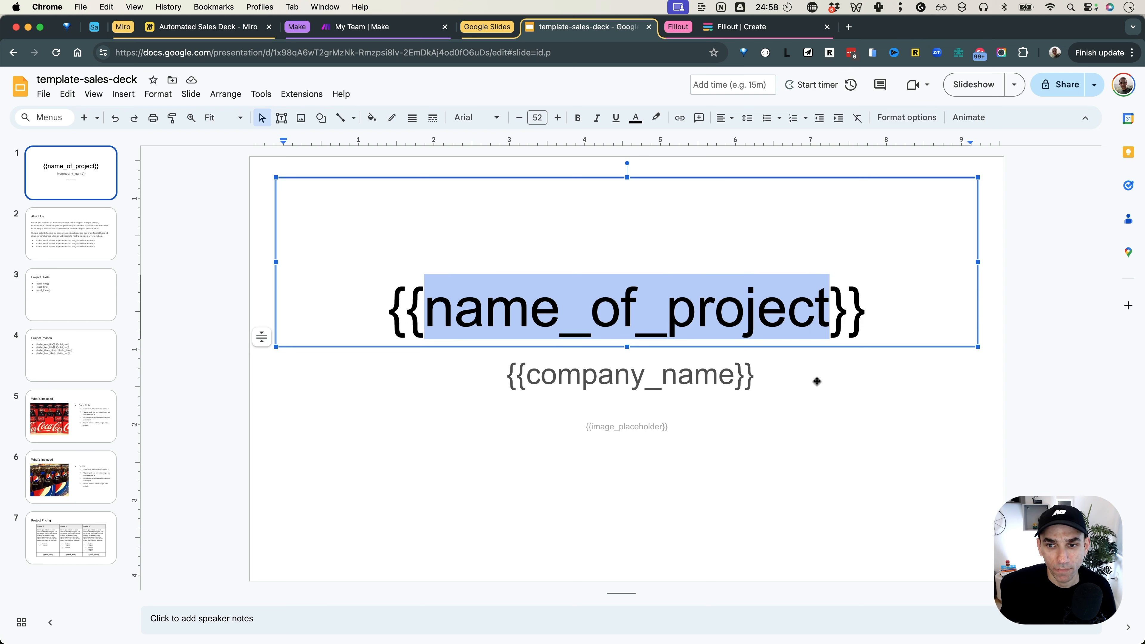
{"action": "left_click", "coordinate": [646, 384]}
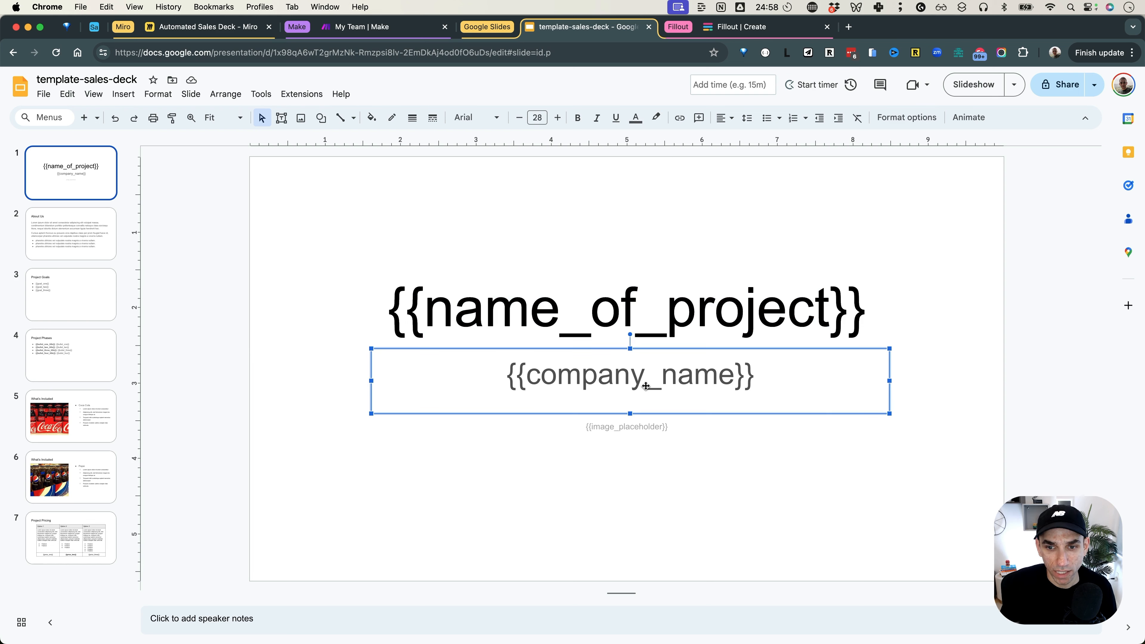
{"action": "triple_click", "coordinate": [631, 426]}
{"action": "left_click", "coordinate": [724, 430]}
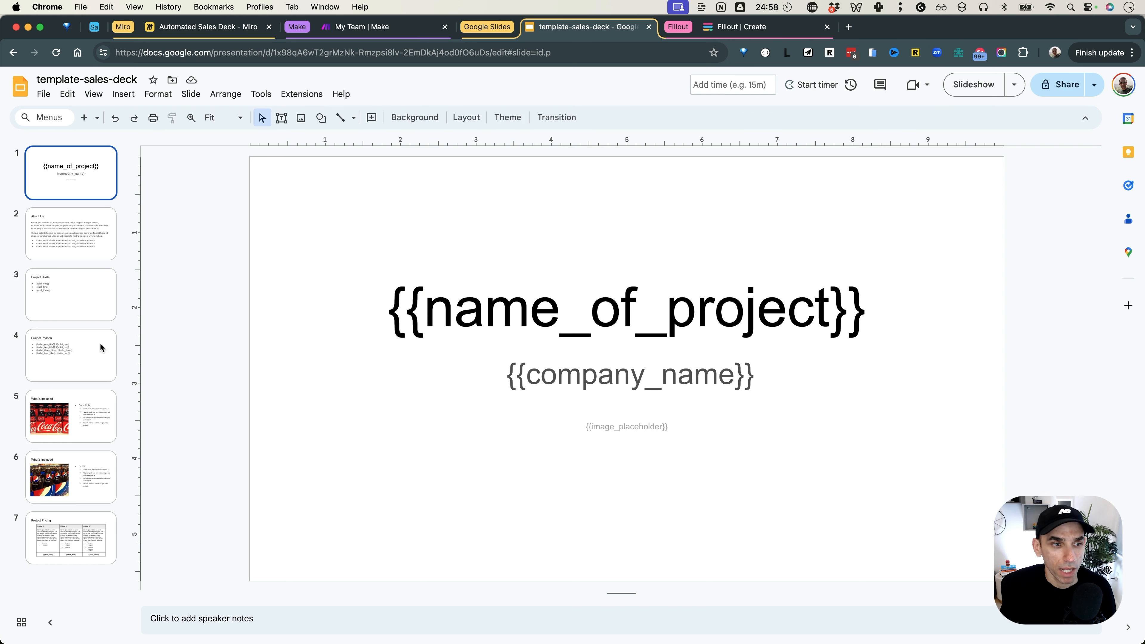
{"action": "left_click", "coordinate": [79, 278]}
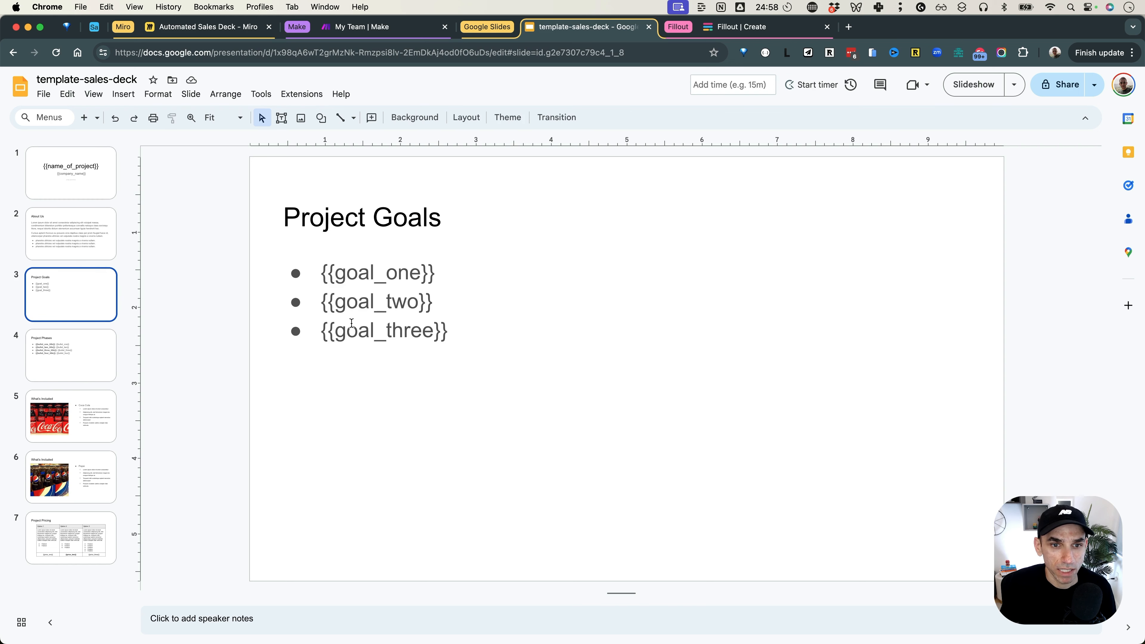
{"action": "left_click", "coordinate": [92, 363]}
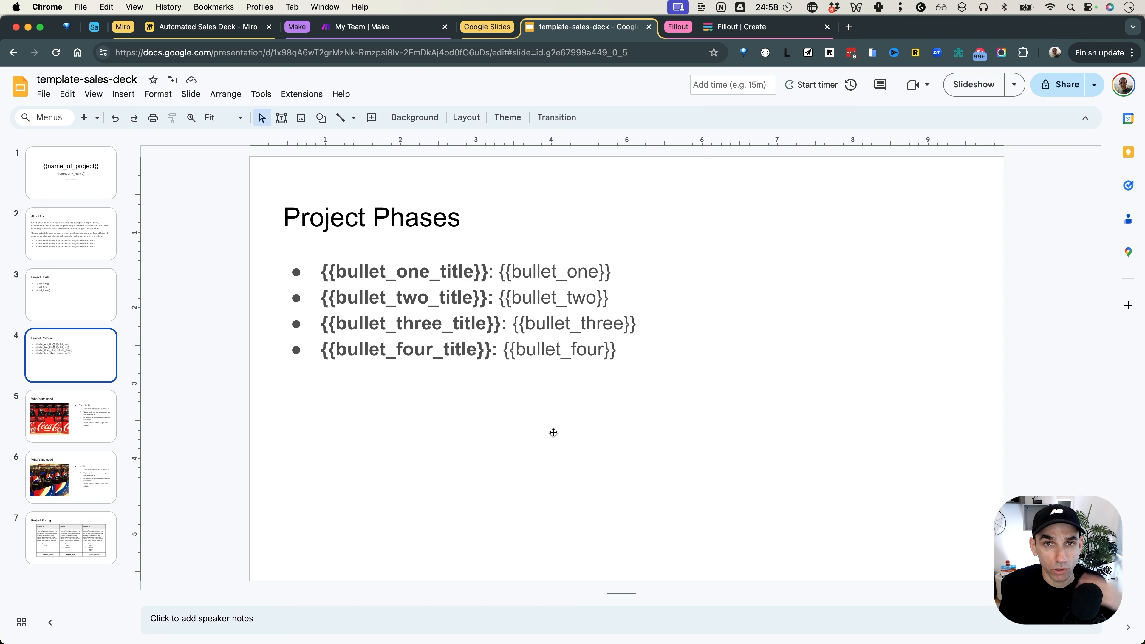
{"action": "left_click", "coordinate": [73, 179]}
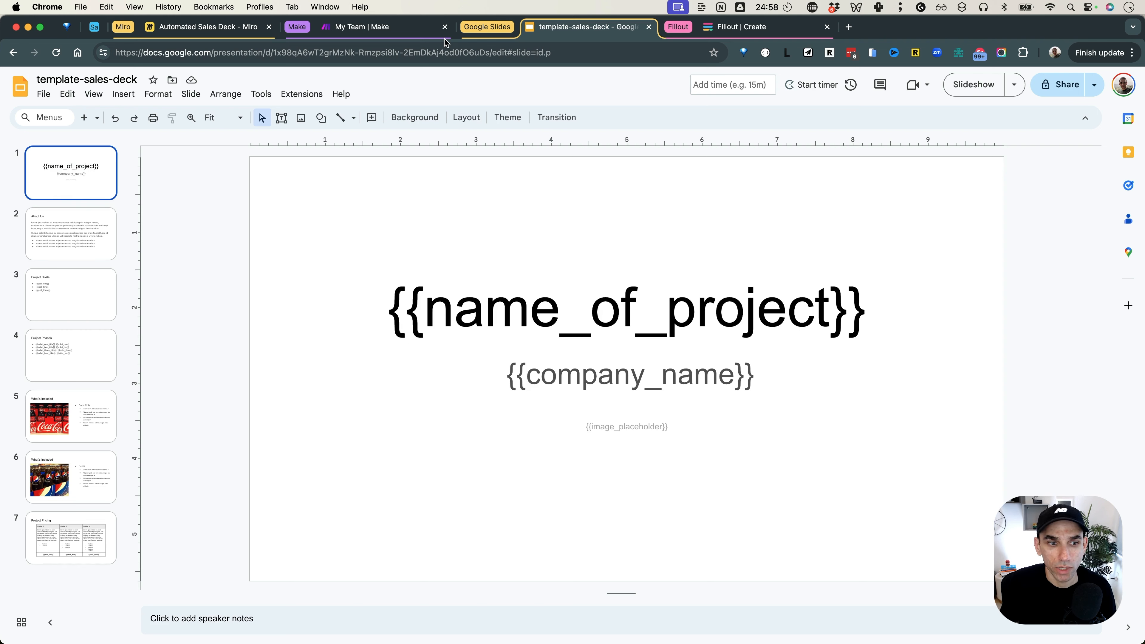
Step: Create a blank Fillout form using the Plain theme and name it 'Discovery Debrief'
{"action": "left_click", "coordinate": [753, 30]}
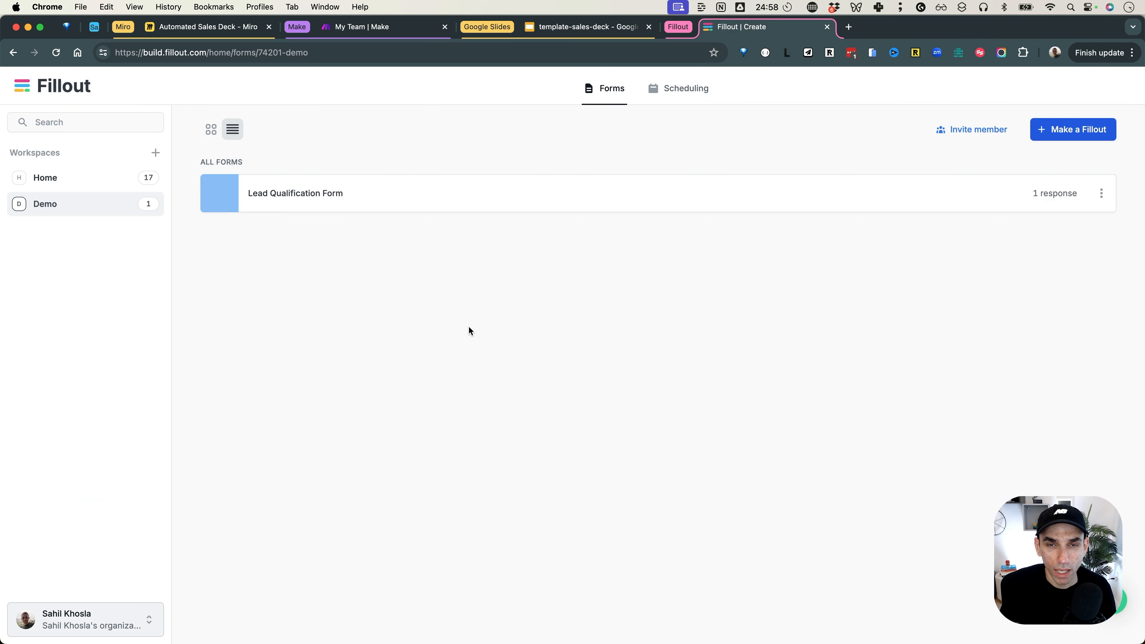
{"action": "left_click", "coordinate": [1067, 129]}
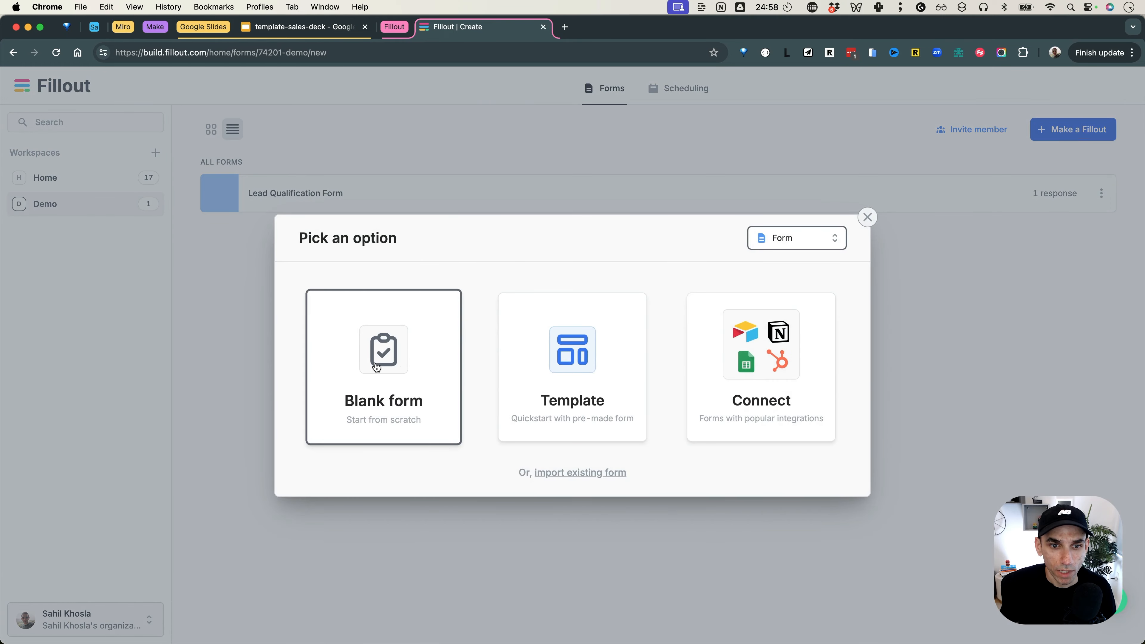
{"action": "left_click", "coordinate": [376, 367]}
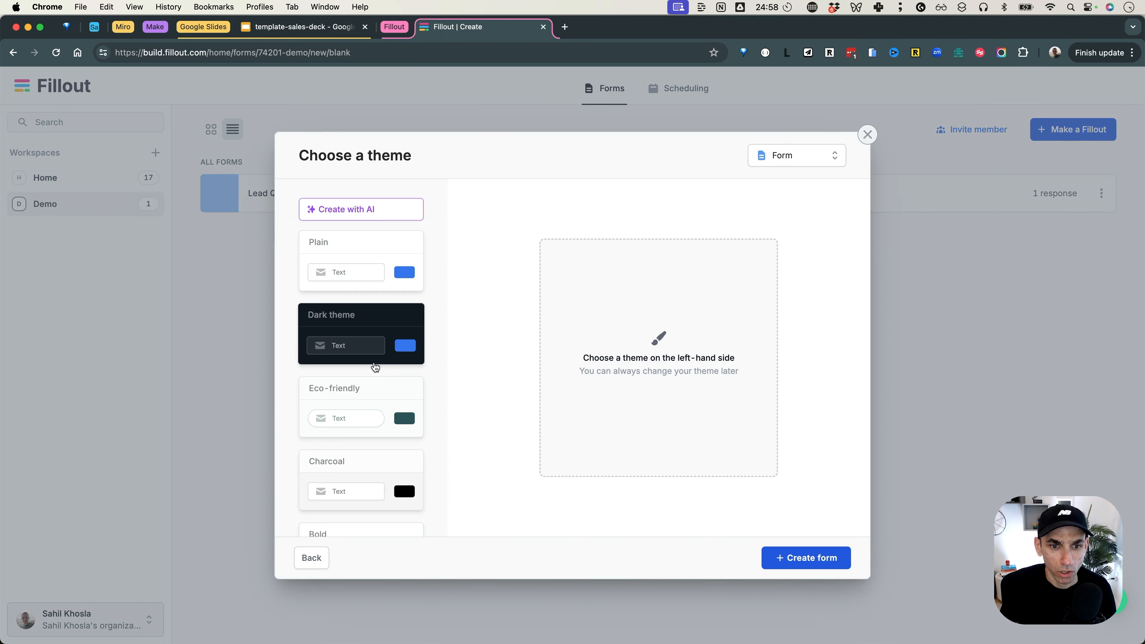
{"action": "left_click", "coordinate": [357, 249]}
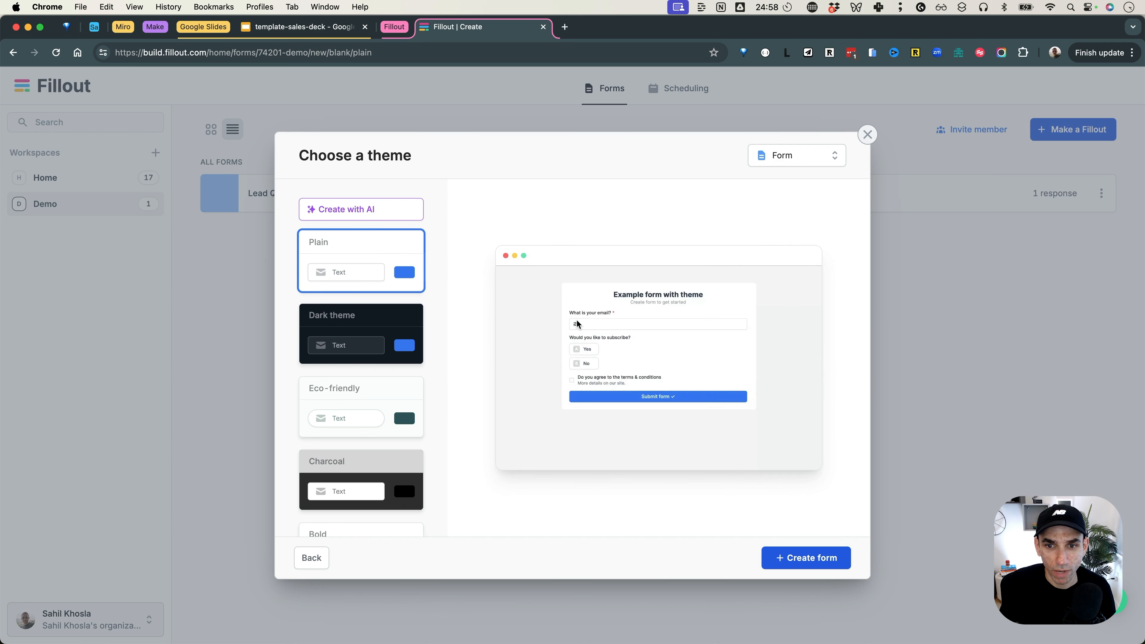
{"action": "left_click", "coordinate": [807, 559]}
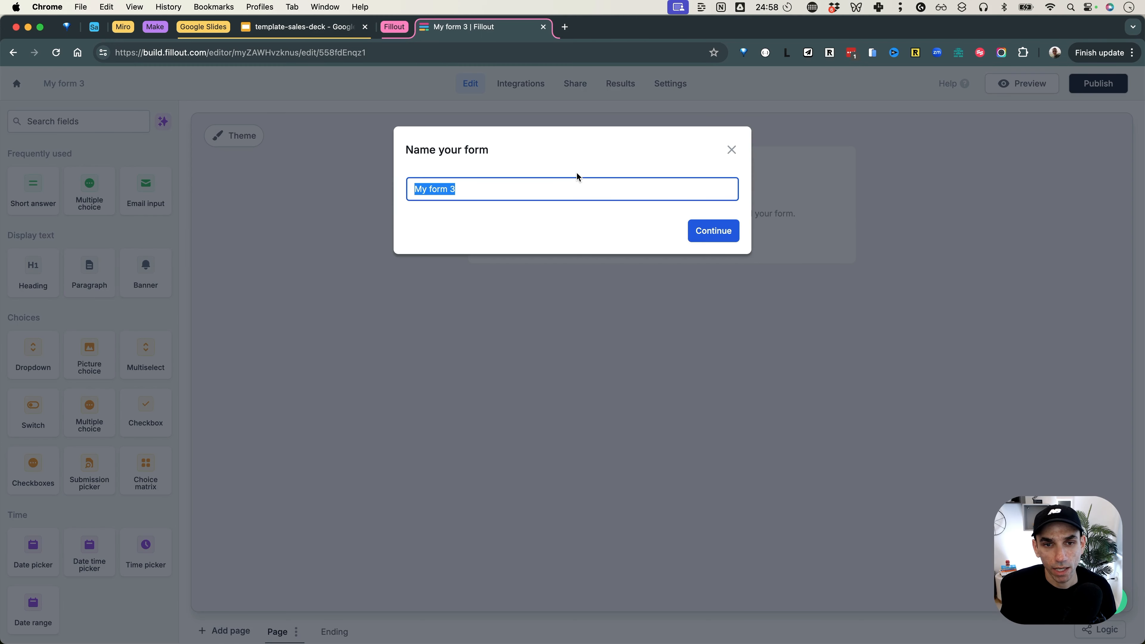
{"action": "type", "text": "Discovery D"}
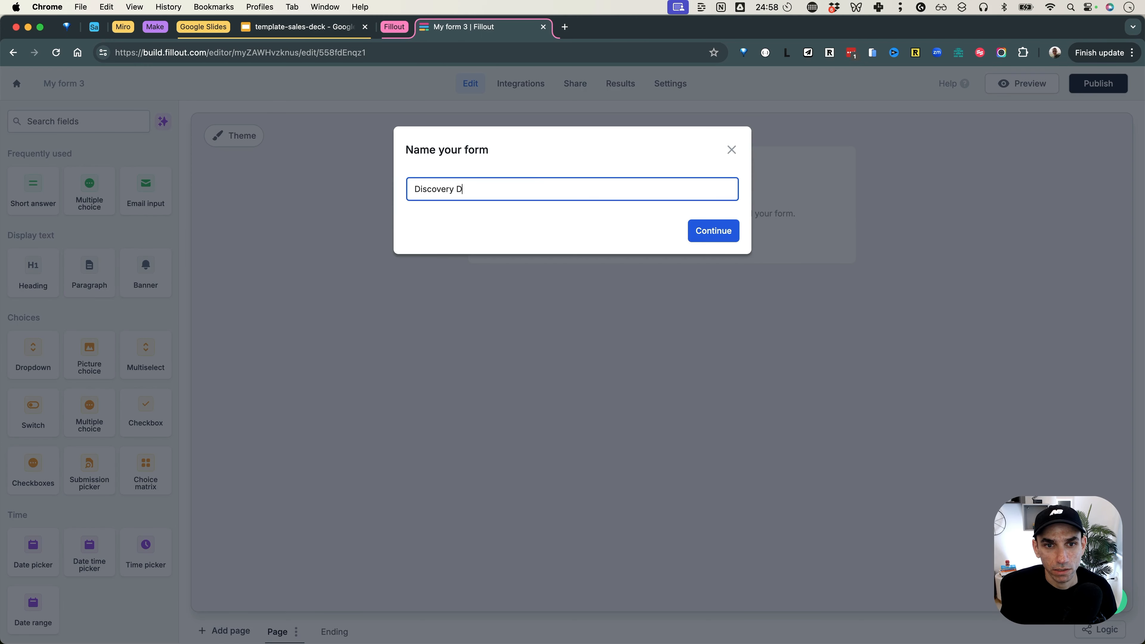
{"action": "type", "text": "ebrief"}
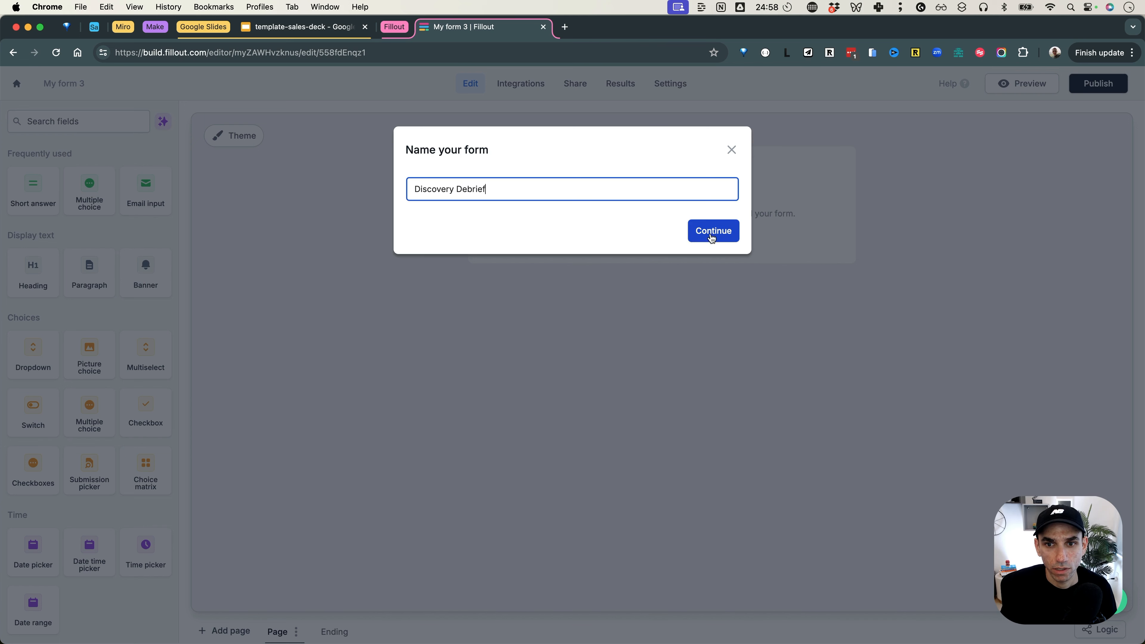
{"action": "left_click", "coordinate": [712, 237]}
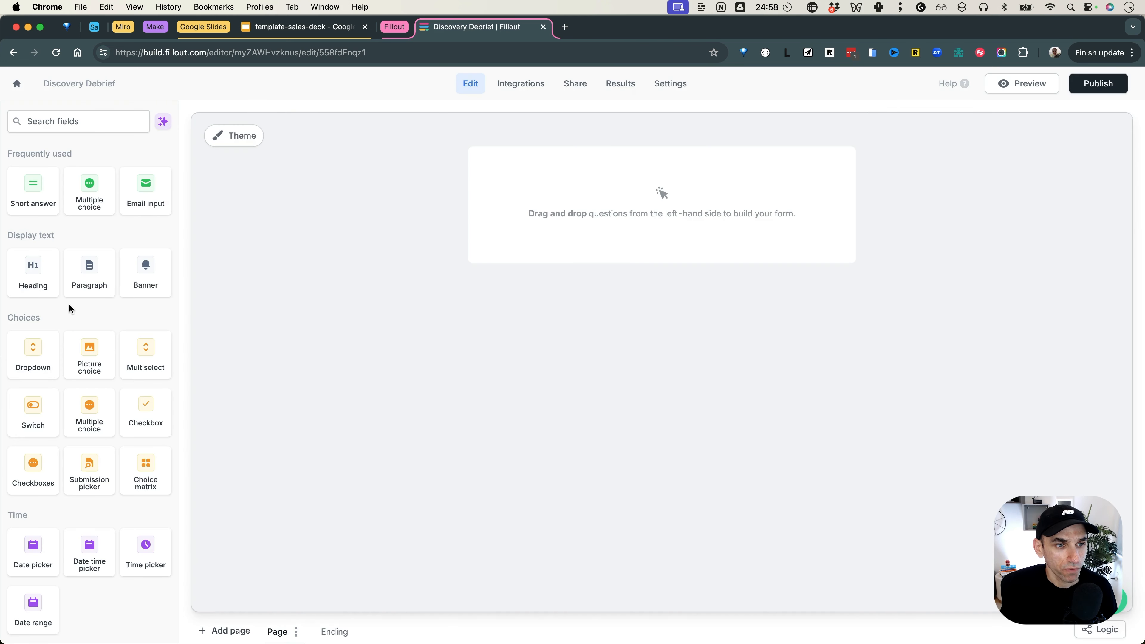
Step: Add a 'Company Name' short answer field and a 'Company Logo' URL field
{"action": "left_click_drag", "start_coordinate": [33, 189], "coordinate": [661, 204]}
{"action": "type", "text": "Company Name"}
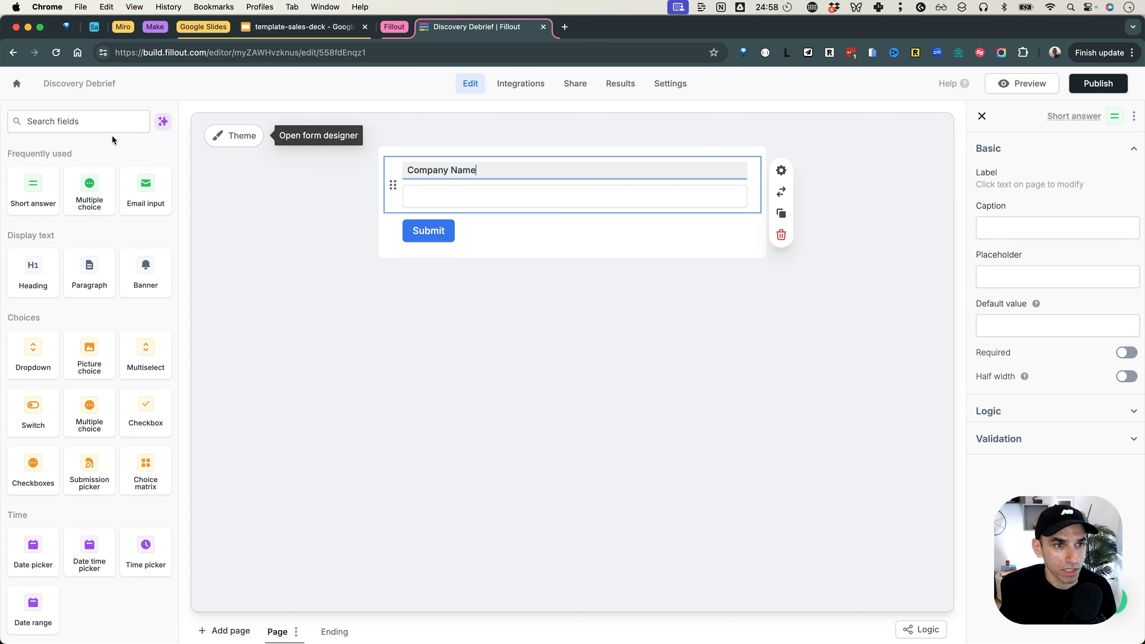
{"action": "left_click", "coordinate": [90, 124]}
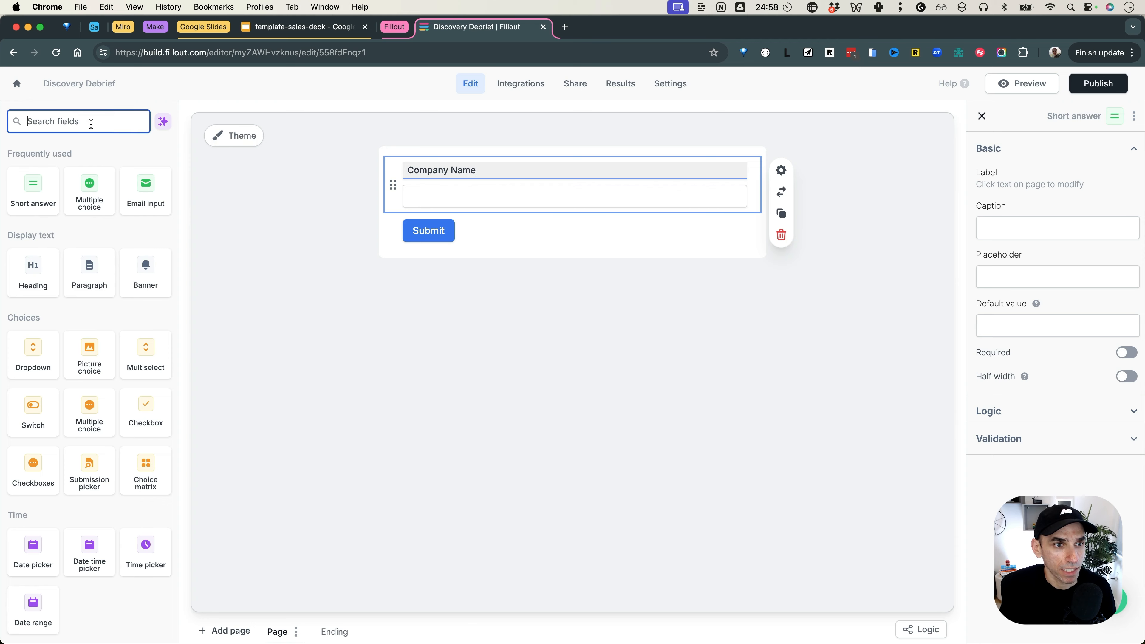
{"action": "type", "text": "url"}
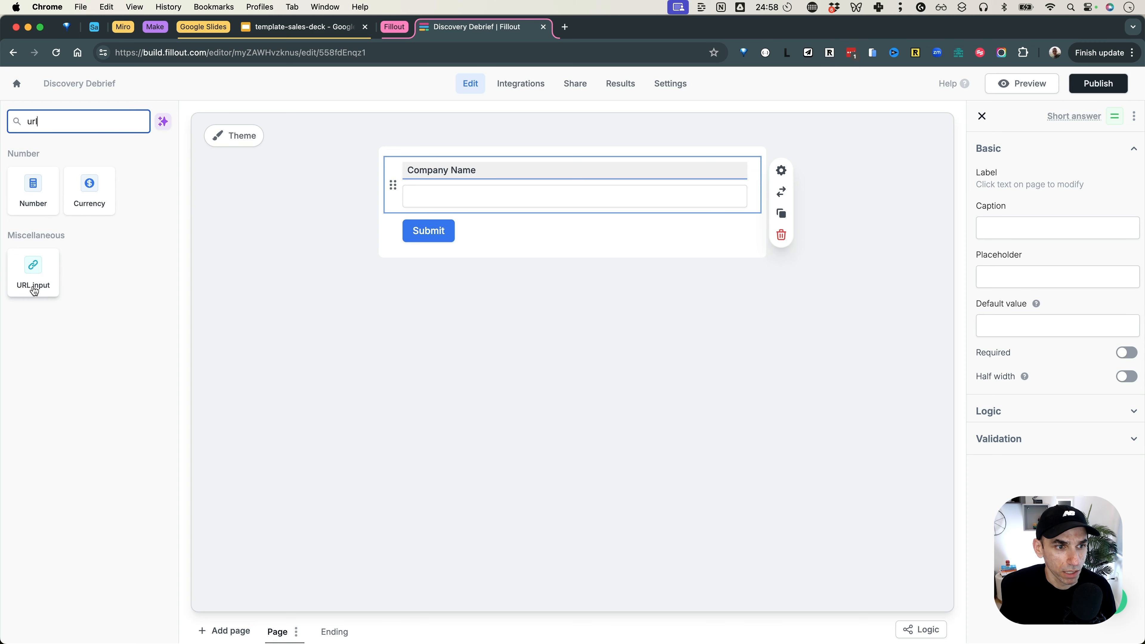
{"action": "left_click_drag", "start_coordinate": [34, 280], "coordinate": [440, 236]}
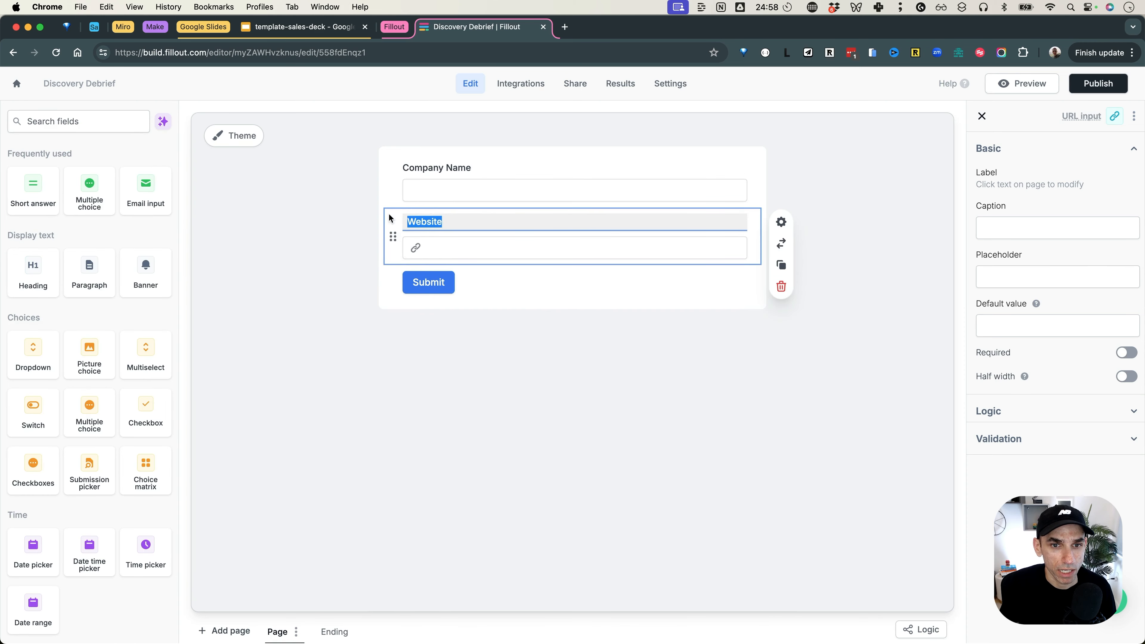
{"action": "type", "text": "Company Logo"}
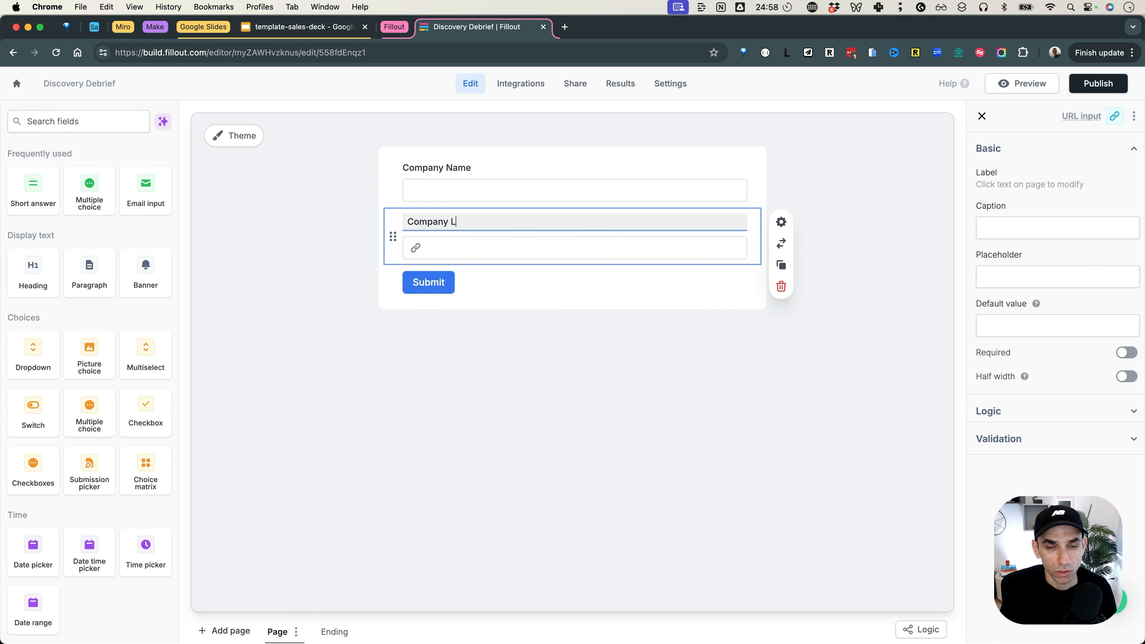
{"action": "left_click", "coordinate": [479, 374]}
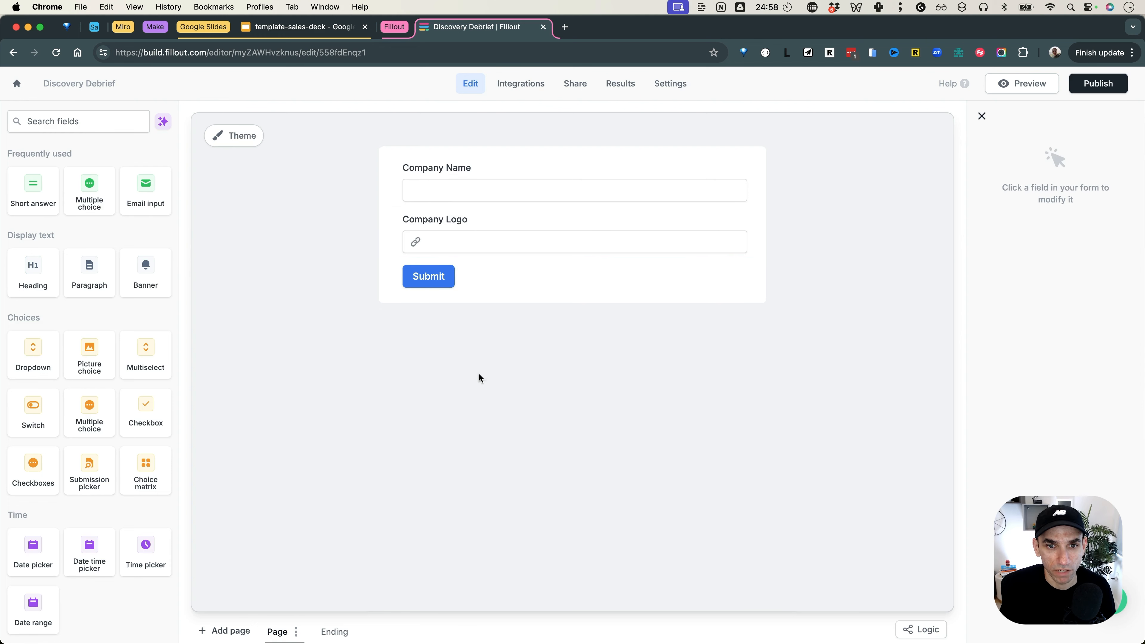
Step: Add a 'Company Details' heading at the top and a 'Project Overview' heading above Submit
{"action": "left_click_drag", "start_coordinate": [33, 273], "coordinate": [451, 158]}
{"action": "type", "text": "Company Details"}
{"action": "left_click_drag", "start_coordinate": [33, 273], "coordinate": [447, 302]}
{"action": "type", "text": "Prodver"}
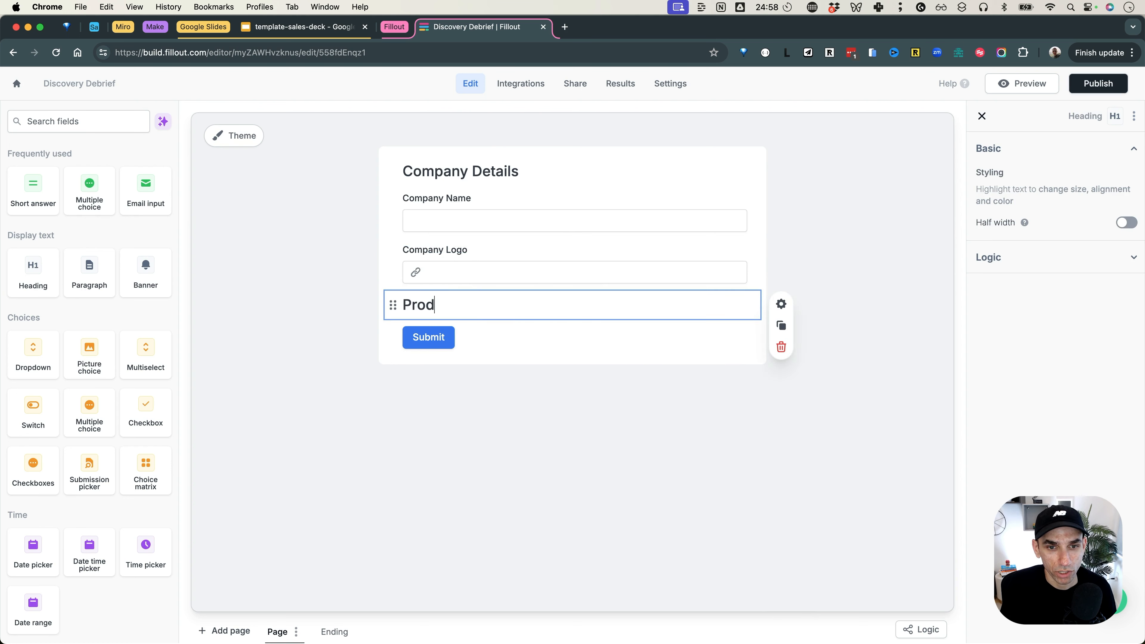
{"action": "key", "text": "BackSpace"}
{"action": "key", "text": "BackSpace"}
{"action": "key", "text": "BackSpace"}
{"action": "key", "text": "BackSpace"}
{"action": "type", "text": "ject Overview"}
{"action": "left_click", "coordinate": [526, 440]}
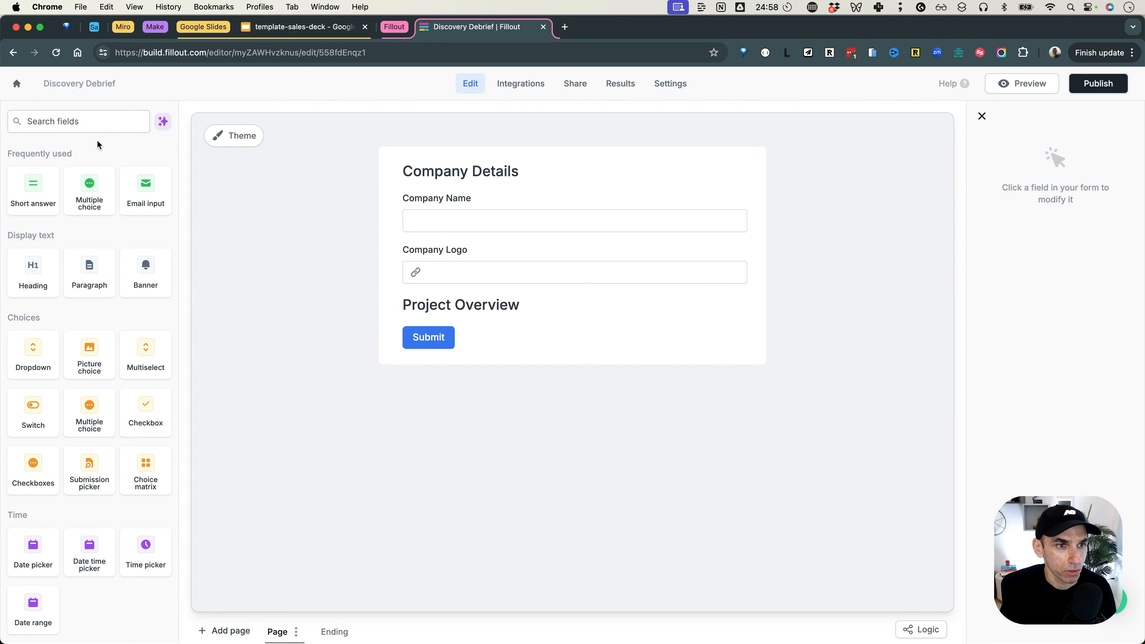
Step: Remove the empty paragraph block accidentally added under Project Overview
{"action": "left_click", "coordinate": [97, 120]}
{"action": "type", "text": "tex"}
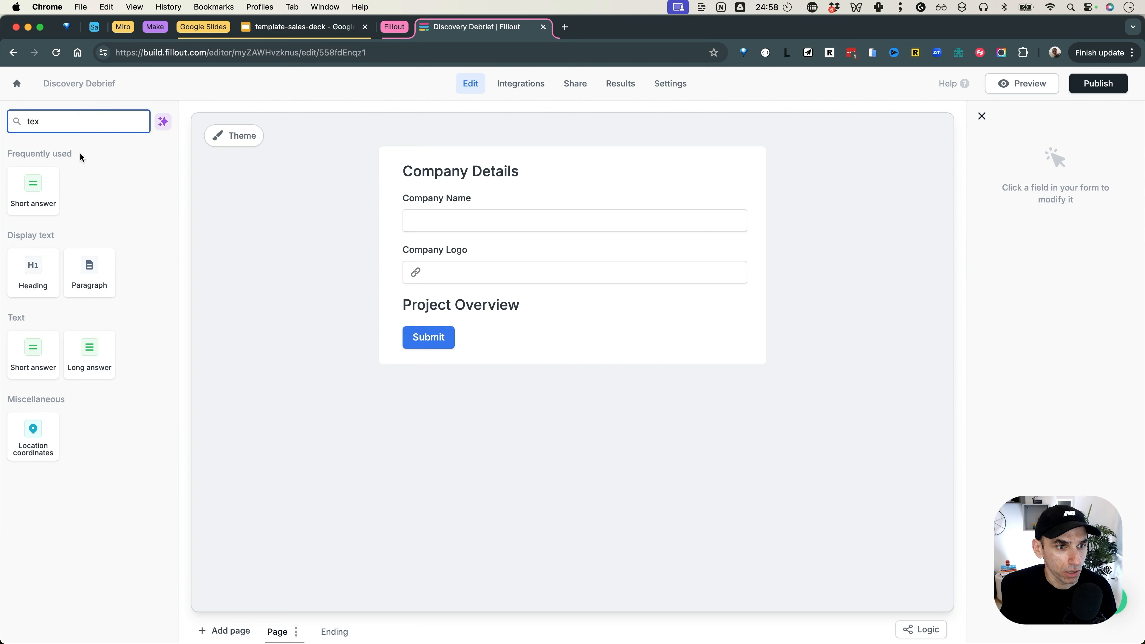
{"action": "left_click_drag", "start_coordinate": [86, 292], "coordinate": [477, 331]}
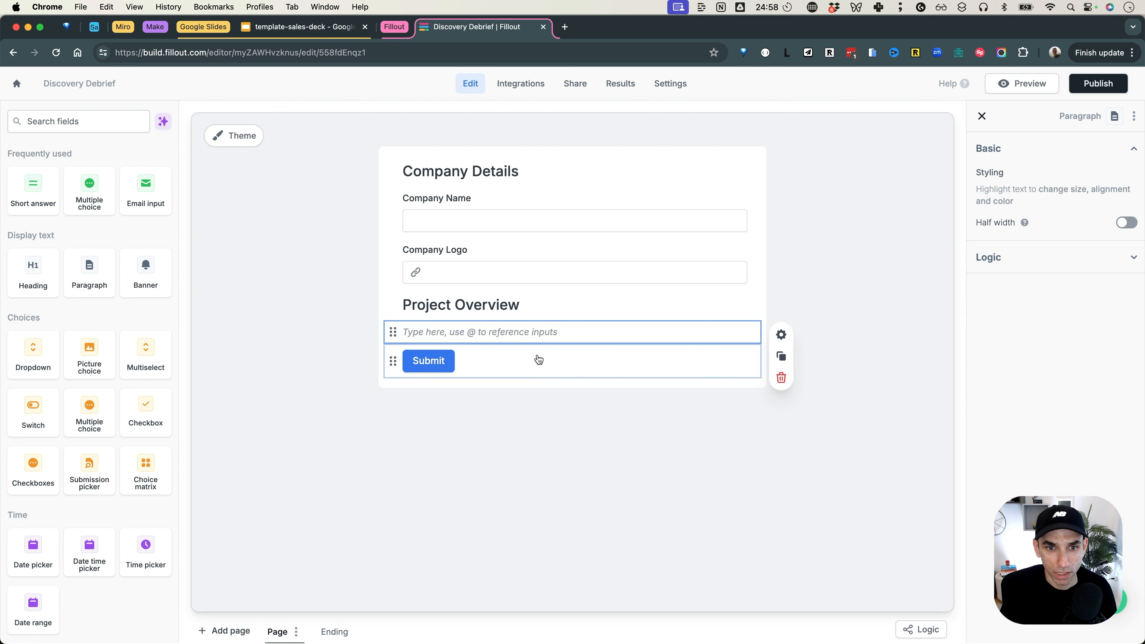
{"action": "left_click", "coordinate": [478, 354]}
{"action": "left_click", "coordinate": [502, 341]}
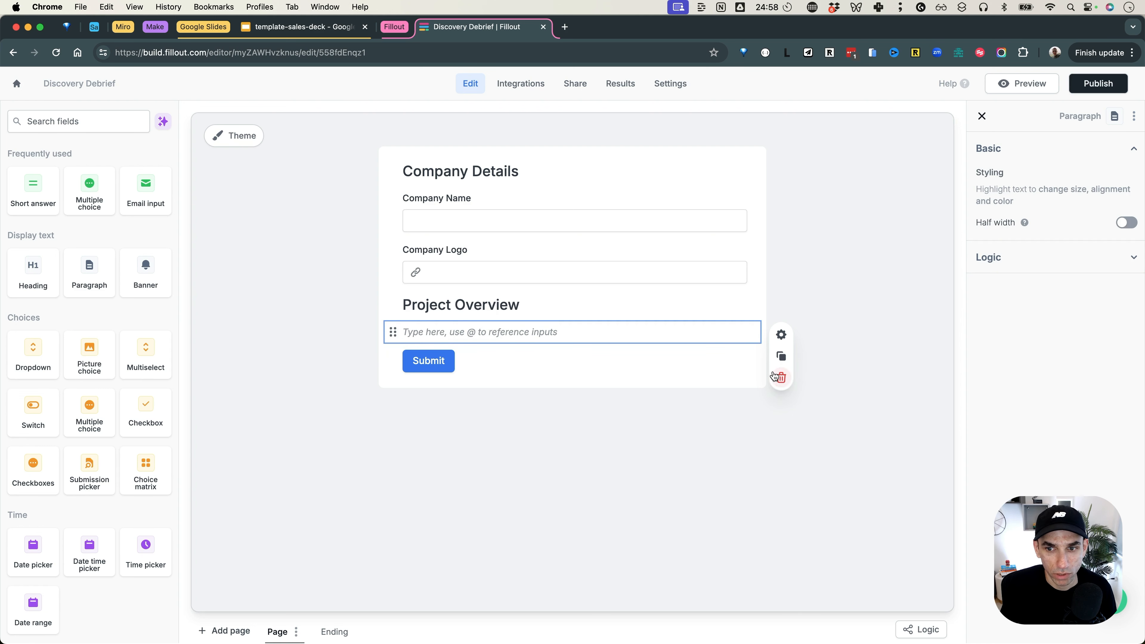
{"action": "left_click", "coordinate": [780, 379]}
Step: Add a long answer field labelled 'Describe the high-level goal of the project' under Project Overview
{"action": "left_click", "coordinate": [45, 120]}
{"action": "type", "text": "text"}
{"action": "left_click_drag", "start_coordinate": [89, 356], "coordinate": [453, 331]}
{"action": "triple_click", "coordinate": [460, 333]}
{"action": "type", "text": "Describe the high-level goal of the project"}
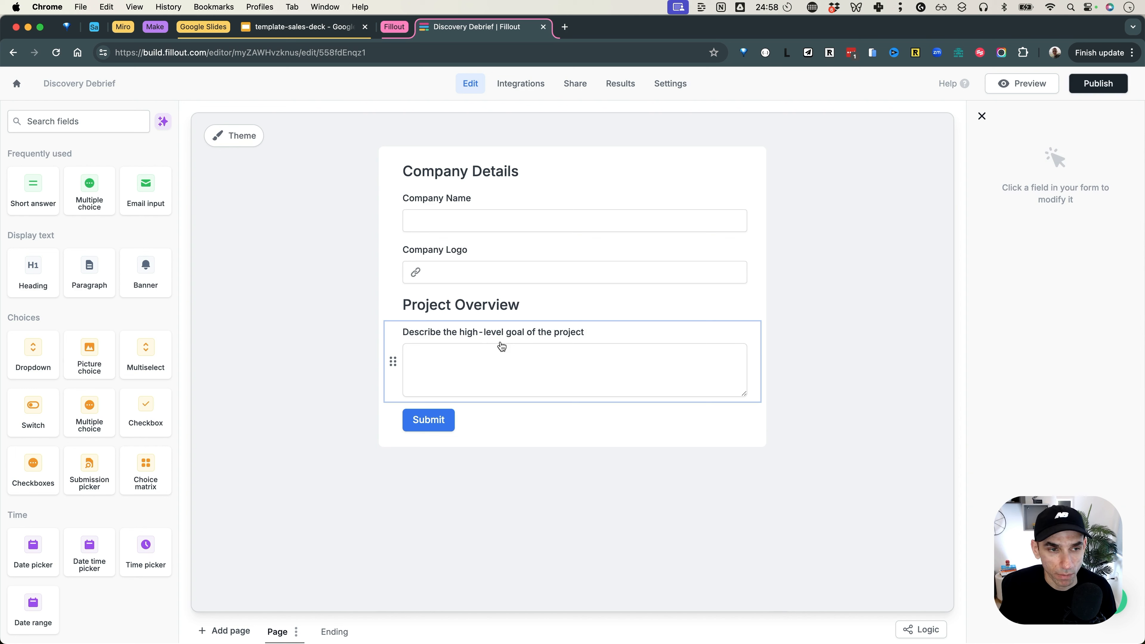
{"action": "left_click", "coordinate": [331, 285]}
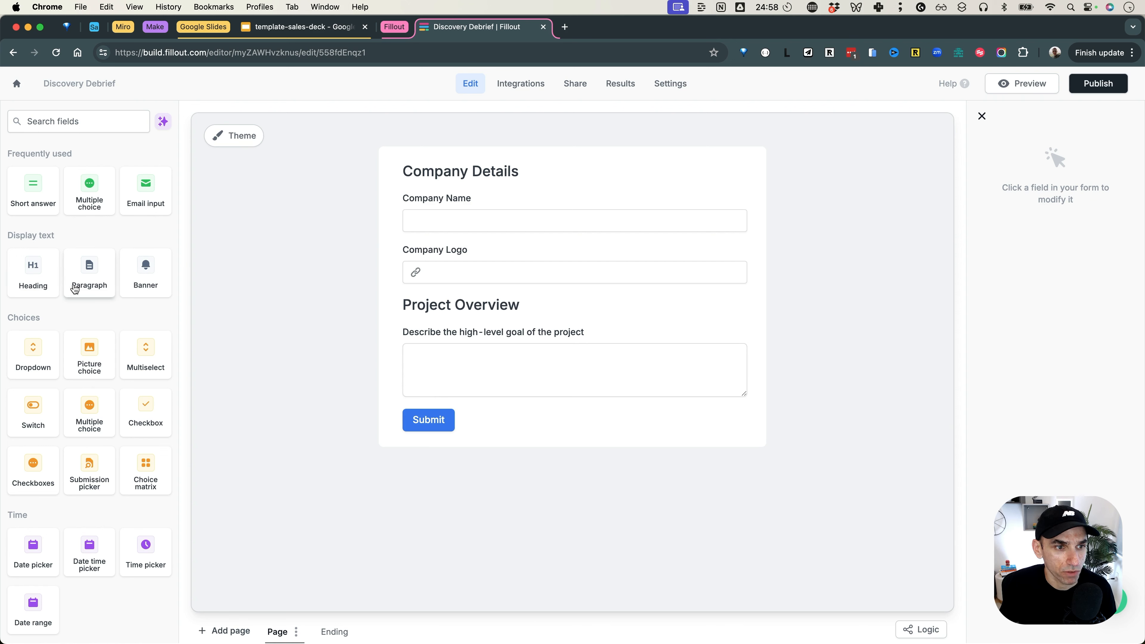
Step: Add a long answer field labelled 'Suggested Phase' below the project goal question
{"action": "left_click", "coordinate": [77, 121]}
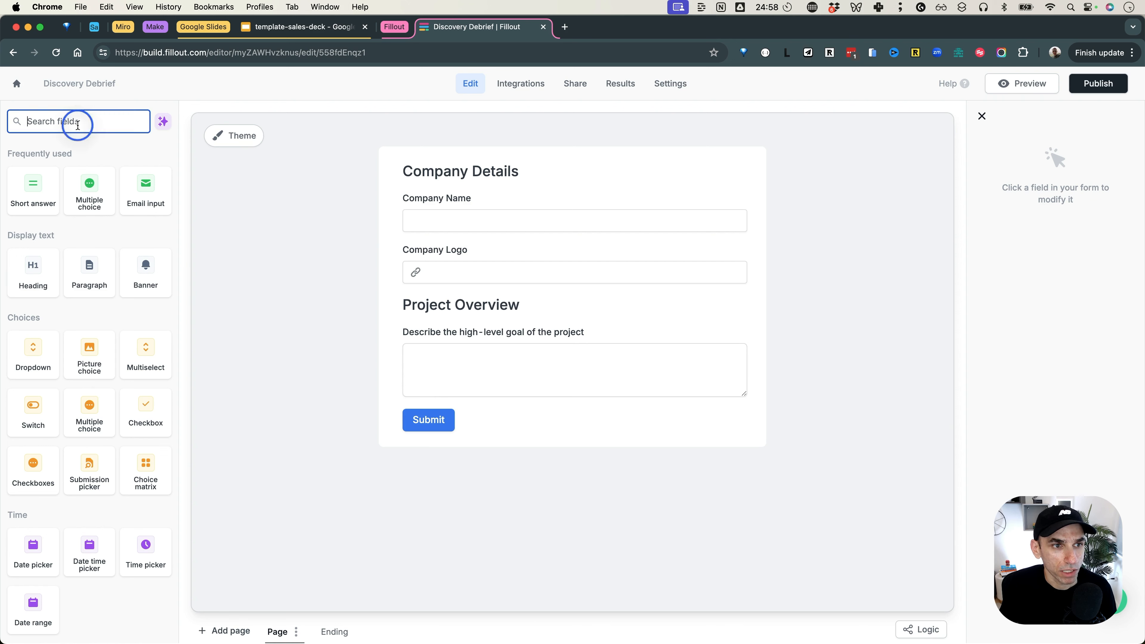
{"action": "type", "text": "text"}
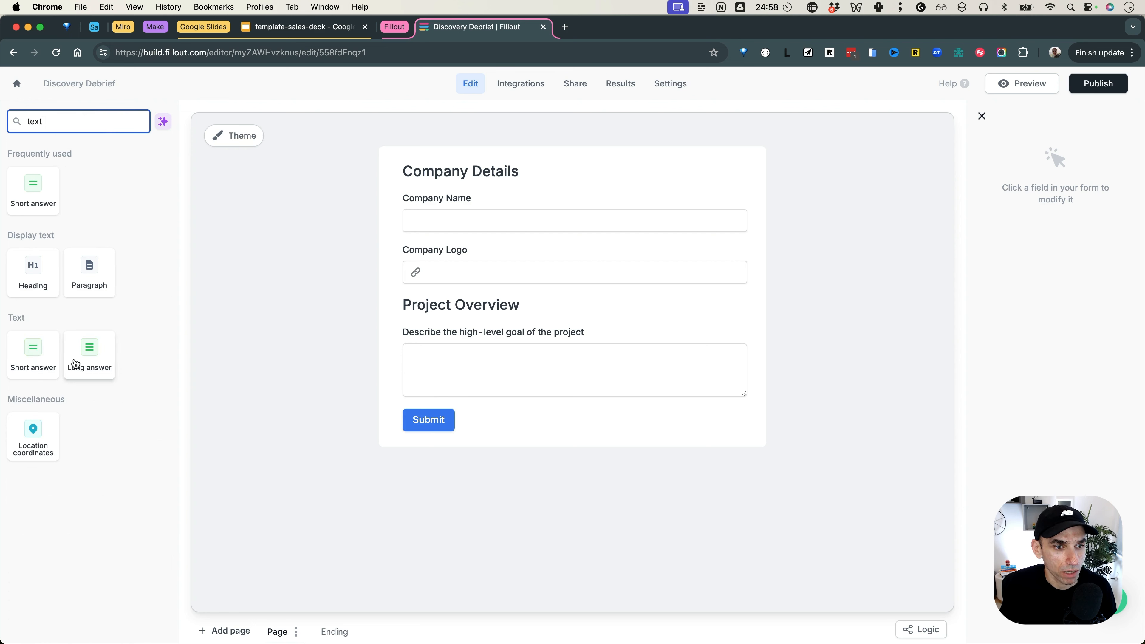
{"action": "left_click_drag", "start_coordinate": [79, 364], "coordinate": [495, 406]}
{"action": "type", "text": "S"}
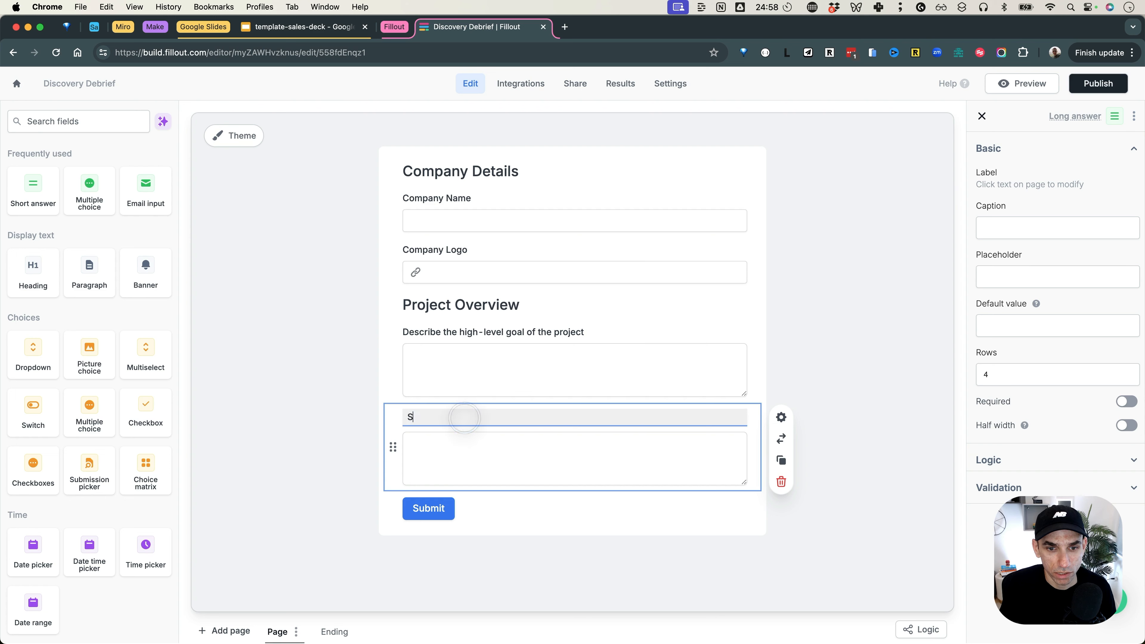
{"action": "type", "text": "uggested Phases"}
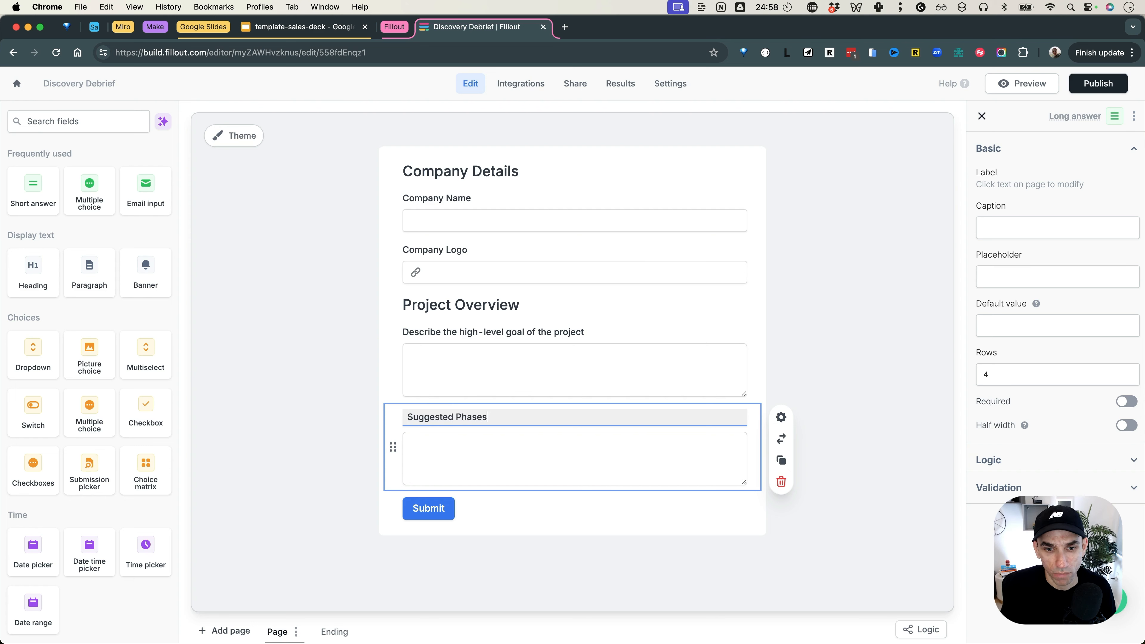
{"action": "left_click", "coordinate": [877, 395]}
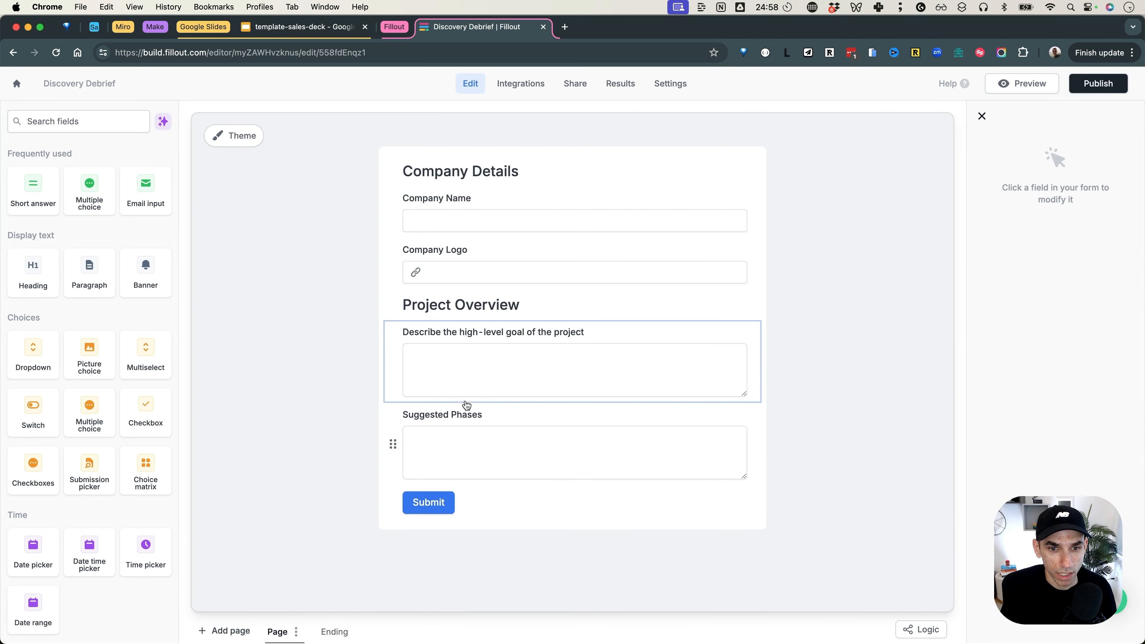
Step: Add a 'Pricing & Format' heading below the Suggested Phases field
{"action": "left_click", "coordinate": [66, 119]}
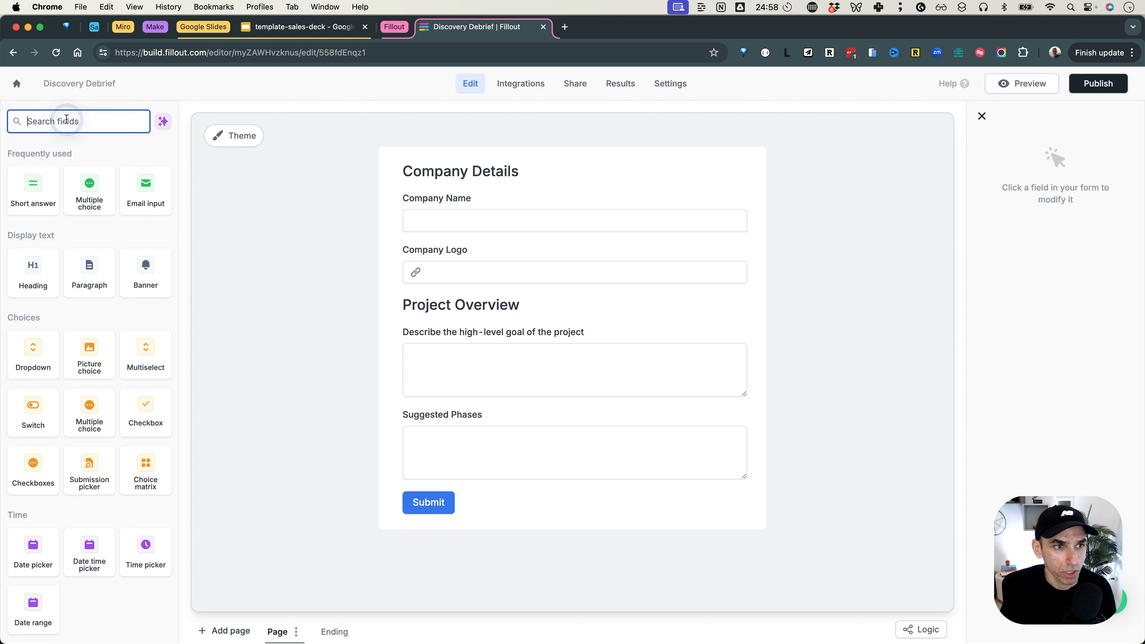
{"action": "type", "text": "Pricing"}
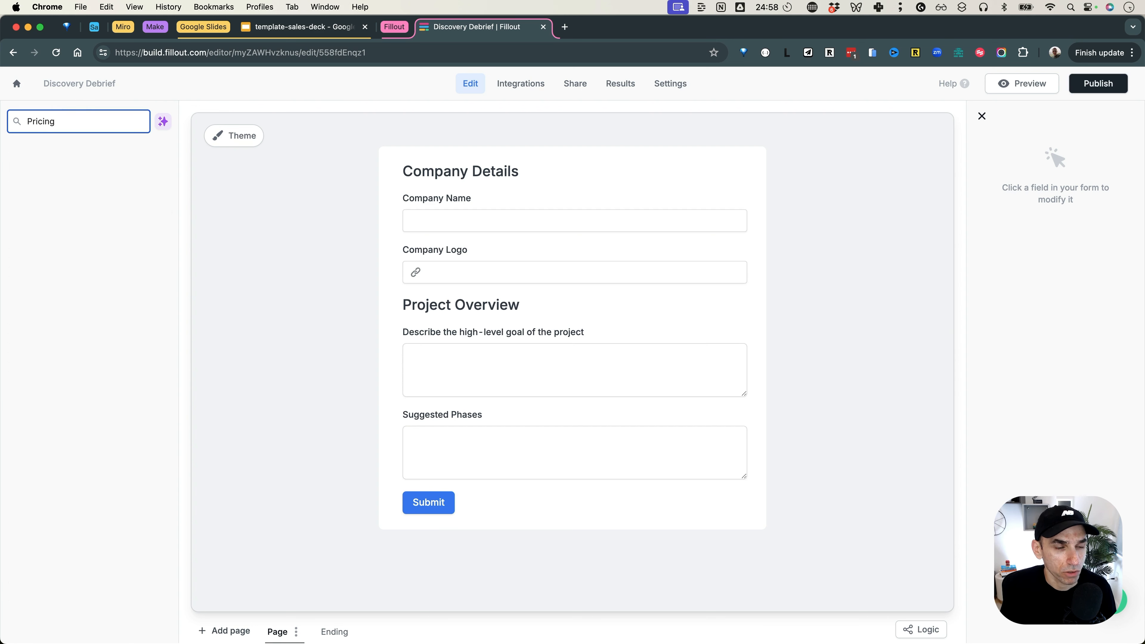
{"action": "key", "text": "super+a"}
{"action": "type", "text": "t"}
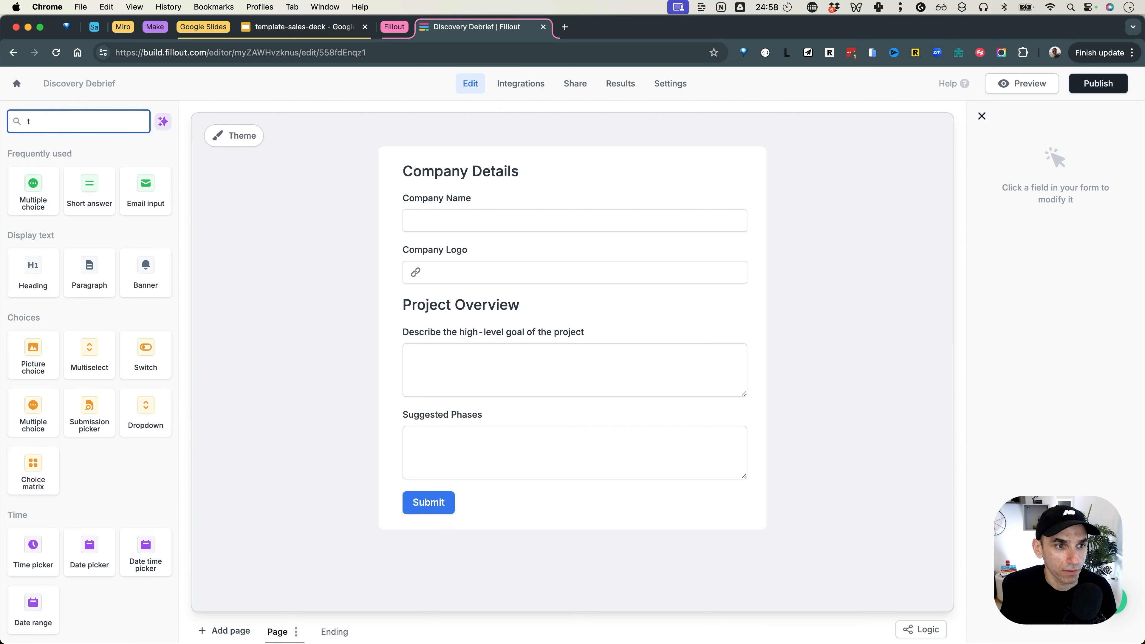
{"action": "key", "text": "BackSpace"}
{"action": "left_click_drag", "start_coordinate": [28, 288], "coordinate": [452, 469]}
{"action": "type", "text": "Pricing & Format"}
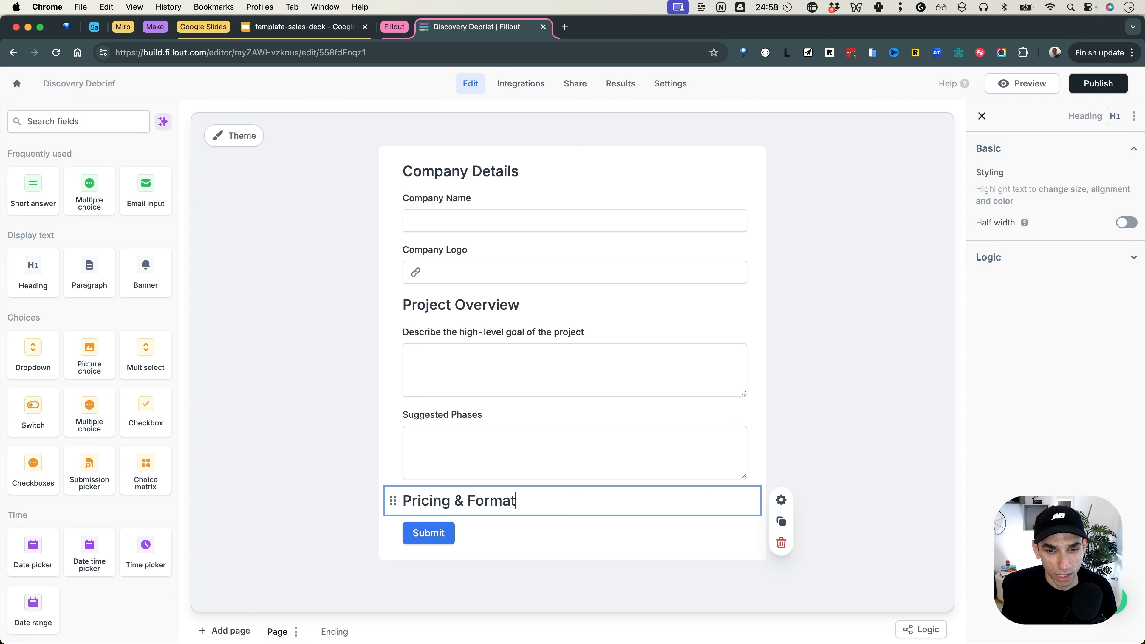
Step: Add a dropdown under Pricing & Format asking what implementation approach is recommended
{"action": "left_click", "coordinate": [57, 131]}
{"action": "type", "text": "see"}
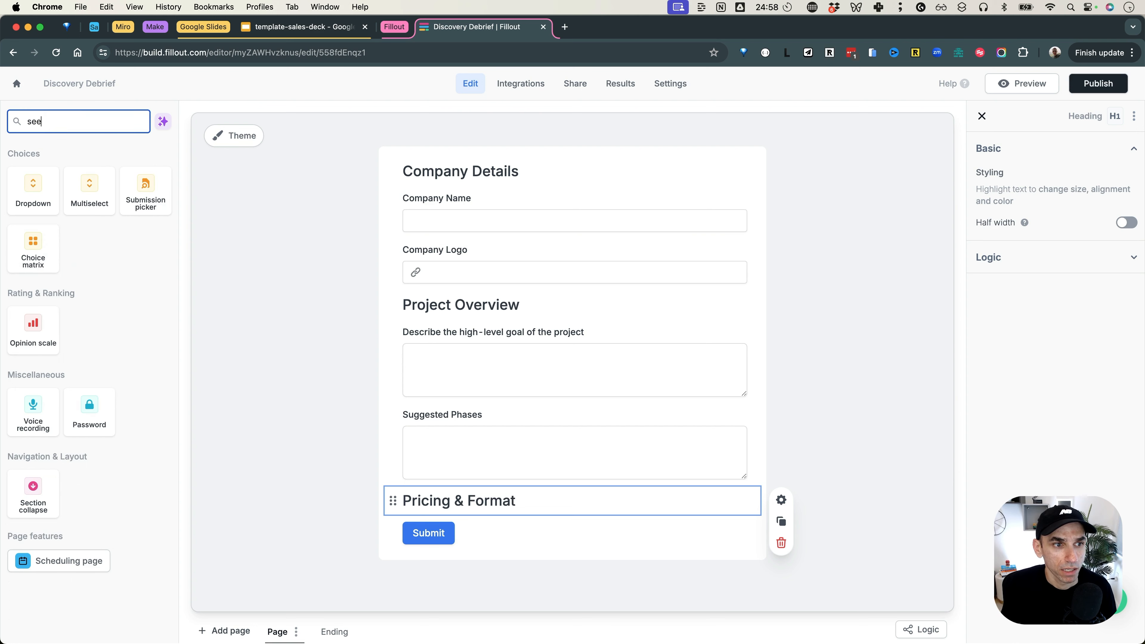
{"action": "left_click_drag", "start_coordinate": [40, 206], "coordinate": [455, 524]}
{"action": "type", "text": "What's t"}
{"action": "key", "text": "BackSpace"}
{"action": "key", "text": "BackSpace"}
{"action": "key", "text": "BackSpace"}
{"action": "type", "text": "kind of project"}
{"action": "key", "text": "alt+shift+Left"}
{"action": "type", "text": "i"}
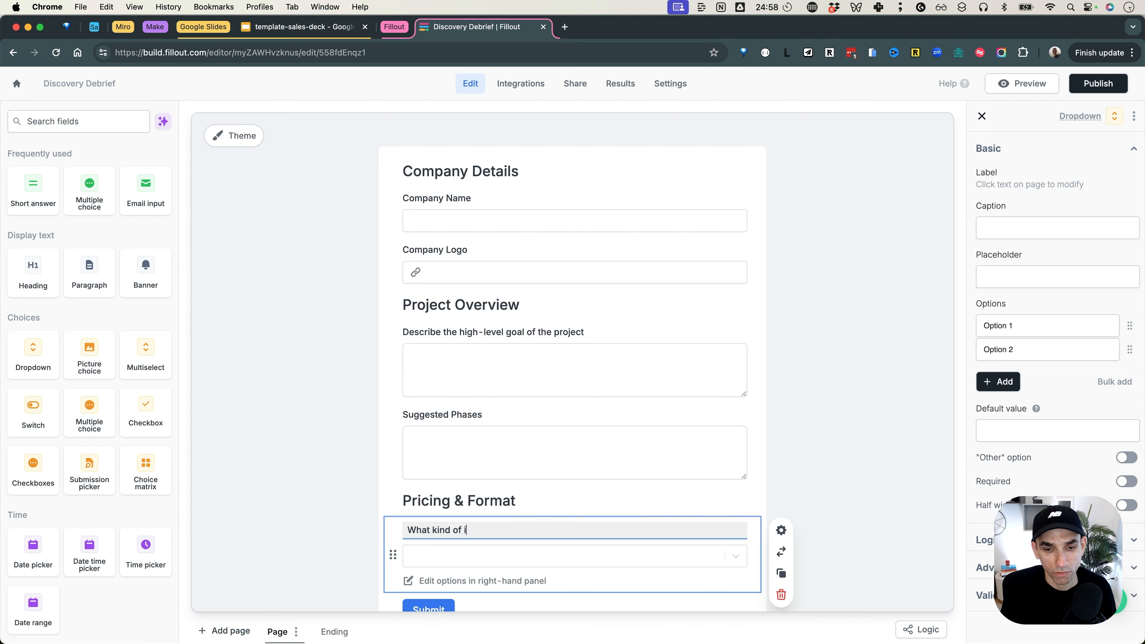
{"action": "type", "text": "mplementionat approach is recommended?"}
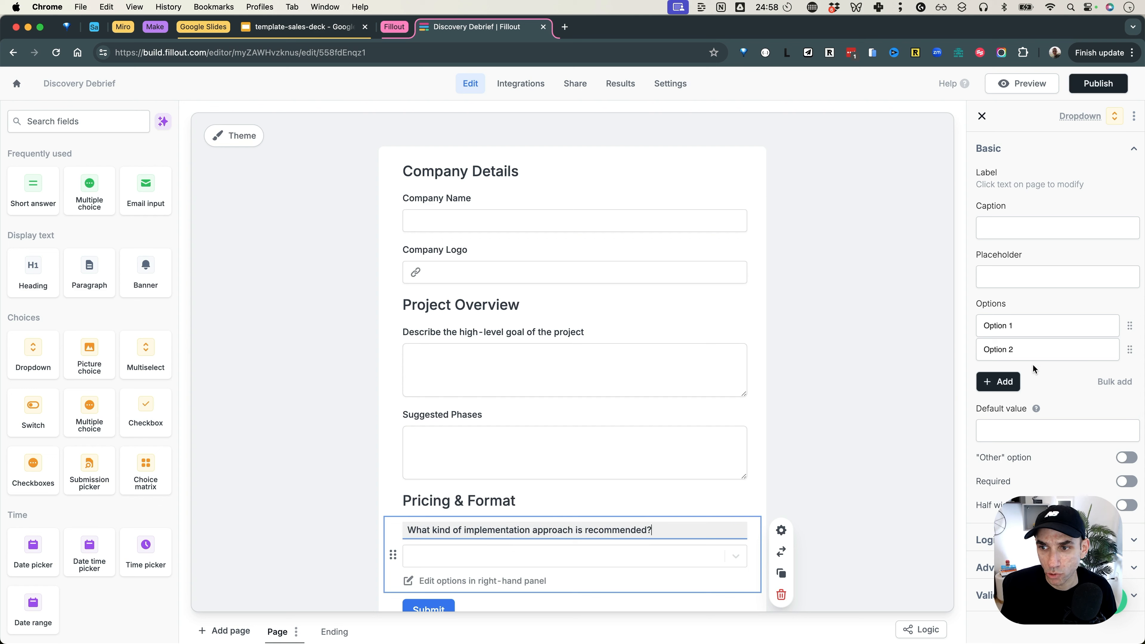
Step: Rename the dropdown options to 'Coca Cola' and 'Pepsi'
{"action": "triple_click", "coordinate": [1013, 327]}
{"action": "type", "text": "Coca Cola"}
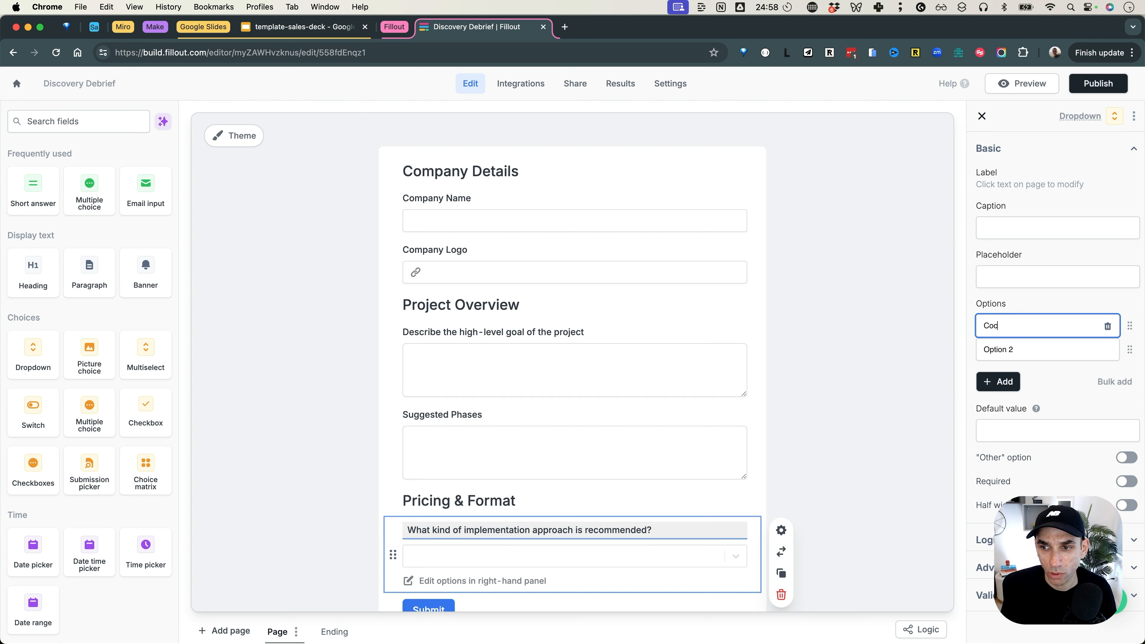
{"action": "left_click", "coordinate": [1017, 356]}
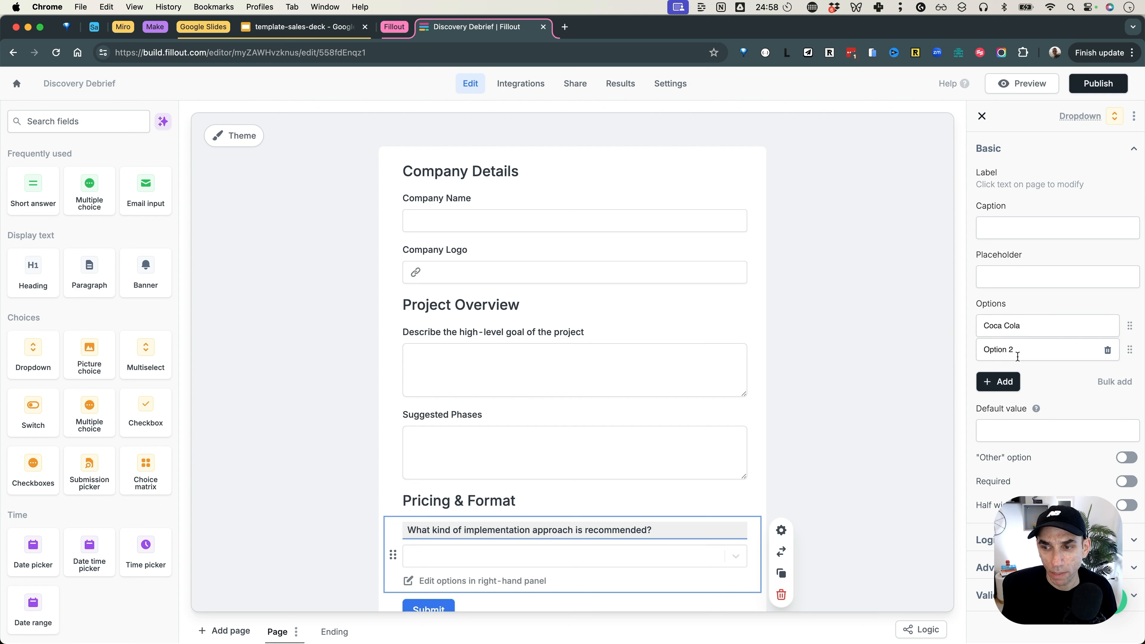
{"action": "triple_click", "coordinate": [1011, 350]}
{"action": "type", "text": "Pepsi"}
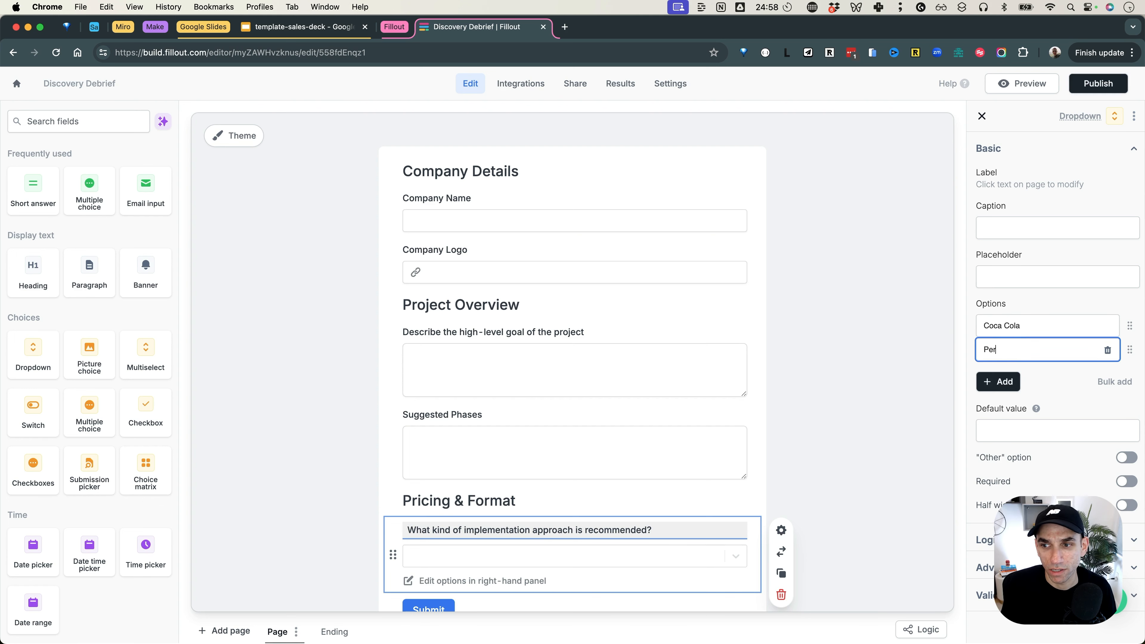
{"action": "left_click", "coordinate": [840, 408]}
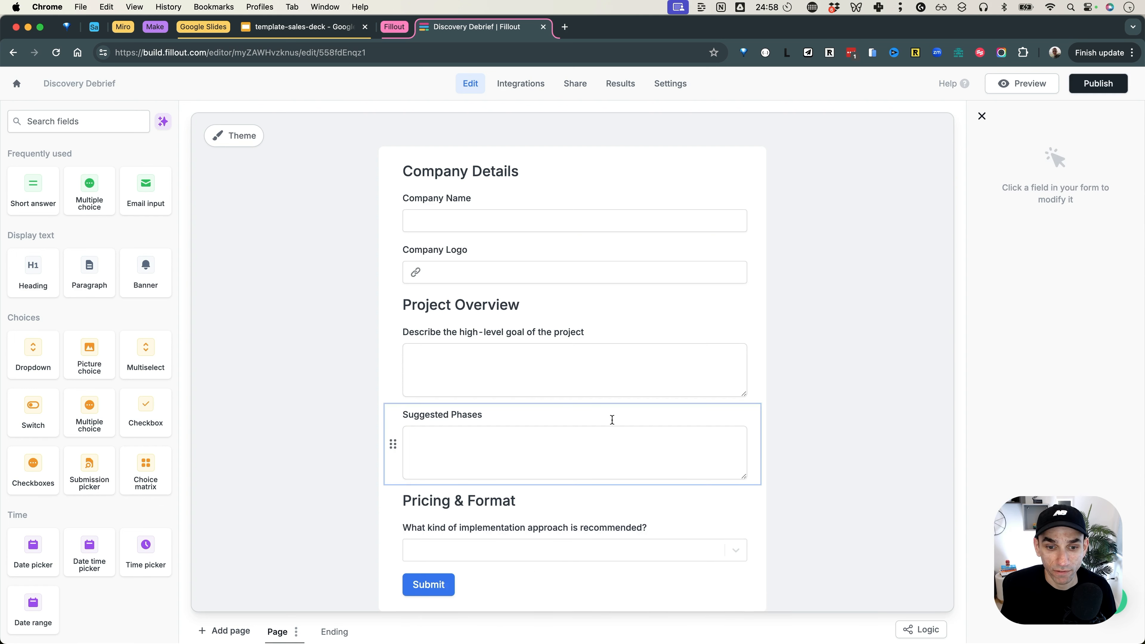
{"action": "scroll", "coordinate": [611, 417], "scroll_direction": "down", "scroll_amount": 2}
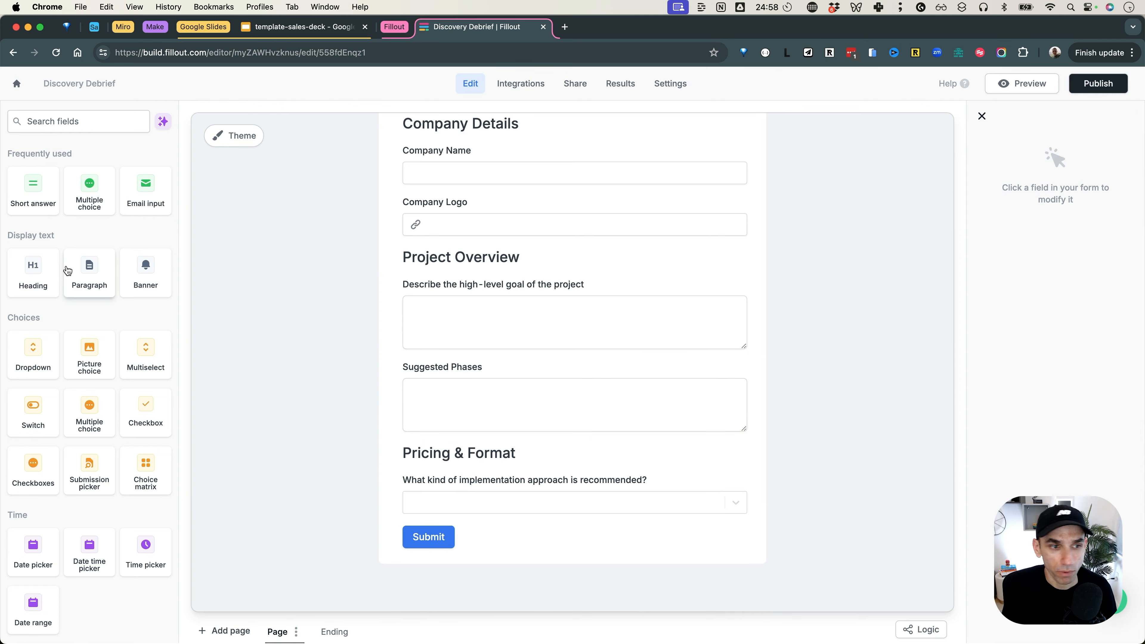
Step: Add a currency amount field labelled 'Option 1' below the dropdown
{"action": "left_click", "coordinate": [75, 118]}
{"action": "type", "text": "input"}
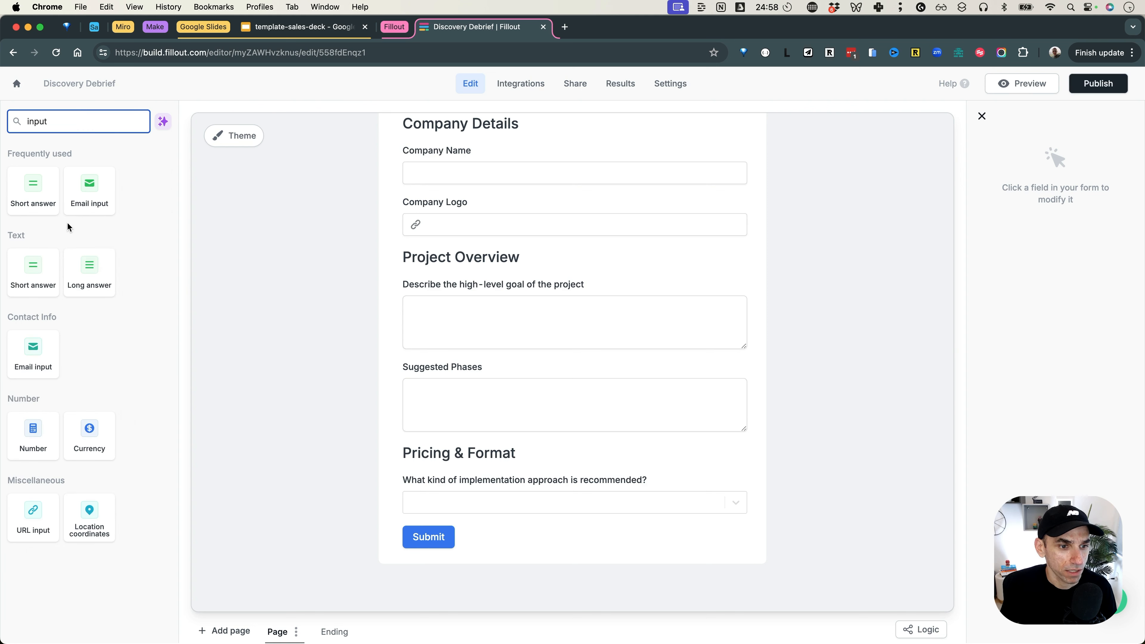
{"action": "left_click_drag", "start_coordinate": [104, 447], "coordinate": [459, 524]}
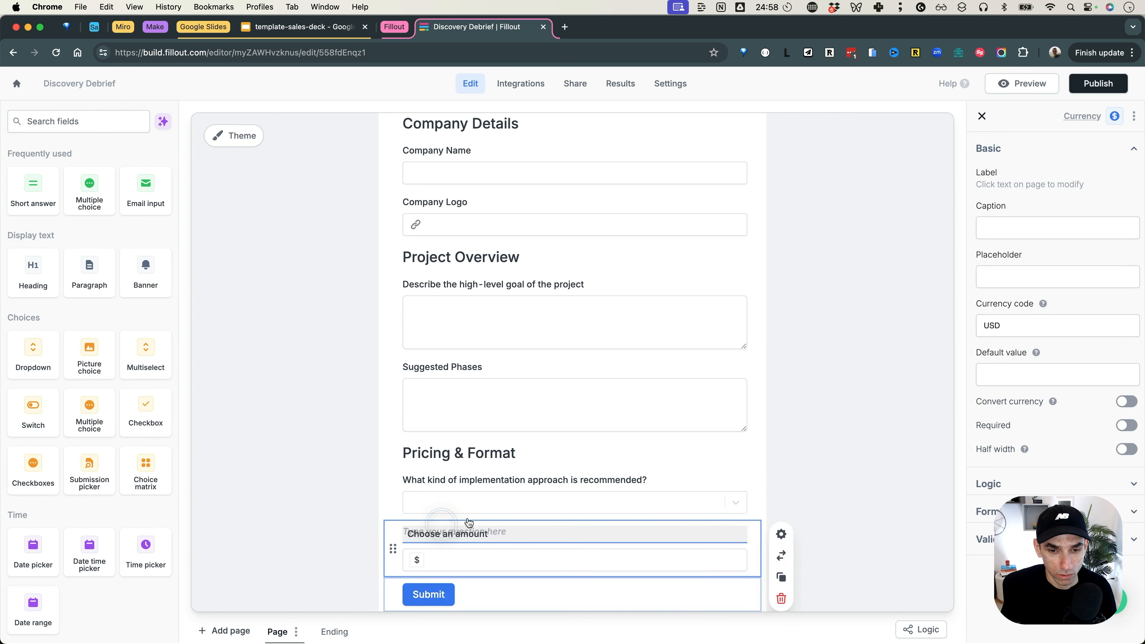
{"action": "scroll", "coordinate": [472, 522], "scroll_direction": "down", "scroll_amount": 2}
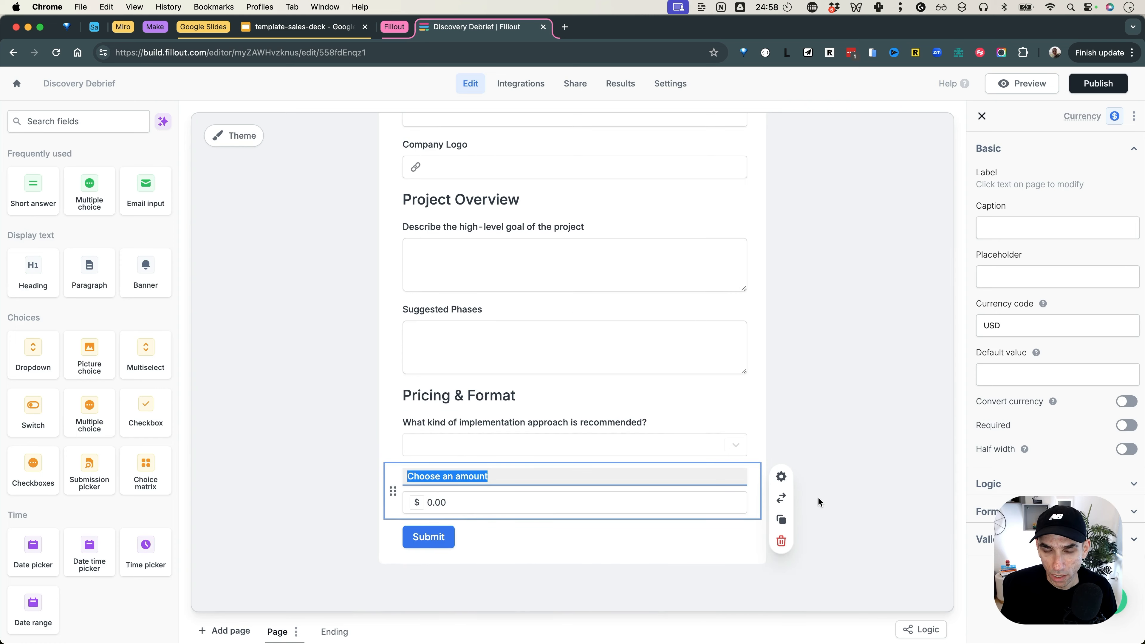
{"action": "type", "text": "Option 1"}
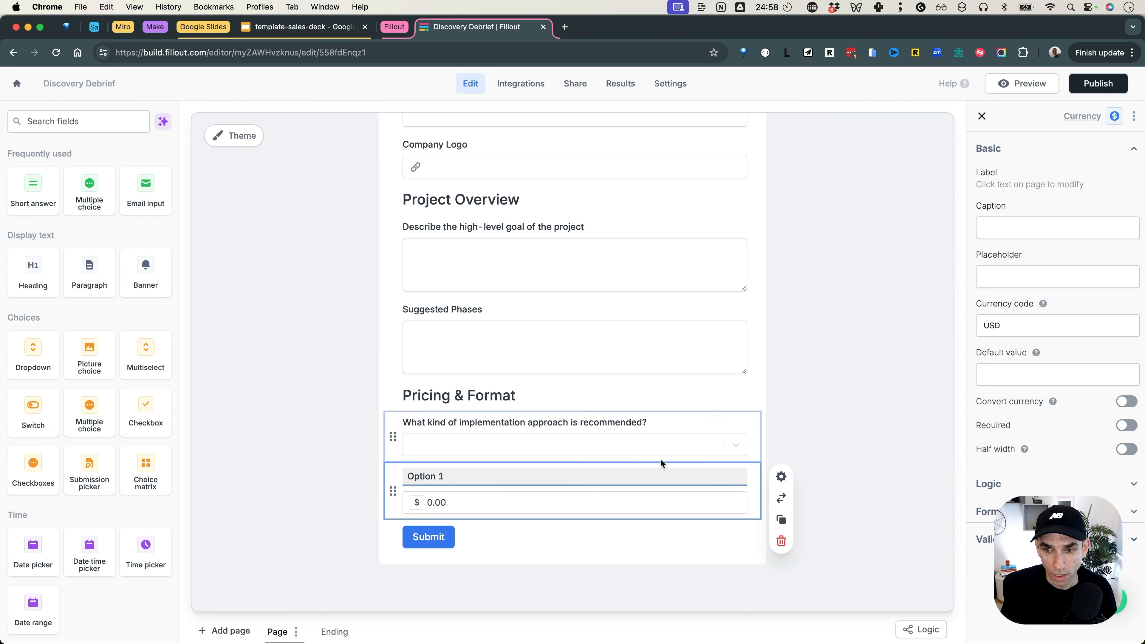
Step: Duplicate the amount field twice to create 'Option 2' and 'Option 3'
{"action": "left_click", "coordinate": [781, 520]}
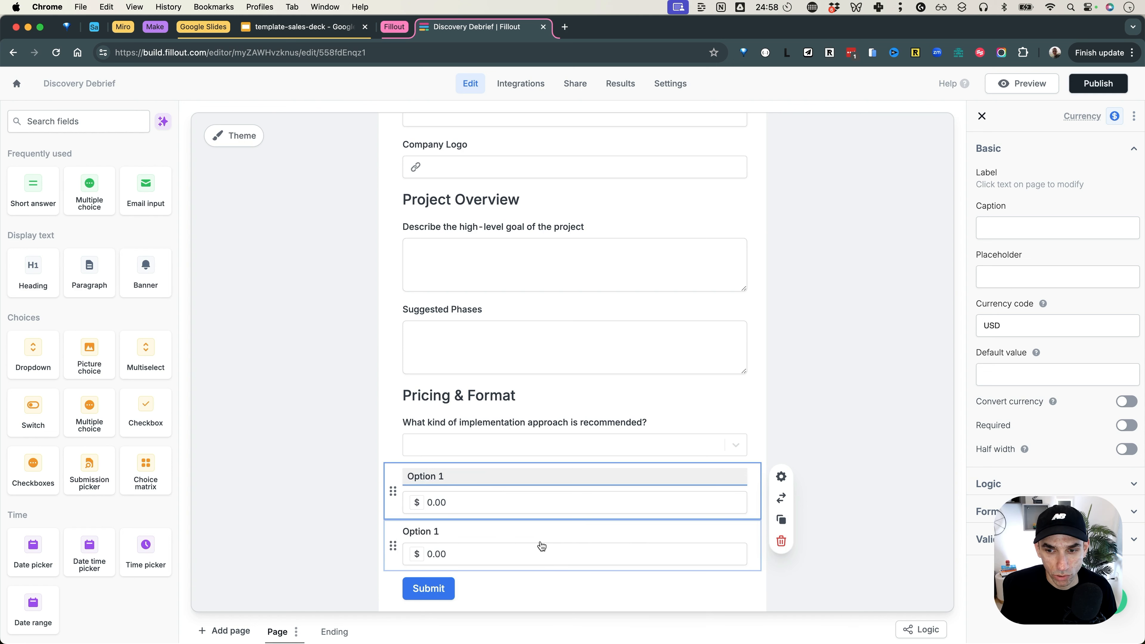
{"action": "left_click", "coordinate": [781, 572]}
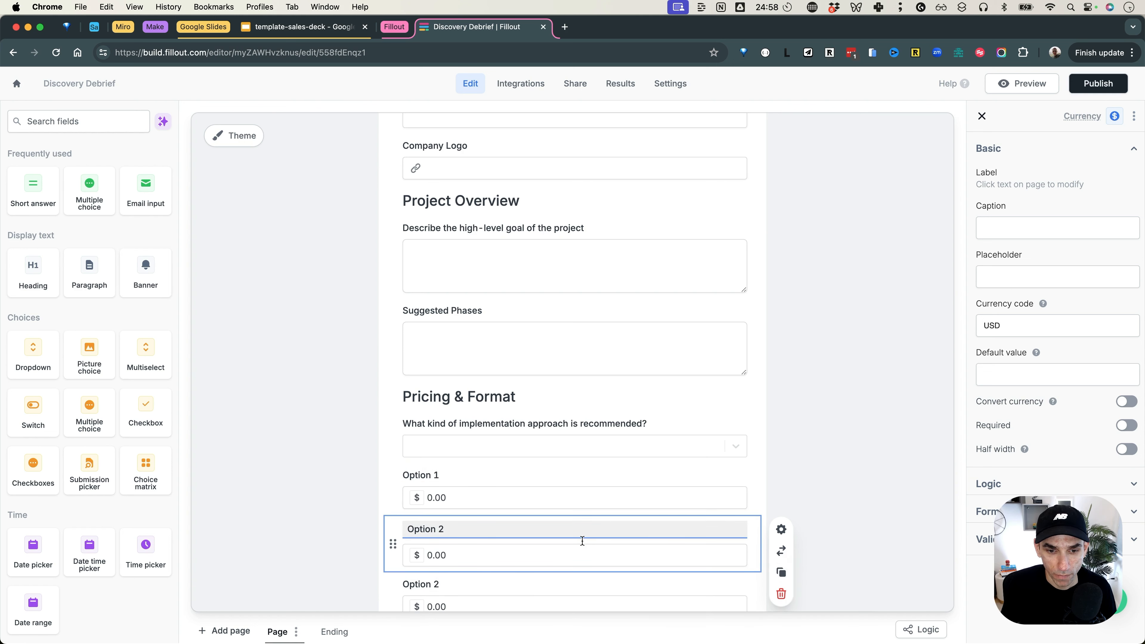
{"action": "left_click", "coordinate": [494, 576]}
{"action": "type", "text": "3"}
{"action": "left_click", "coordinate": [871, 481]}
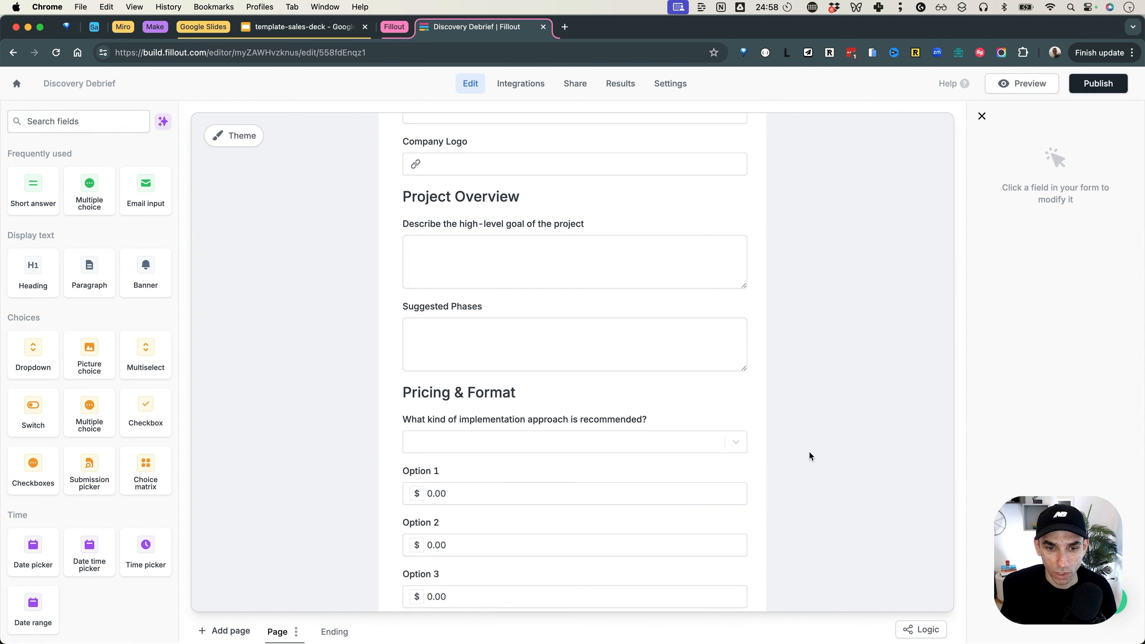
{"action": "scroll", "coordinate": [556, 390], "scroll_direction": "down", "scroll_amount": 2}
{"action": "scroll", "coordinate": [623, 377], "scroll_direction": "up", "scroll_amount": 3}
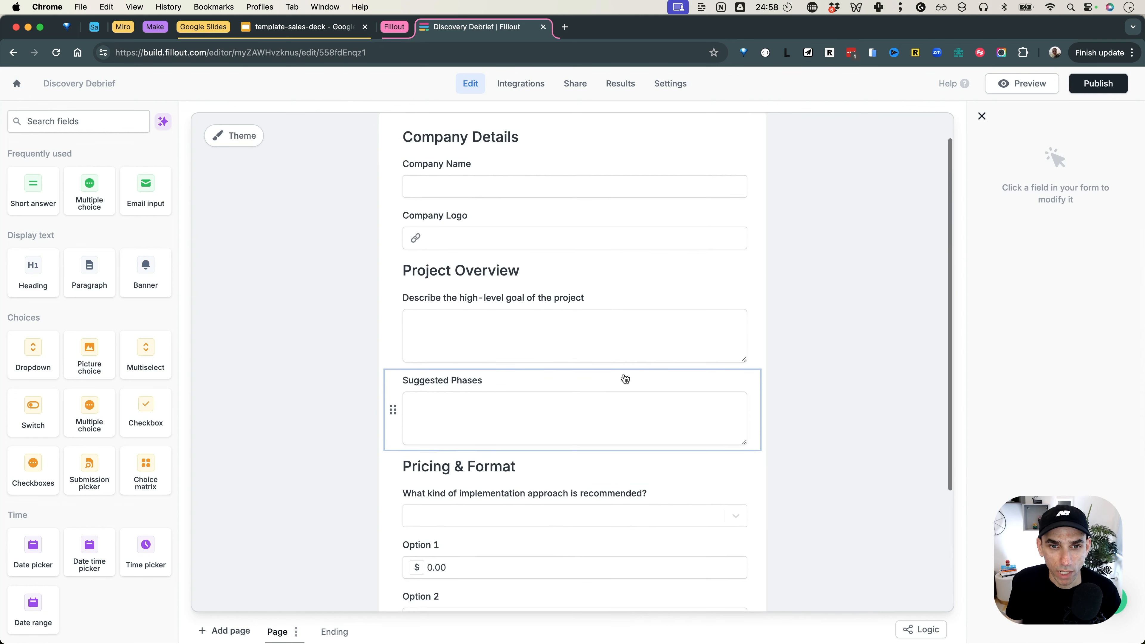
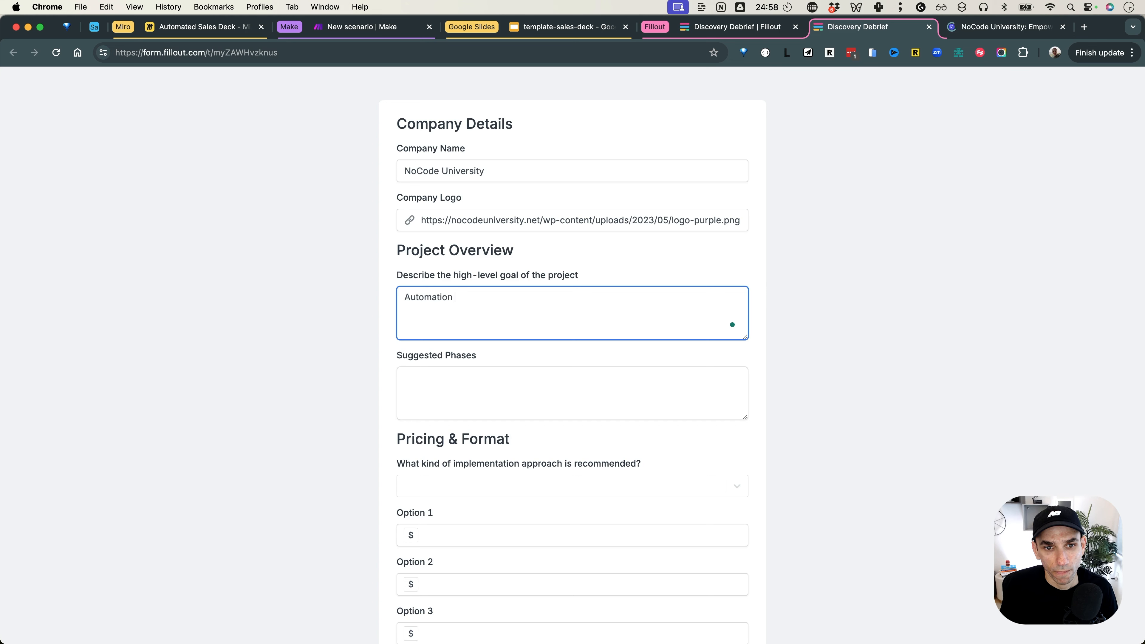
Step: Finish the project goal text and enter phases 'Discovery, implementation, testing and support/maintenance.'
{"action": "type", "text": "n and publish"}
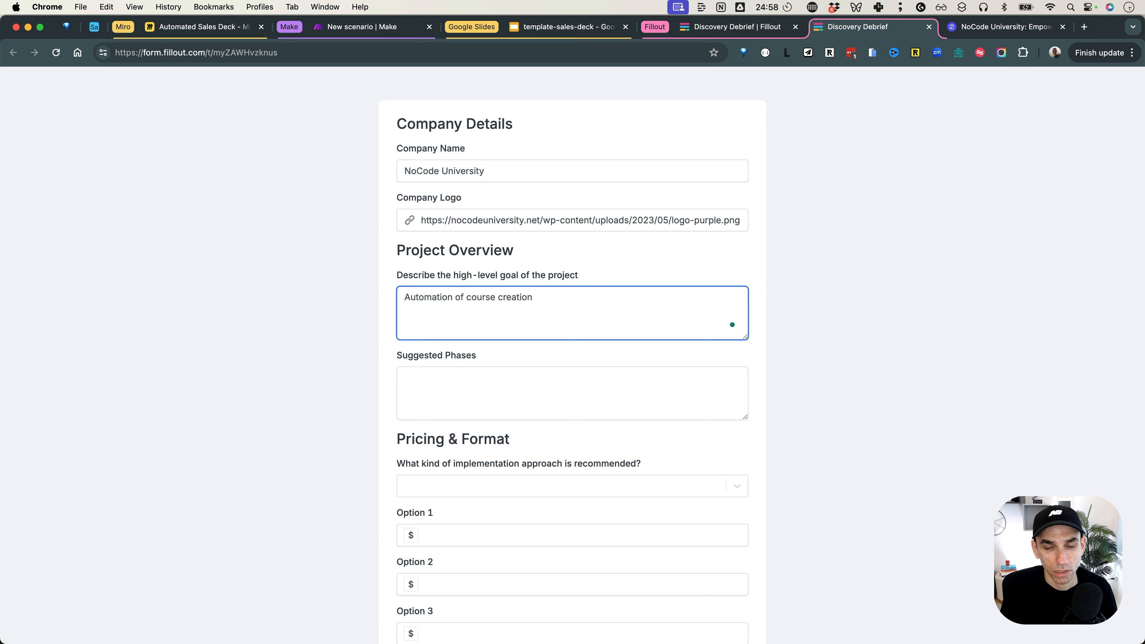
{"action": "type", "text": "ing."}
{"action": "left_click", "coordinate": [452, 388]}
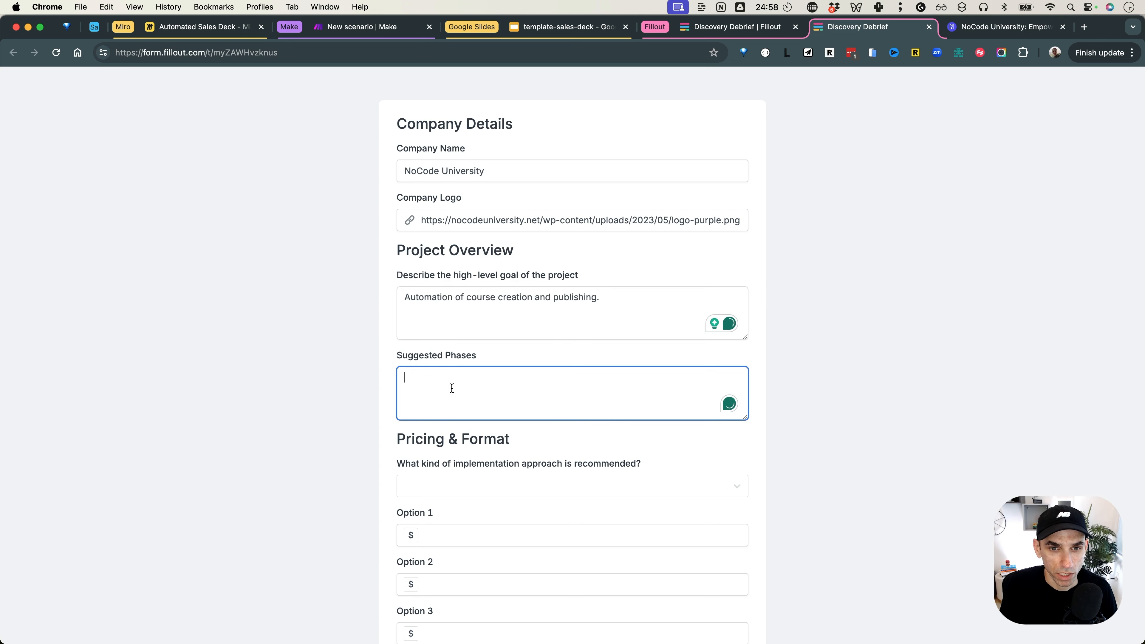
{"action": "type", "text": "Discovery, implementation, testing and support/maintenance."}
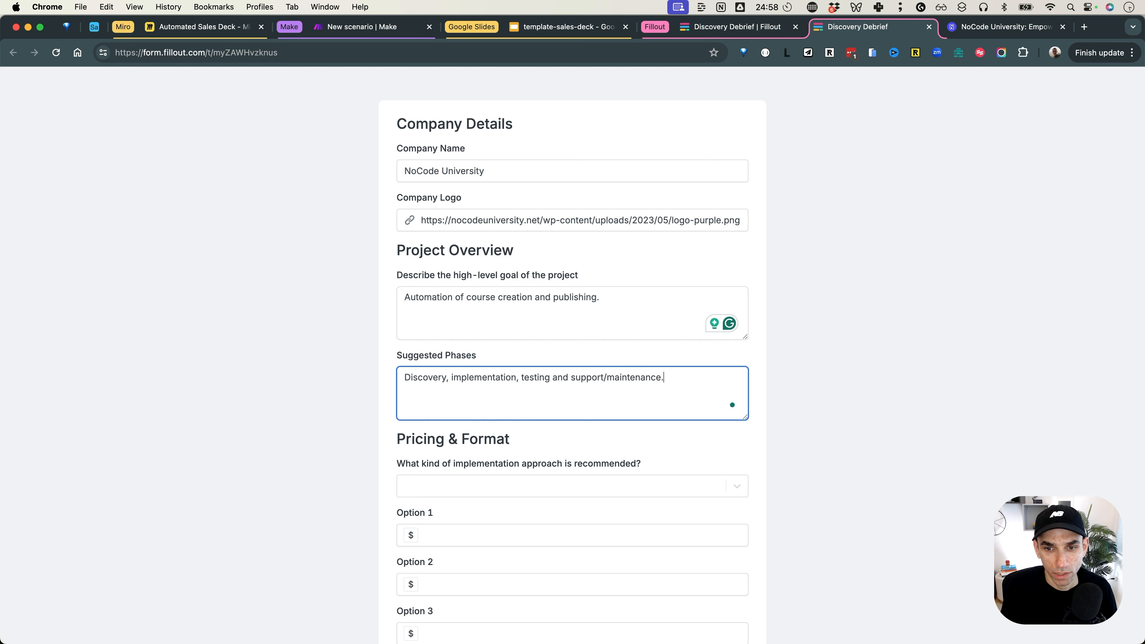
Step: Pick an implementation approach from the dropdown and submit the form
{"action": "scroll", "coordinate": [450, 339], "scroll_direction": "down", "scroll_amount": 3}
{"action": "left_click", "coordinate": [488, 392]}
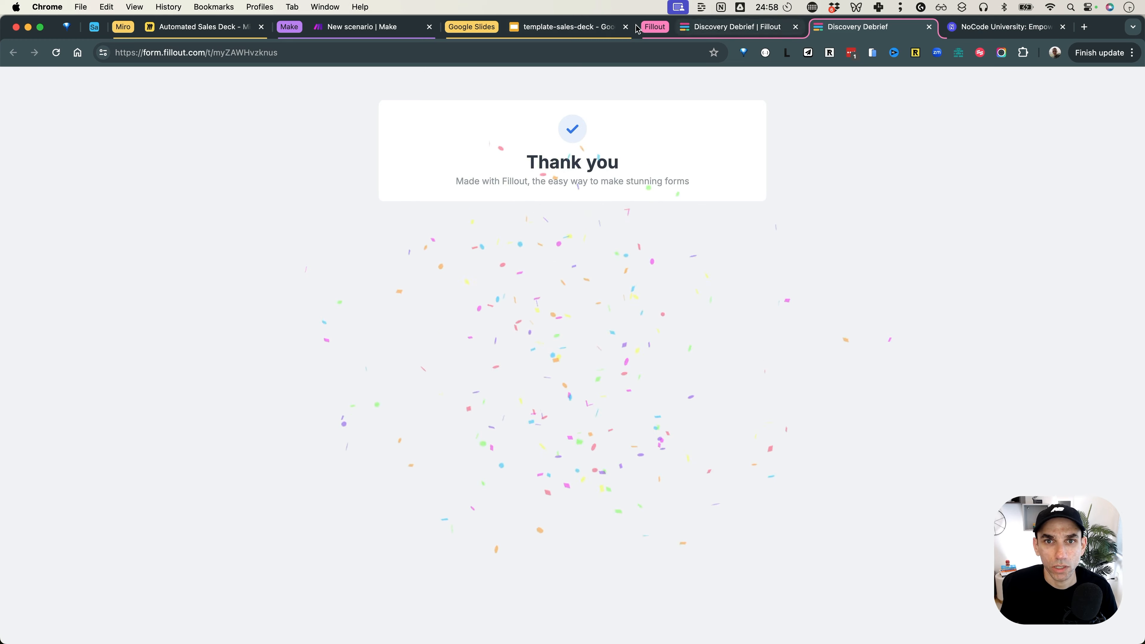
{"action": "left_click", "coordinate": [354, 28]}
Step: Inspect the Fillout trigger's received Answers and Calculations data
{"action": "left_click", "coordinate": [671, 241]}
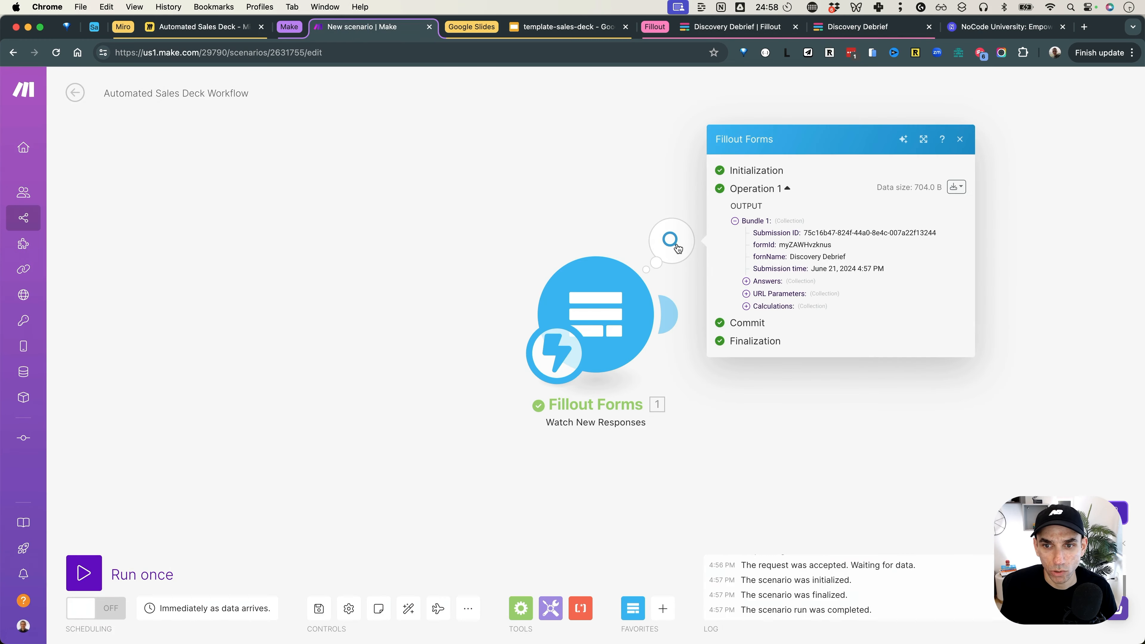
{"action": "left_click", "coordinate": [766, 280]}
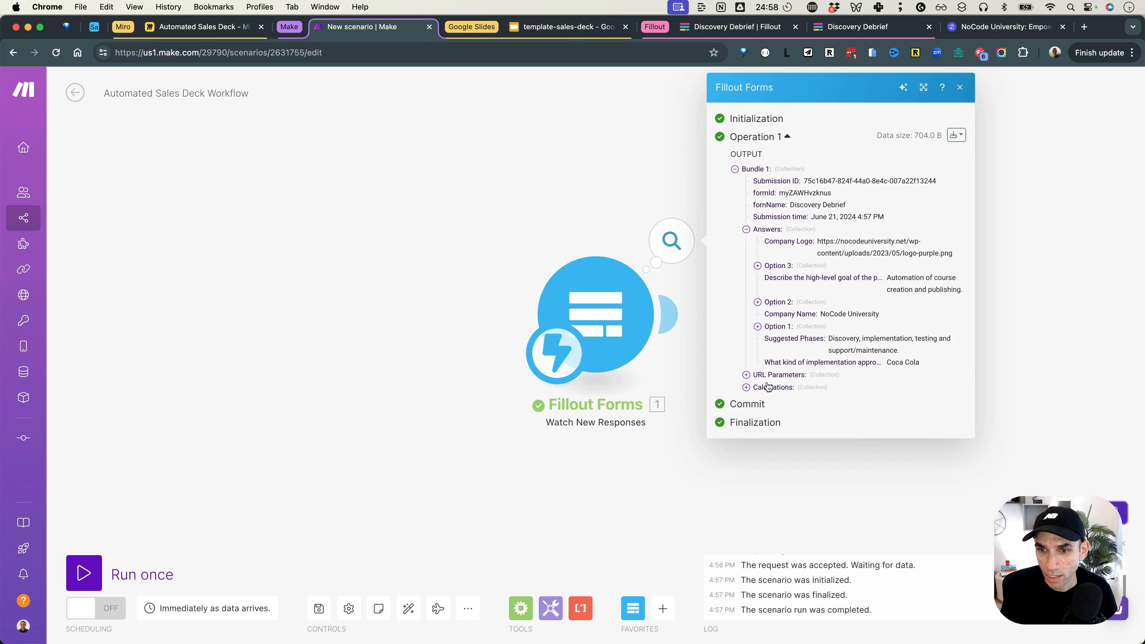
{"action": "left_click", "coordinate": [747, 387]}
{"action": "left_click", "coordinate": [578, 226]}
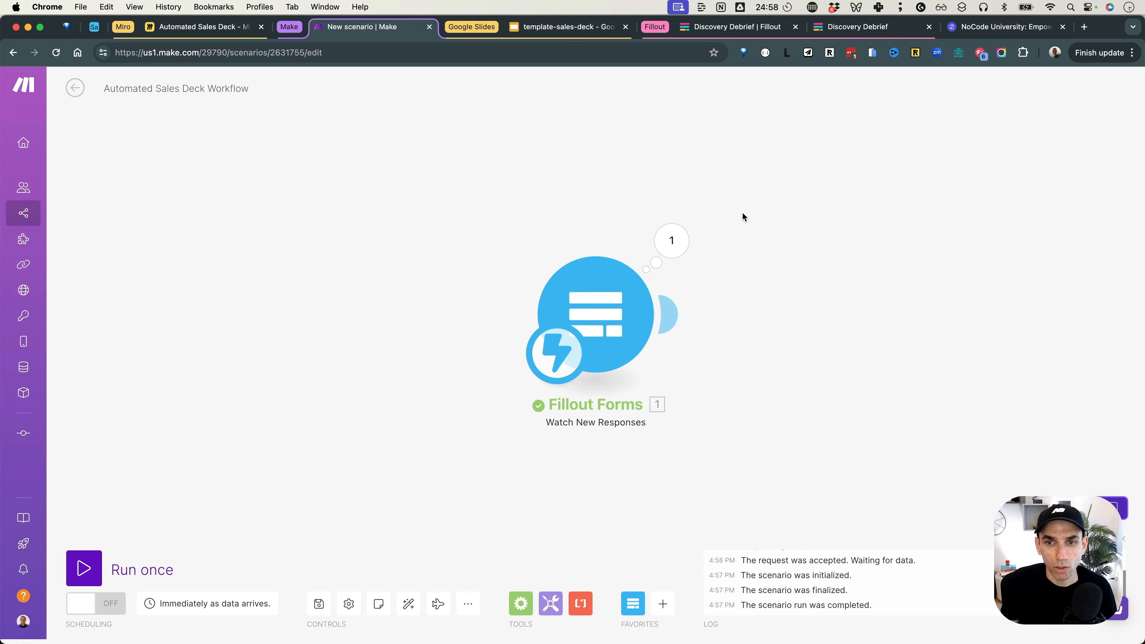
Step: Pan the canvas beside the trigger and bring up the Automated Sales Deck board in Miro
{"action": "left_click", "coordinate": [753, 251]}
{"action": "left_click_drag", "start_coordinate": [753, 251], "coordinate": [631, 259]}
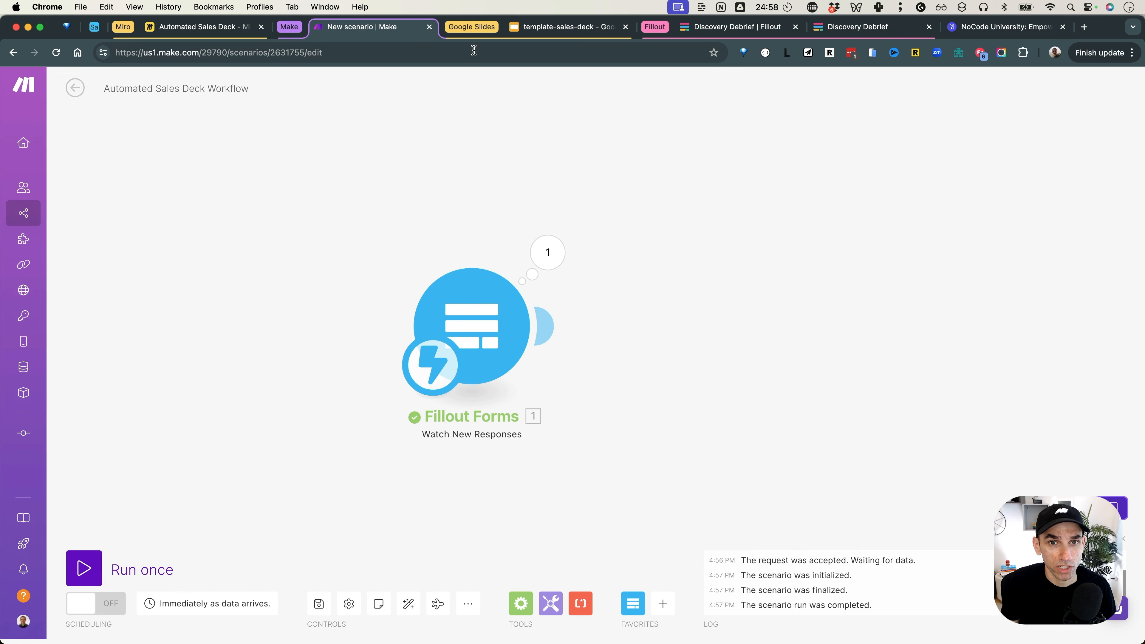
{"action": "left_click", "coordinate": [171, 28]}
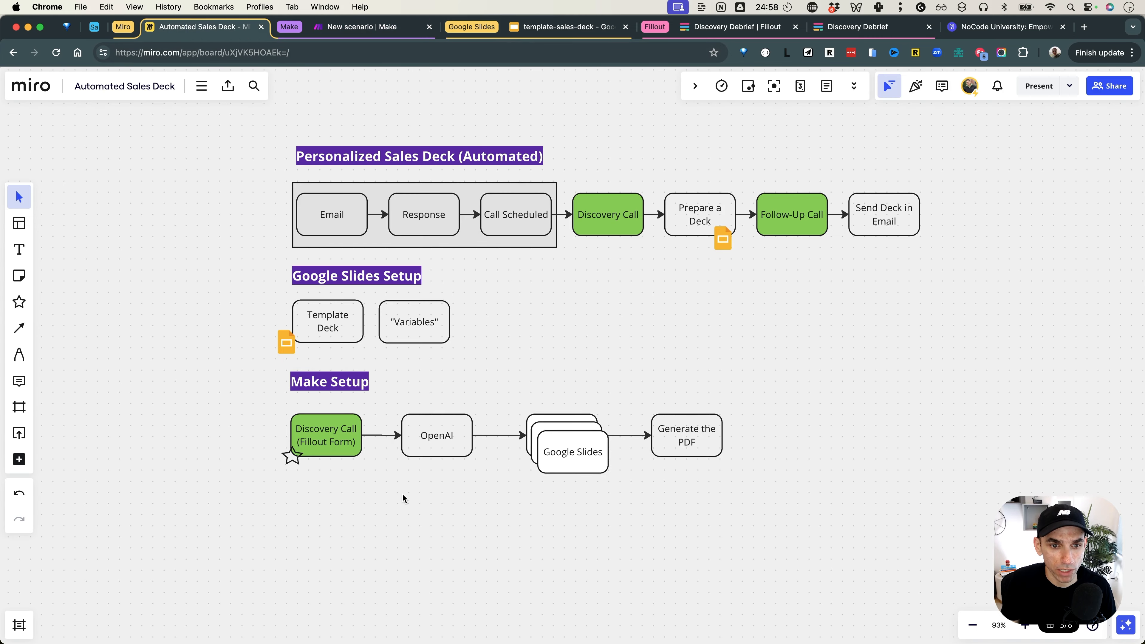
Step: Select the Discovery Call (Fillout Form) and OpenAI steps on the Miro plan
{"action": "left_click", "coordinate": [318, 428]}
{"action": "left_click_drag", "start_coordinate": [445, 490], "coordinate": [432, 448]}
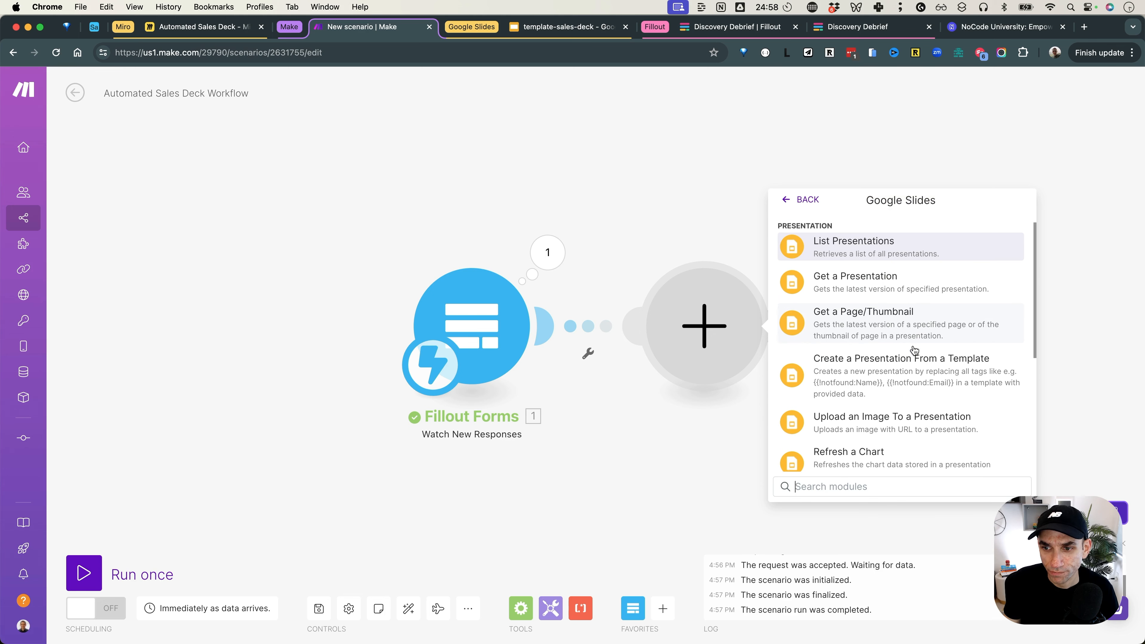
Step: Add Google Slides 'Create a Presentation From a Template' using the other connection and template-sales-deck
{"action": "scroll", "coordinate": [901, 356], "scroll_direction": "down", "scroll_amount": 1}
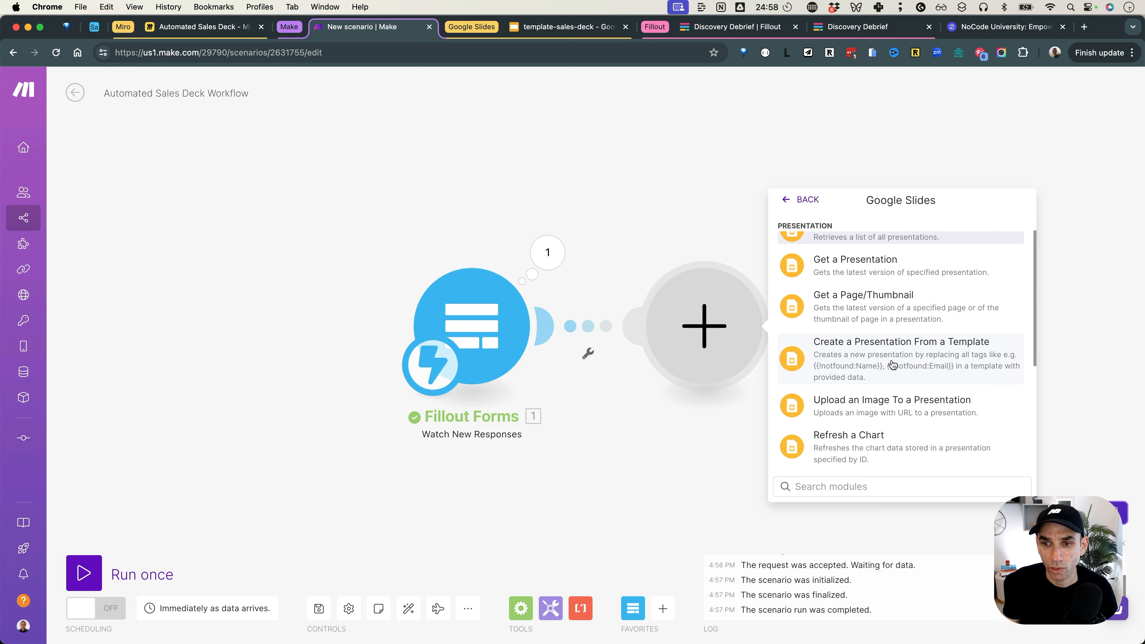
{"action": "left_click", "coordinate": [893, 364]}
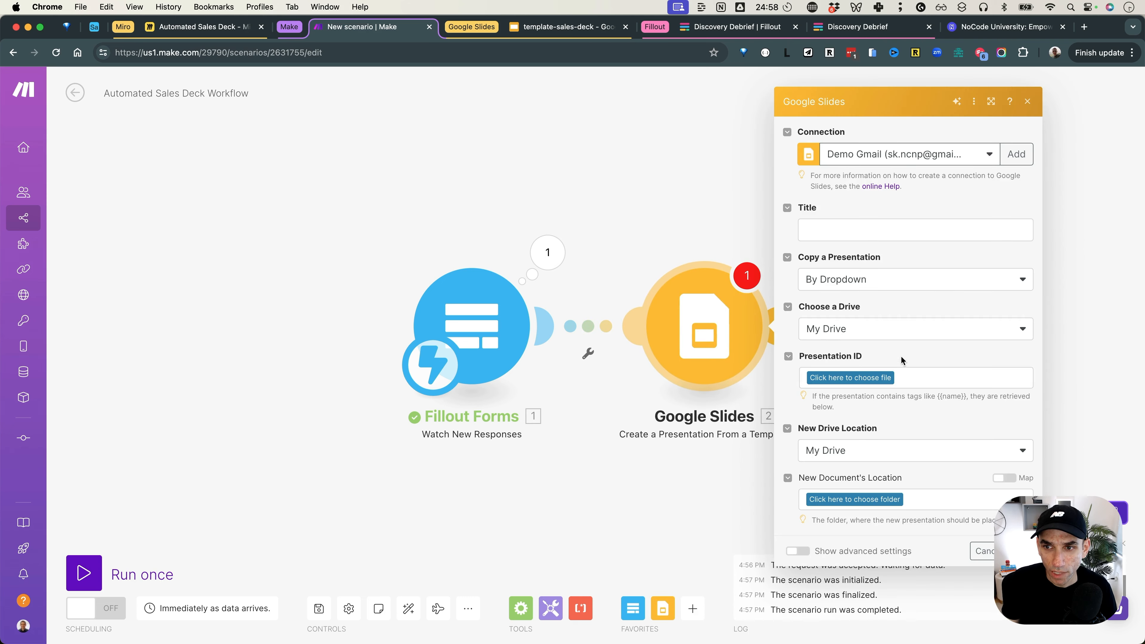
{"action": "left_click", "coordinate": [919, 161]}
{"action": "left_click", "coordinate": [897, 199]}
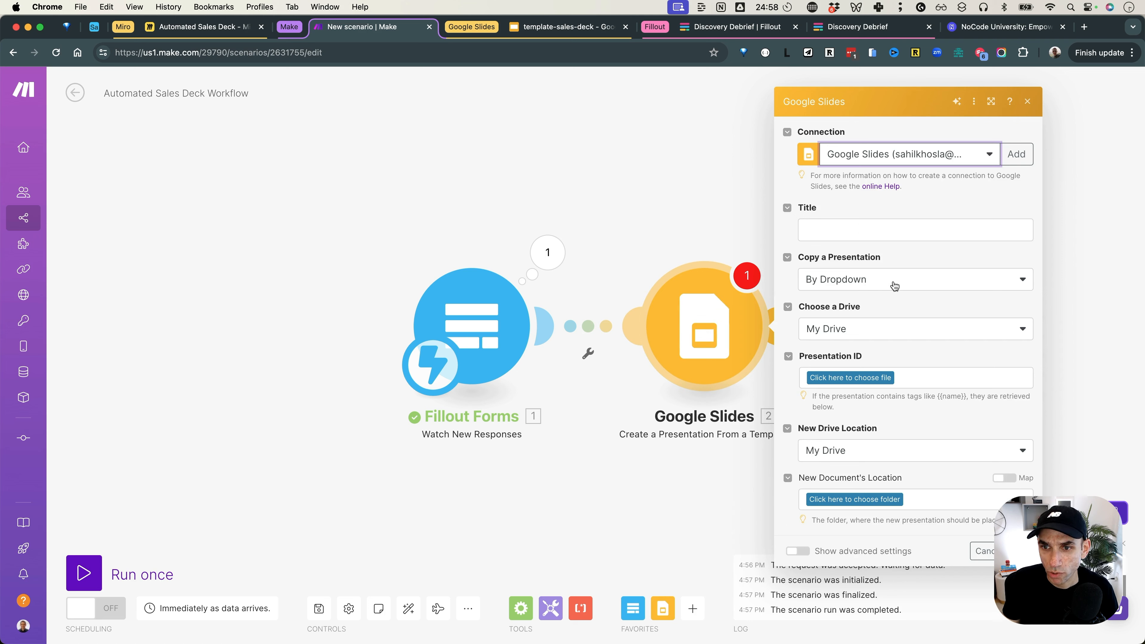
{"action": "left_click", "coordinate": [855, 285]}
{"action": "left_click", "coordinate": [848, 320]}
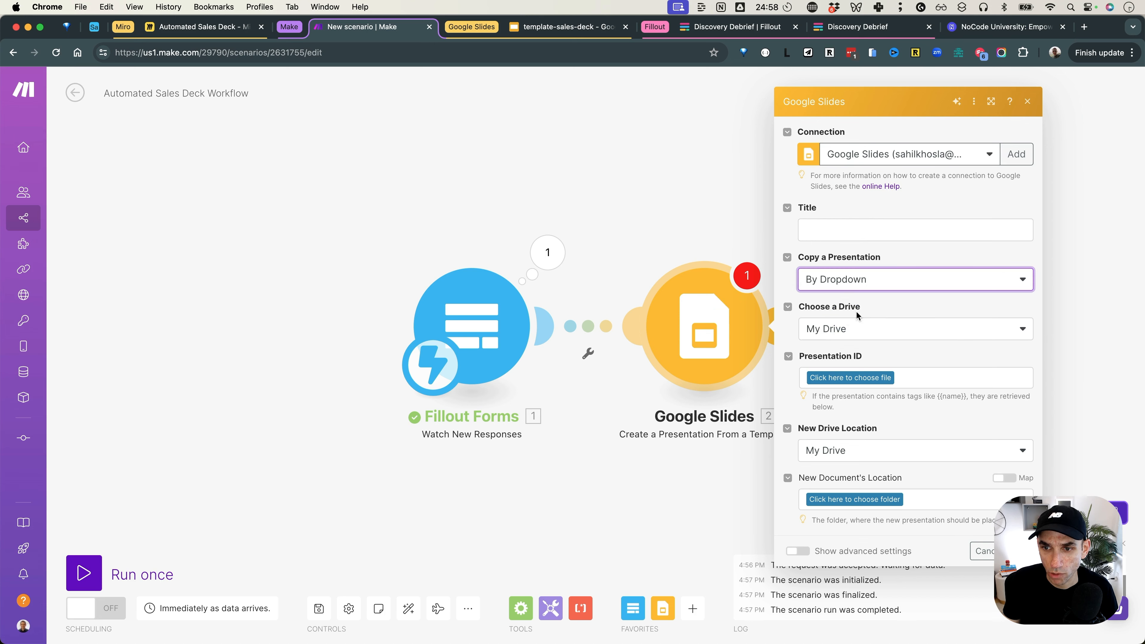
{"action": "left_click", "coordinate": [851, 375]}
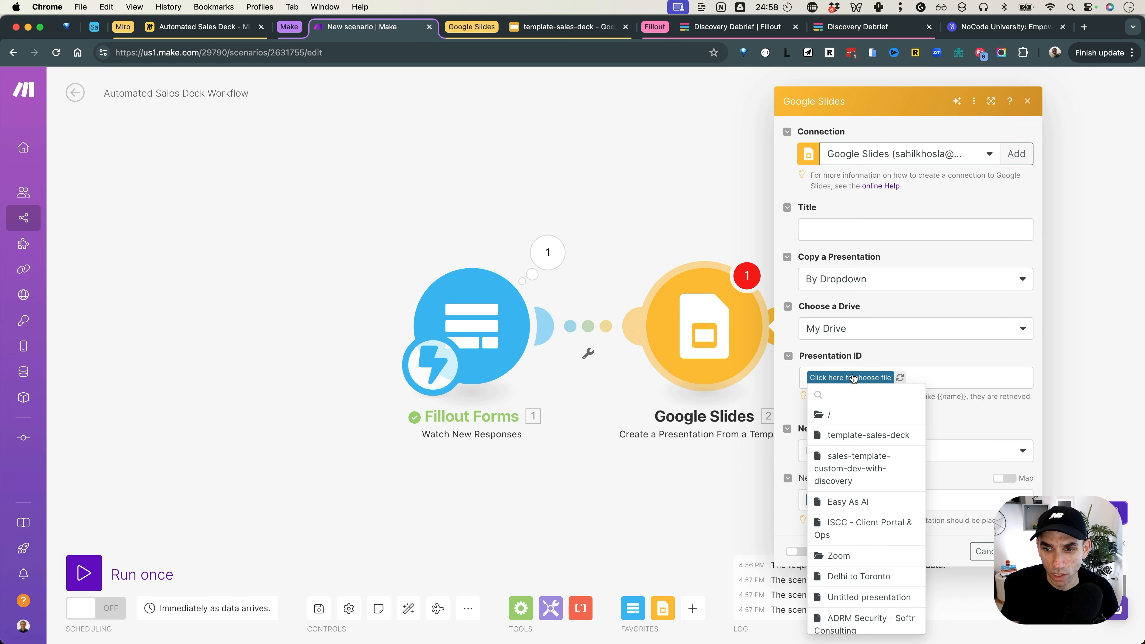
{"action": "left_click", "coordinate": [856, 434]}
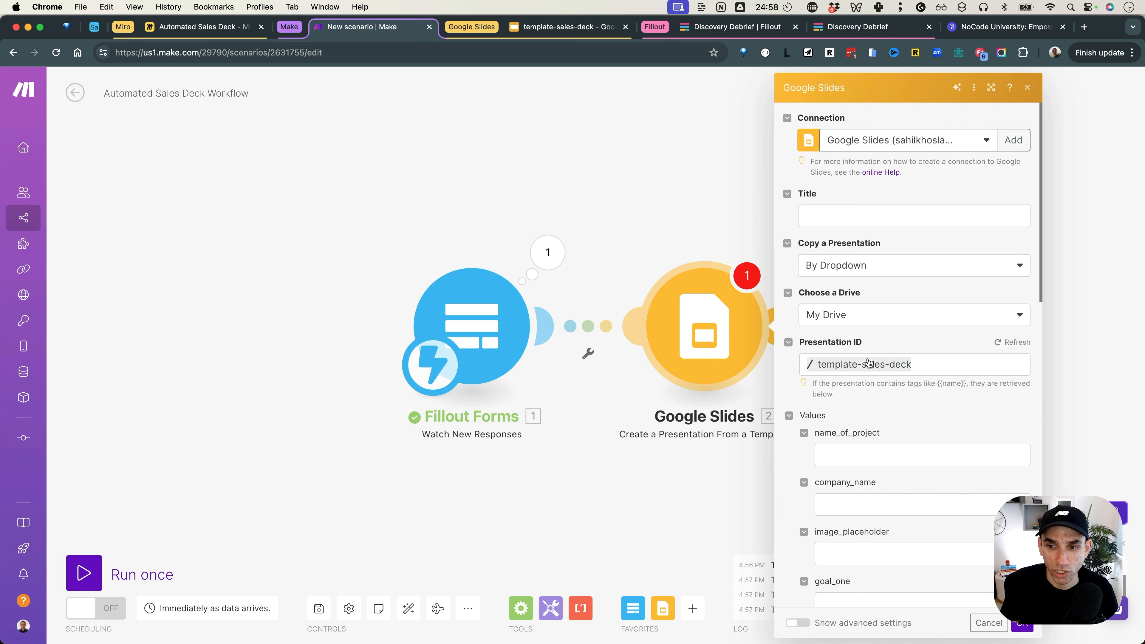
Step: Compare the module's Values fields with the placeholder tags in the template deck
{"action": "scroll", "coordinate": [870, 388], "scroll_direction": "down", "scroll_amount": 15}
{"action": "scroll", "coordinate": [870, 388], "scroll_direction": "up", "scroll_amount": 10}
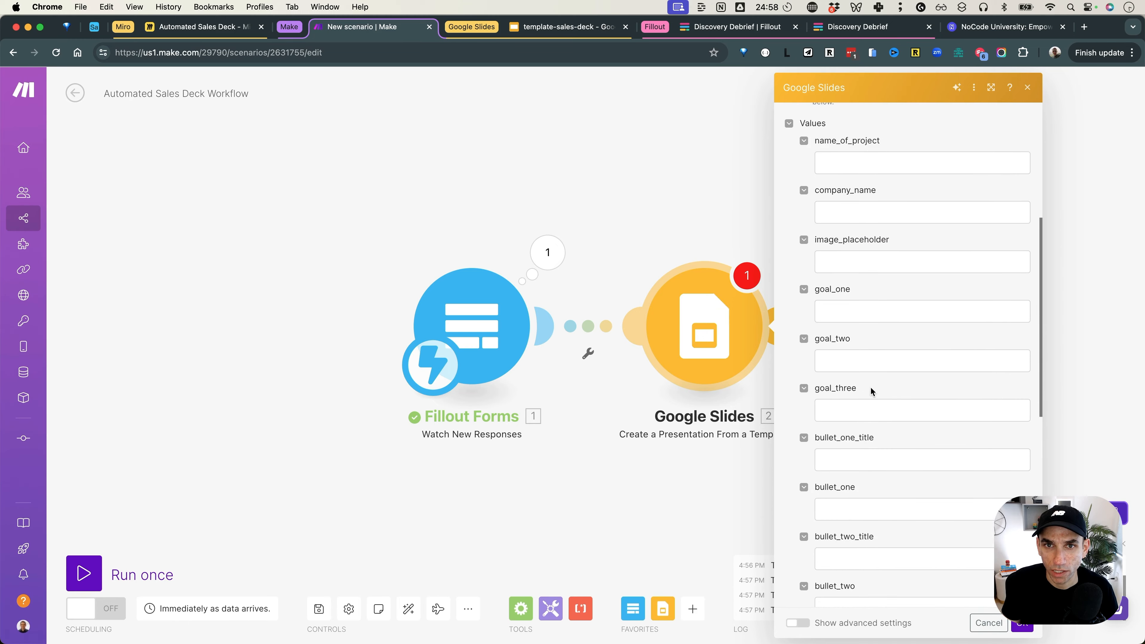
{"action": "left_click", "coordinate": [566, 27]}
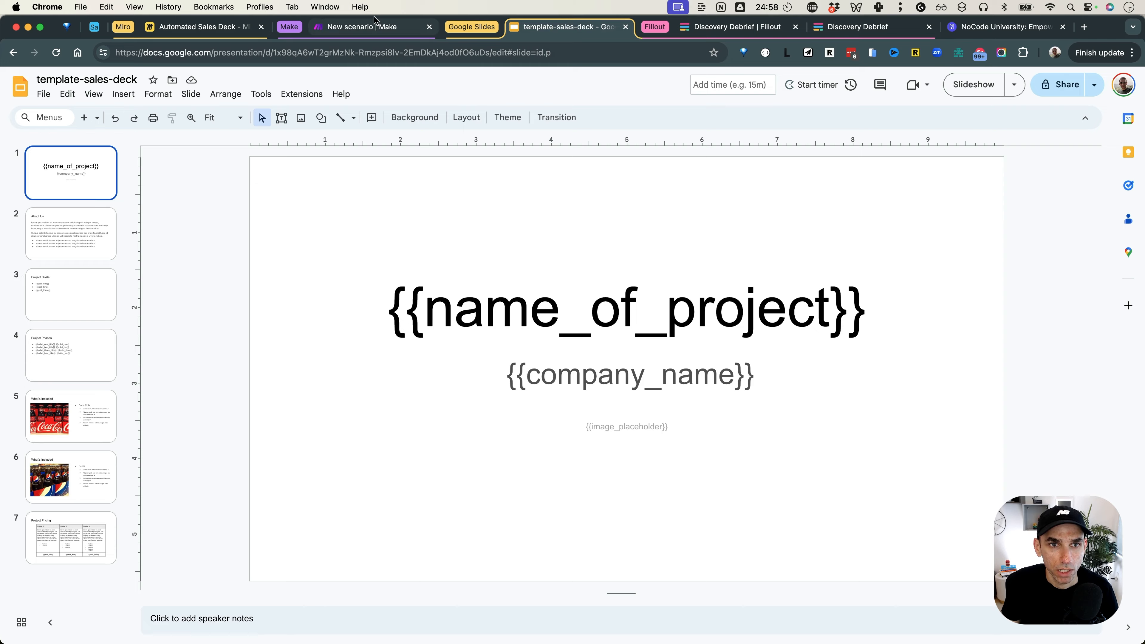
{"action": "left_click", "coordinate": [371, 27]}
{"action": "scroll", "coordinate": [939, 239], "scroll_direction": "up", "scroll_amount": 2}
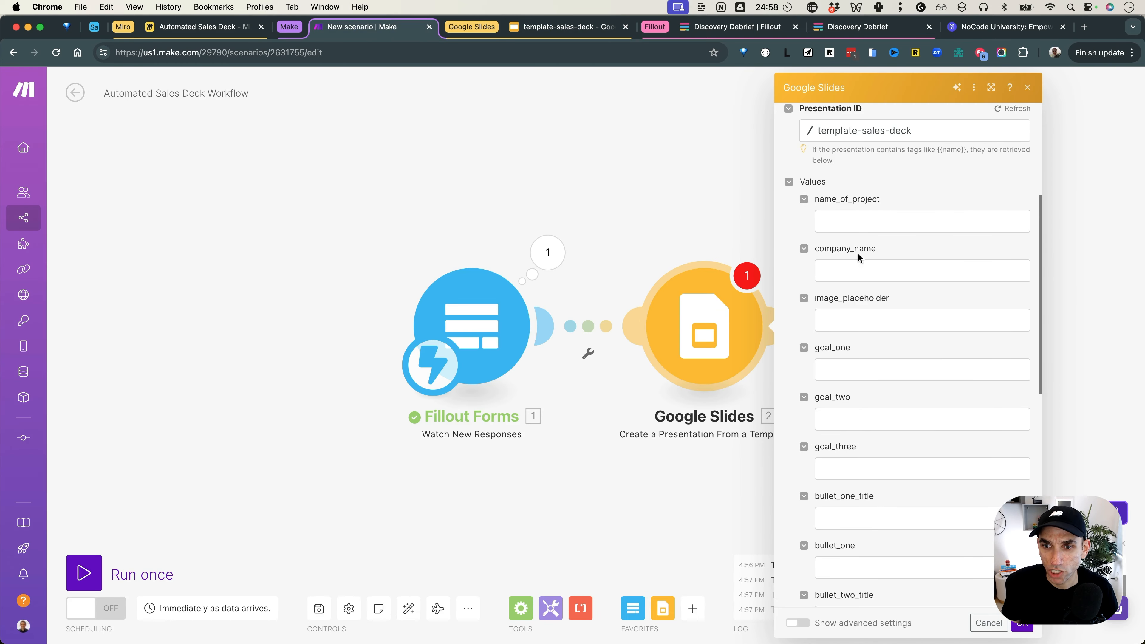
{"action": "scroll", "coordinate": [855, 316], "scroll_direction": "down", "scroll_amount": 10}
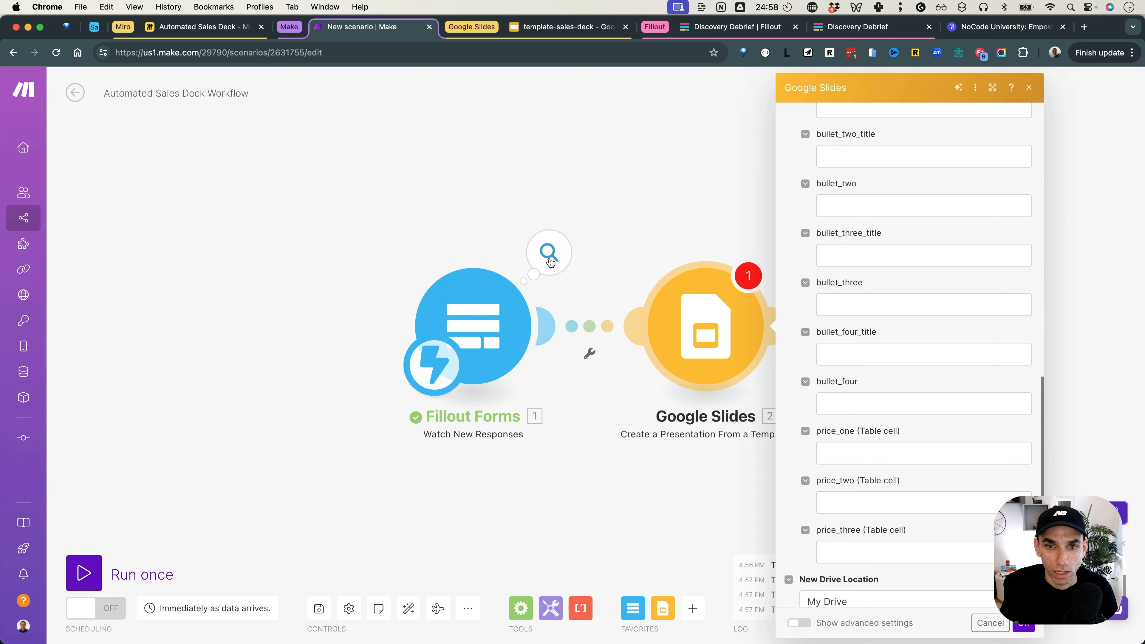
Step: Review the trigger's submitted form answers and open the link options between the steps
{"action": "left_click", "coordinate": [548, 252]}
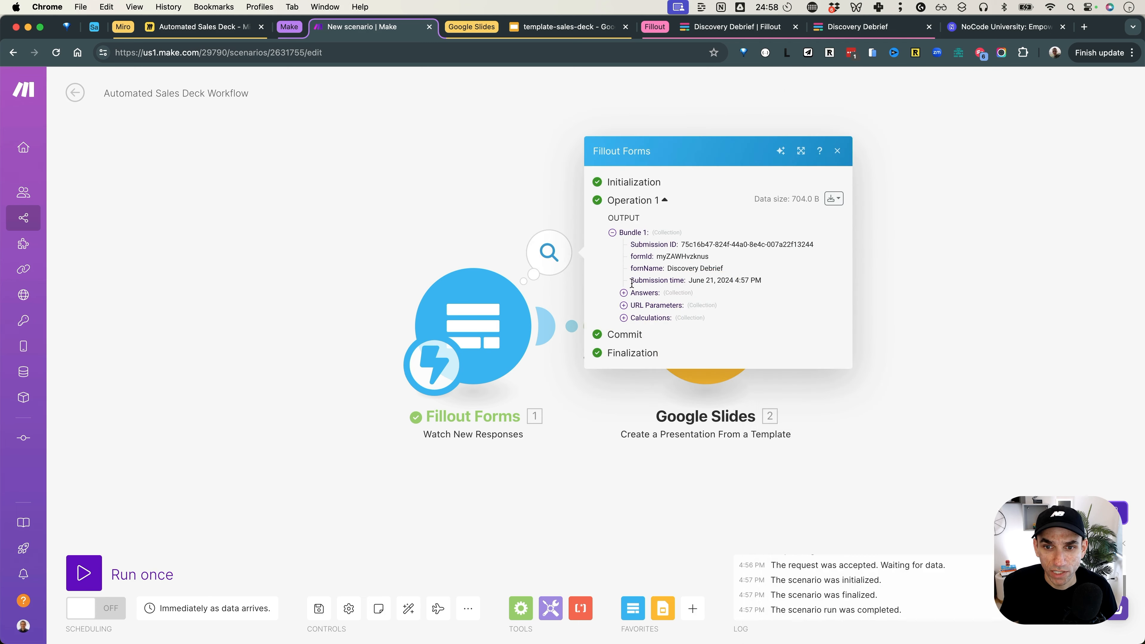
{"action": "left_click", "coordinate": [623, 293]}
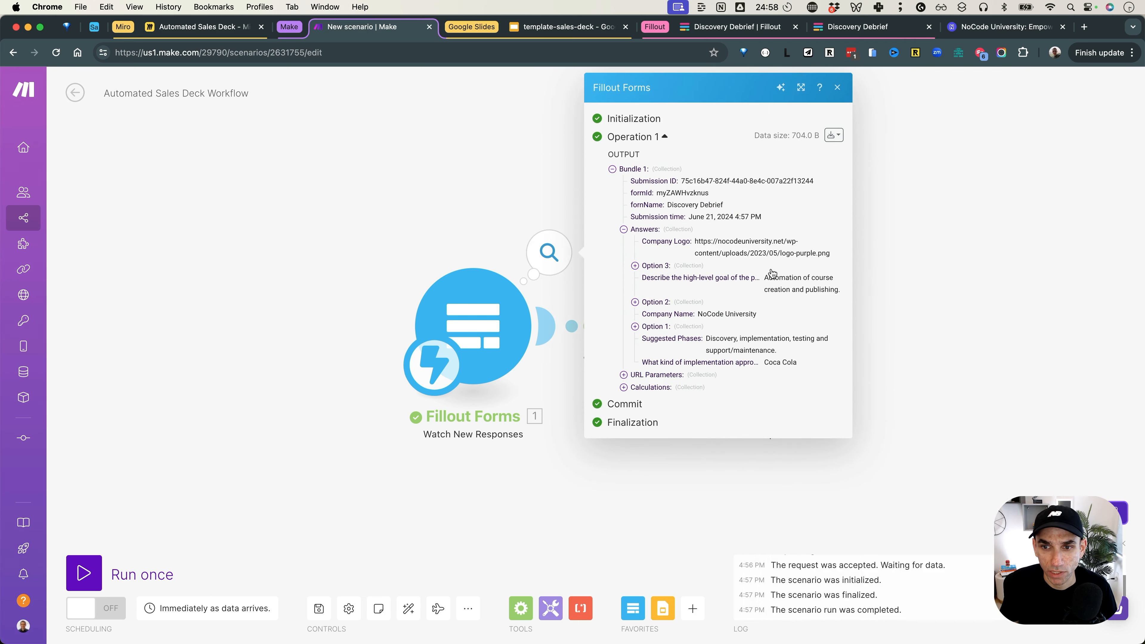
{"action": "left_click", "coordinate": [837, 87]}
{"action": "left_click", "coordinate": [587, 353]}
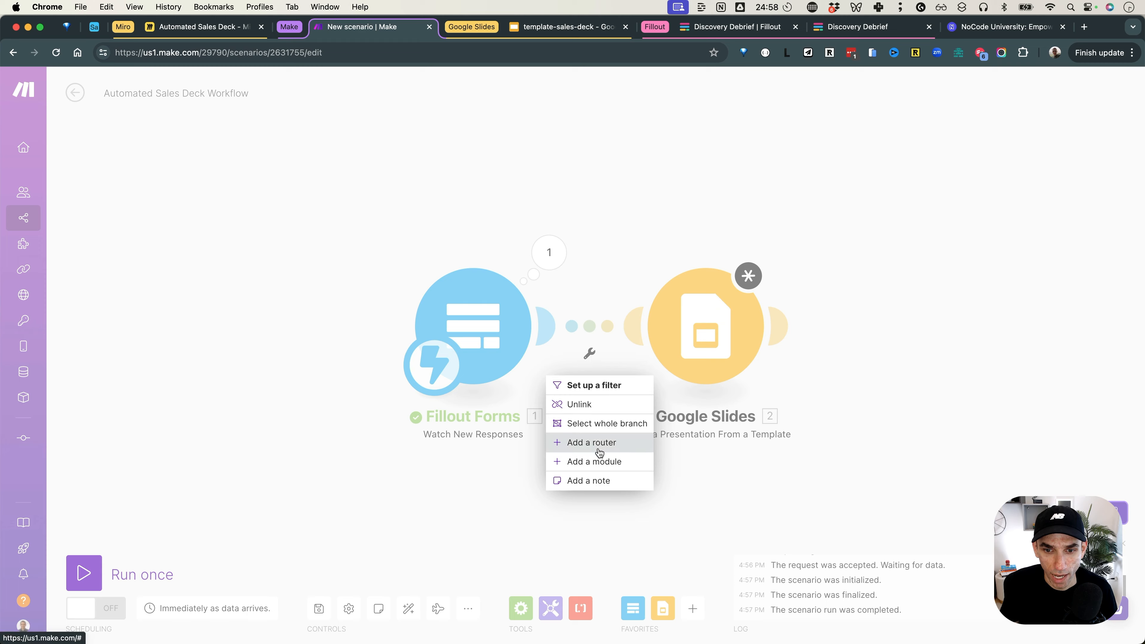
Step: Insert an OpenAI chat completion step using GPT-4o between the form and Google Slides
{"action": "left_click", "coordinate": [595, 461]}
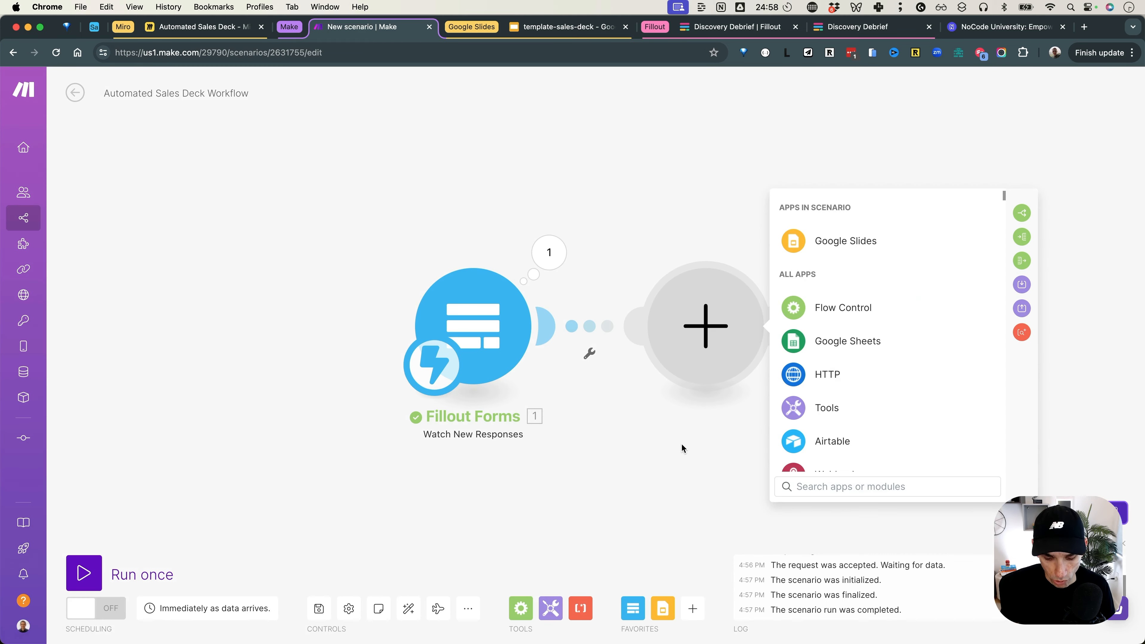
{"action": "type", "text": "open"}
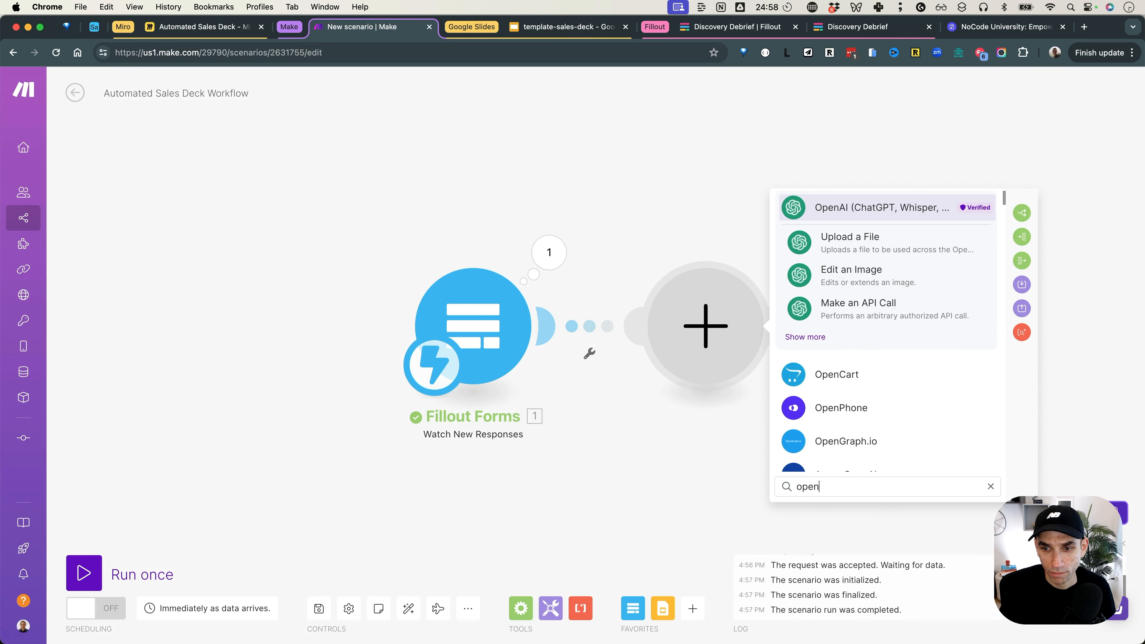
{"action": "left_click", "coordinate": [805, 337]}
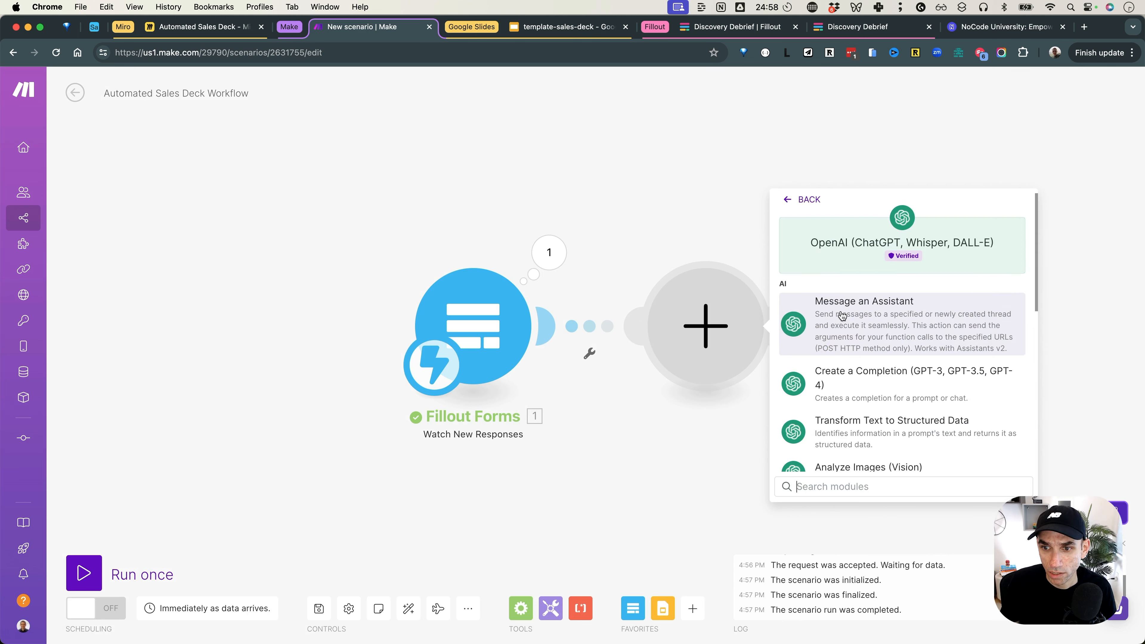
{"action": "scroll", "coordinate": [841, 318], "scroll_direction": "down", "scroll_amount": 1}
{"action": "left_click", "coordinate": [869, 363]}
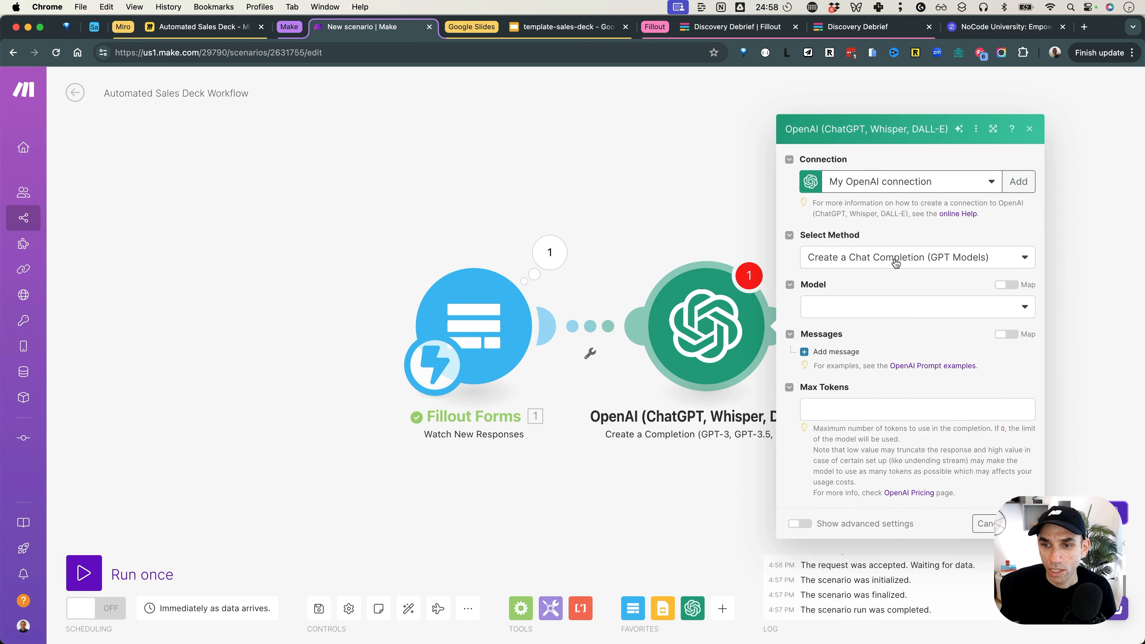
{"action": "left_click", "coordinate": [874, 318]}
{"action": "left_click", "coordinate": [868, 363]}
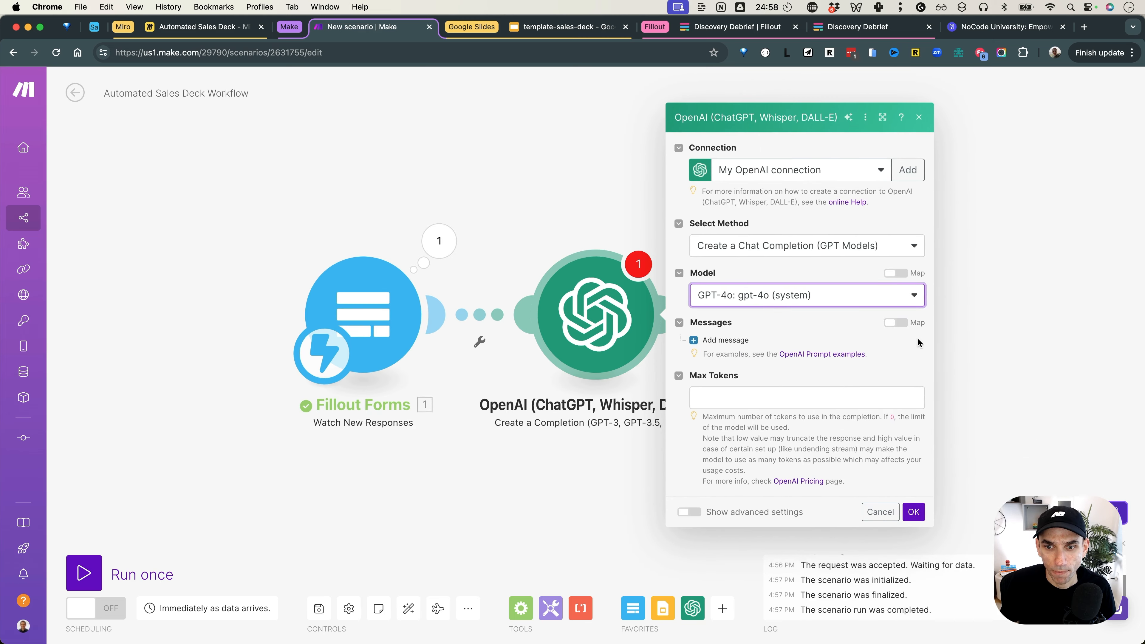
Step: Add a System message describing an awesome deal-closing salesperson who creates impressive slide decks
{"action": "left_click", "coordinate": [723, 346]}
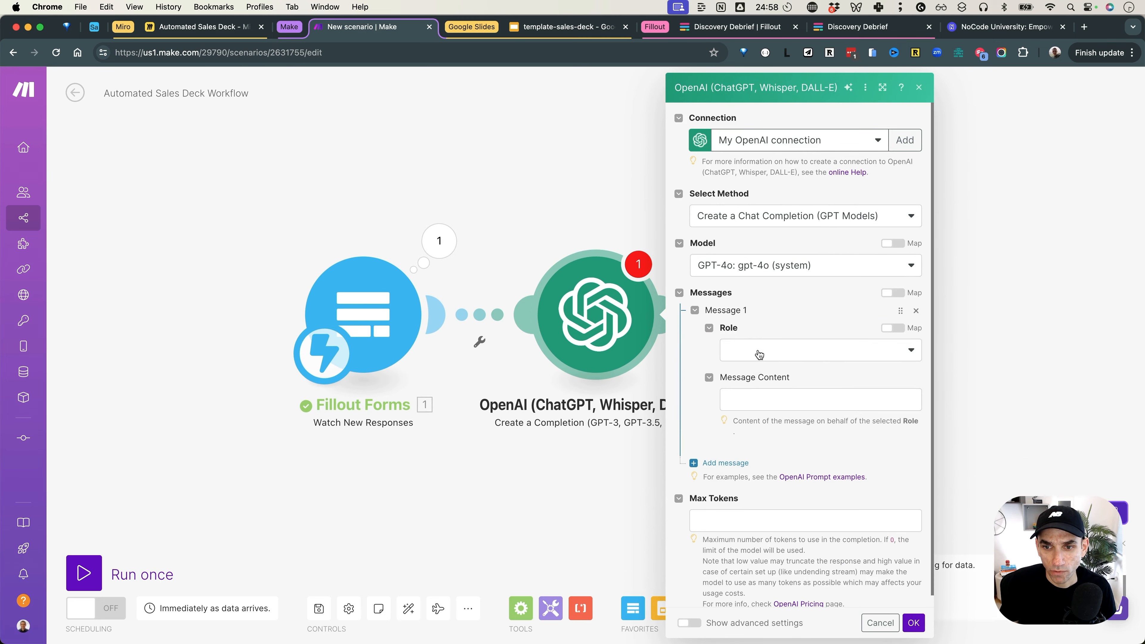
{"action": "left_click", "coordinate": [757, 350]}
{"action": "left_click", "coordinate": [754, 369]}
{"action": "left_click", "coordinate": [795, 405]}
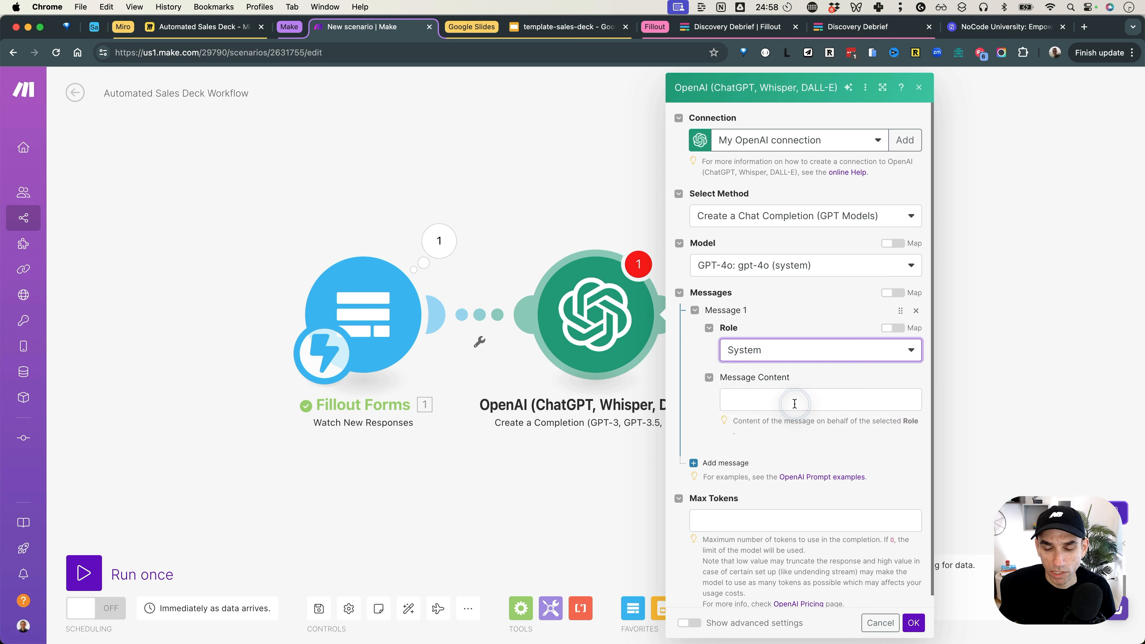
{"action": "type", "text": "You are a"}
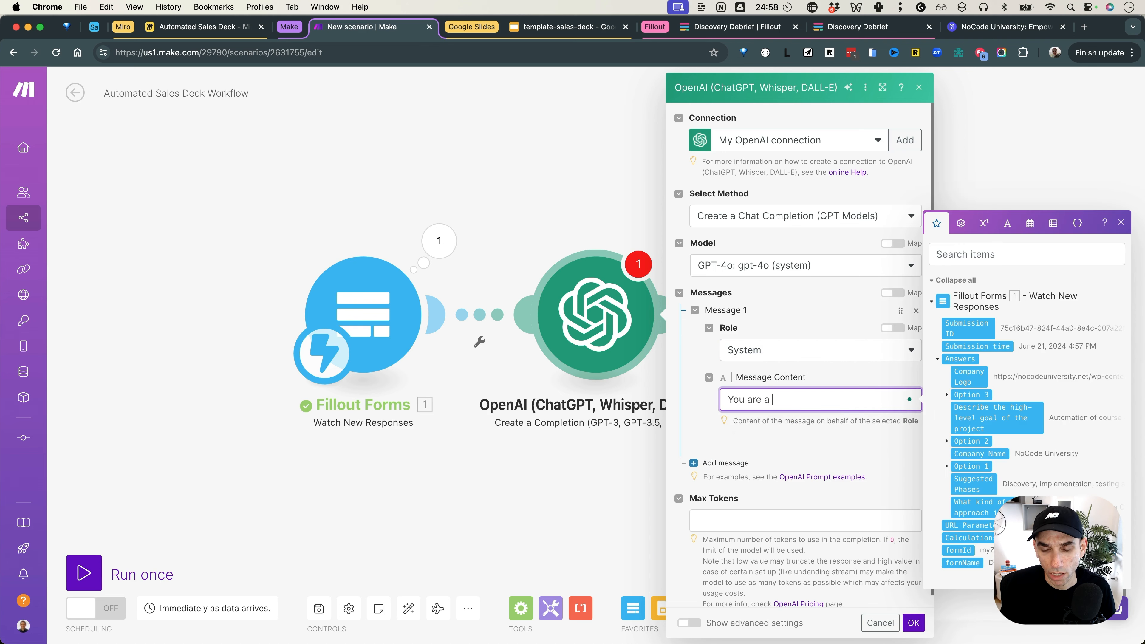
{"action": "type", "text": "n awesome sal"}
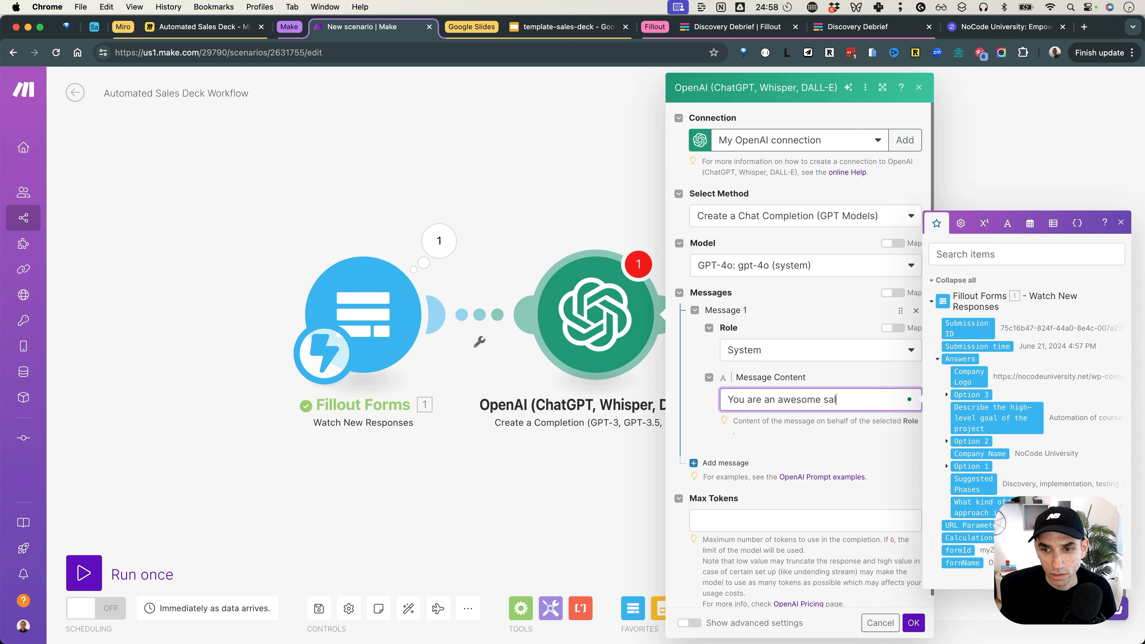
{"action": "type", "text": "es person who closes "}
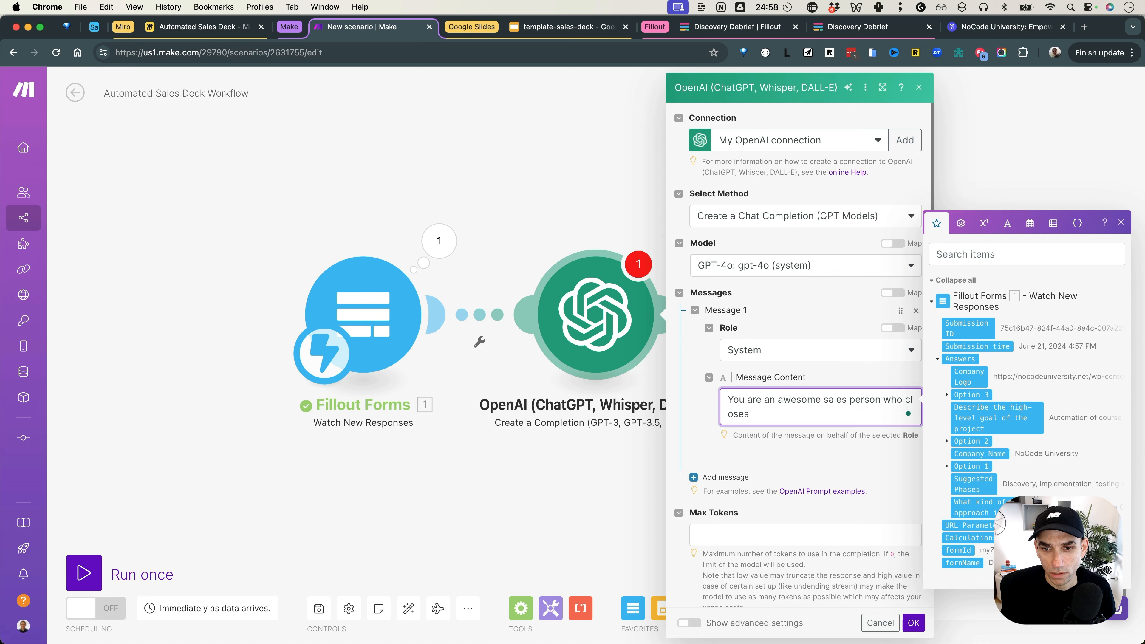
{"action": "type", "text": "the deals on the fir"}
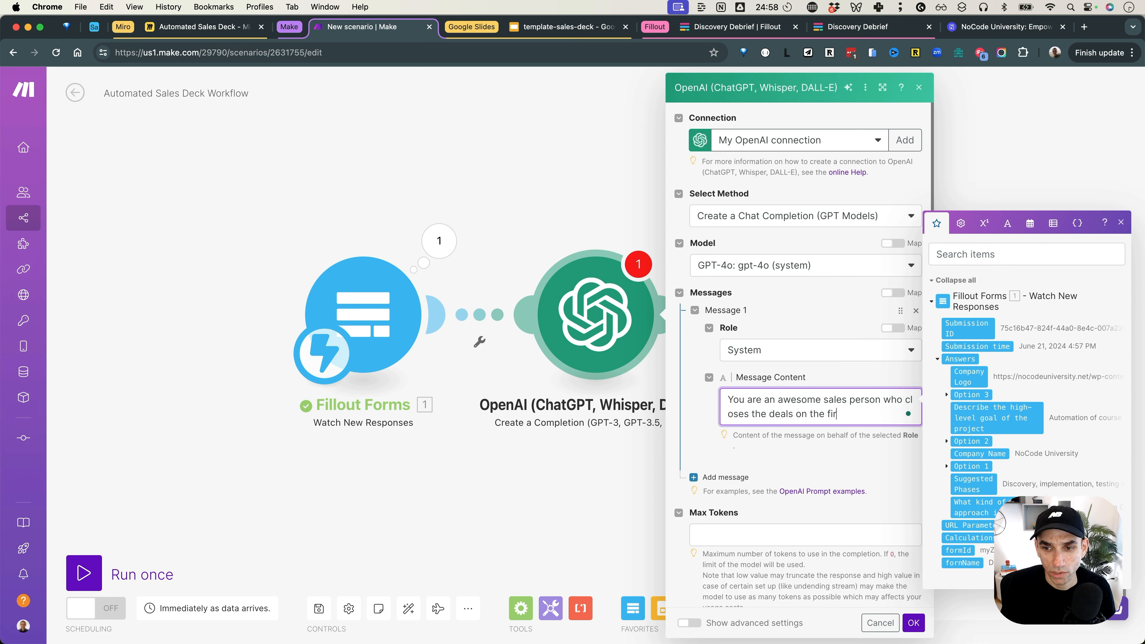
{"action": "type", "text": "st go and you create"}
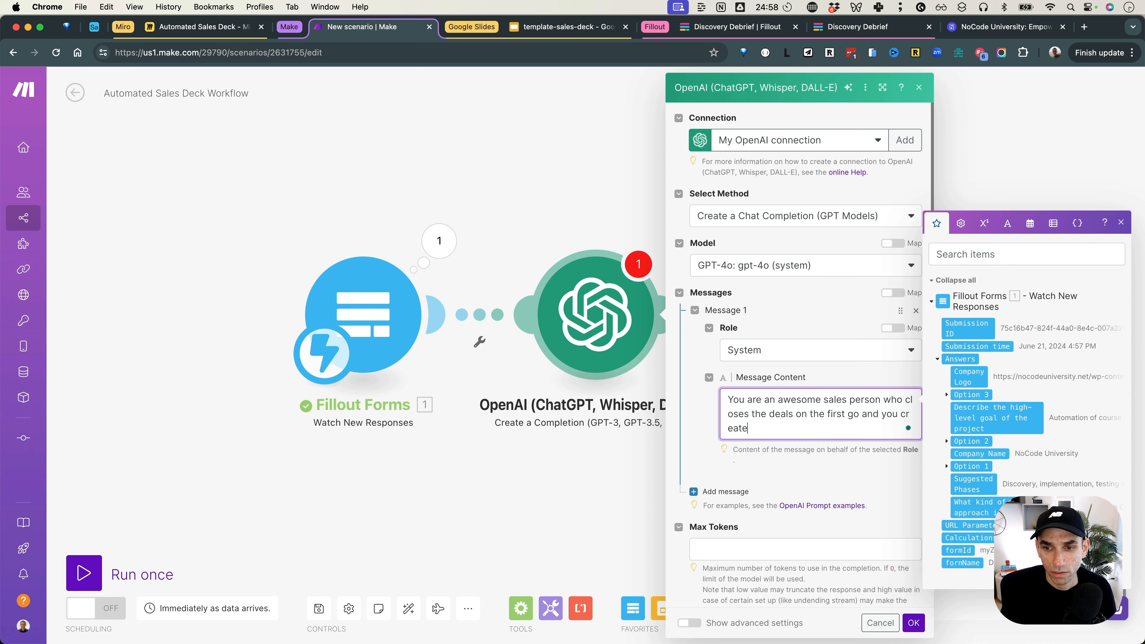
{"action": "type", "text": " amazing sl"}
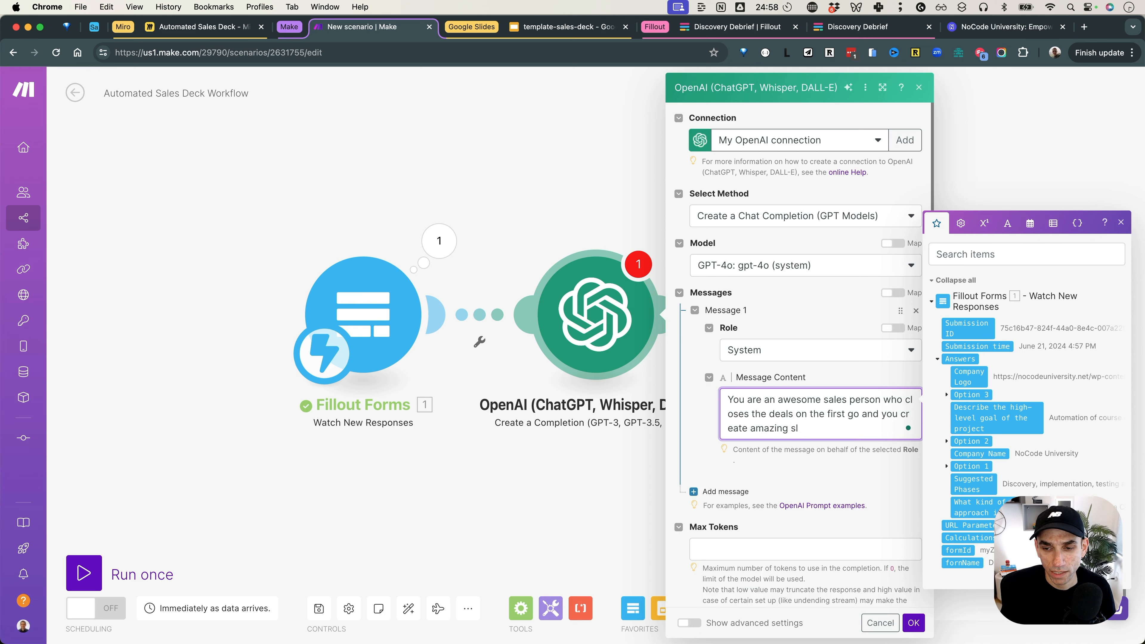
{"action": "type", "text": "ide decks to impress the clients."}
{"action": "scroll", "coordinate": [778, 247], "scroll_direction": "down", "scroll_amount": 2}
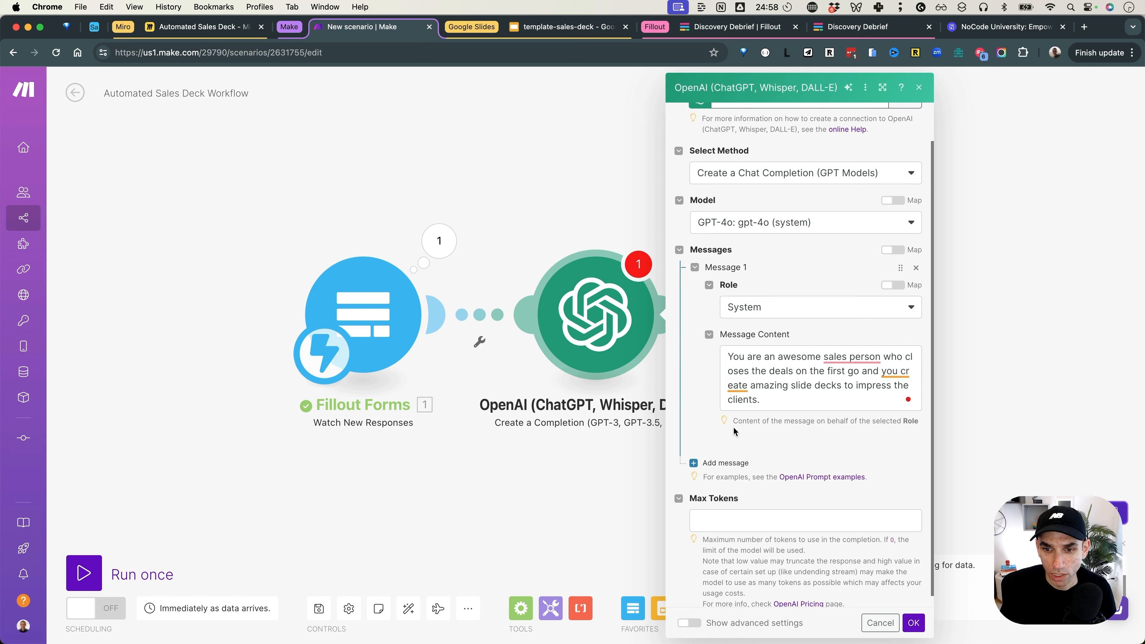
Step: Add a User message mapping the form's project goal and Suggested Phases answers into the prompt
{"action": "left_click", "coordinate": [721, 465]}
{"action": "left_click", "coordinate": [776, 502]}
{"action": "left_click", "coordinate": [775, 516]}
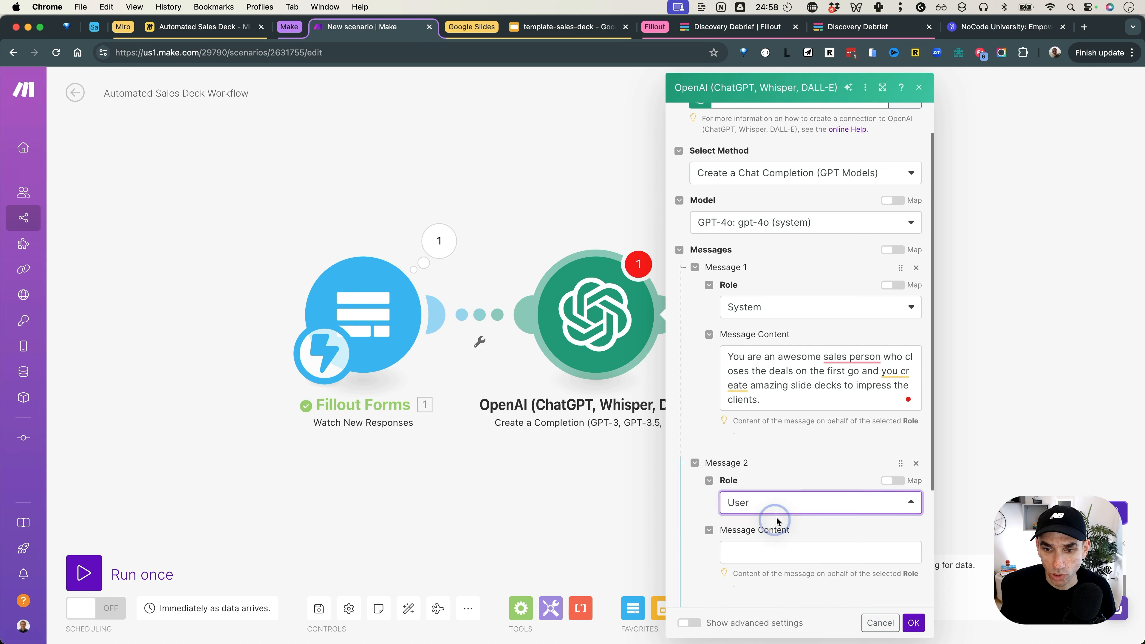
{"action": "scroll", "coordinate": [784, 479], "scroll_direction": "down", "scroll_amount": 1}
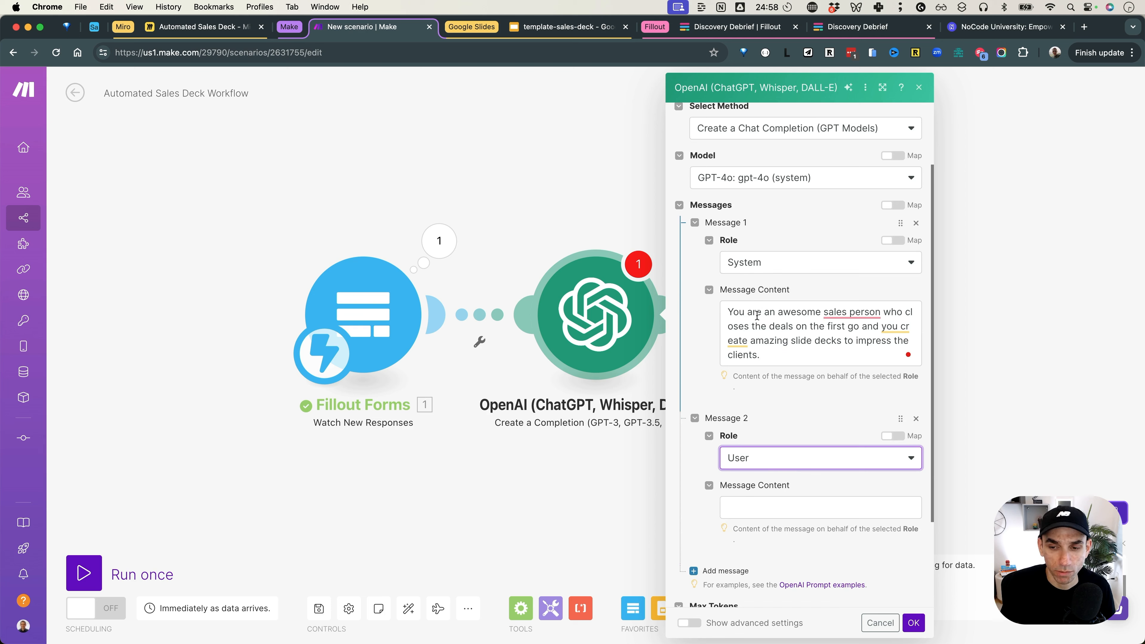
{"action": "scroll", "coordinate": [756, 315], "scroll_direction": "down", "scroll_amount": 3}
{"action": "left_click", "coordinate": [738, 386]}
{"action": "type", "text": "Based on the input provided for the project overview:"}
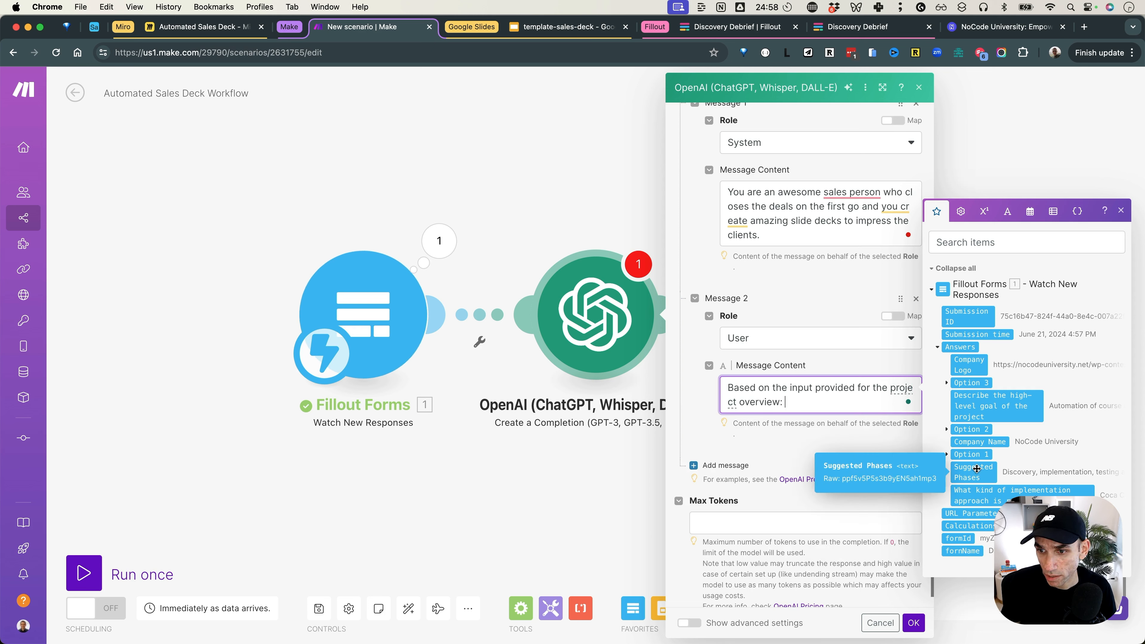
{"action": "left_click", "coordinate": [985, 393]}
{"action": "key", "text": "Return"}
{"action": "key", "text": "Return"}
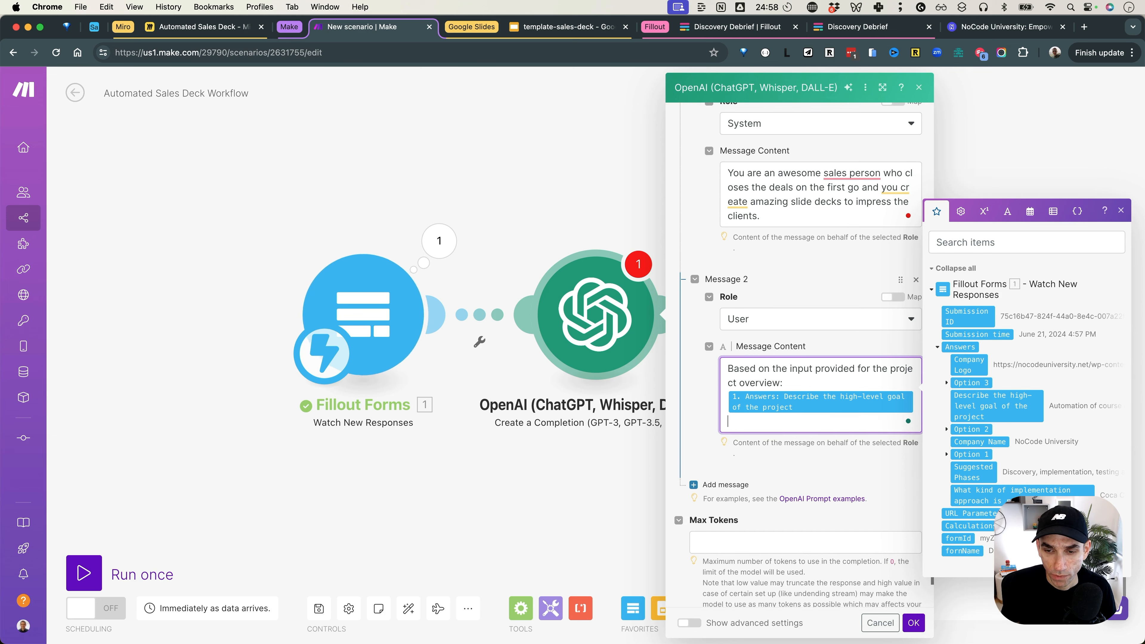
{"action": "type", "text": "and the su"}
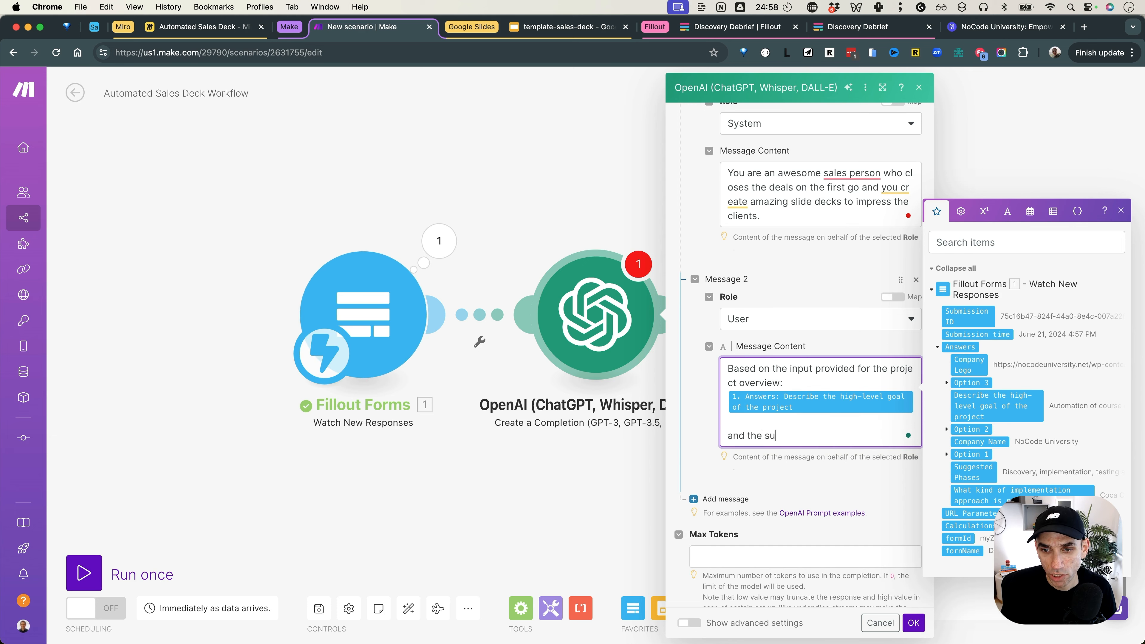
{"action": "type", "text": "ggested phases:"}
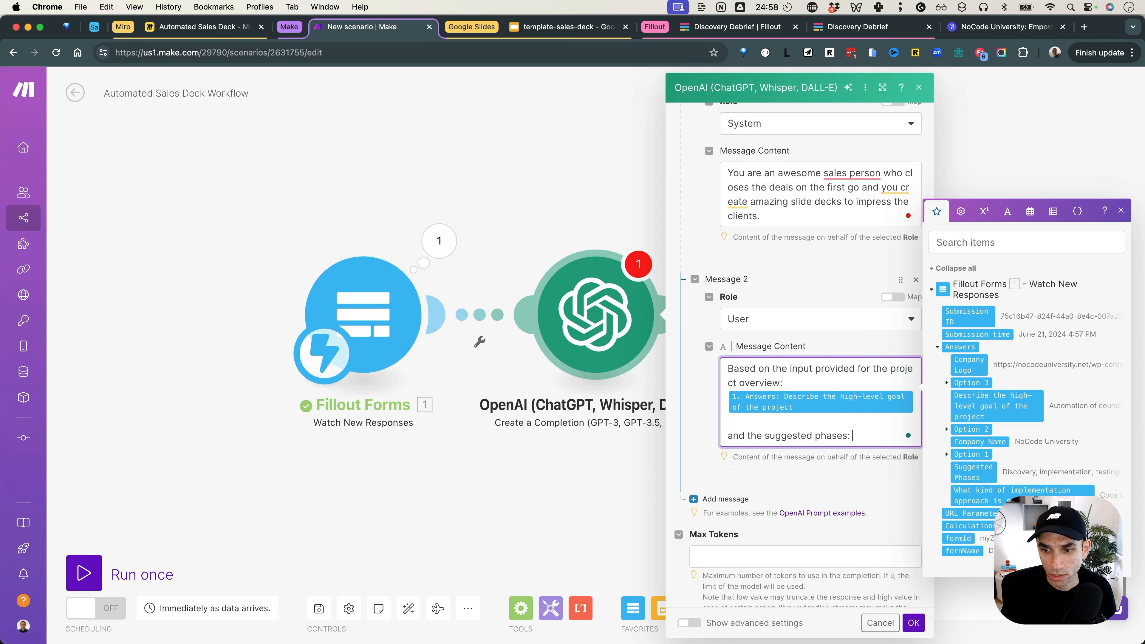
{"action": "left_click", "coordinate": [961, 483]}
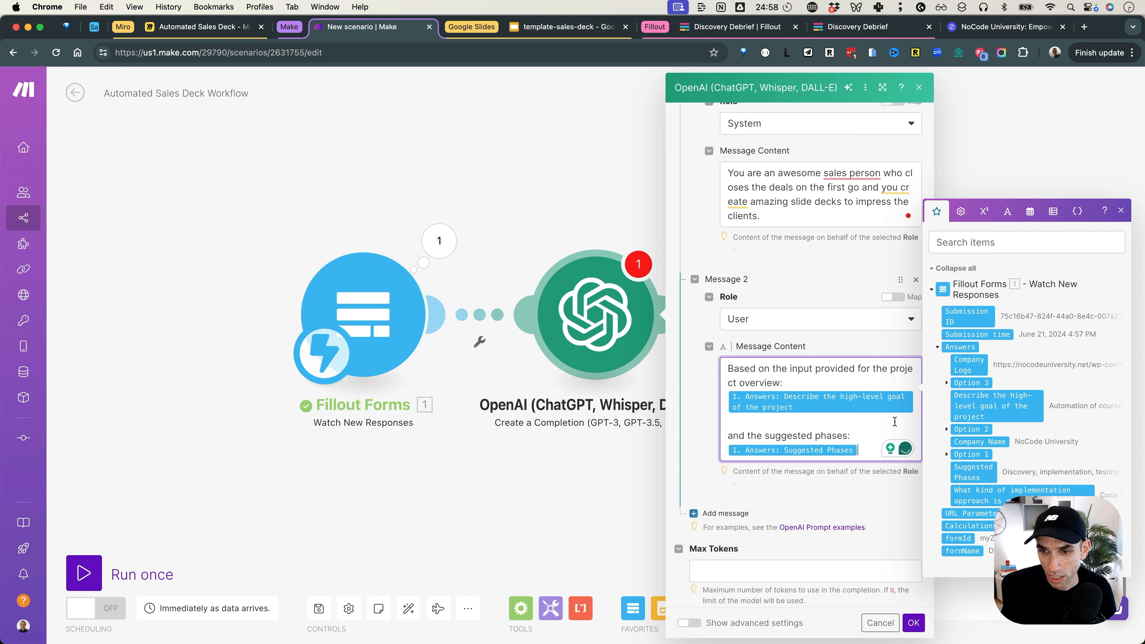
Step: Request 1. Project Goals (3 Goals), 2. Project Phases (4 Phases), 3. a short Project Name
{"action": "scroll", "coordinate": [865, 424], "scroll_direction": "down", "scroll_amount": 3}
{"action": "key", "text": "Return"}
{"action": "key", "text": "Return"}
{"action": "type", "text": "please "}
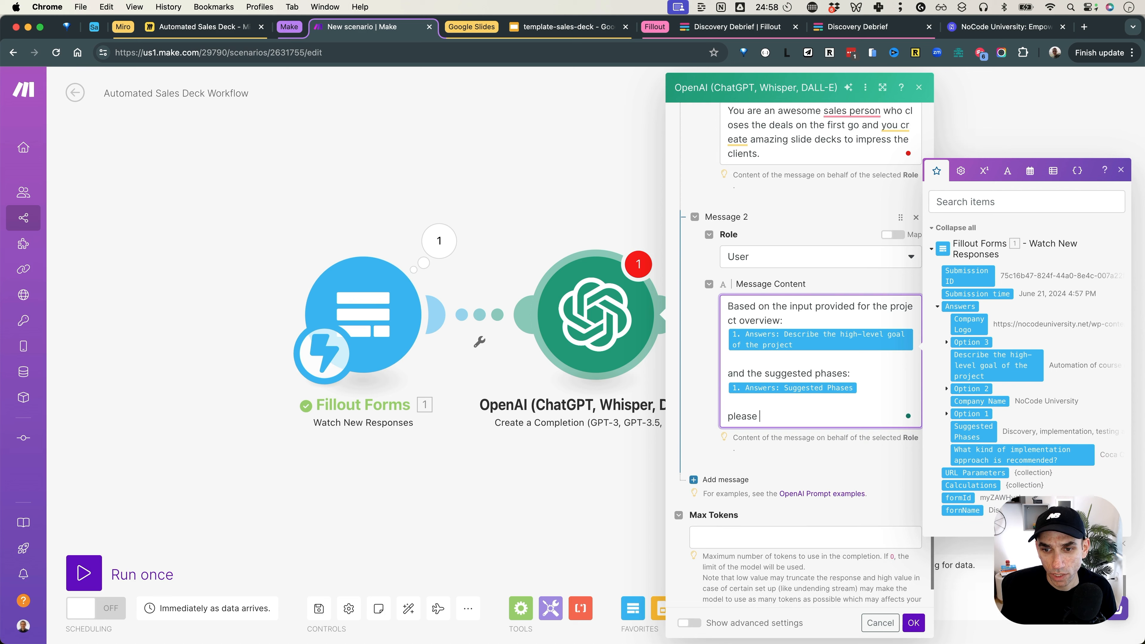
{"action": "type", "text": "create the following"}
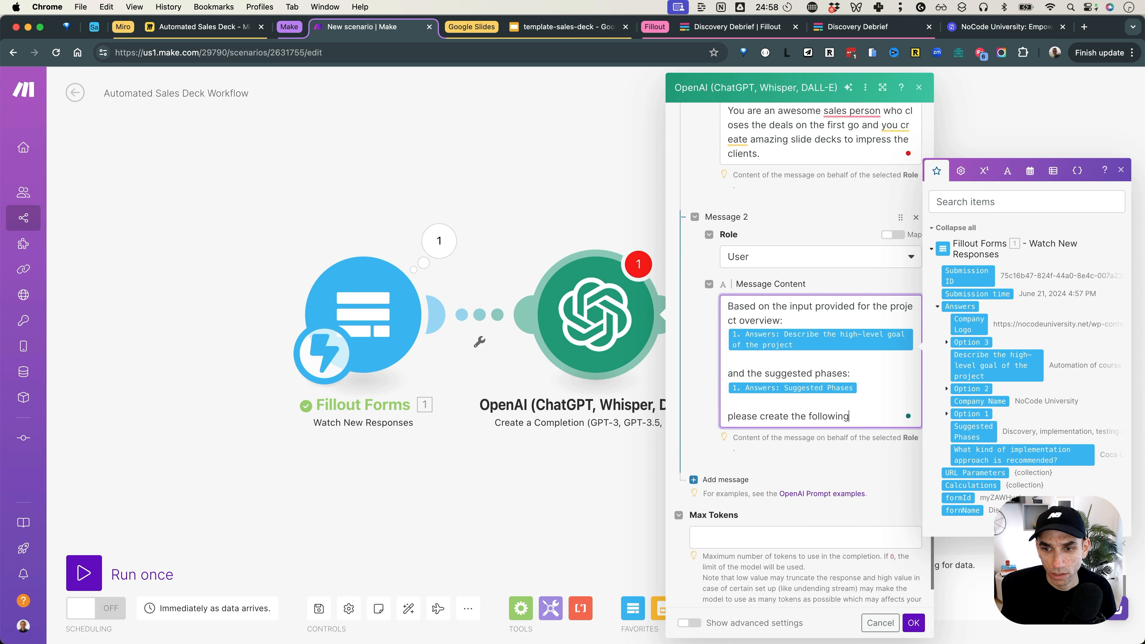
{"action": "key", "text": "Return"}
{"action": "key", "text": "Return"}
{"action": "type", "text": "1. Project Goals (3 Goals)"}
{"action": "key", "text": "Return"}
{"action": "type", "text": "2. Project Phases (4 Phases)"}
{"action": "key", "text": "Return"}
{"action": "key", "text": "Return"}
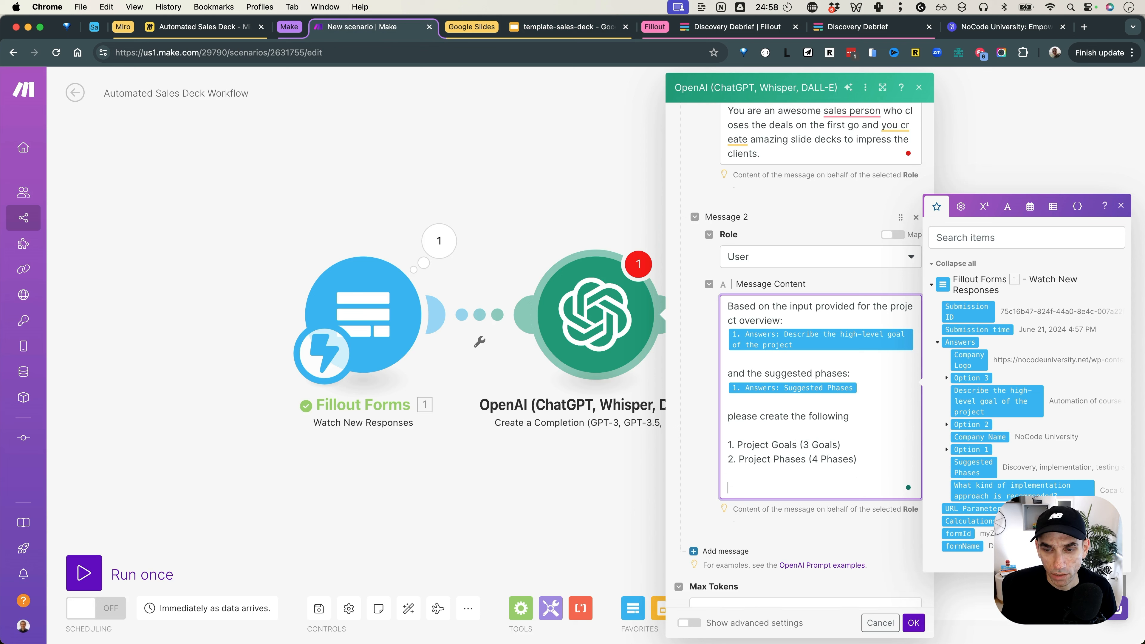
{"action": "type", "text": "Provide the output in the following"}
{"action": "key", "text": "Up"}
{"action": "key", "text": "Up"}
{"action": "key", "text": "Return"}
{"action": "type", "text": "3. Project Name (based on the description, keep it short)"}
{"action": "scroll", "coordinate": [761, 404], "scroll_direction": "up", "scroll_amount": 10}
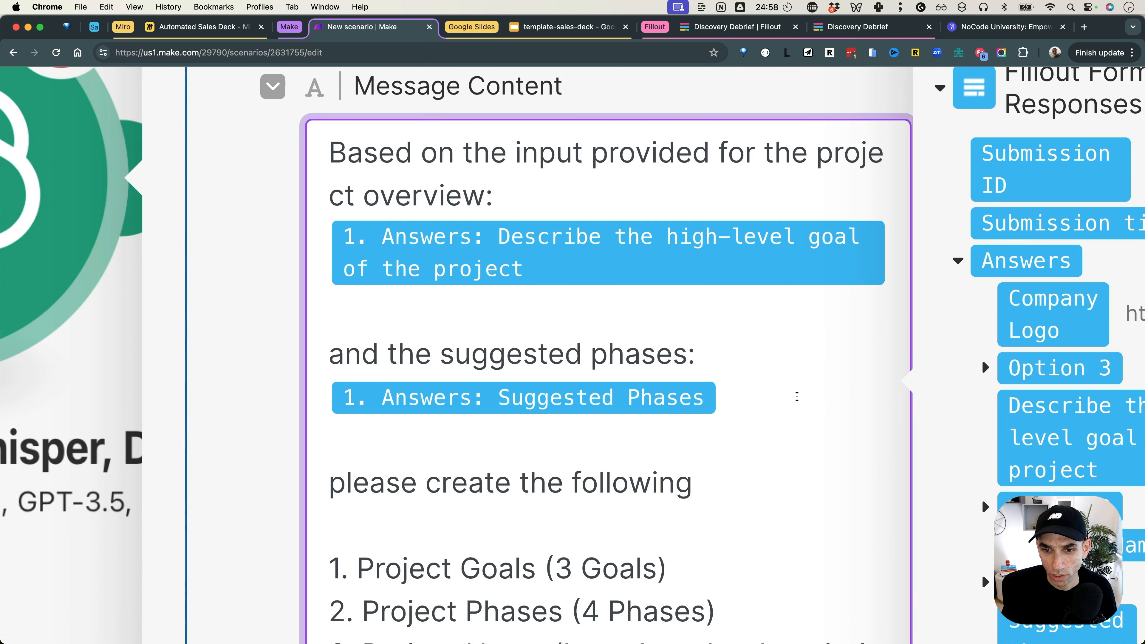
{"action": "scroll", "coordinate": [795, 397], "scroll_direction": "down", "scroll_amount": 10}
{"action": "scroll", "coordinate": [811, 413], "scroll_direction": "down", "scroll_amount": 1}
Step: Ask for output as JSON with Goals in an Array and Phases in an Array
{"action": "key", "text": "Down"}
{"action": "key", "text": "Down"}
{"action": "key", "text": "Down"}
{"action": "type", "text": "format as "}
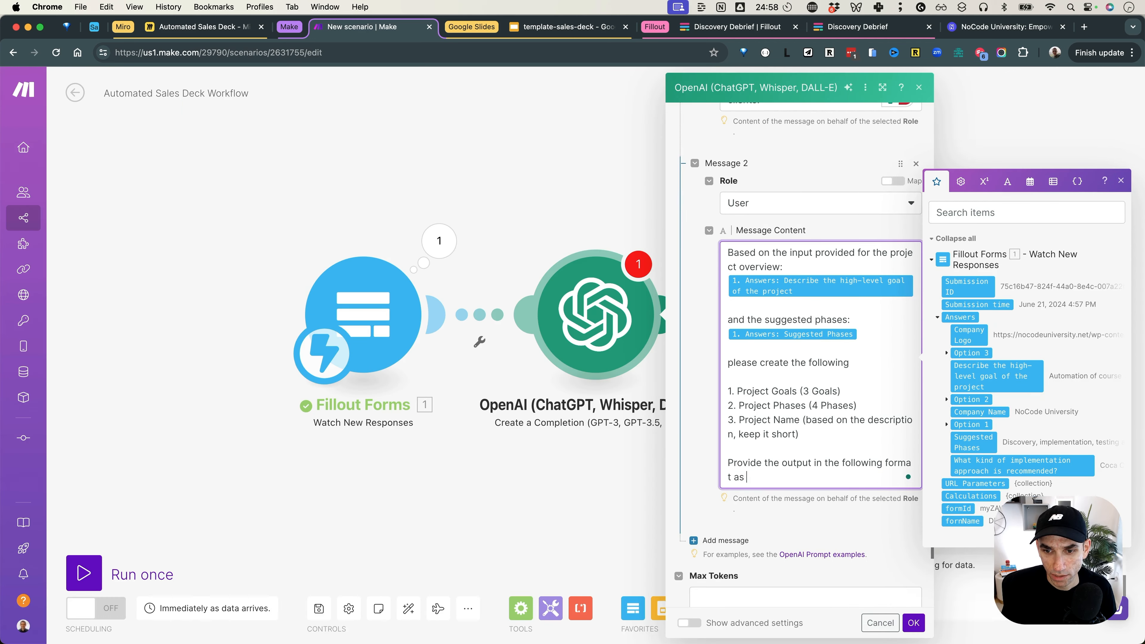
{"action": "type", "text": "a JSON:"}
{"action": "key", "text": "Return"}
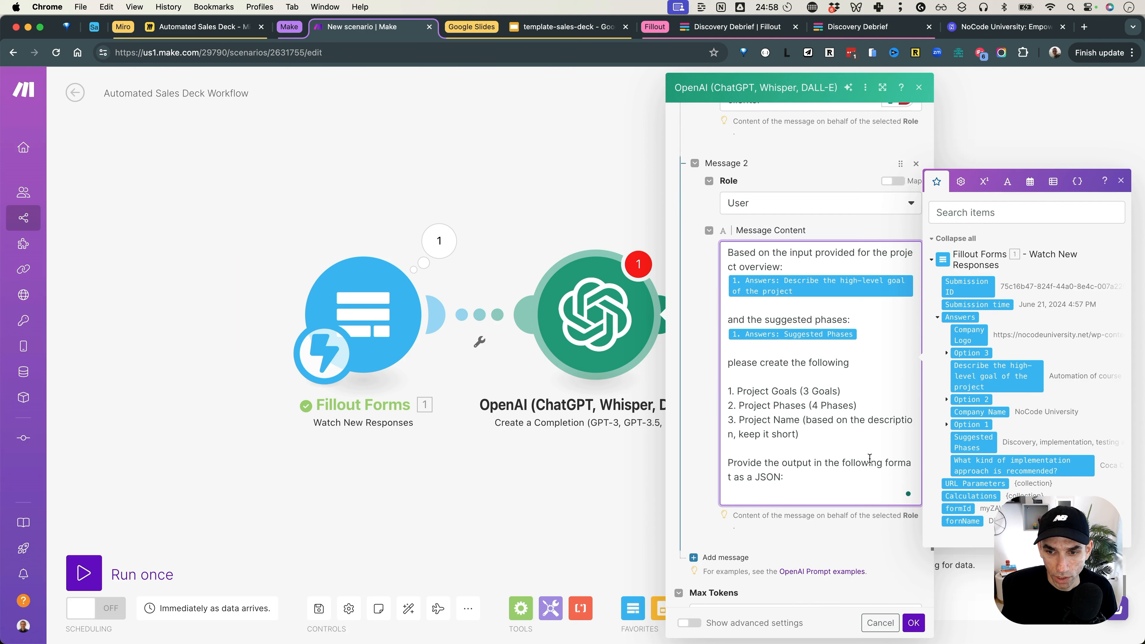
{"action": "key", "text": "Return"}
{"action": "type", "text": "Go"}
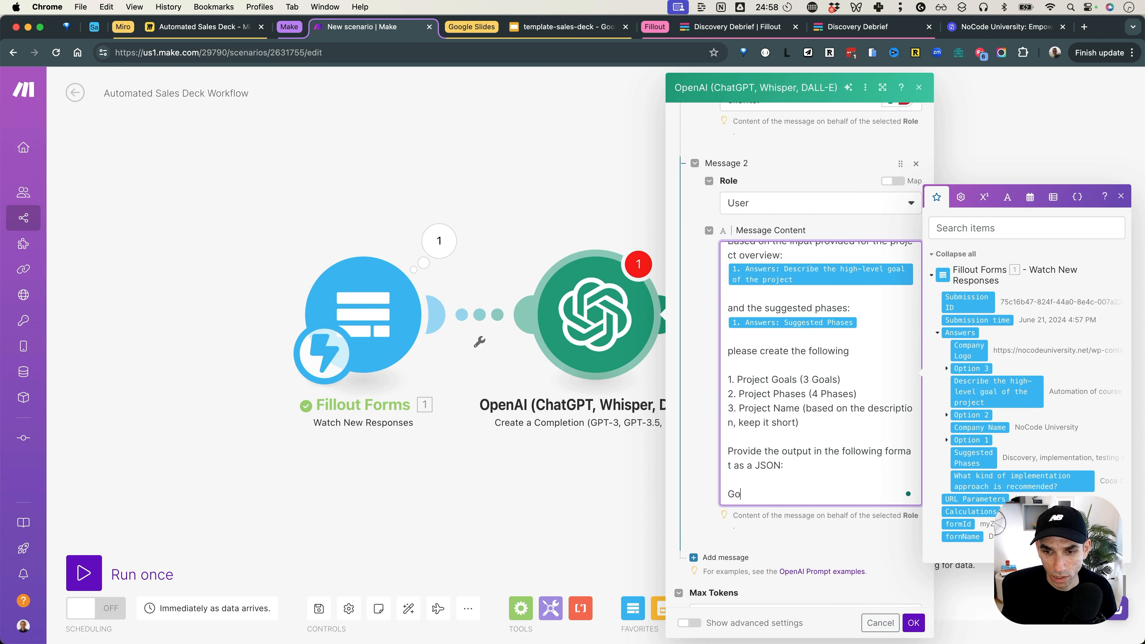
{"action": "type", "text": "g"}
{"action": "key", "text": "BackSpace"}
{"action": "type", "text": "als:"}
{"action": "key", "text": "Return"}
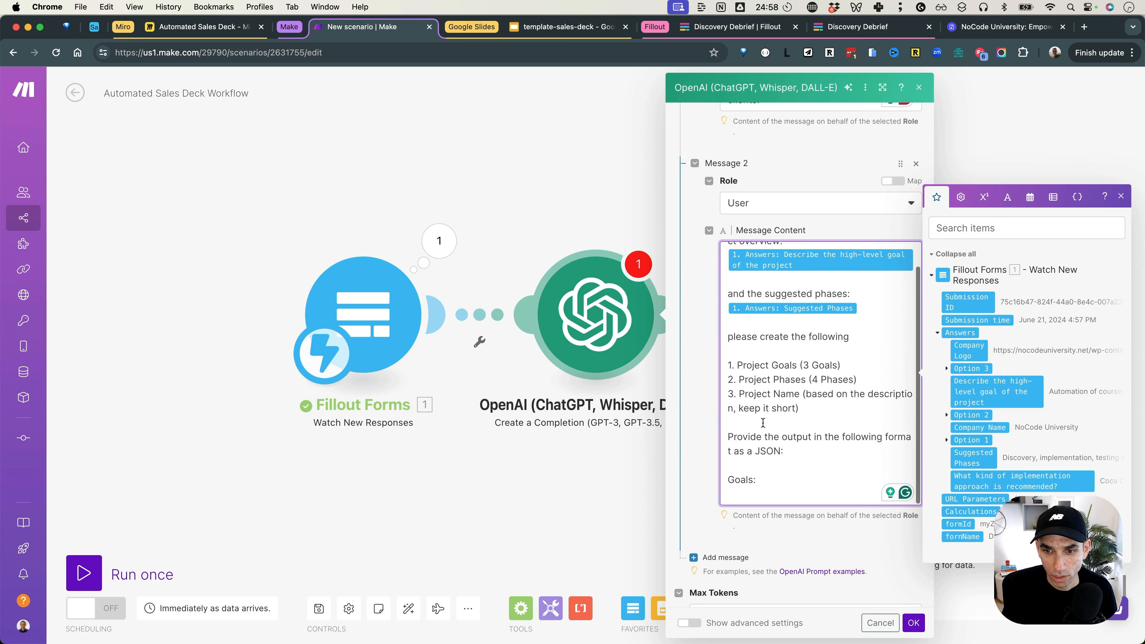
{"action": "type", "text": "goal"}
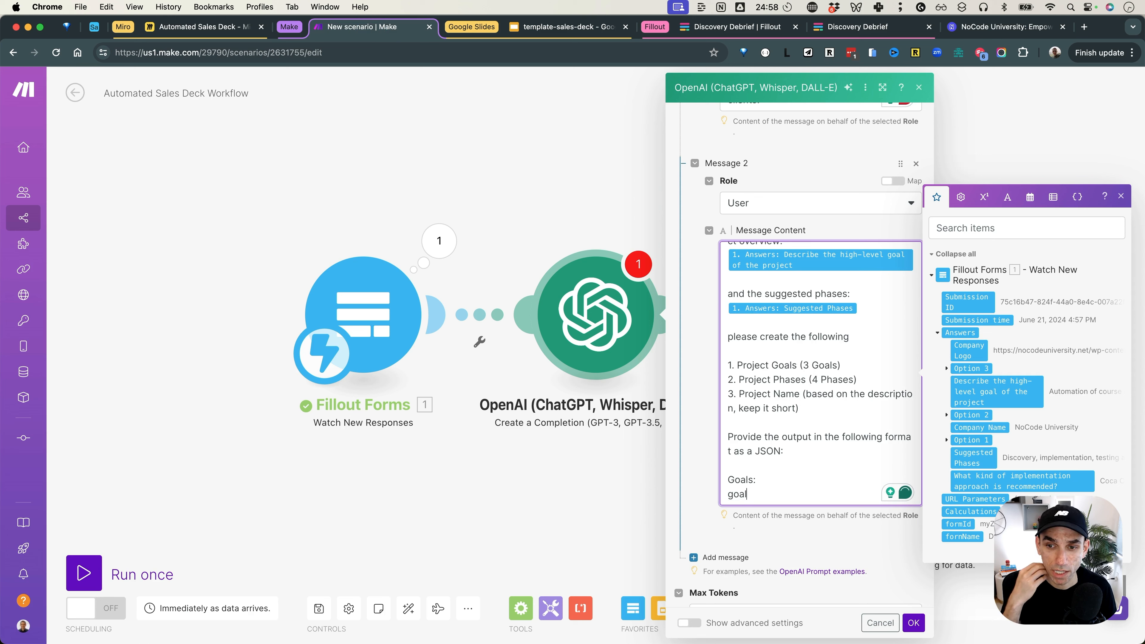
{"action": "key", "text": "BackSpace"}
{"action": "key", "text": "BackSpace"}
{"action": "key", "text": "BackSpace"}
{"action": "key", "text": "BackSpace"}
{"action": "key", "text": "BackSpace"}
{"action": "key", "text": "BackSpace"}
{"action": "type", "text": "in a"}
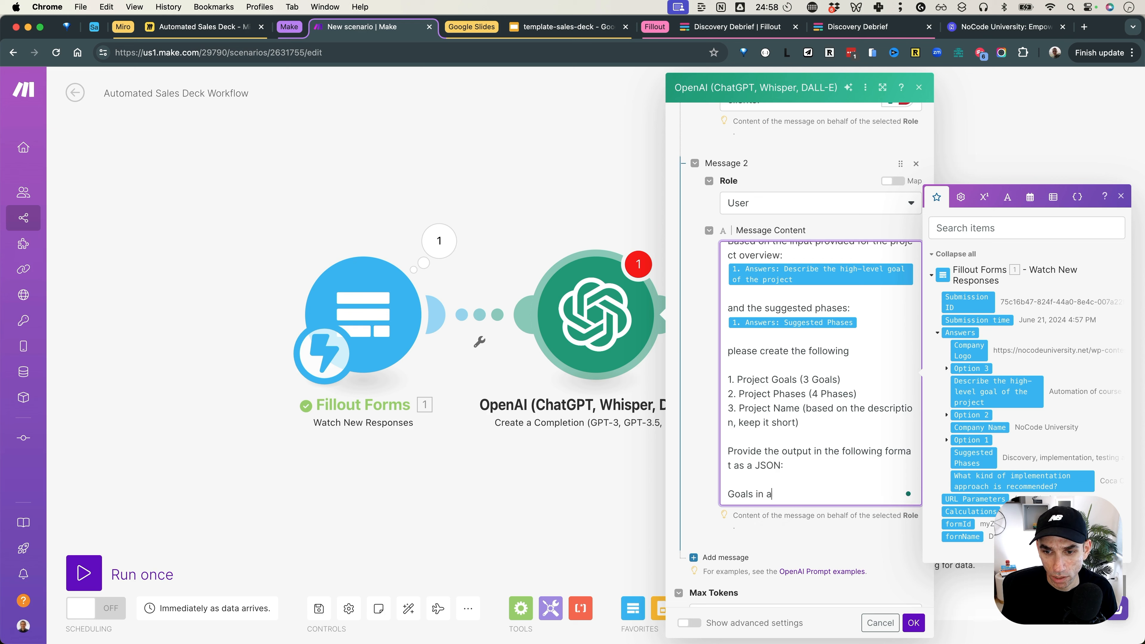
{"action": "type", "text": "n Array"}
{"action": "key", "text": "Return"}
{"action": "type", "text": "Phases"}
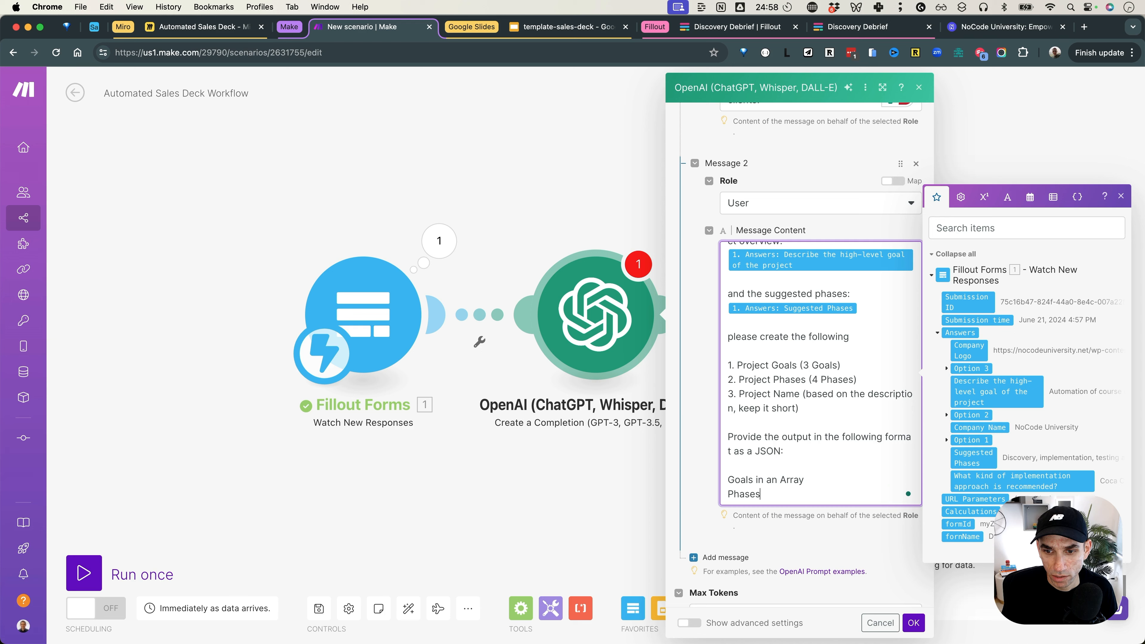
{"action": "type", "text": " in an Array"}
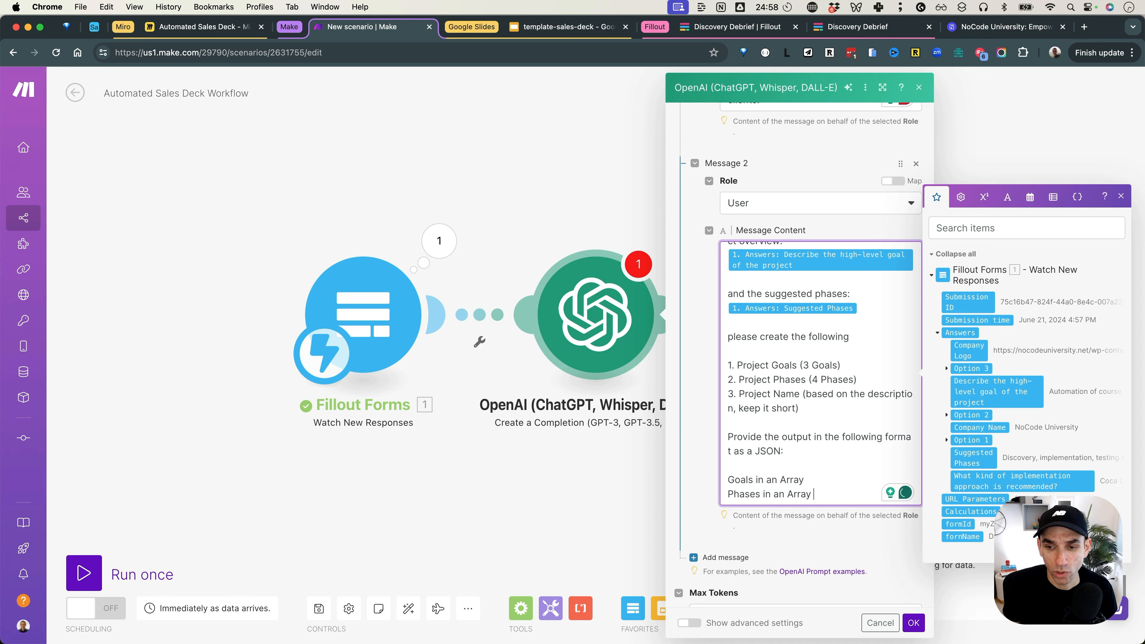
Step: Replace the phases line with two arrays: short titles and one-line descriptions
{"action": "key", "text": "super+shift+Left"}
{"action": "key", "text": "BackSpace"}
{"action": "type", "text": "For"}
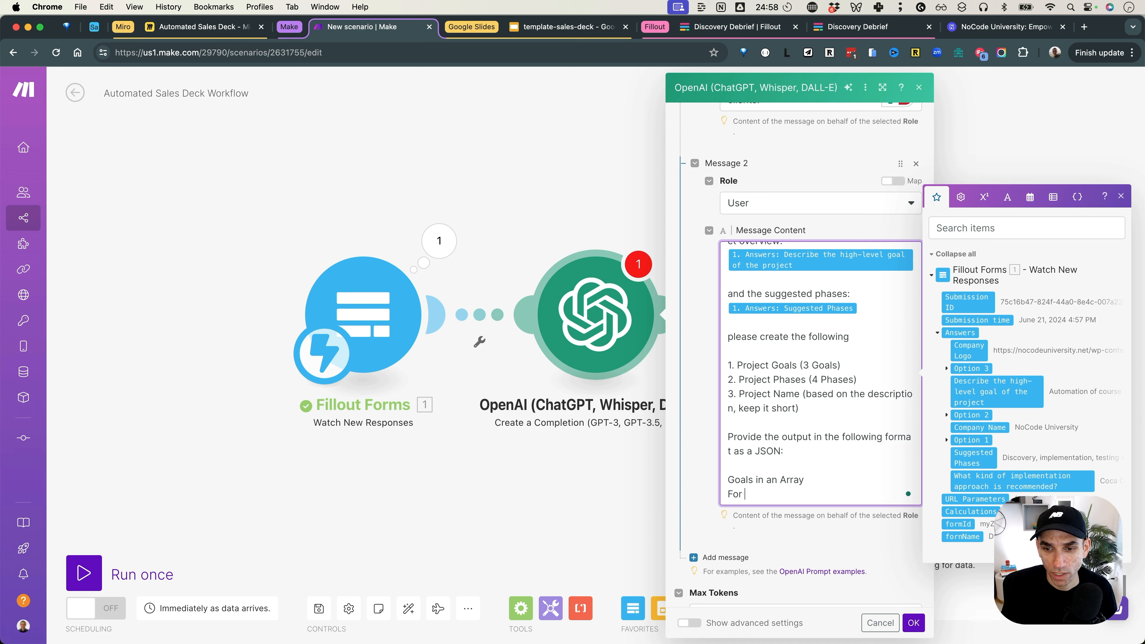
{"action": "type", "text": " phase pro"}
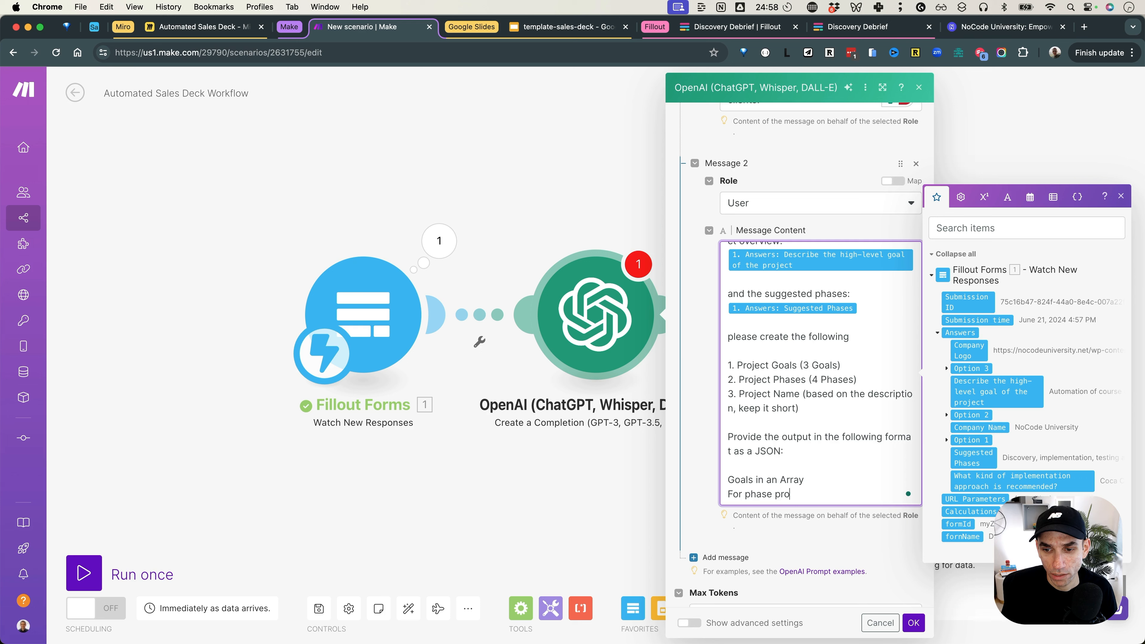
{"action": "type", "text": "vide two arrays -"}
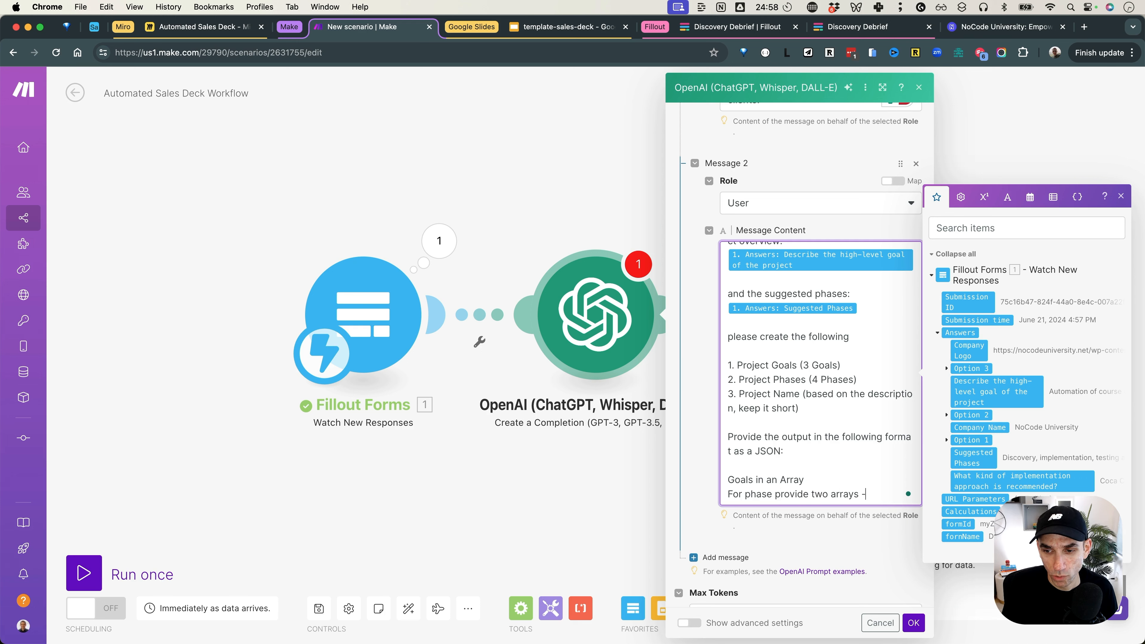
{"action": "type", "text": " 1st one contains the titl"}
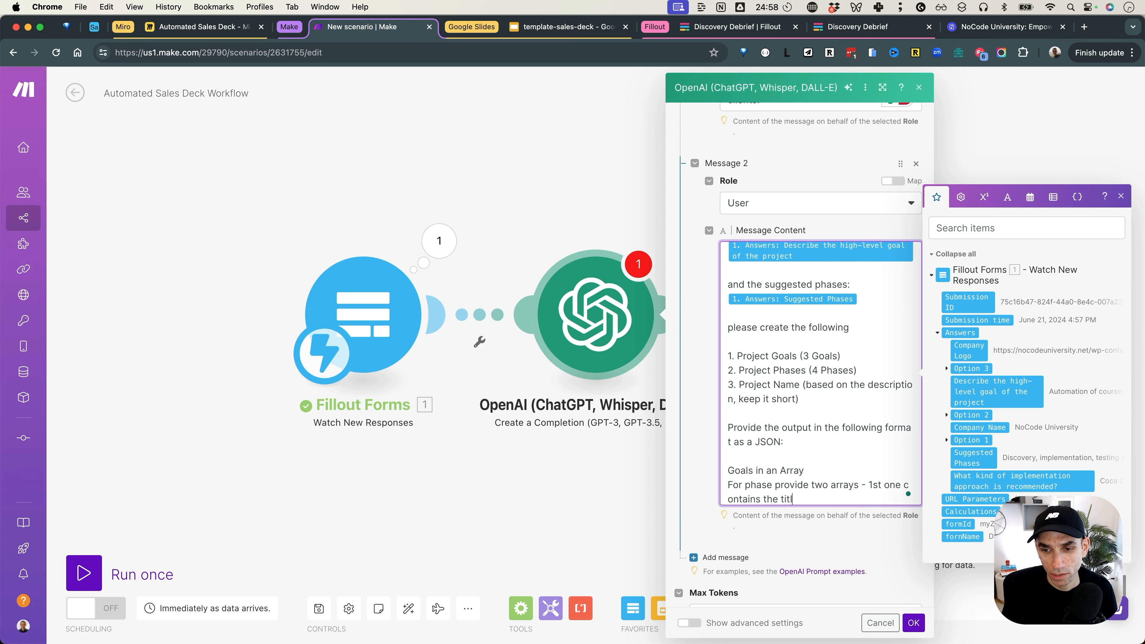
{"action": "type", "text": "es and 2nd one contains the "}
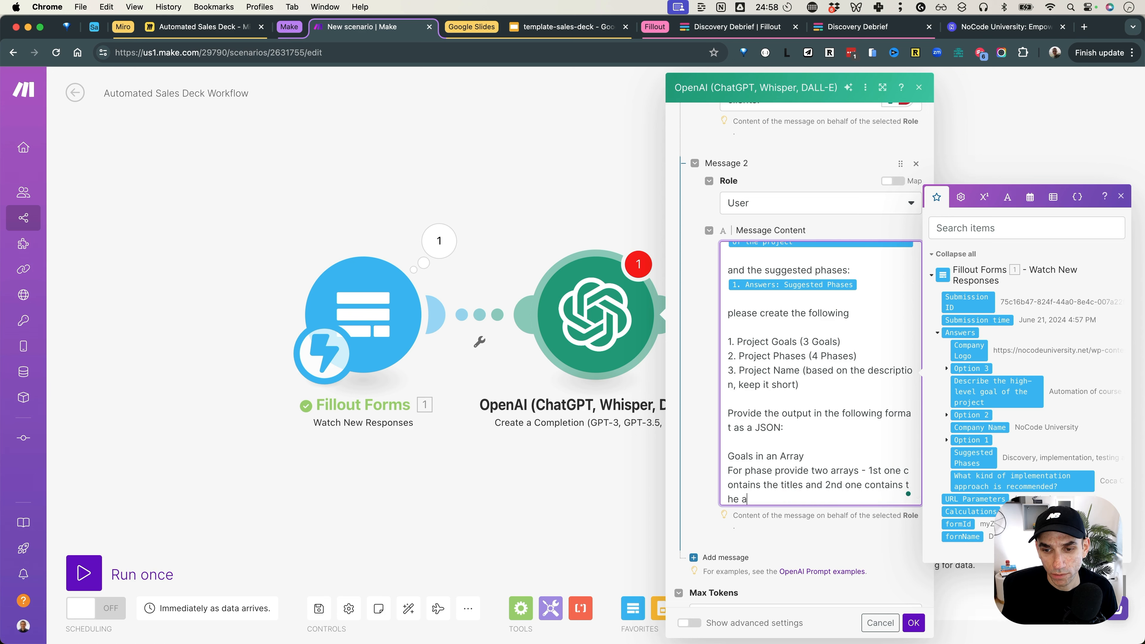
{"action": "type", "text": "phase description in"}
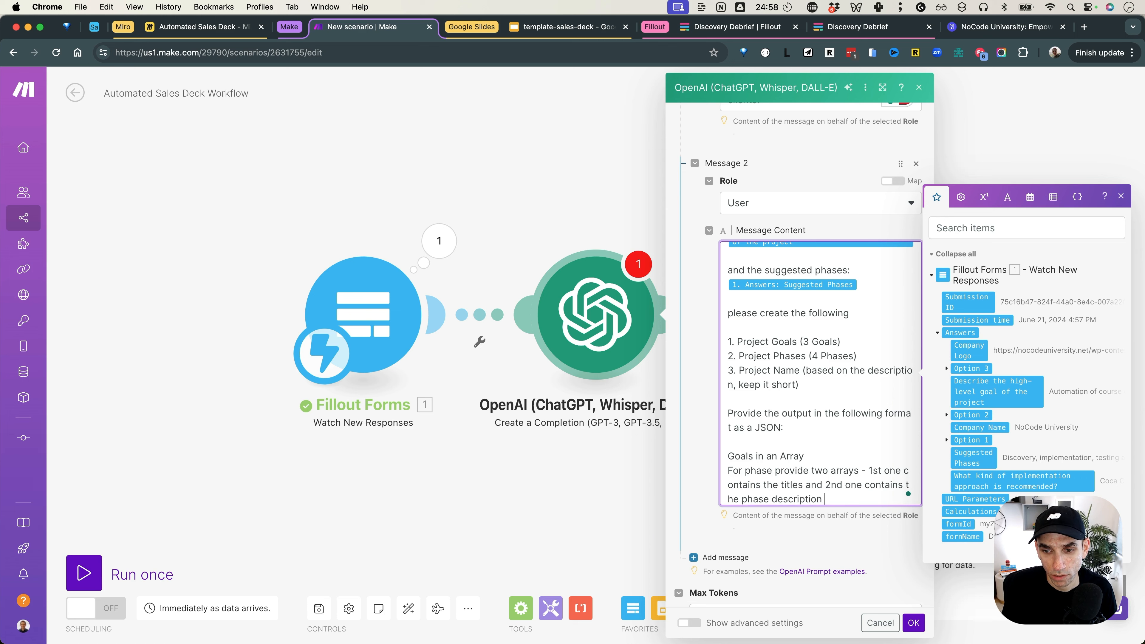
{"action": "type", "text": "1 line."}
{"action": "left_click", "coordinate": [806, 484]}
{"action": "type", "text": "(short)"}
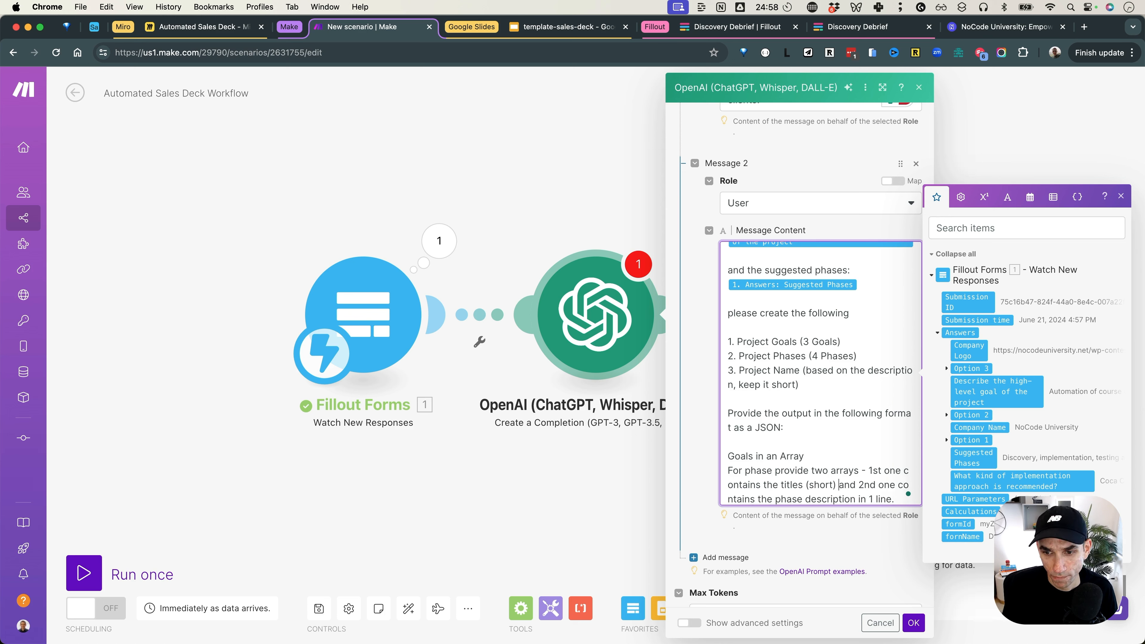
Step: Number the output items 1 and 2 and add '3. Name of the project as a string'
{"action": "scroll", "coordinate": [790, 472], "scroll_direction": "down", "scroll_amount": 1}
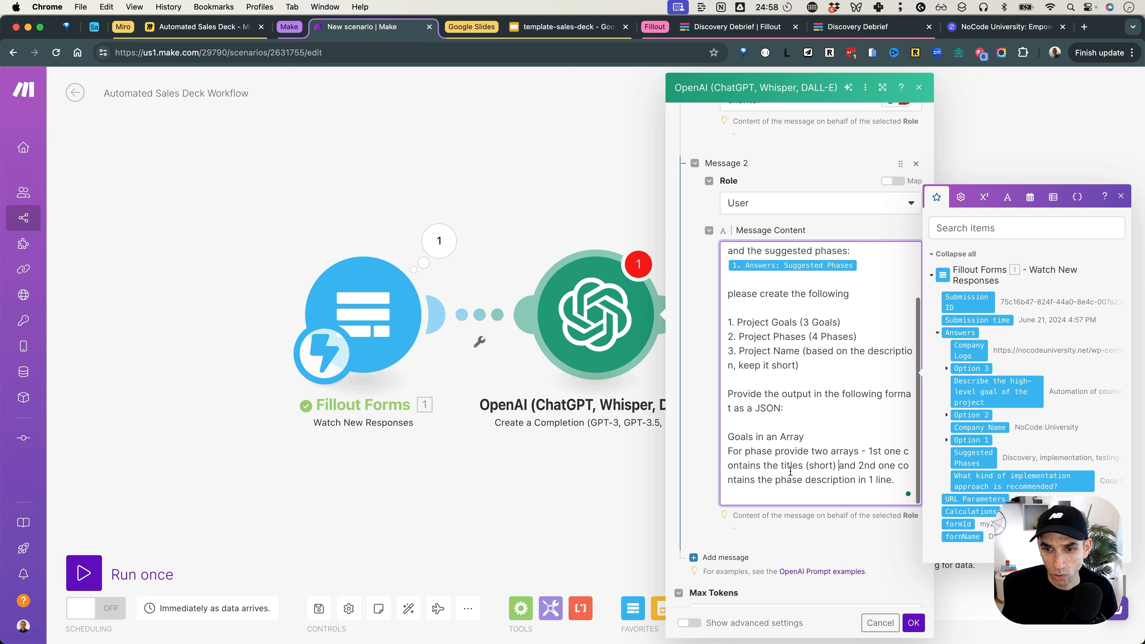
{"action": "left_click", "coordinate": [808, 432]}
{"action": "left_click", "coordinate": [728, 436]}
{"action": "type", "text": "1. "}
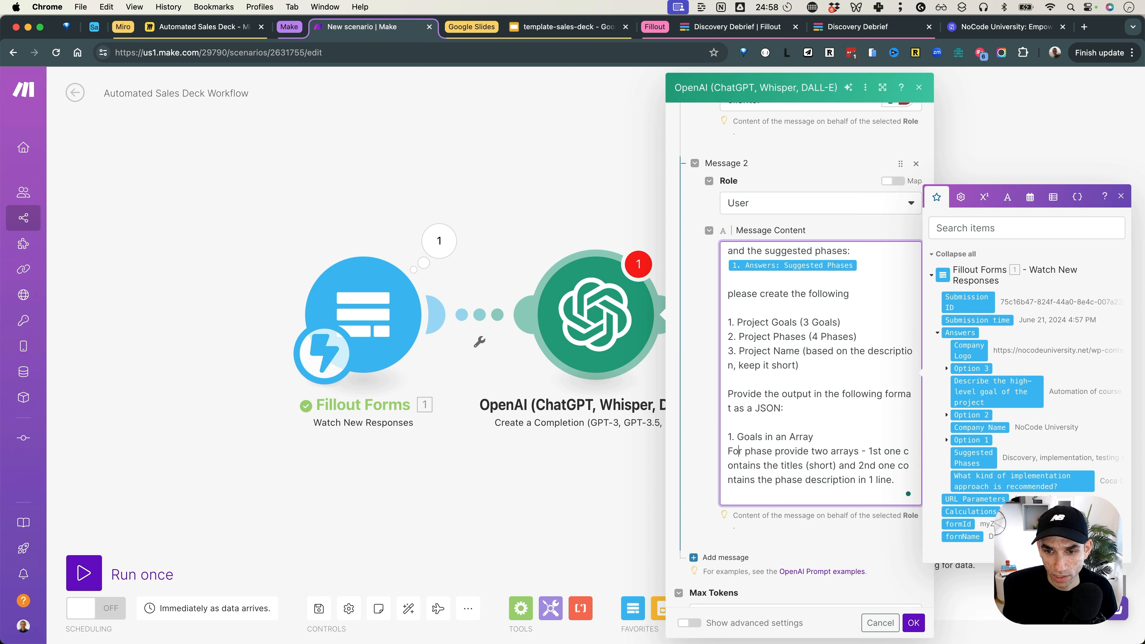
{"action": "type", "text": "2."}
{"action": "key", "text": "Down"}
{"action": "key", "text": "Down"}
{"action": "key", "text": "Down"}
{"action": "type", "text": "3"}
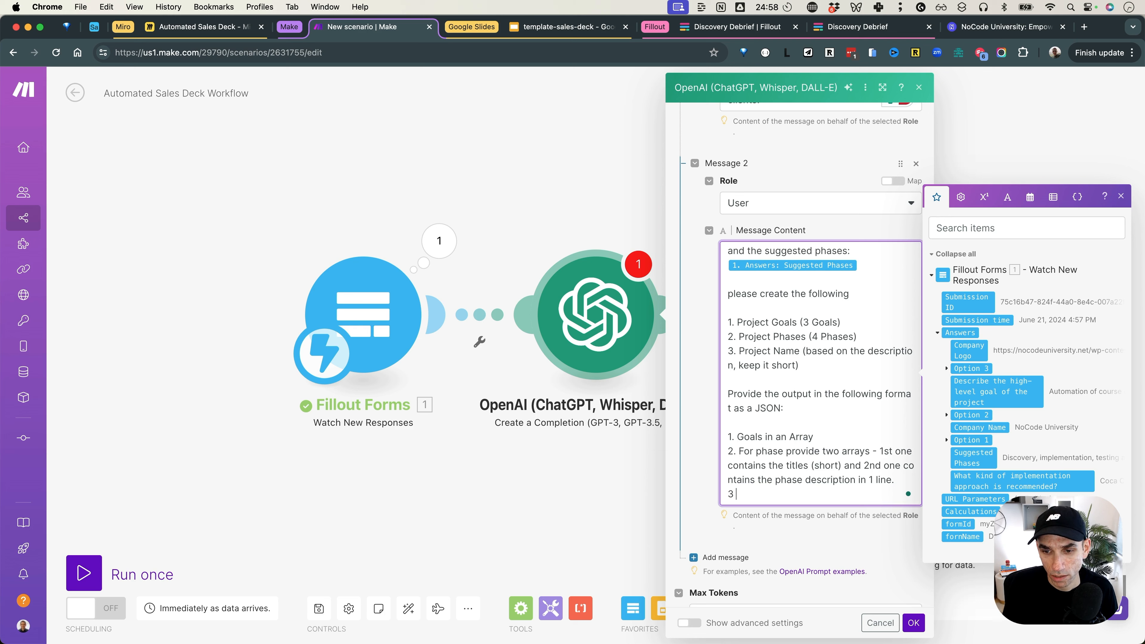
{"action": "type", "text": ". Name of the project as a string"}
{"action": "key", "text": "Return"}
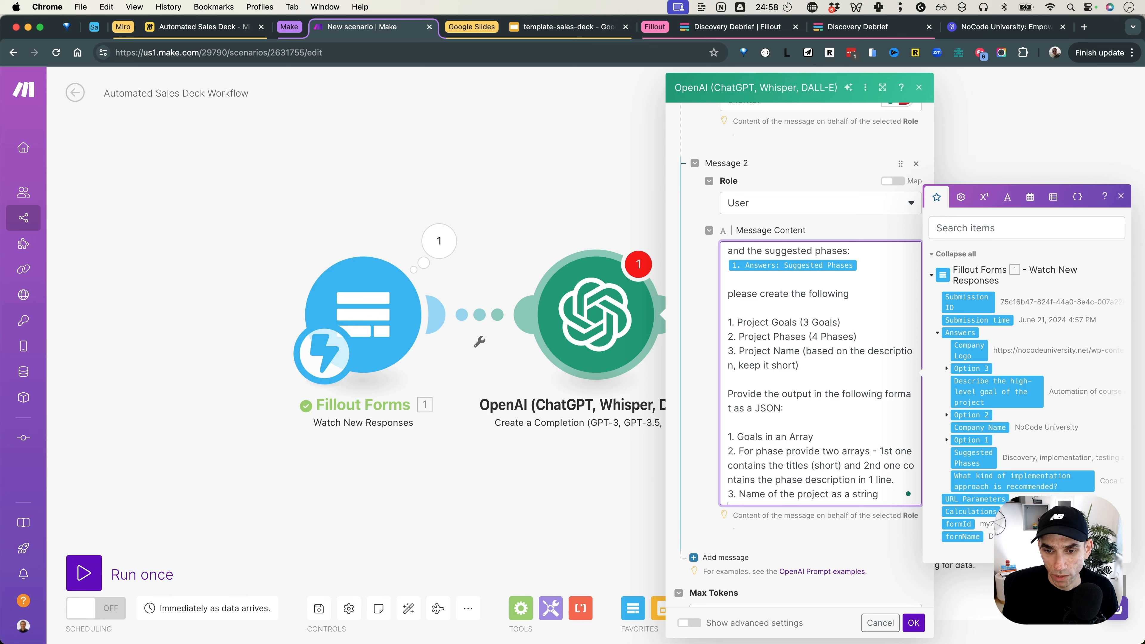
{"action": "key", "text": "Return"}
{"action": "key", "text": "Return"}
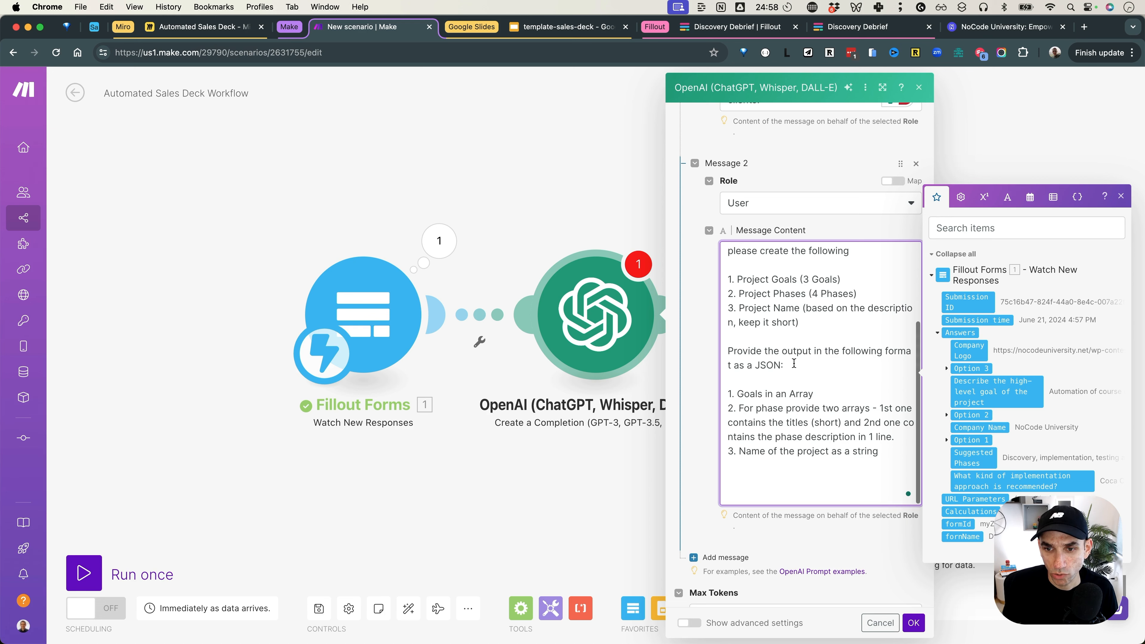
{"action": "left_click_drag", "start_coordinate": [800, 366], "coordinate": [736, 351]}
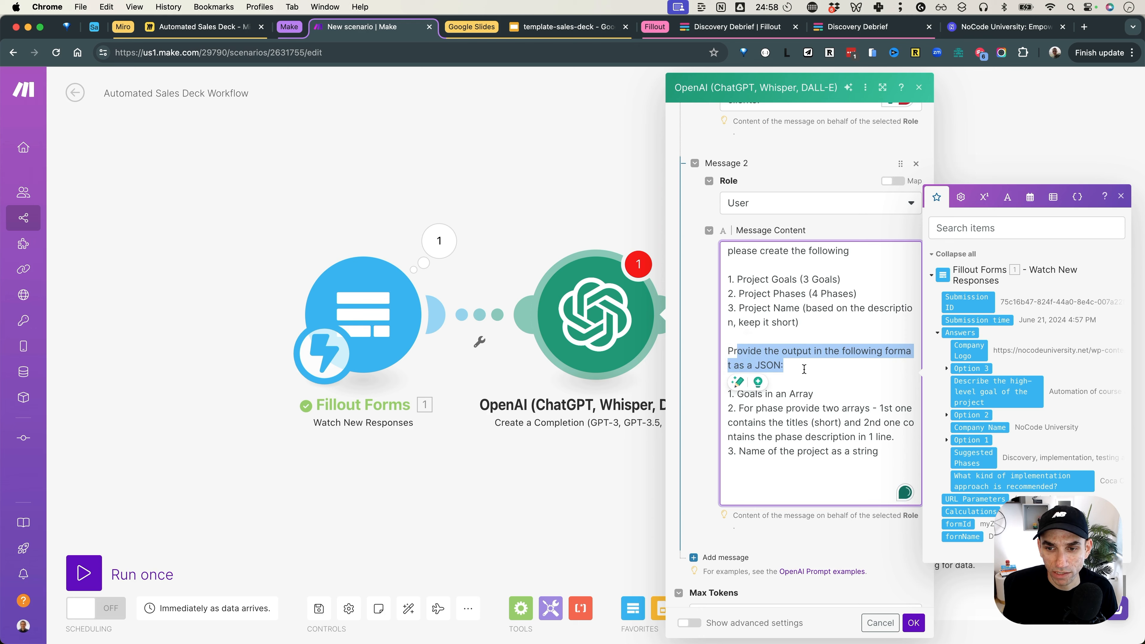
{"action": "left_click", "coordinate": [804, 369]}
Step: Set Max Tokens to 1000 and Response Format to JSON Object, then save the OpenAI module
{"action": "scroll", "coordinate": [777, 440], "scroll_direction": "down", "scroll_amount": 3}
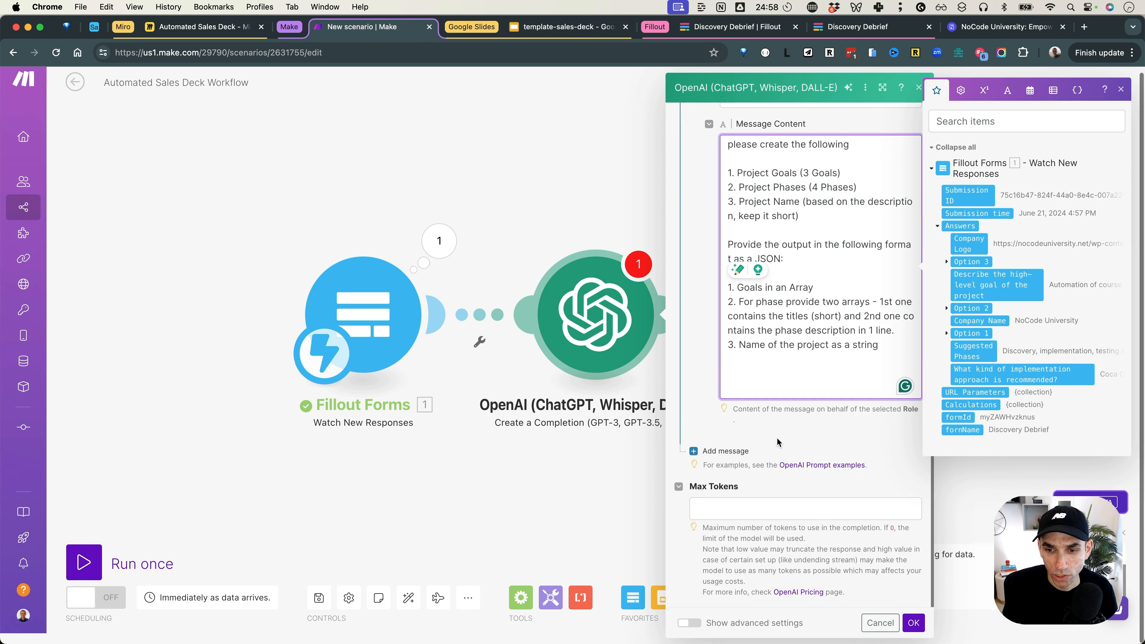
{"action": "left_click", "coordinate": [762, 509]}
{"action": "type", "text": "100"}
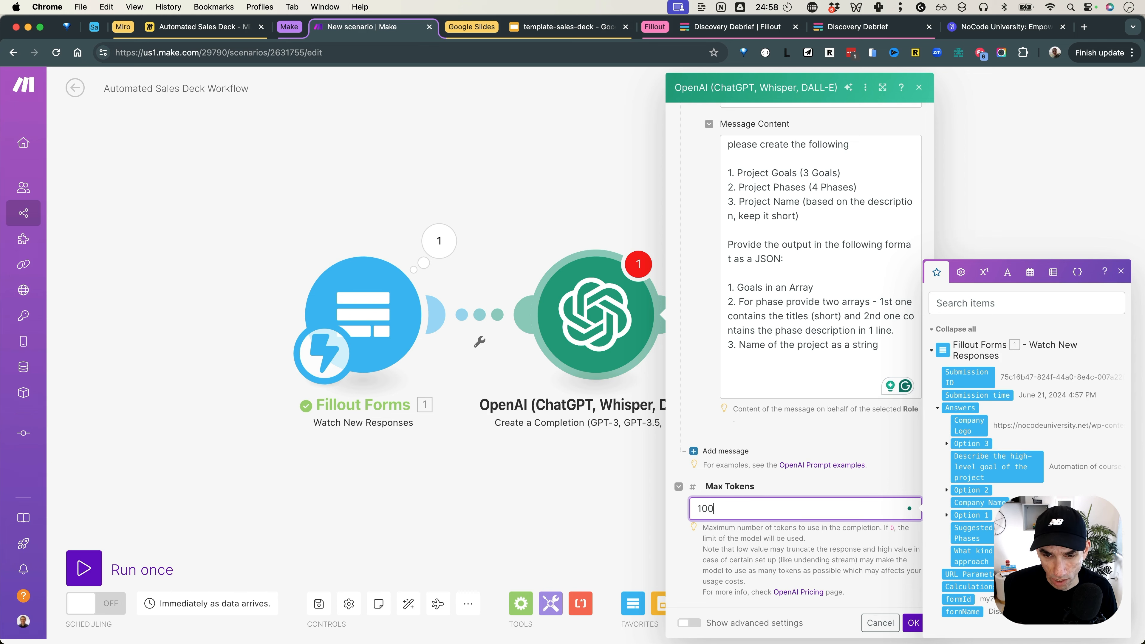
{"action": "type", "text": "0"}
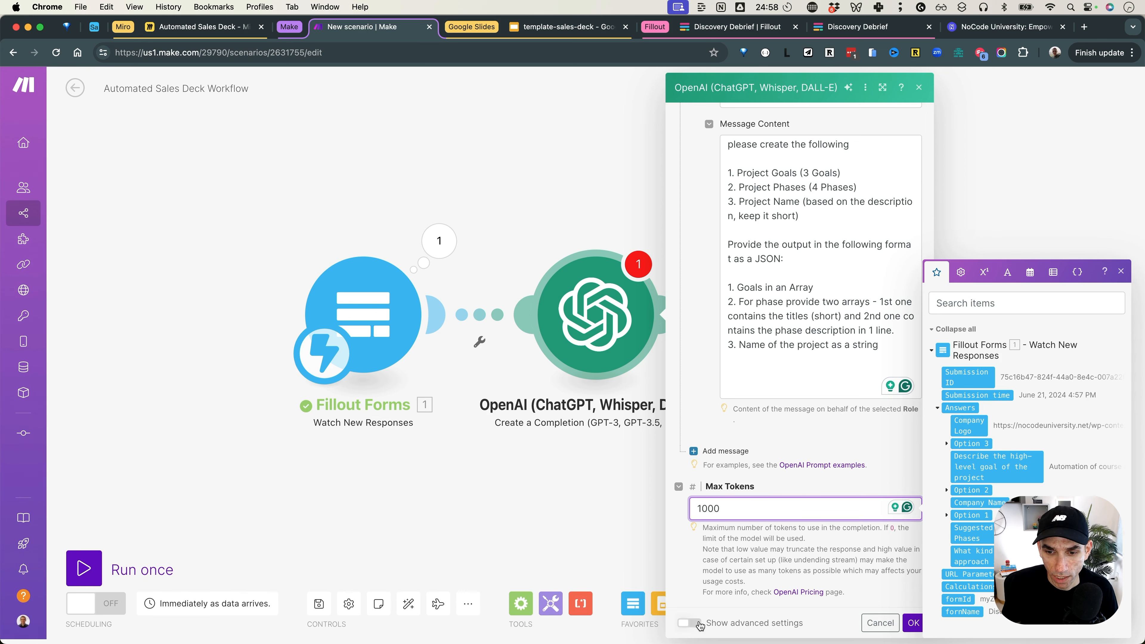
{"action": "left_click", "coordinate": [689, 622]}
{"action": "scroll", "coordinate": [779, 482], "scroll_direction": "down", "scroll_amount": 10}
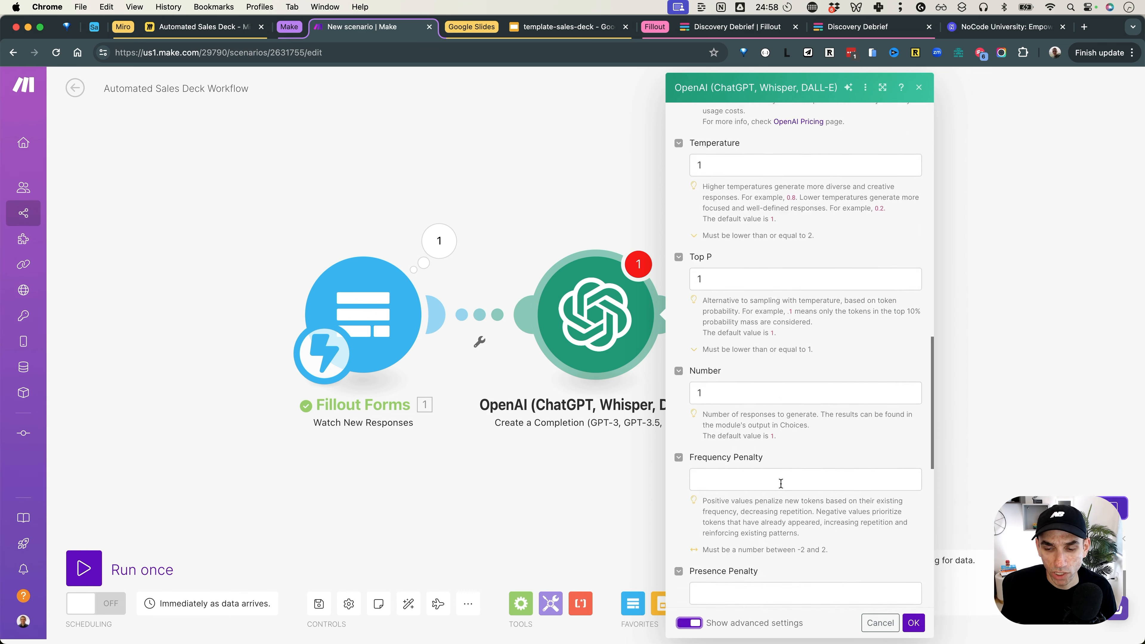
{"action": "scroll", "coordinate": [780, 484], "scroll_direction": "down", "scroll_amount": 7}
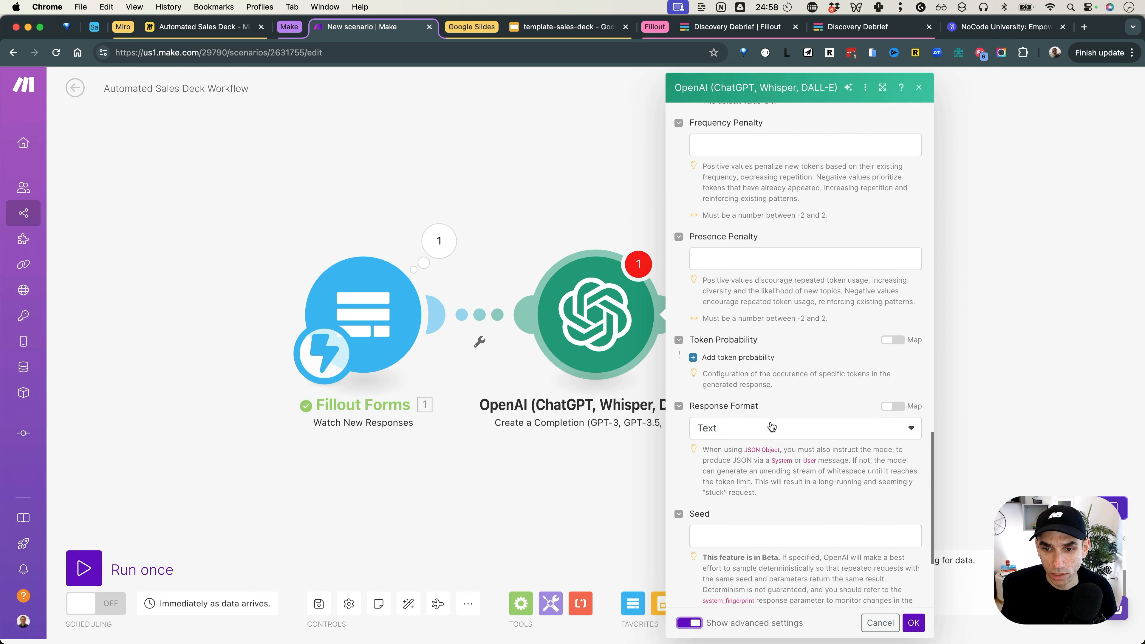
{"action": "left_click", "coordinate": [771, 427]}
{"action": "left_click", "coordinate": [771, 495]}
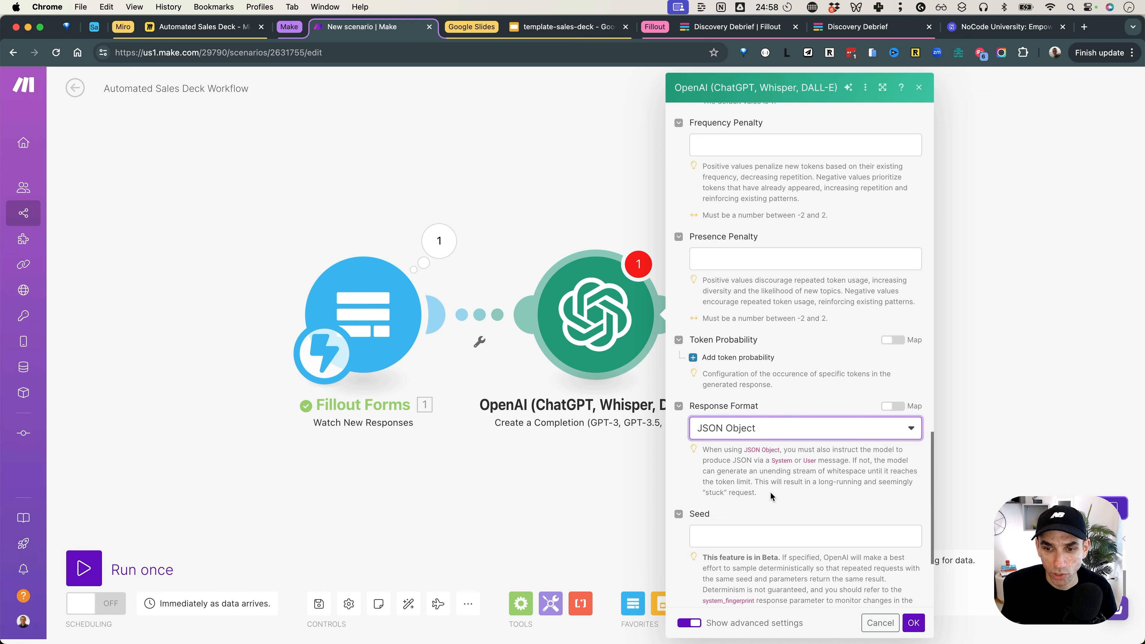
{"action": "left_click", "coordinate": [914, 623]}
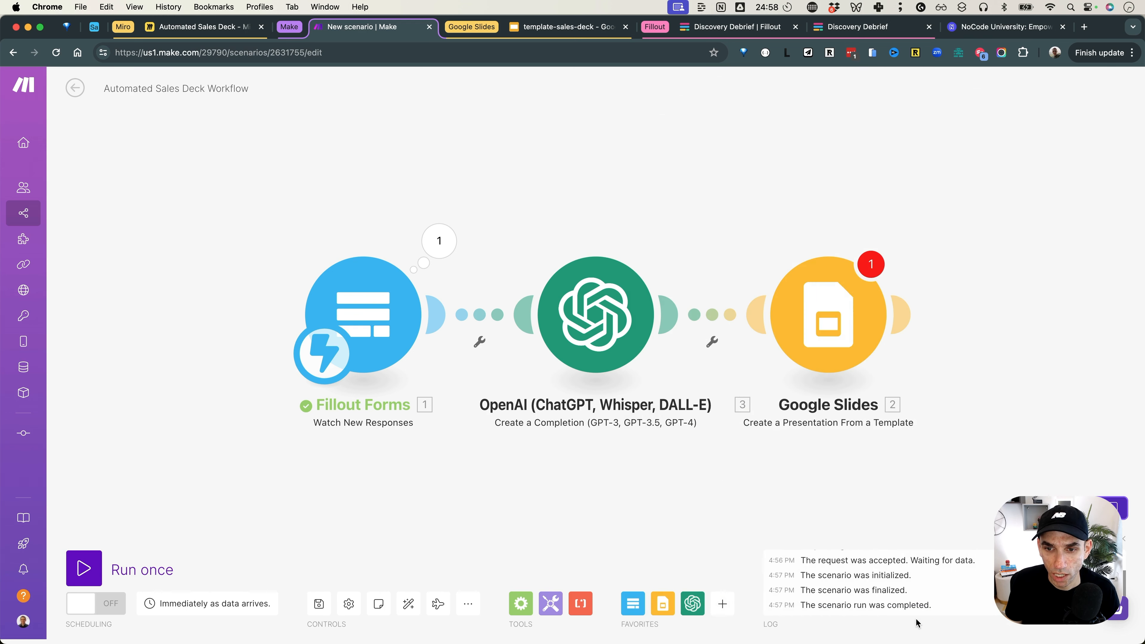
Step: Unlink OpenAI from the Google Slides module and run the scenario once
{"action": "left_click", "coordinate": [712, 343]}
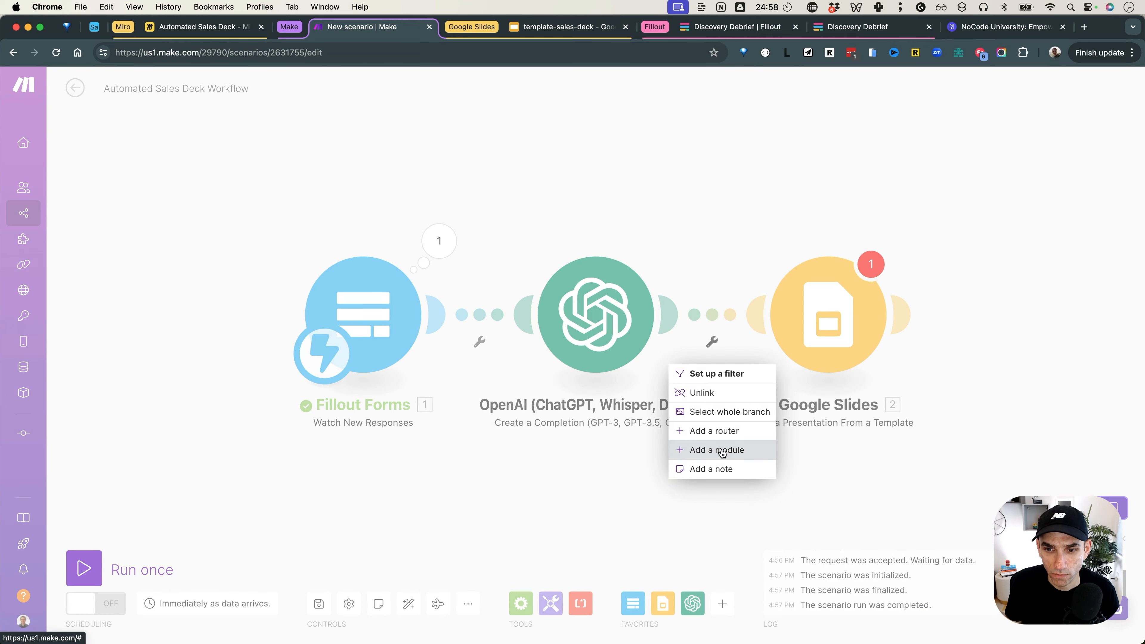
{"action": "left_click", "coordinate": [723, 392]}
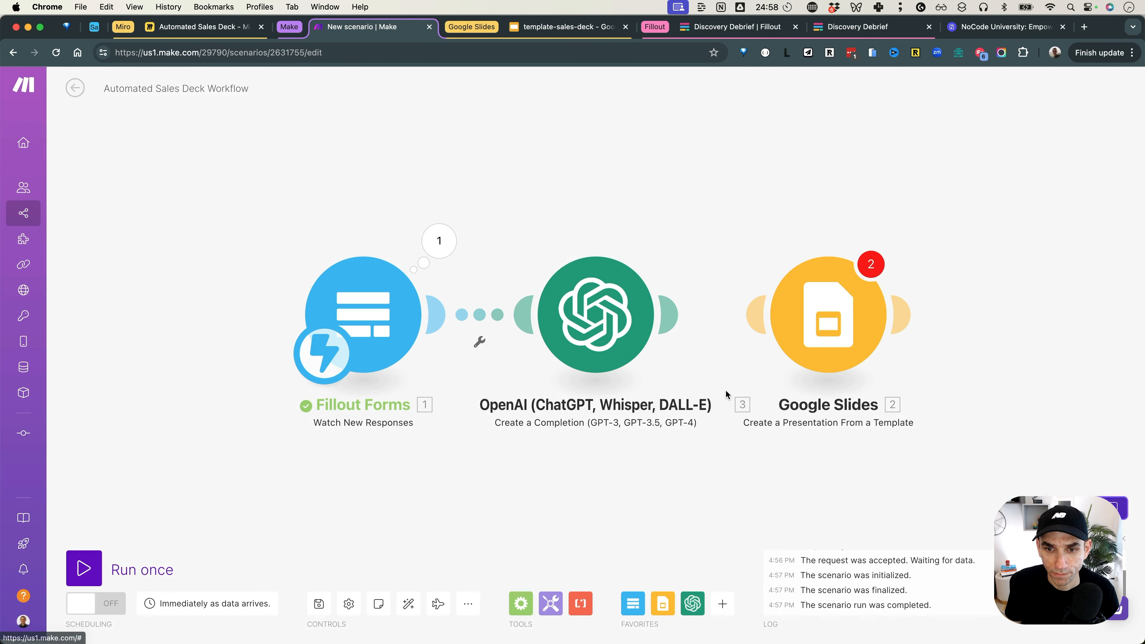
{"action": "left_click", "coordinate": [84, 567]}
Step: Open the existing Discovery Debrief submission in Fillout for editing
{"action": "left_click", "coordinate": [766, 28]}
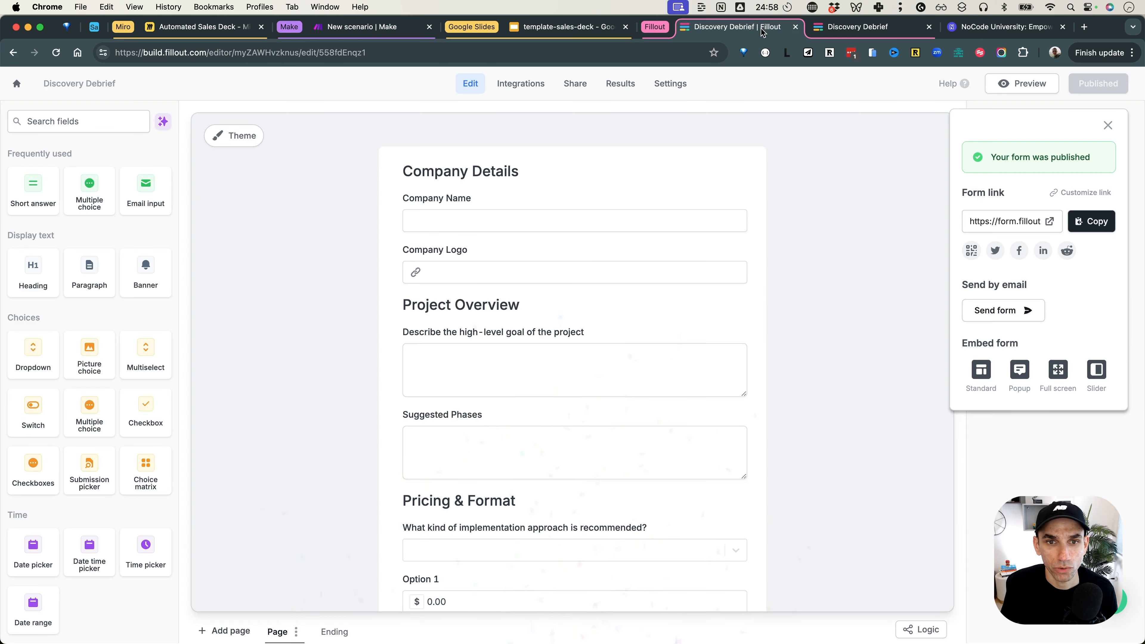
{"action": "left_click", "coordinate": [615, 84]}
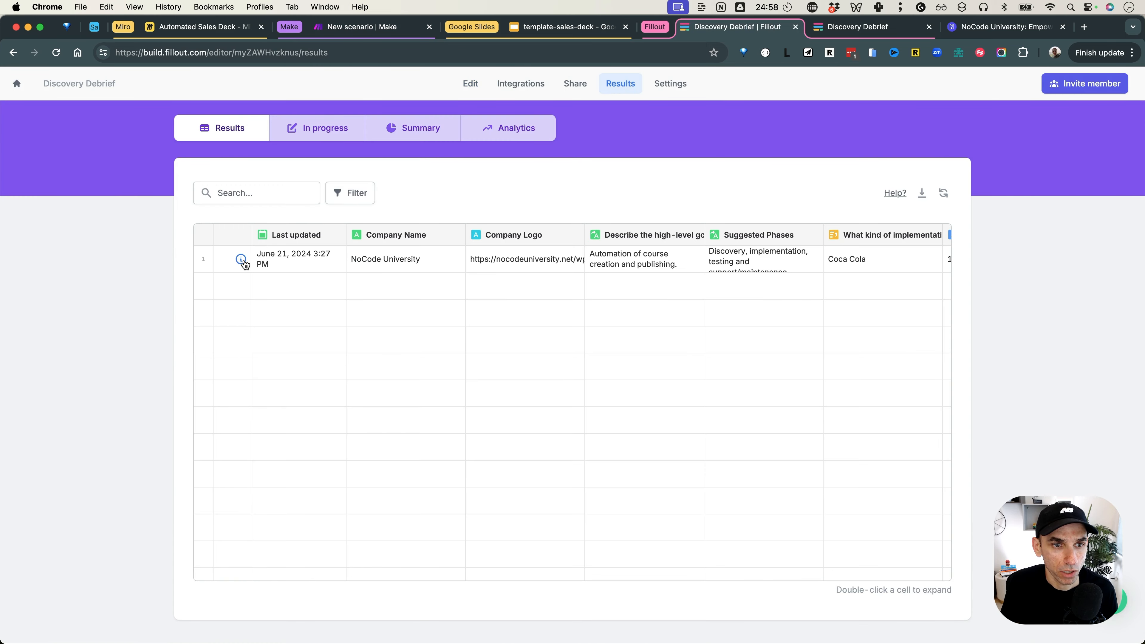
{"action": "left_click", "coordinate": [242, 260]}
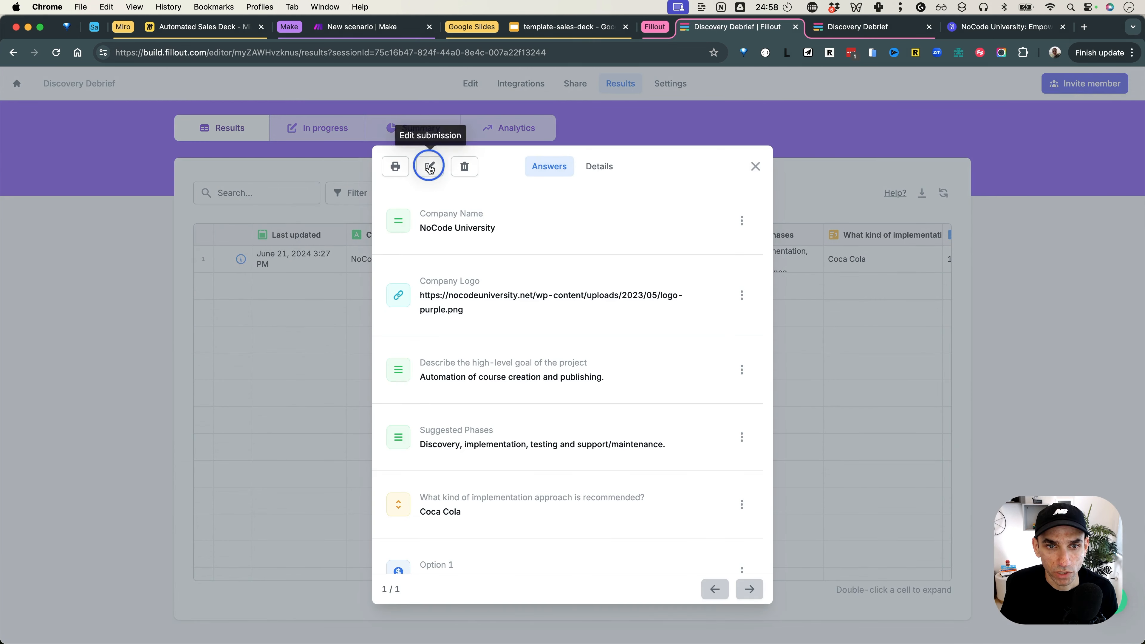
{"action": "left_click", "coordinate": [428, 164]}
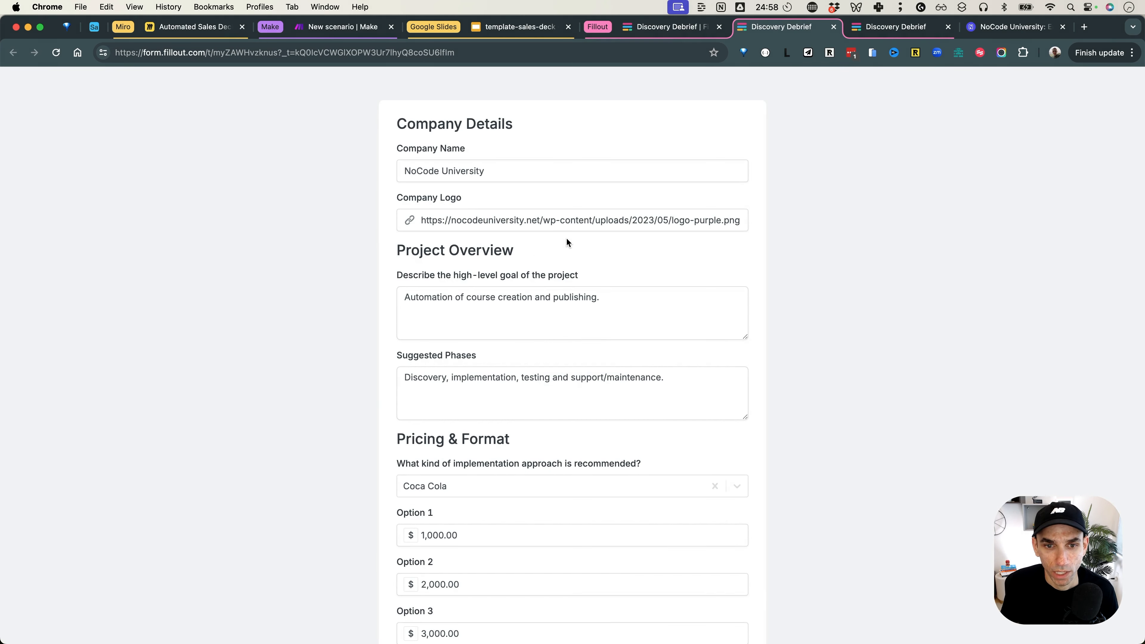
Step: Extend the goal with a student portal where they can access the courses, and submit
{"action": "left_click", "coordinate": [622, 296]}
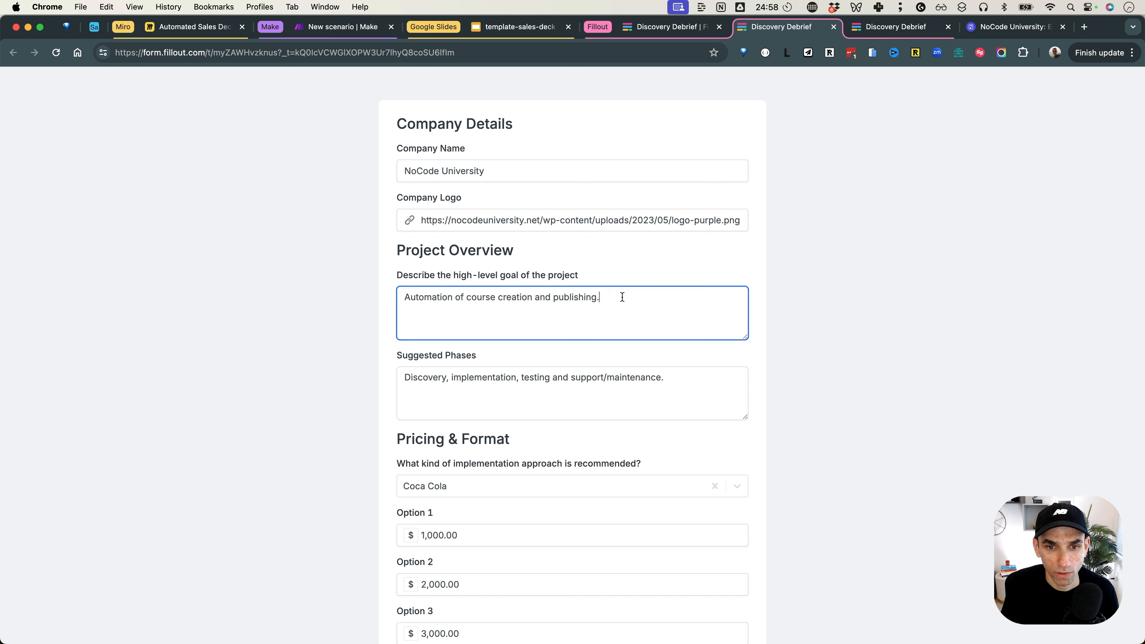
{"action": "type", "text": "Also"}
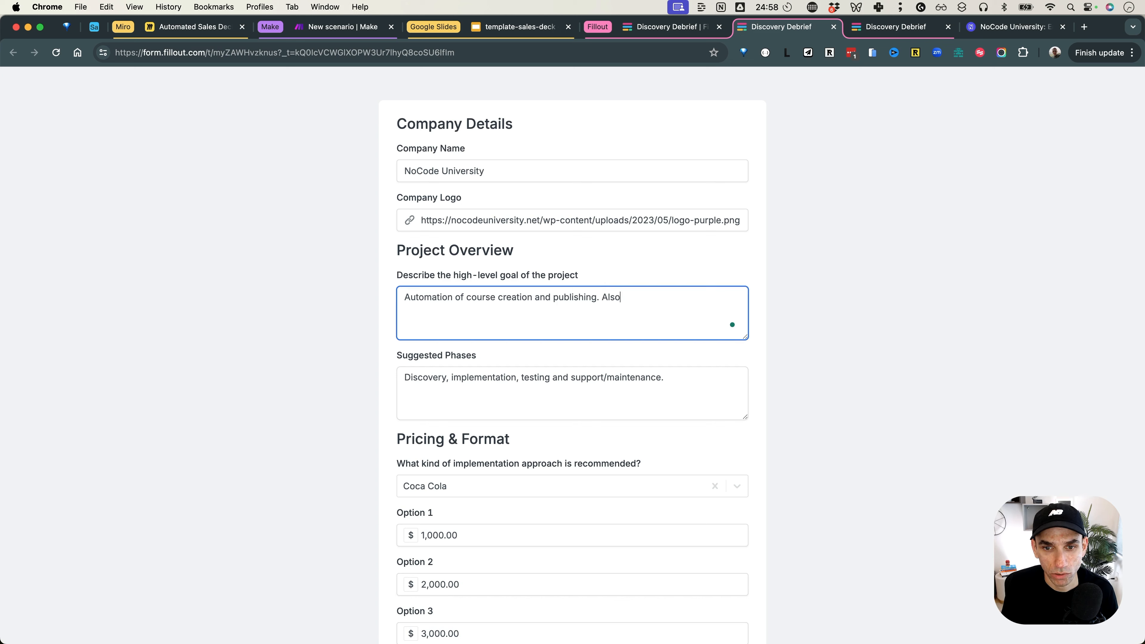
{"action": "type", "text": " need a client portal for"}
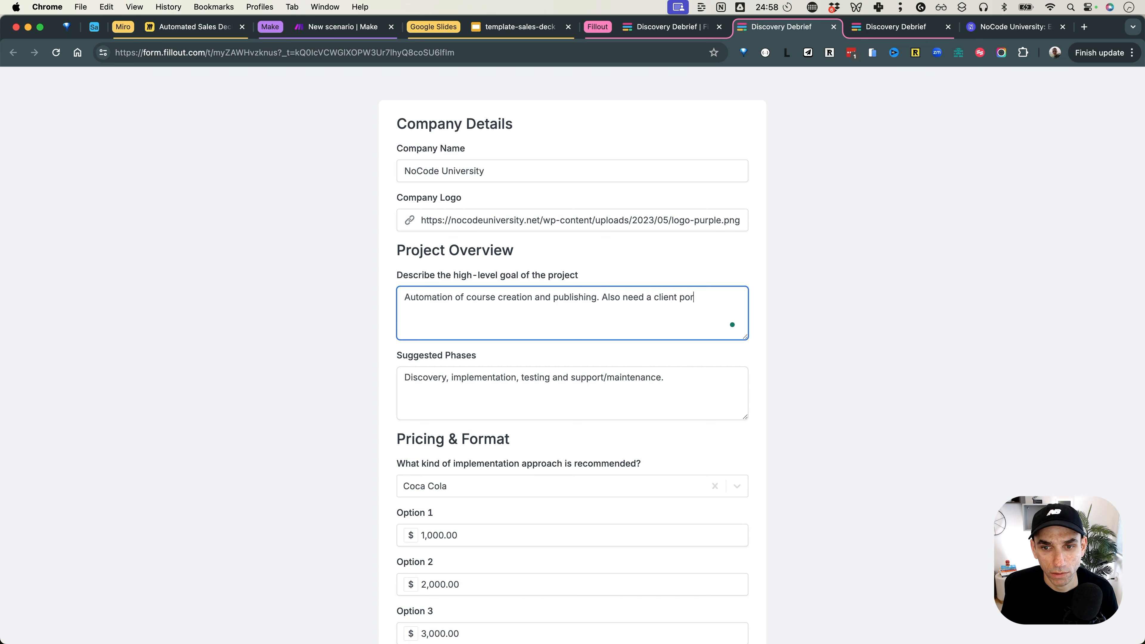
{"action": "key", "text": "shift+alt+Left"}
{"action": "key", "text": "shift+alt+Left"}
{"action": "key", "text": "shift+alt+Left"}
{"action": "type", "text": "s"}
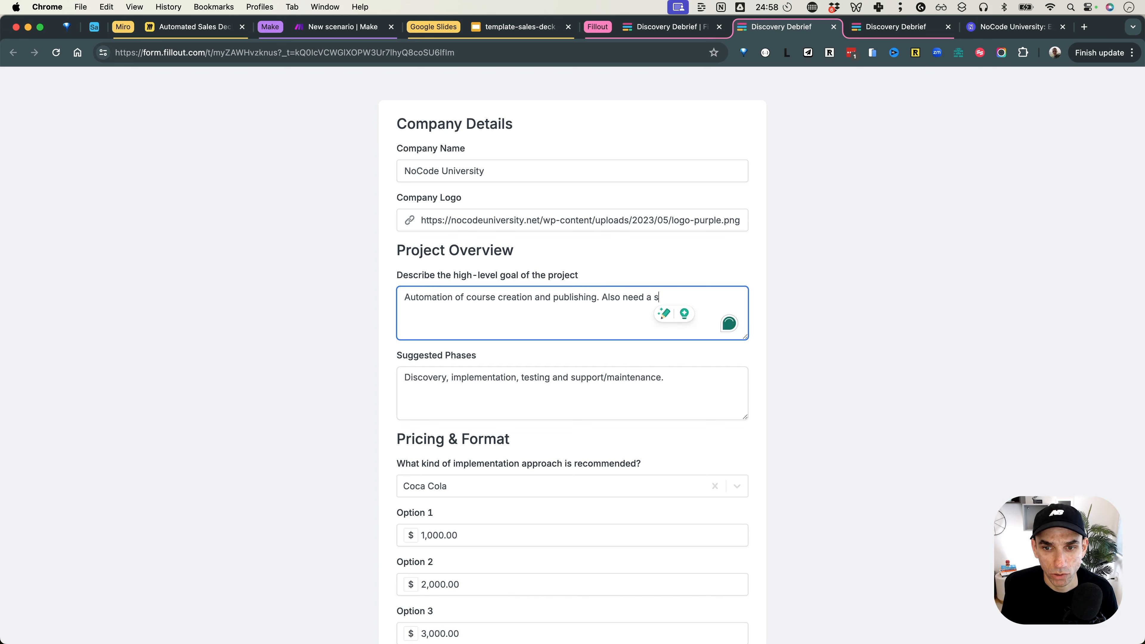
{"action": "type", "text": "tudent portal where they ca"}
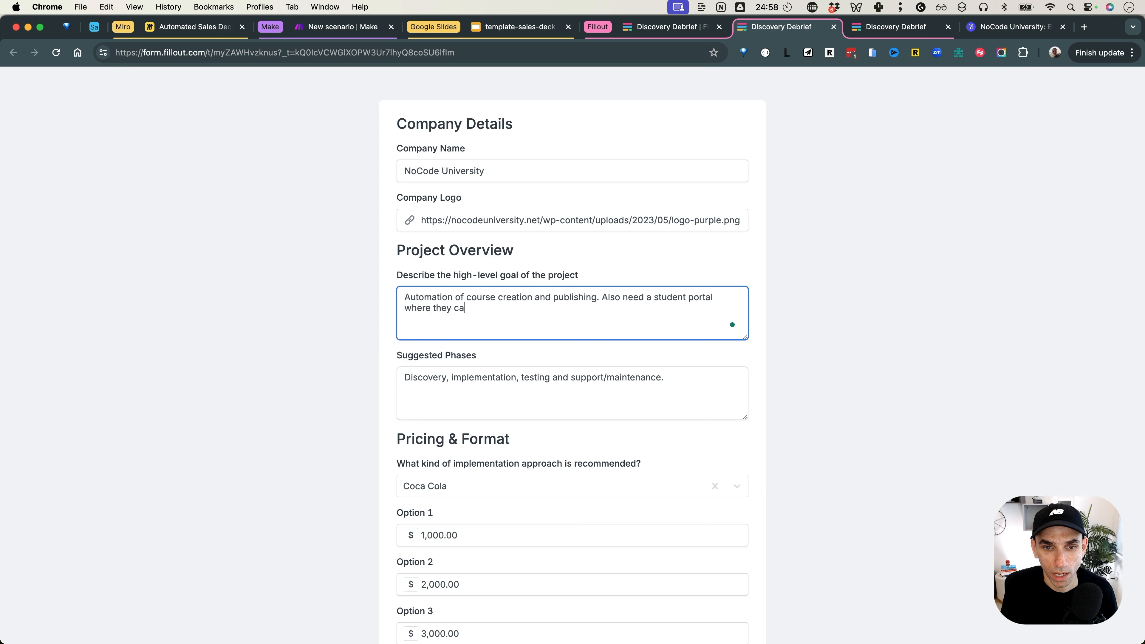
{"action": "type", "text": "n access the courses."}
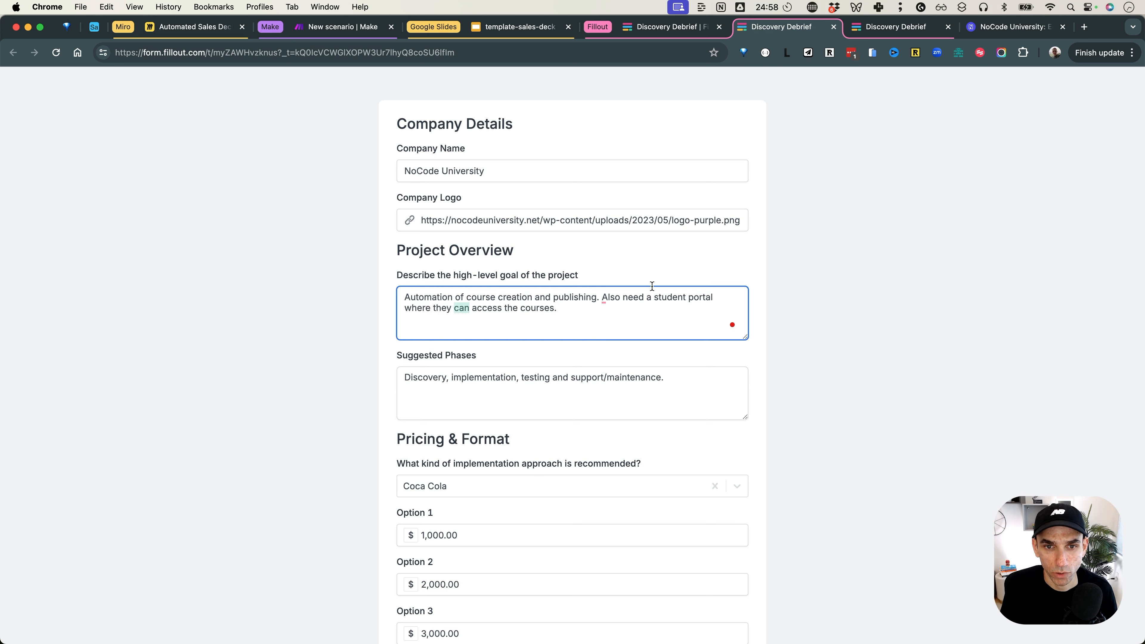
{"action": "scroll", "coordinate": [652, 285], "scroll_direction": "down", "scroll_amount": 3}
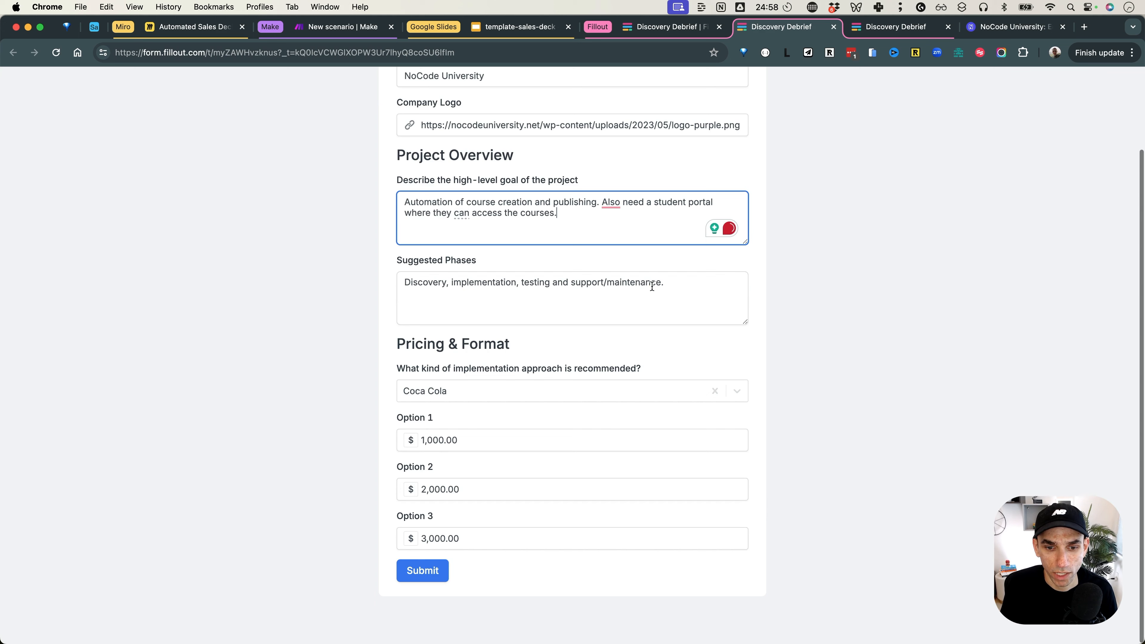
{"action": "left_click", "coordinate": [421, 570]}
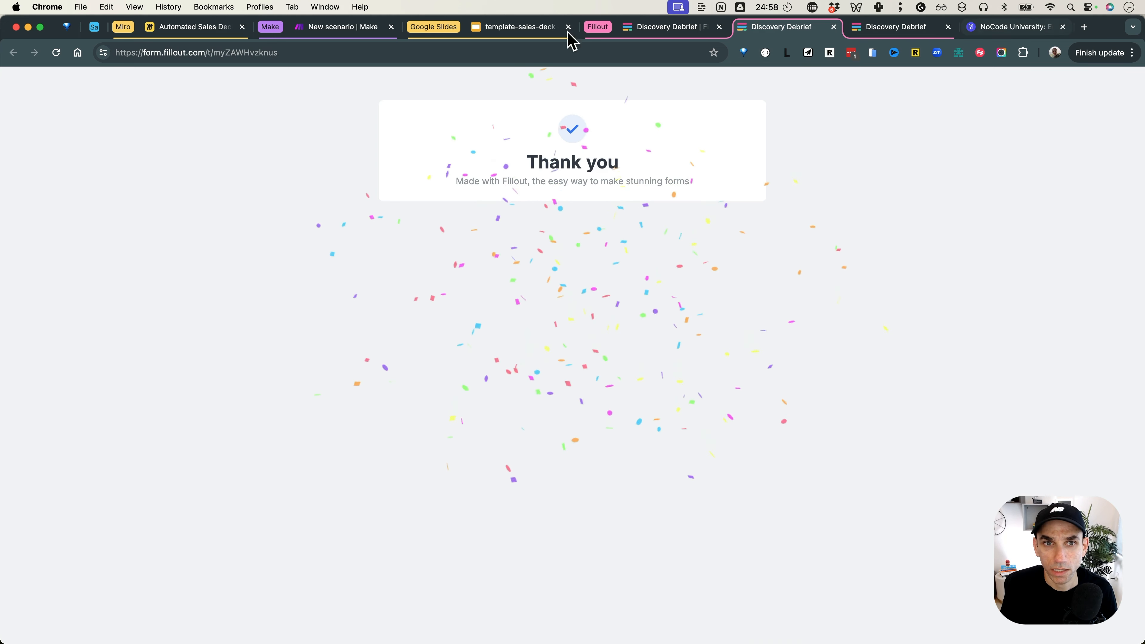
Step: Open the OpenAI GPT-4o module's output from the completed run in the scenario
{"action": "left_click", "coordinate": [344, 33]}
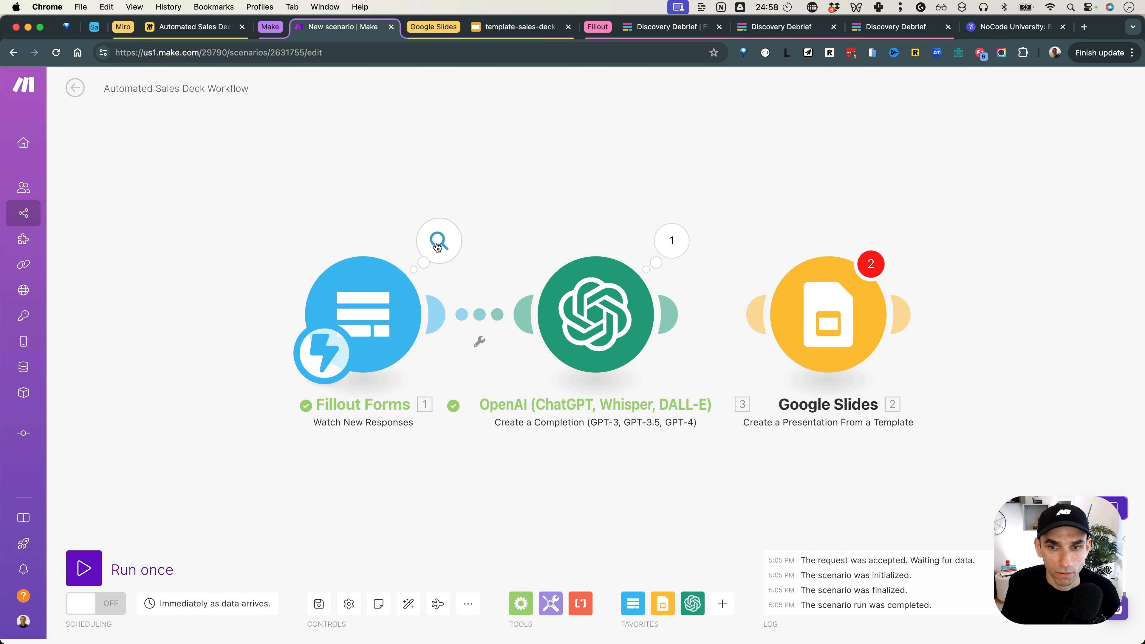
{"action": "left_click", "coordinate": [669, 245]}
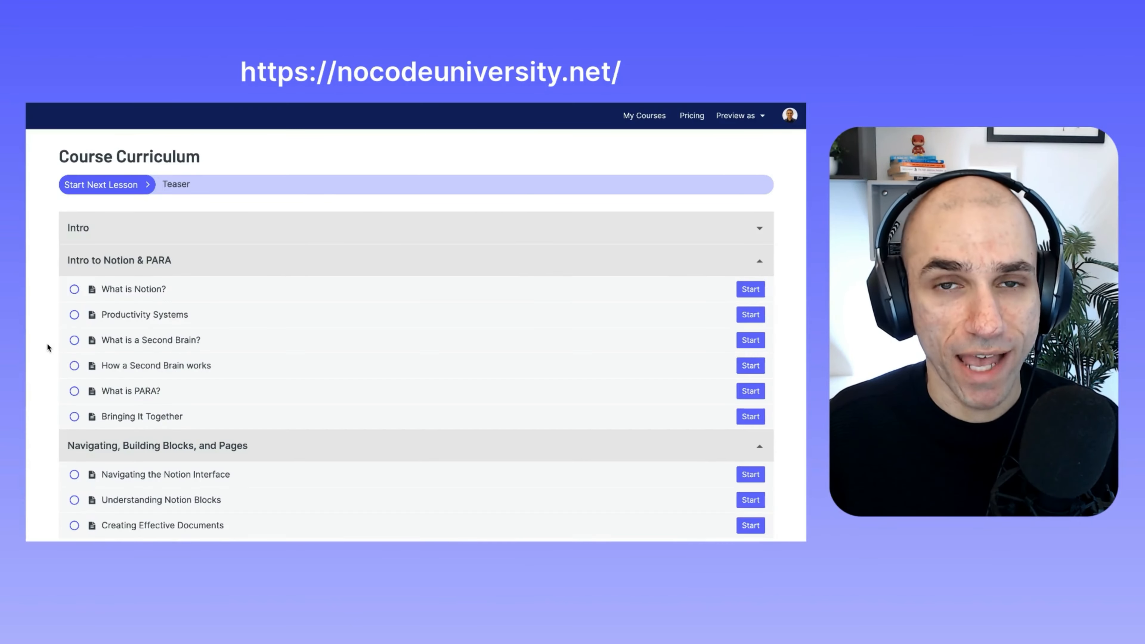
{"action": "scroll", "coordinate": [48, 348], "scroll_direction": "down", "scroll_amount": 6}
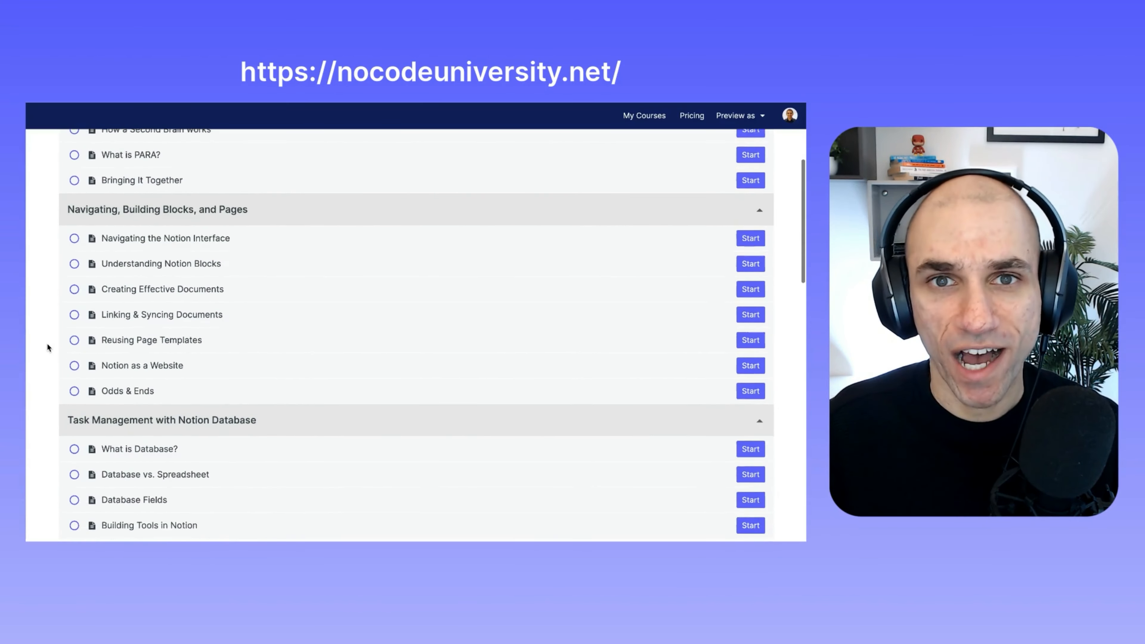
{"action": "scroll", "coordinate": [48, 348], "scroll_direction": "down", "scroll_amount": 10}
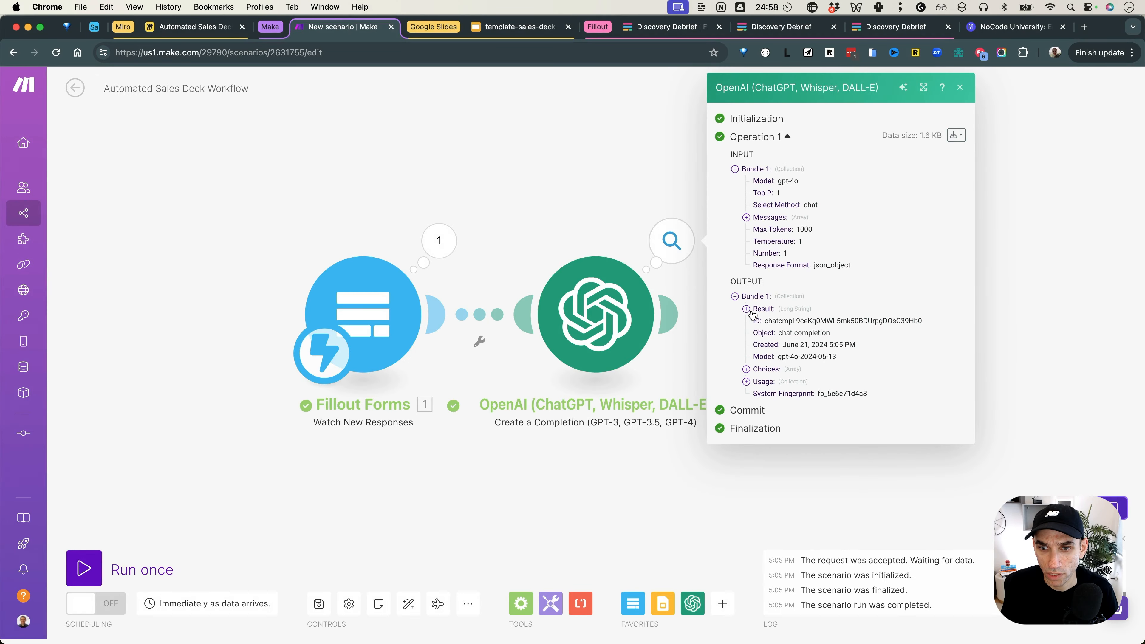
Step: Read OpenAI's generated JSON result, then link the OpenAI module to Google Slides
{"action": "left_click", "coordinate": [748, 310]}
{"action": "scroll", "coordinate": [842, 341], "scroll_direction": "down", "scroll_amount": 2}
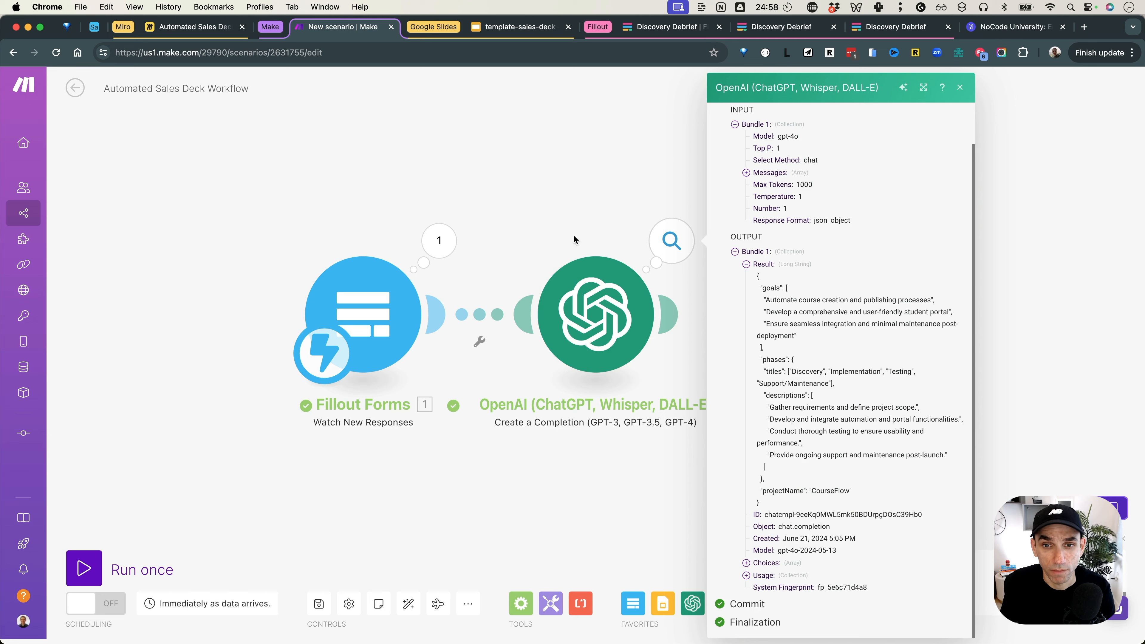
{"action": "left_click", "coordinate": [555, 206]}
{"action": "left_click_drag", "start_coordinate": [670, 321], "coordinate": [765, 314]}
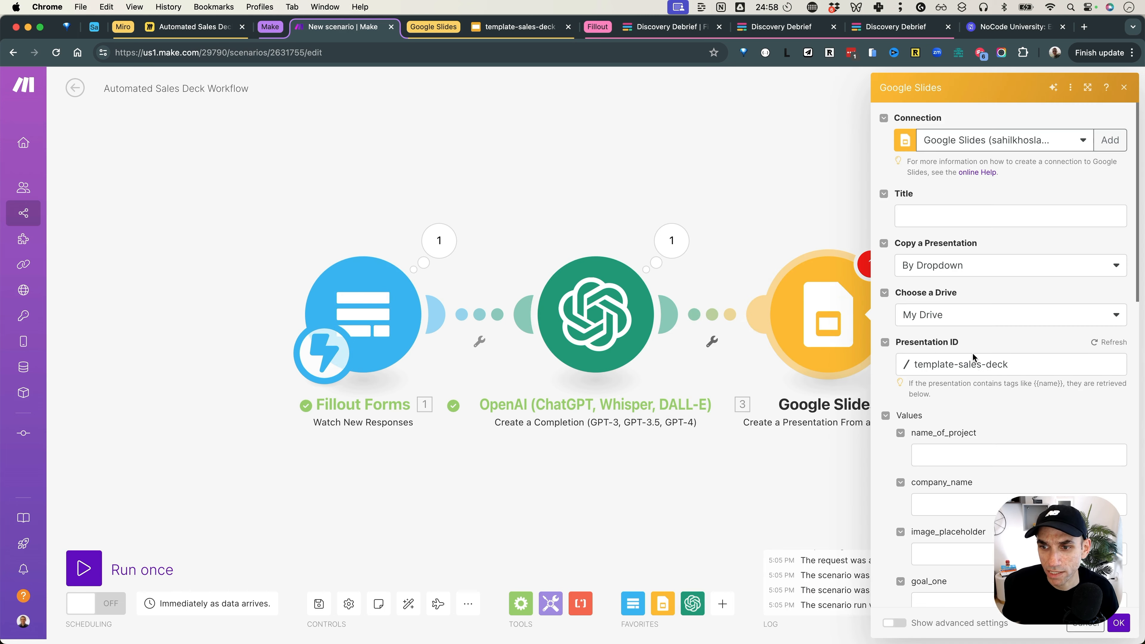
Step: Try mapping the form's Company Name into the Google Slides presentation Title
{"action": "left_click", "coordinate": [953, 214]}
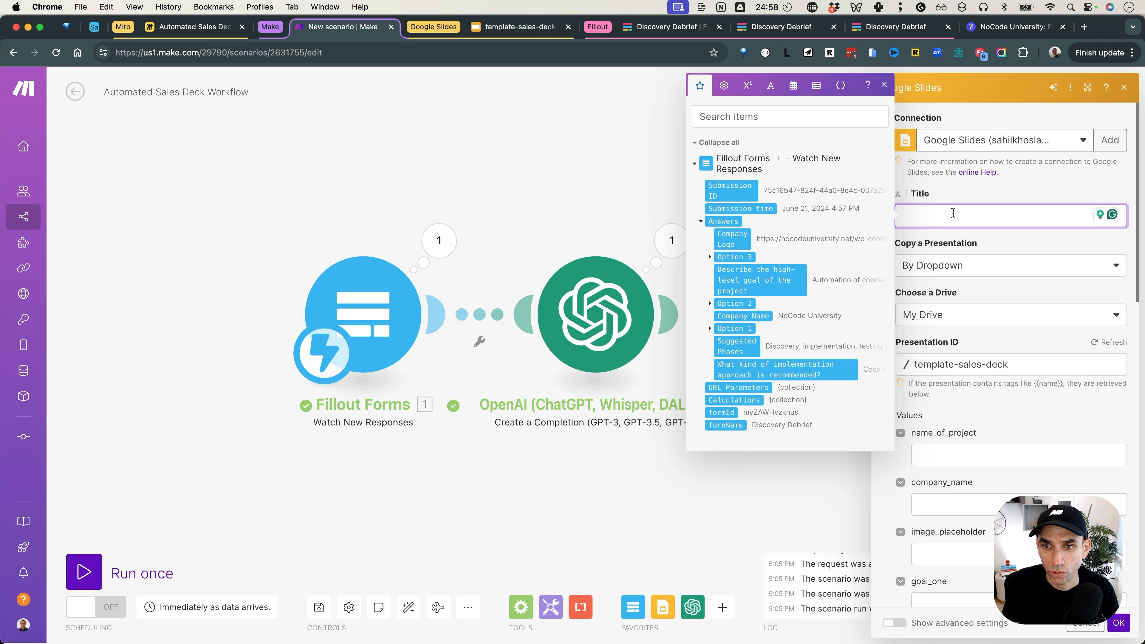
{"action": "left_click", "coordinate": [756, 315]}
{"action": "left_click", "coordinate": [639, 156]}
{"action": "left_click_drag", "start_coordinate": [774, 338], "coordinate": [682, 341]}
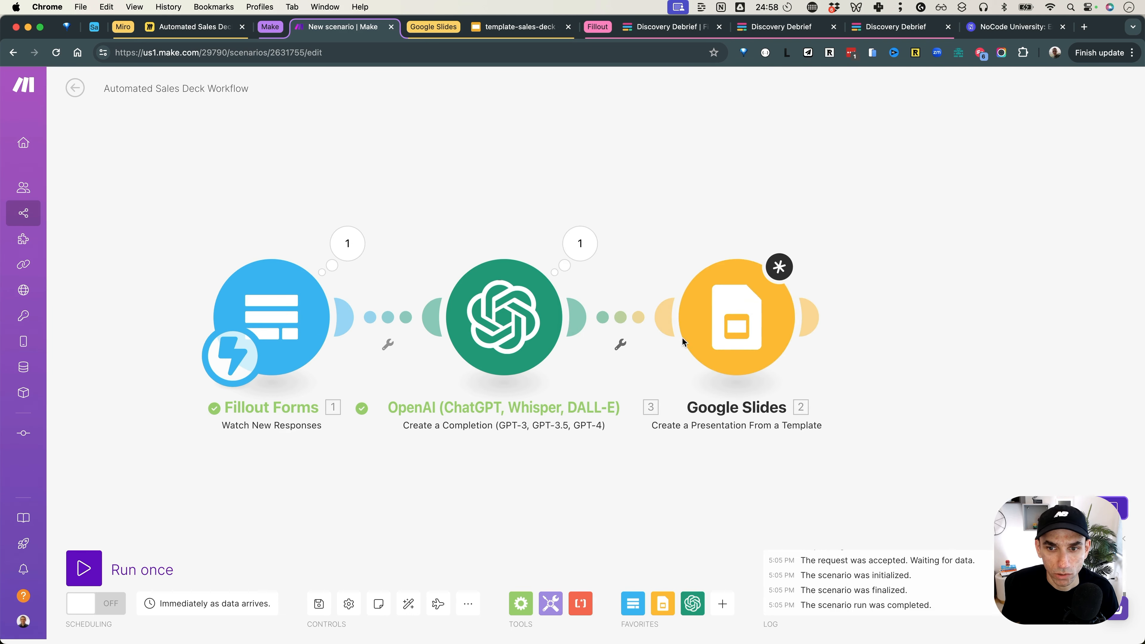
{"action": "left_click", "coordinate": [725, 325]}
{"action": "left_click", "coordinate": [995, 217]}
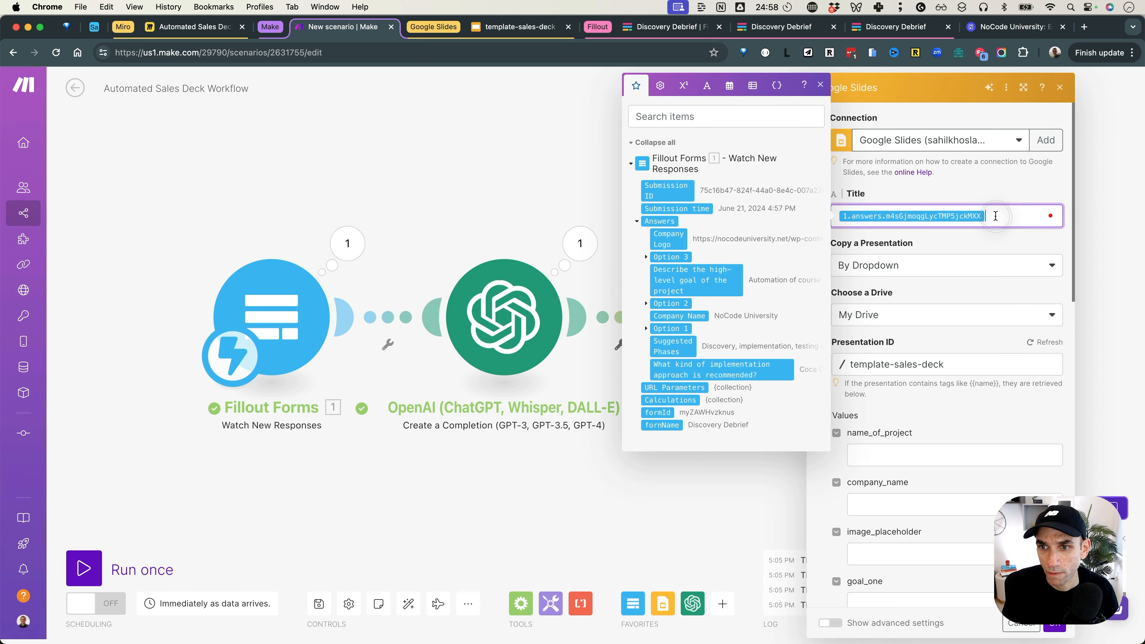
{"action": "left_click", "coordinate": [474, 434]}
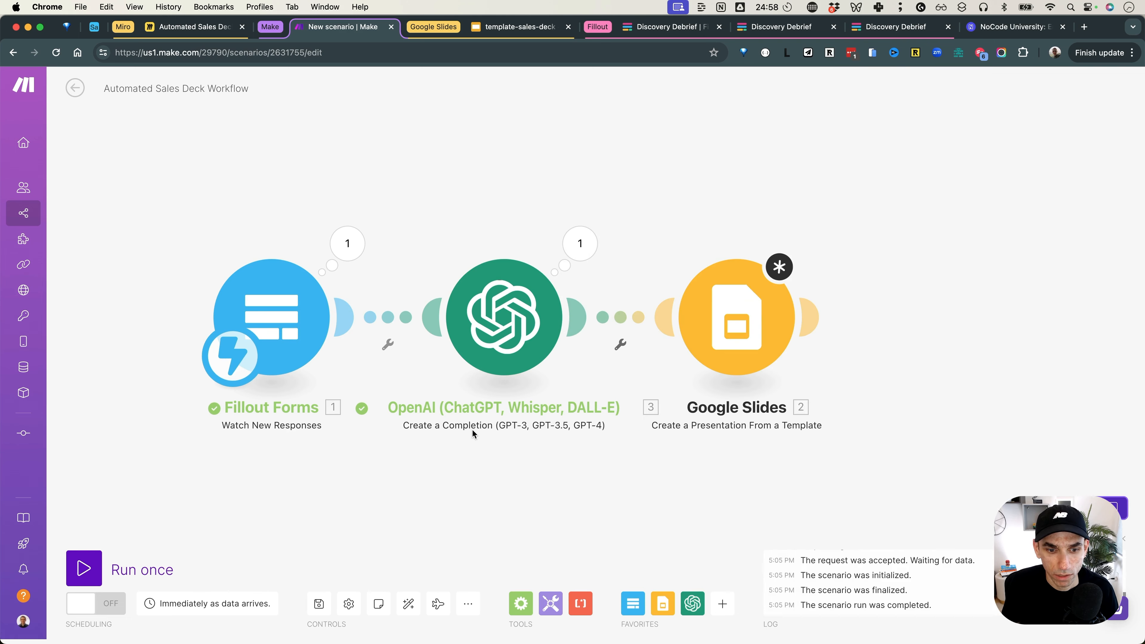
Step: Save the scenario anyway, reload, and reselect the working Google Slides connection
{"action": "left_click", "coordinate": [318, 604]}
{"action": "left_click", "coordinate": [526, 622]}
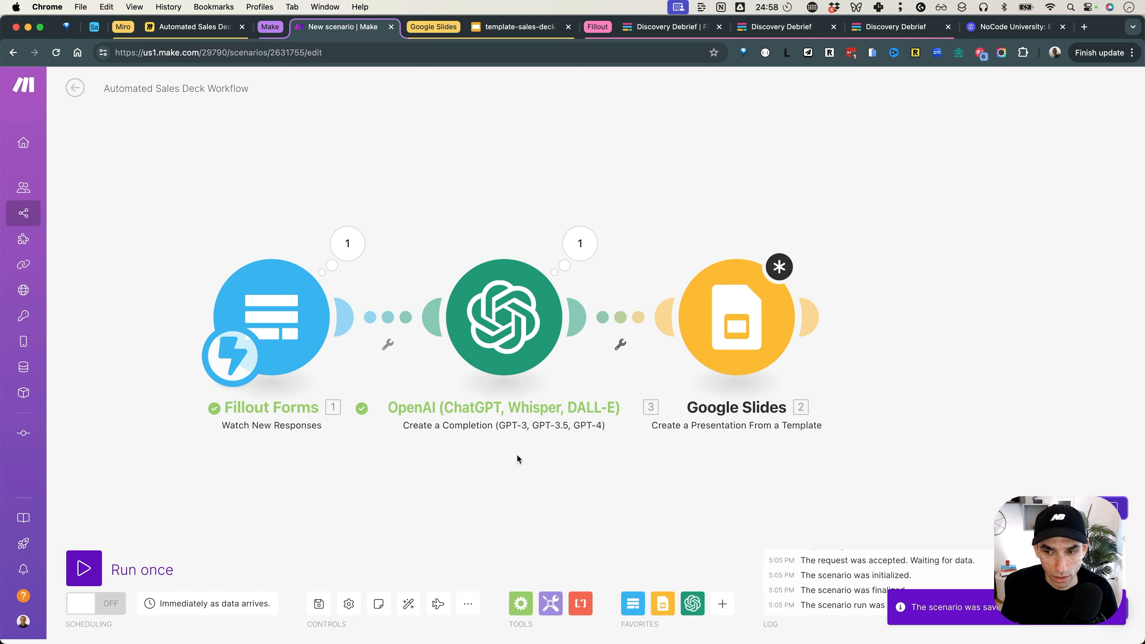
{"action": "key", "text": "super+r"}
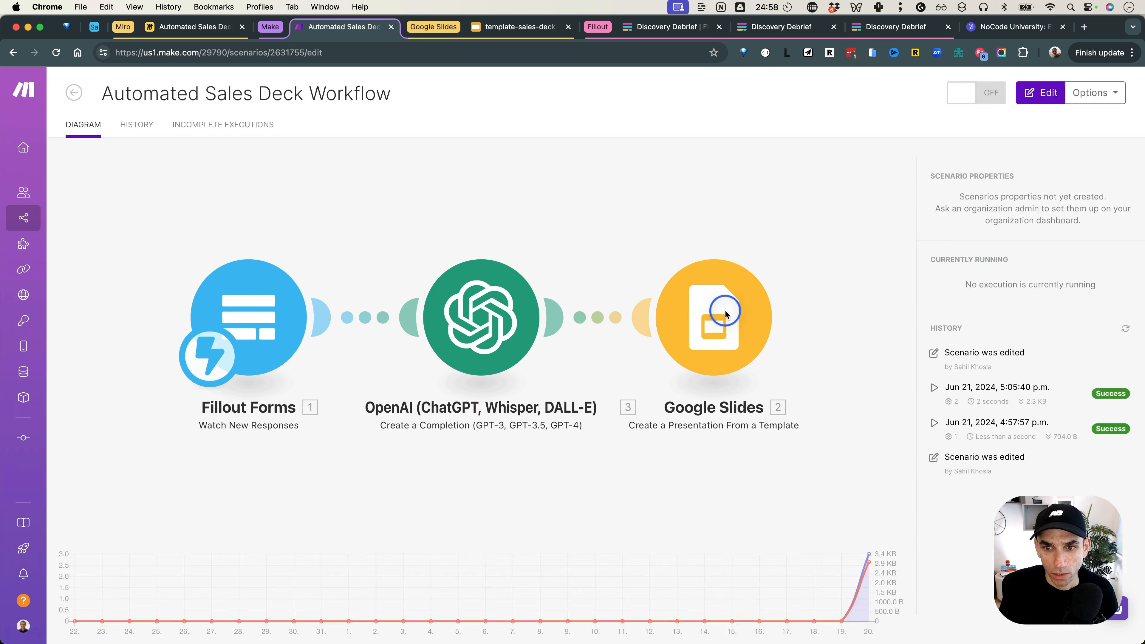
{"action": "left_click", "coordinate": [1000, 152]}
{"action": "left_click", "coordinate": [976, 187]}
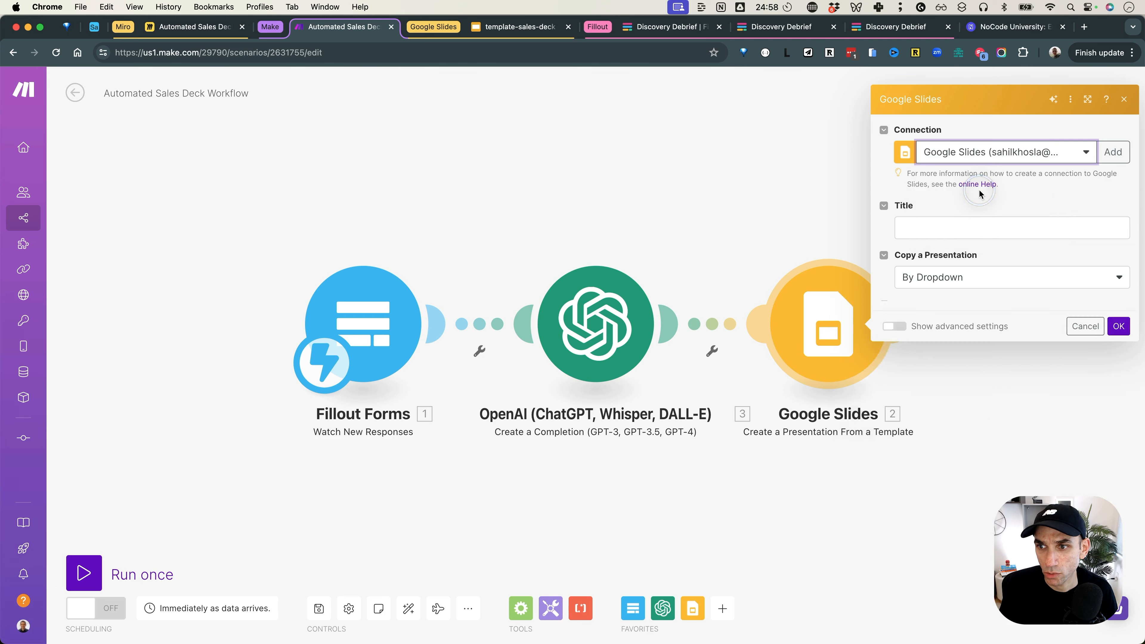
Step: Set the presentation Title to Answers: Company Name followed by ' -'
{"action": "left_click", "coordinate": [935, 230]}
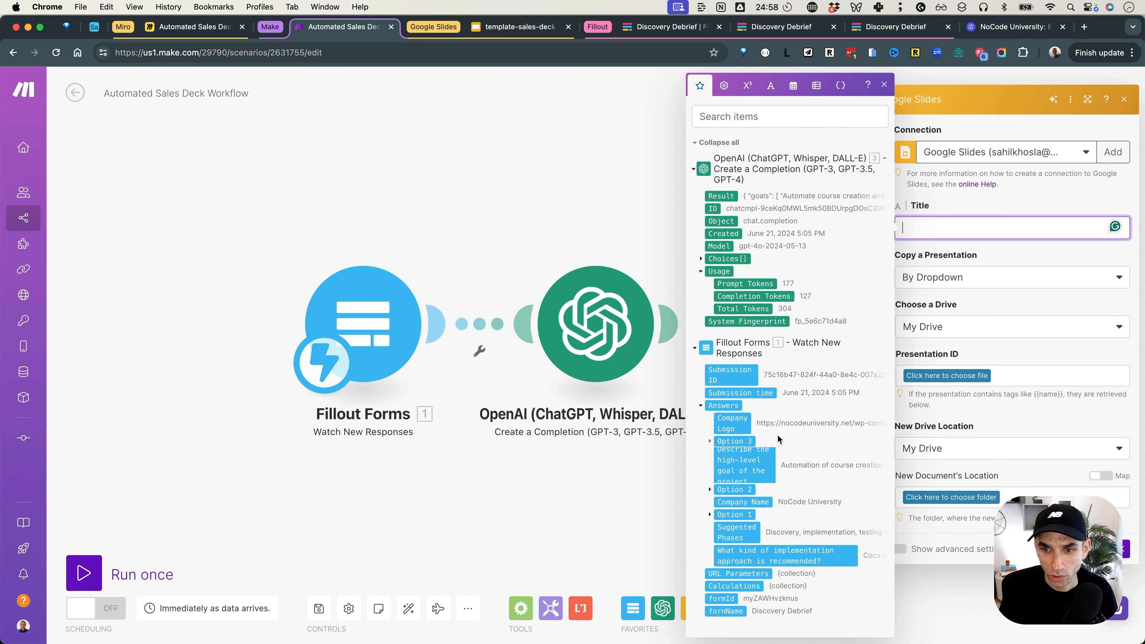
{"action": "left_click", "coordinate": [756, 501]}
{"action": "type", "text": "-"}
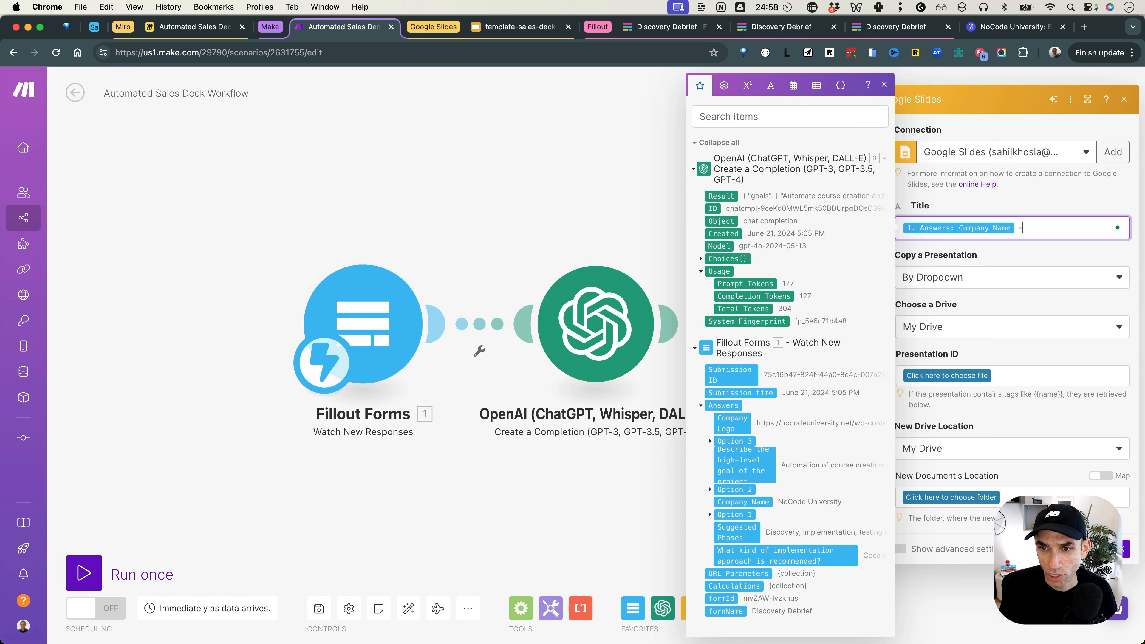
{"action": "scroll", "coordinate": [746, 297], "scroll_direction": "down", "scroll_amount": 1}
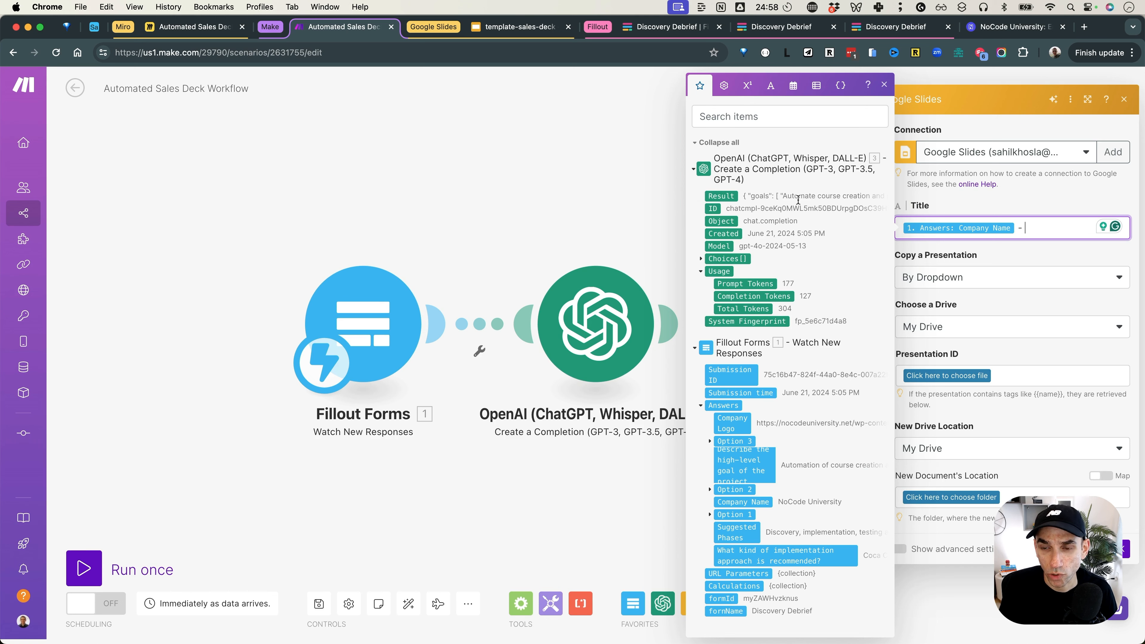
{"action": "left_click", "coordinate": [651, 184]}
{"action": "left_click", "coordinate": [712, 353]}
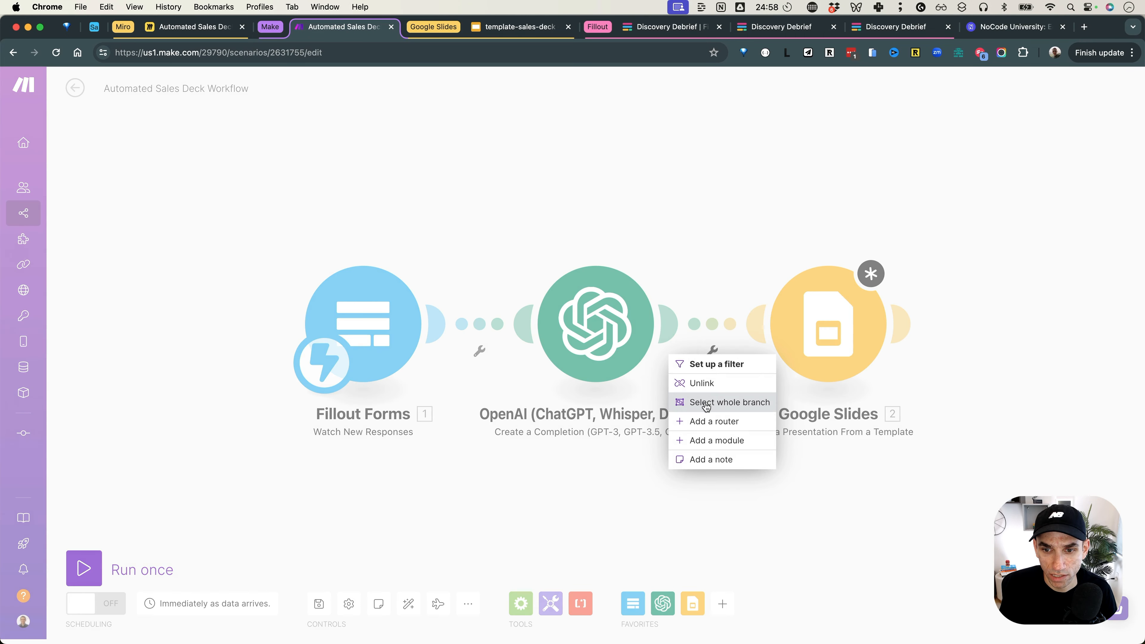
Step: Insert a JSON > Parse JSON module, found by searching 'pars', between OpenAI and Google Slides
{"action": "left_click", "coordinate": [717, 441]}
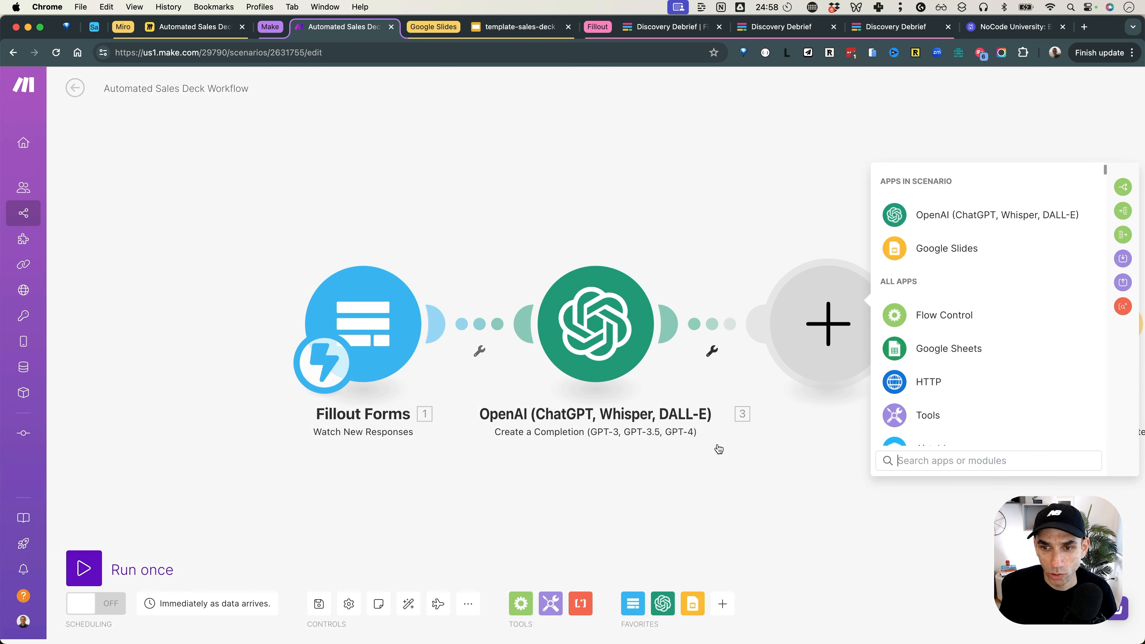
{"action": "type", "text": "pars"}
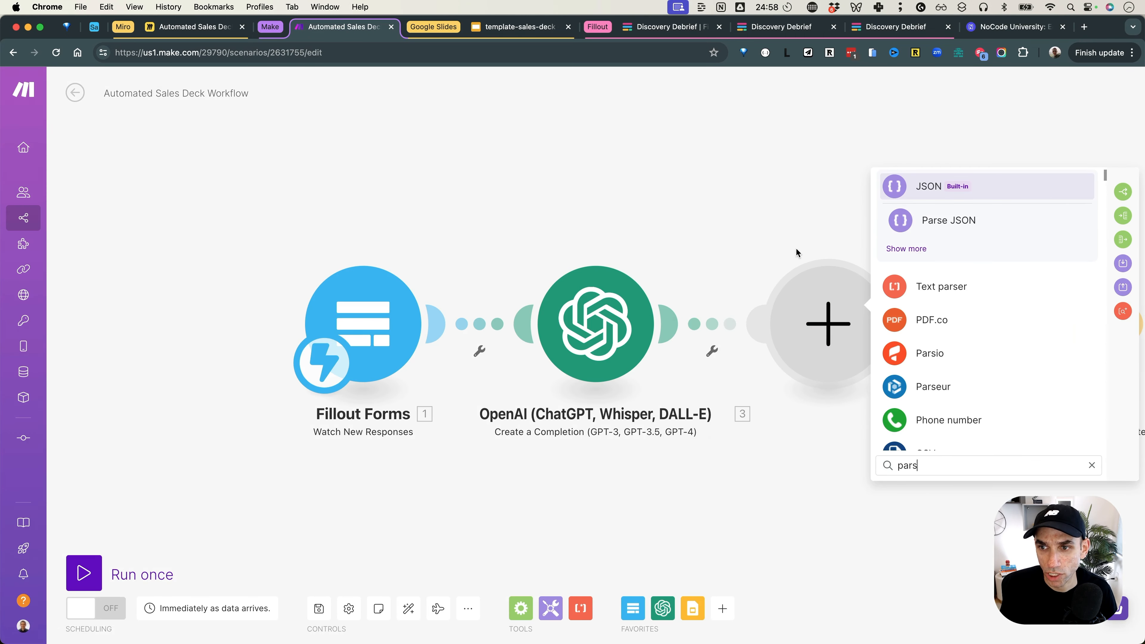
{"action": "left_click", "coordinate": [941, 222]}
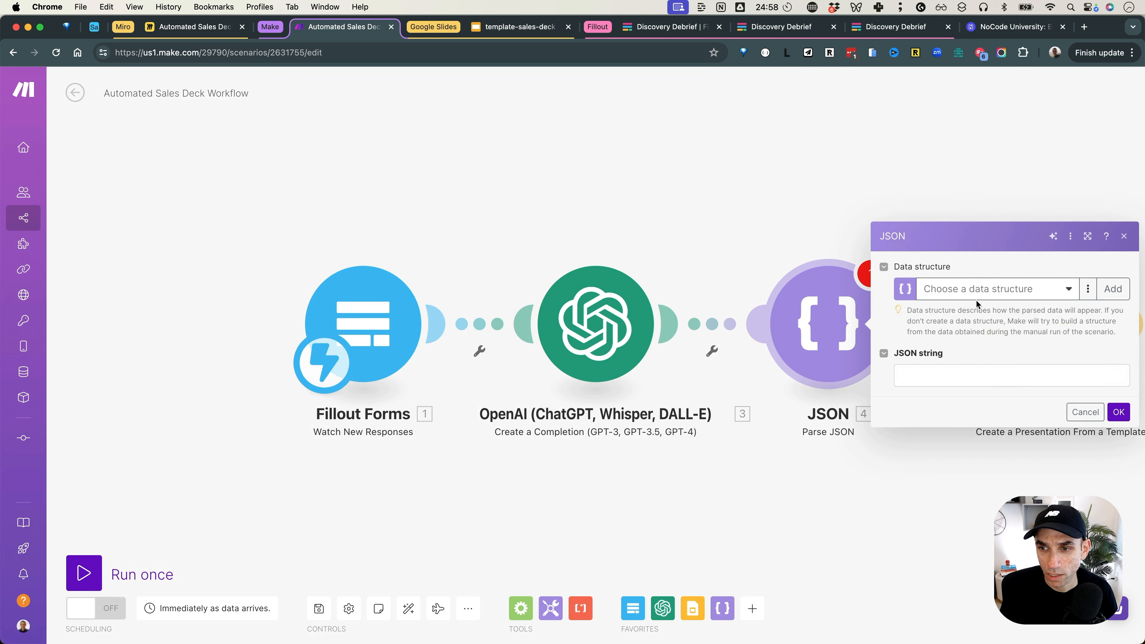
{"action": "left_click_drag", "start_coordinate": [878, 186], "coordinate": [768, 183]}
{"action": "left_click", "coordinate": [768, 183]}
{"action": "scroll", "coordinate": [768, 183], "scroll_direction": "down", "scroll_amount": 1}
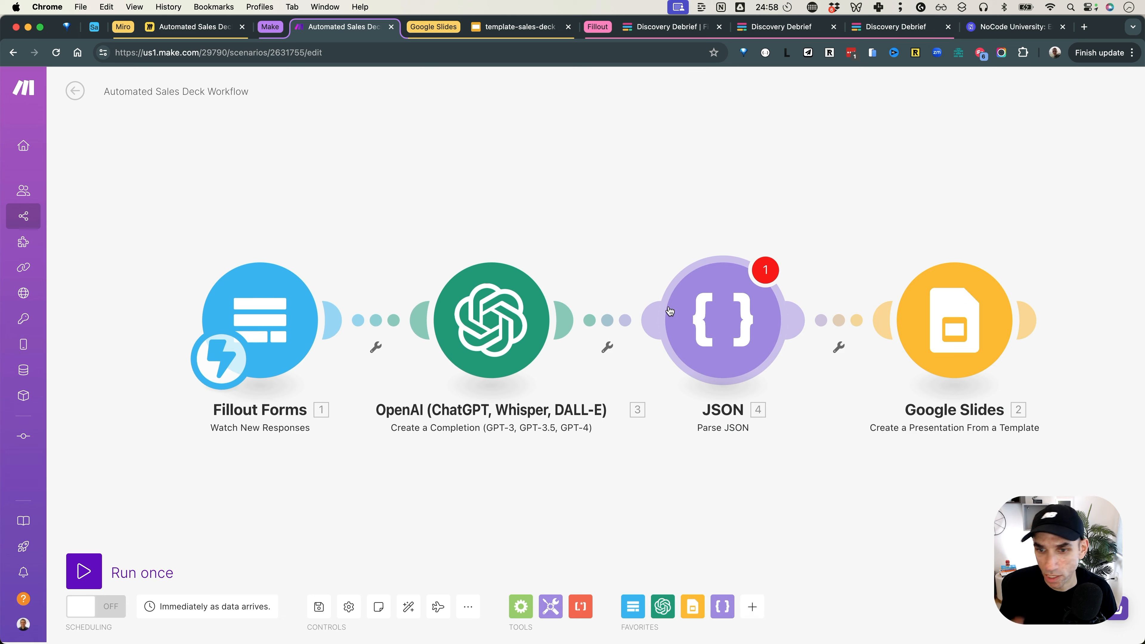
{"action": "left_click", "coordinate": [727, 312]}
Step: Close the duplicate Discovery Debrief tabs, resubmit the form, and return to the Make scenario
{"action": "left_click", "coordinate": [736, 191]}
{"action": "left_click", "coordinate": [896, 26]}
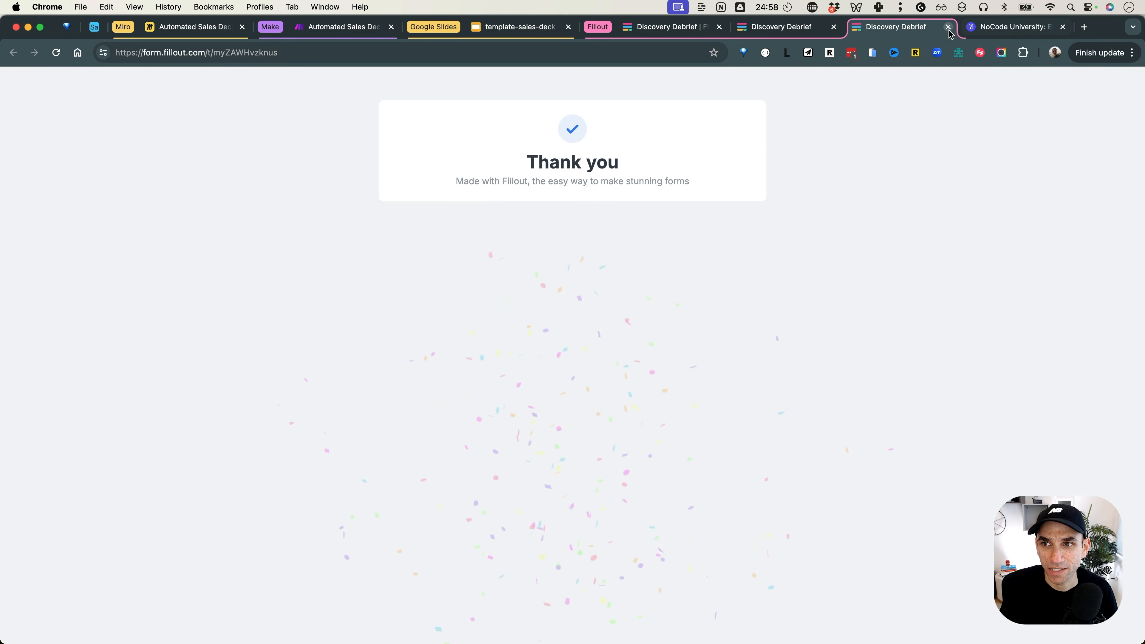
{"action": "left_click", "coordinate": [833, 27]}
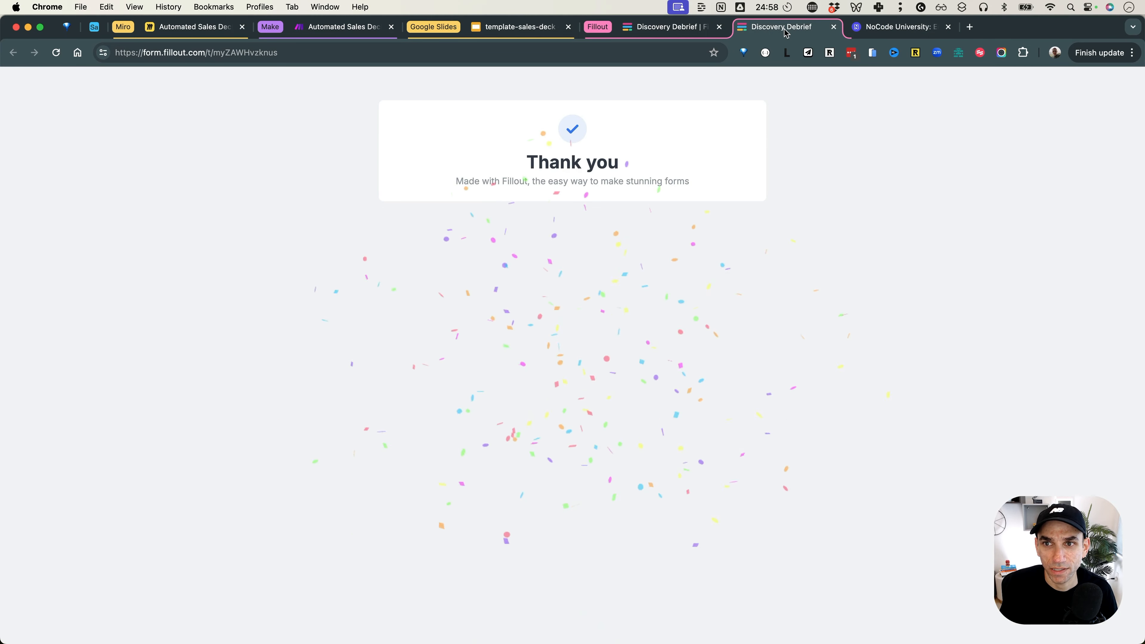
{"action": "left_click", "coordinate": [833, 27]}
{"action": "left_click", "coordinate": [429, 166]}
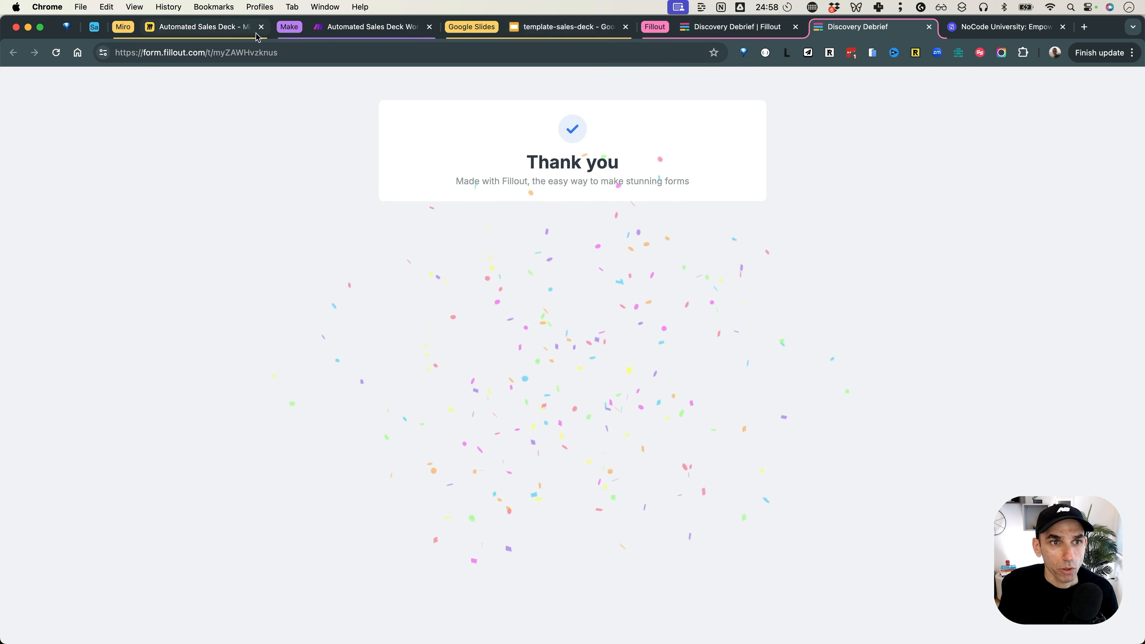
{"action": "left_click", "coordinate": [367, 29]}
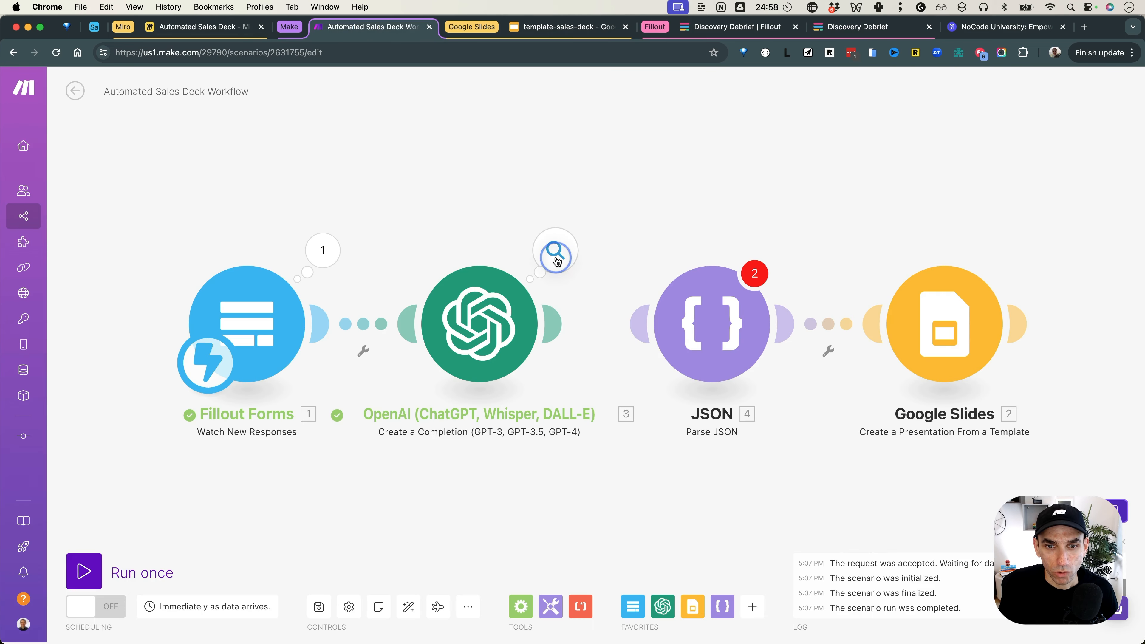
Step: Copy the full JSON result text from the new run's OpenAI output
{"action": "left_click", "coordinate": [555, 253]}
{"action": "left_click", "coordinate": [630, 308]}
{"action": "scroll", "coordinate": [721, 316], "scroll_direction": "down", "scroll_amount": 3}
{"action": "left_click_drag", "start_coordinate": [641, 236], "coordinate": [662, 488]}
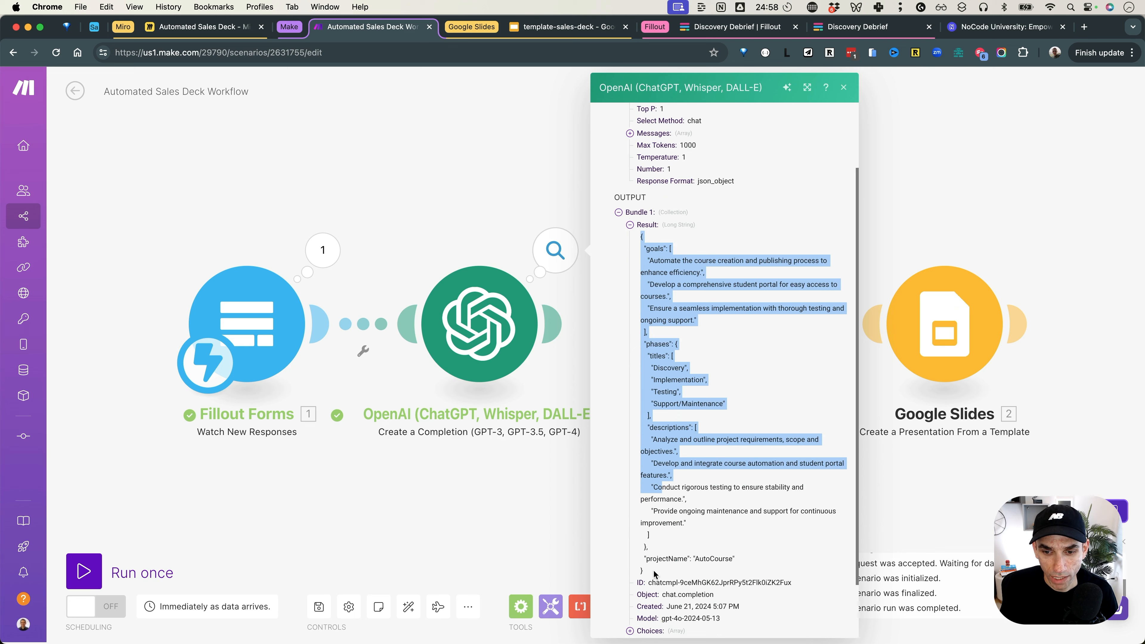
{"action": "left_click_drag", "start_coordinate": [655, 574], "coordinate": [653, 573]}
{"action": "left_click", "coordinate": [539, 205]}
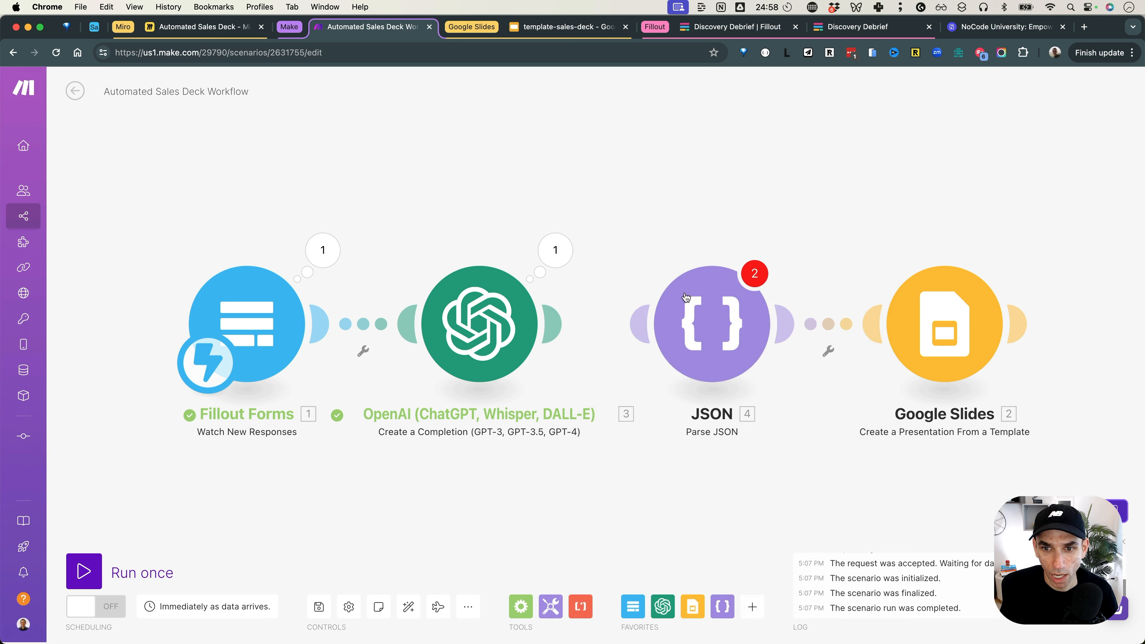
Step: Add a new Parse JSON data structure named sales-deck-json-demo
{"action": "left_click", "coordinate": [712, 323]}
{"action": "left_click", "coordinate": [927, 379]}
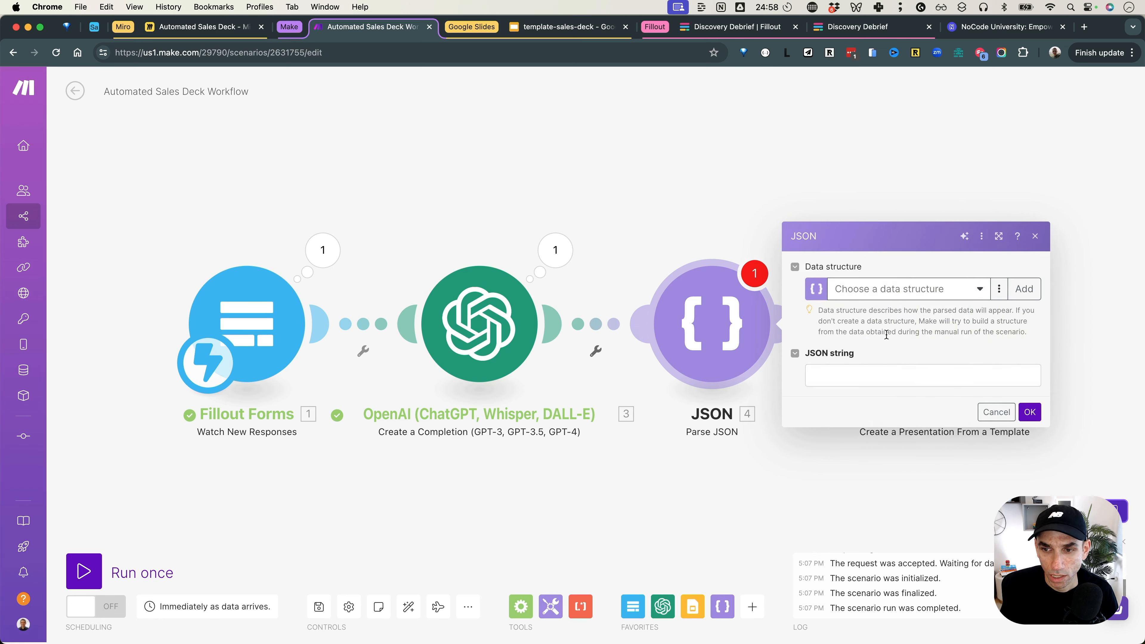
{"action": "left_click", "coordinate": [1023, 288]}
{"action": "left_click", "coordinate": [832, 232]}
{"action": "triple_click", "coordinate": [832, 231]}
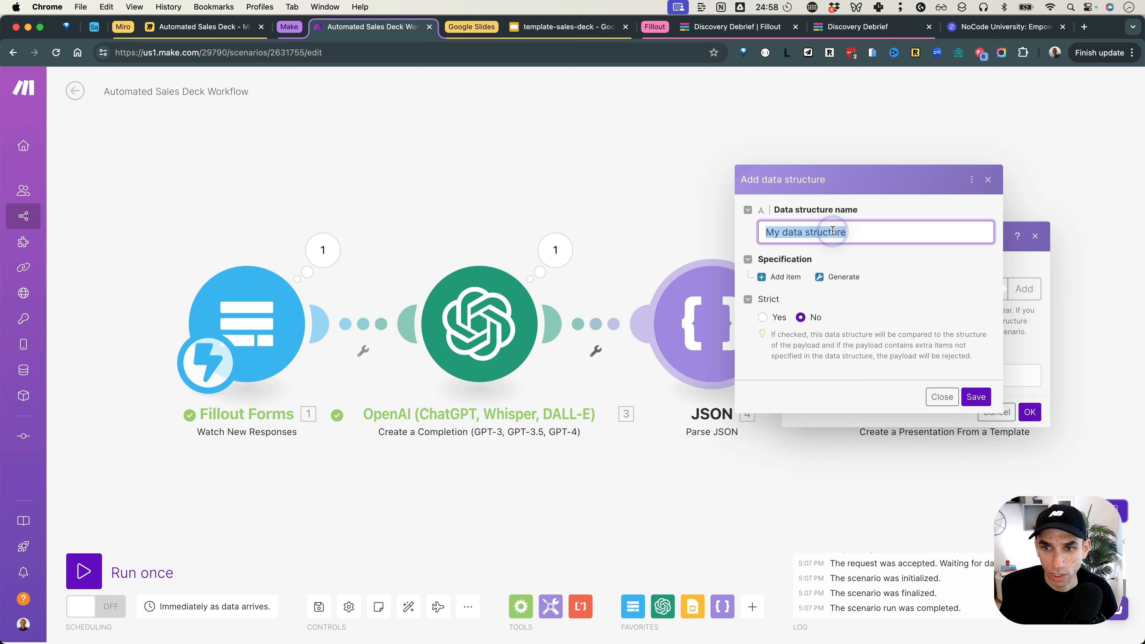
{"action": "type", "text": "for-sales"}
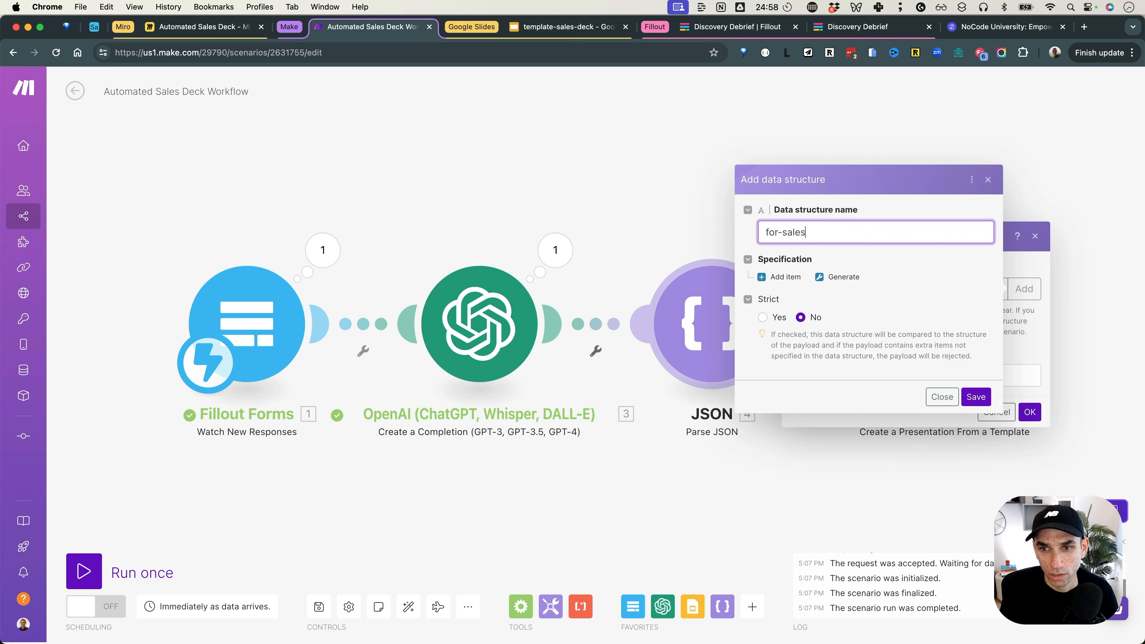
{"action": "type", "text": "-deck"}
{"action": "key", "text": "super+a"}
{"action": "type", "text": "sales"}
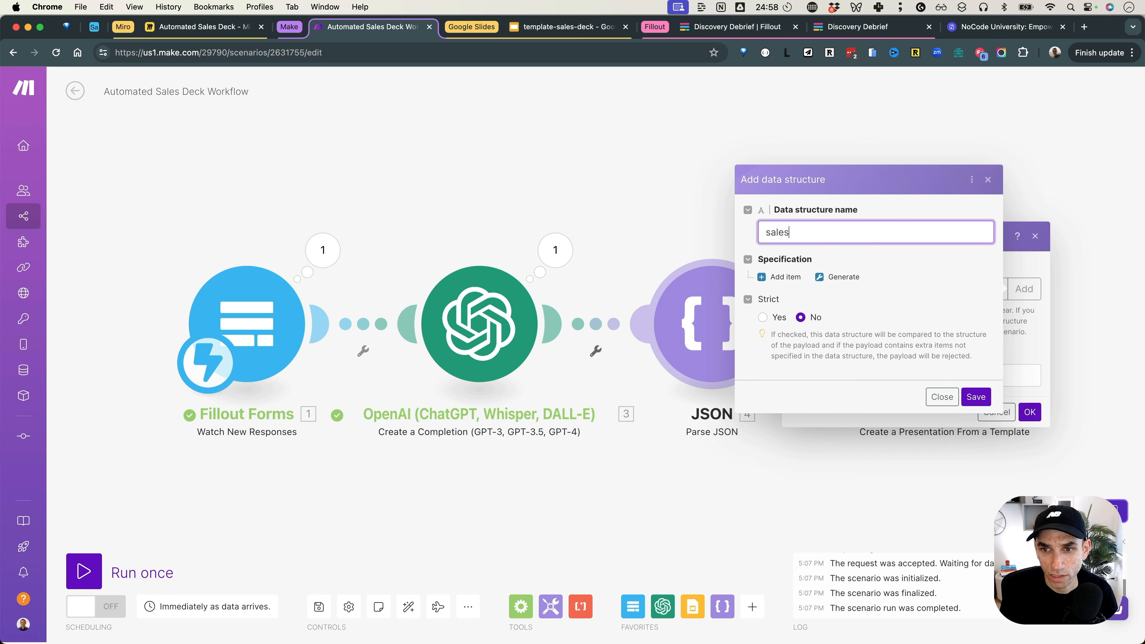
{"action": "type", "text": "-deck-json-demo"}
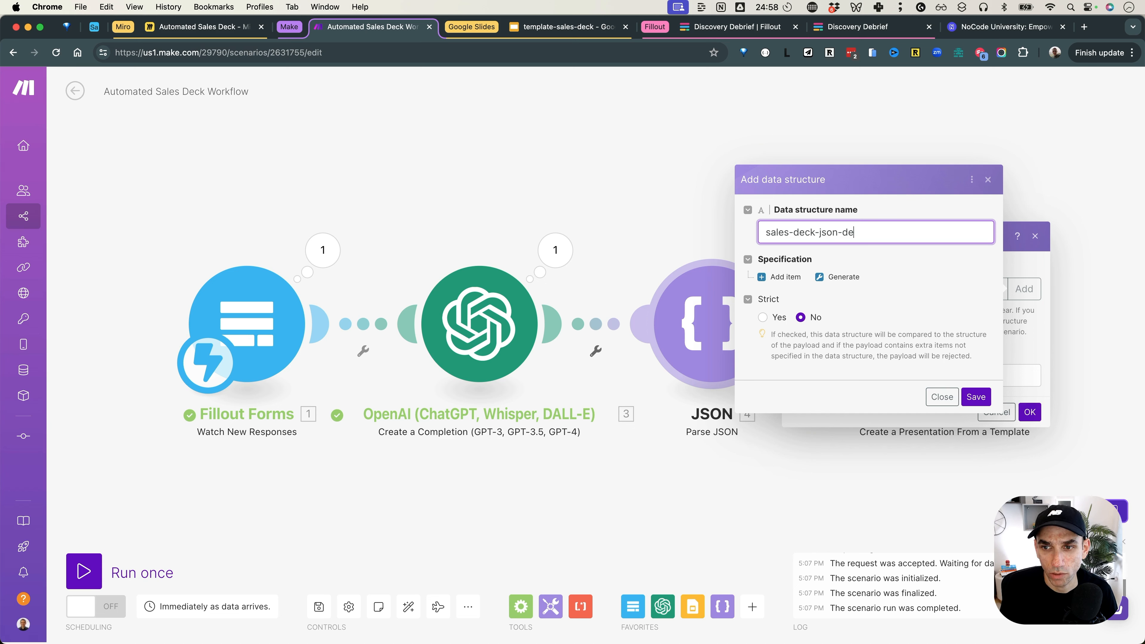
Step: Generate the structure from the pasted sample sales-deck JSON and save it
{"action": "left_click", "coordinate": [835, 276]}
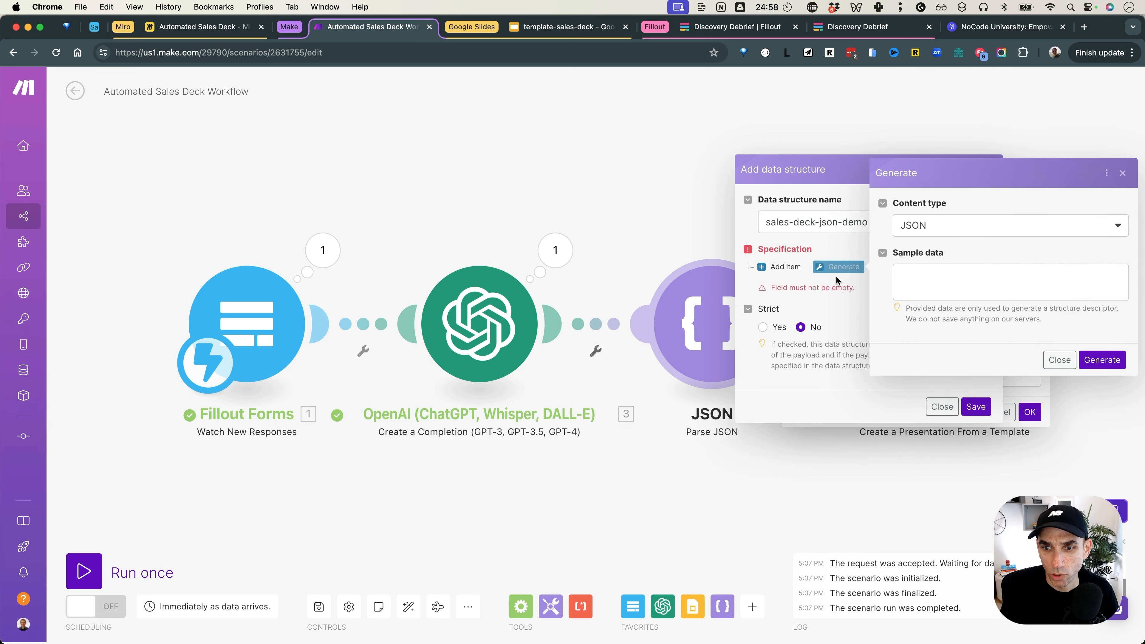
{"action": "left_click", "coordinate": [938, 274]}
{"action": "key", "text": "super+v"}
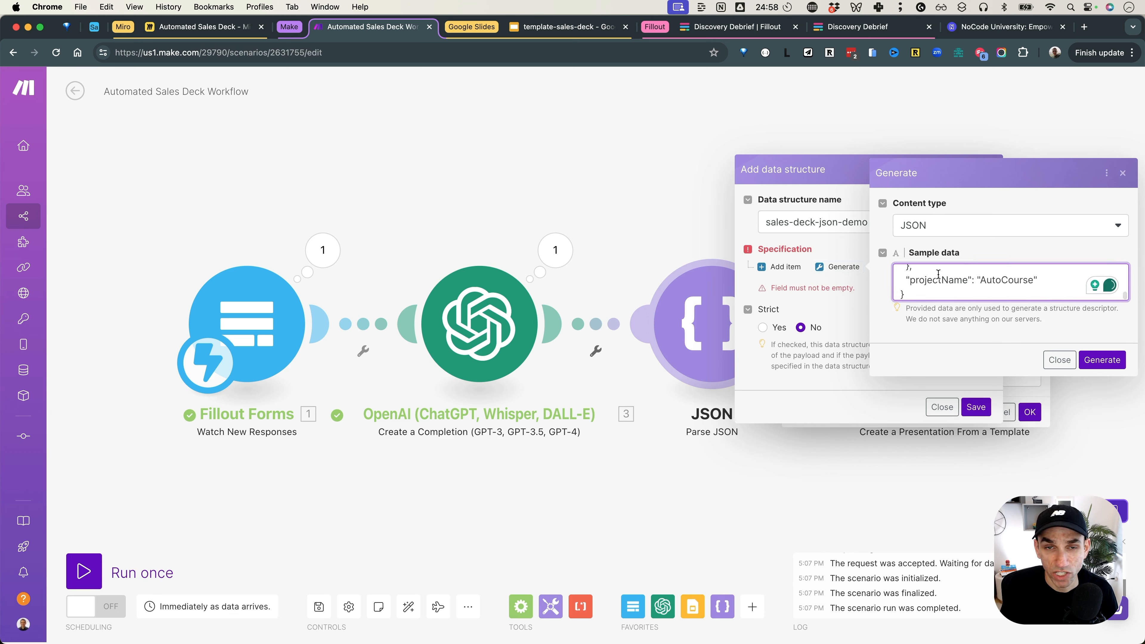
{"action": "left_click", "coordinate": [1102, 360]}
{"action": "scroll", "coordinate": [811, 271], "scroll_direction": "down", "scroll_amount": 6}
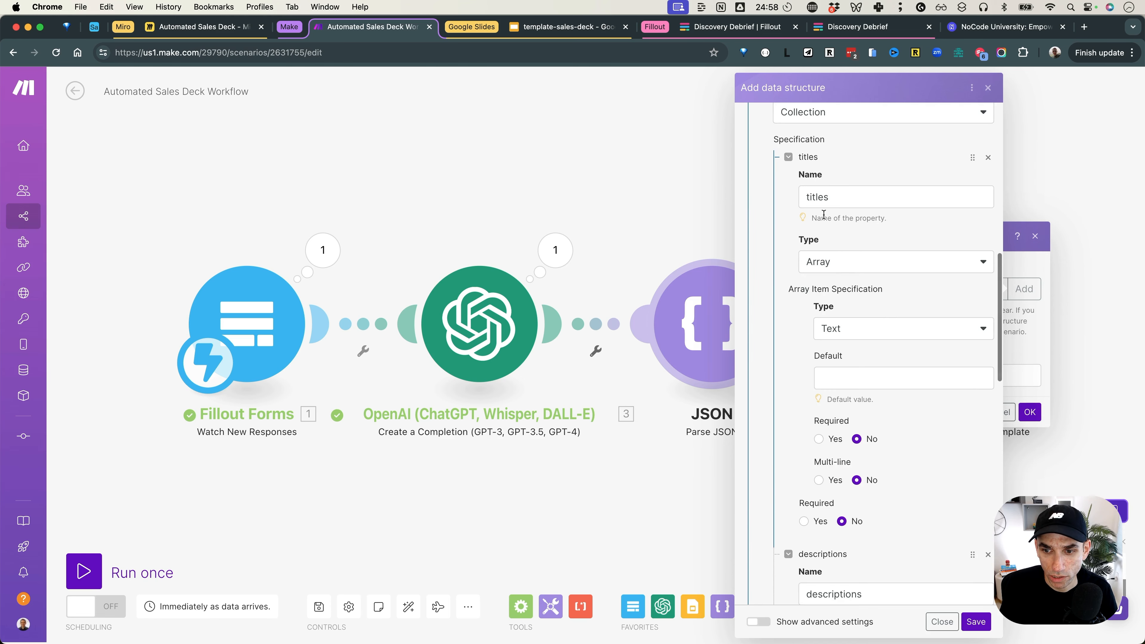
{"action": "scroll", "coordinate": [823, 214], "scroll_direction": "down", "scroll_amount": 2}
{"action": "scroll", "coordinate": [825, 226], "scroll_direction": "up", "scroll_amount": 4}
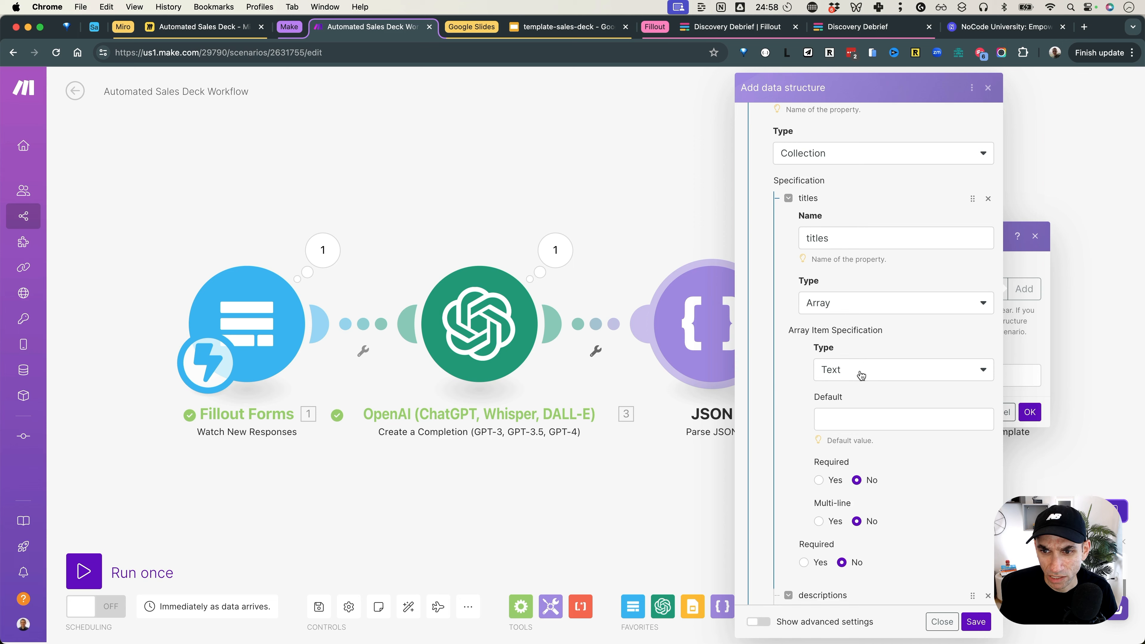
{"action": "scroll", "coordinate": [837, 313], "scroll_direction": "down", "scroll_amount": 8}
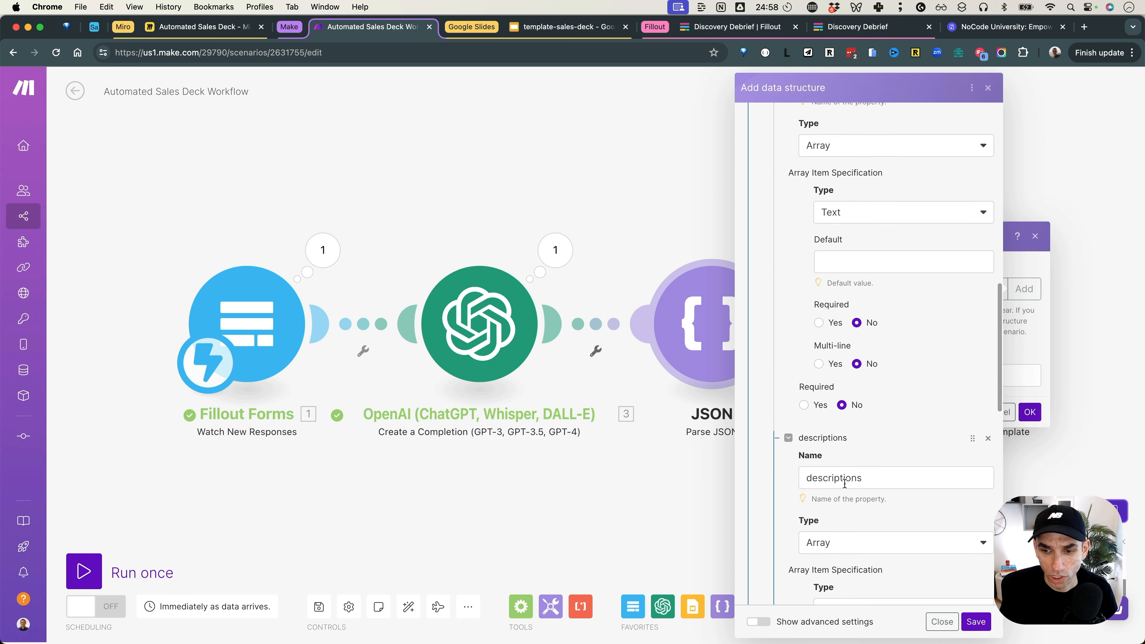
{"action": "scroll", "coordinate": [843, 483], "scroll_direction": "down", "scroll_amount": 8}
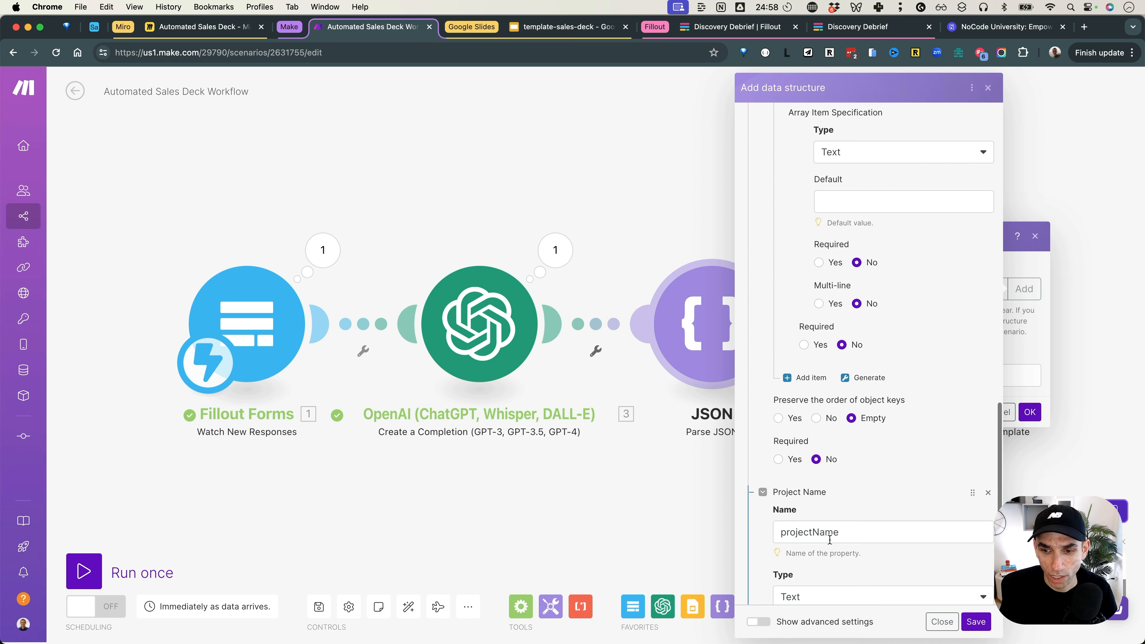
{"action": "left_click", "coordinate": [975, 621]}
{"action": "left_click", "coordinate": [842, 369]}
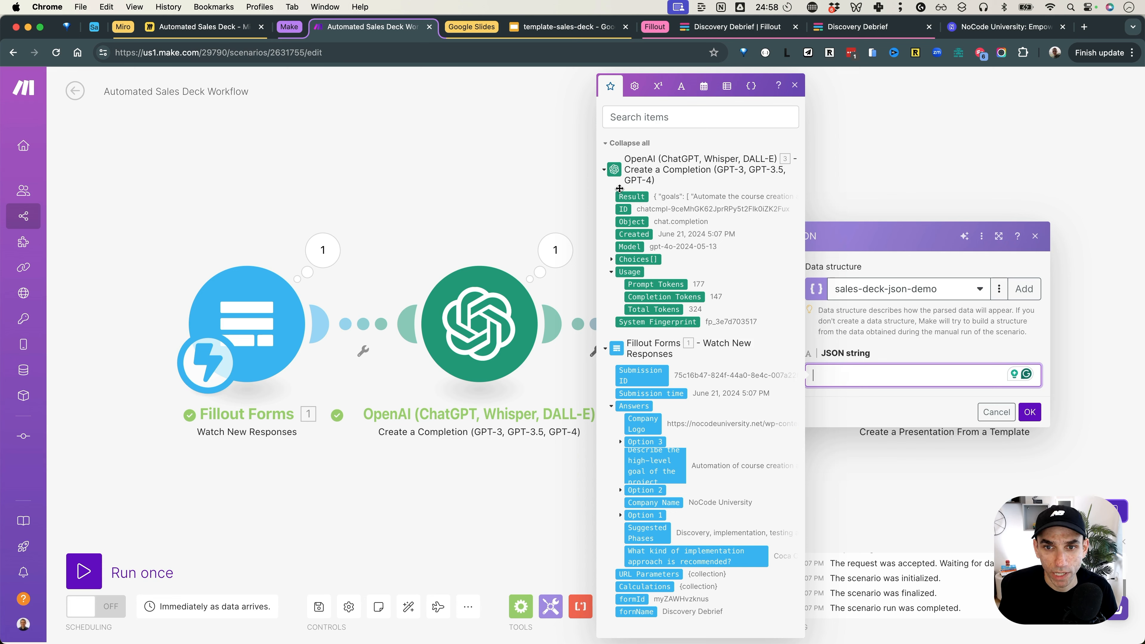
Step: Map OpenAI's 3. Result into the Parse JSON string and confirm with OK
{"action": "left_click", "coordinate": [631, 196]}
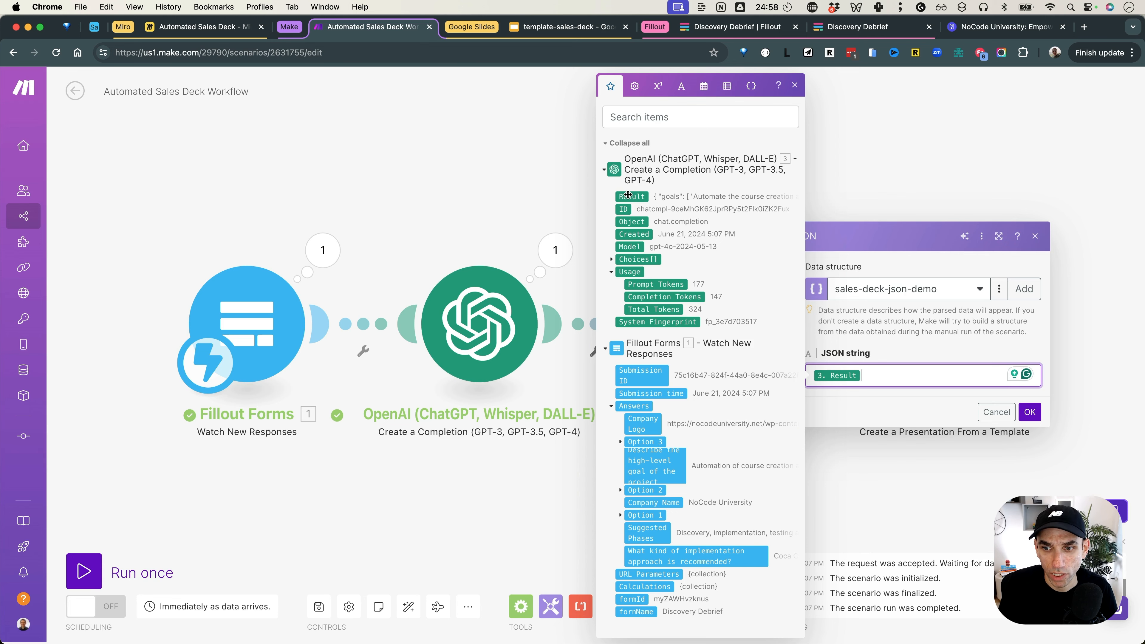
{"action": "left_click", "coordinate": [1028, 412]}
{"action": "left_click", "coordinate": [960, 359]}
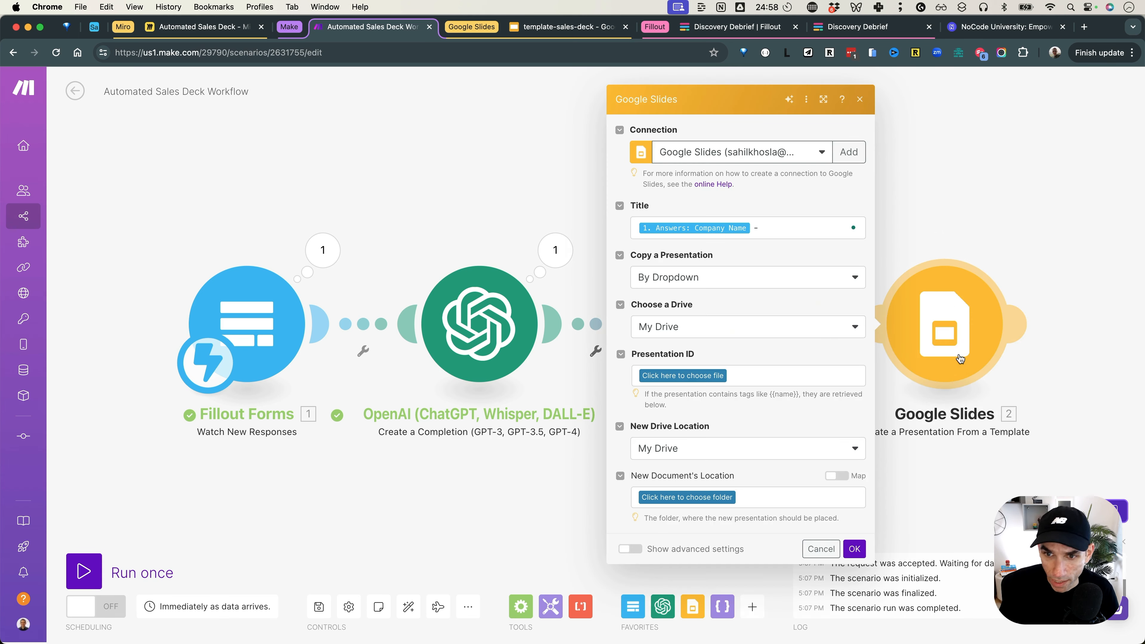
{"action": "left_click", "coordinate": [801, 229]}
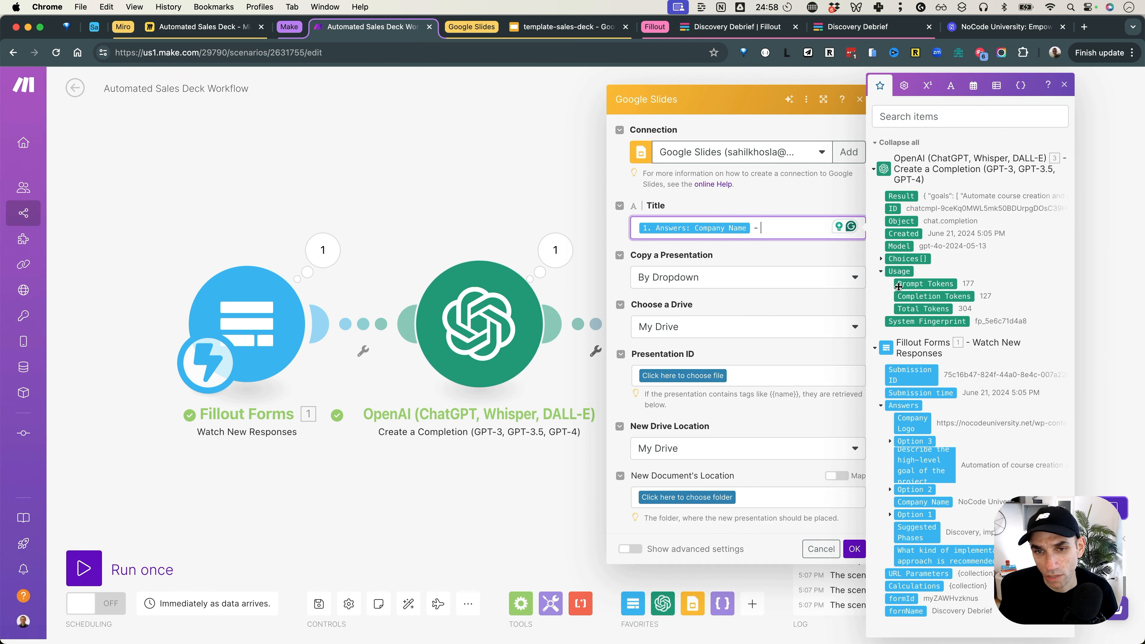
{"action": "left_click", "coordinate": [516, 170]}
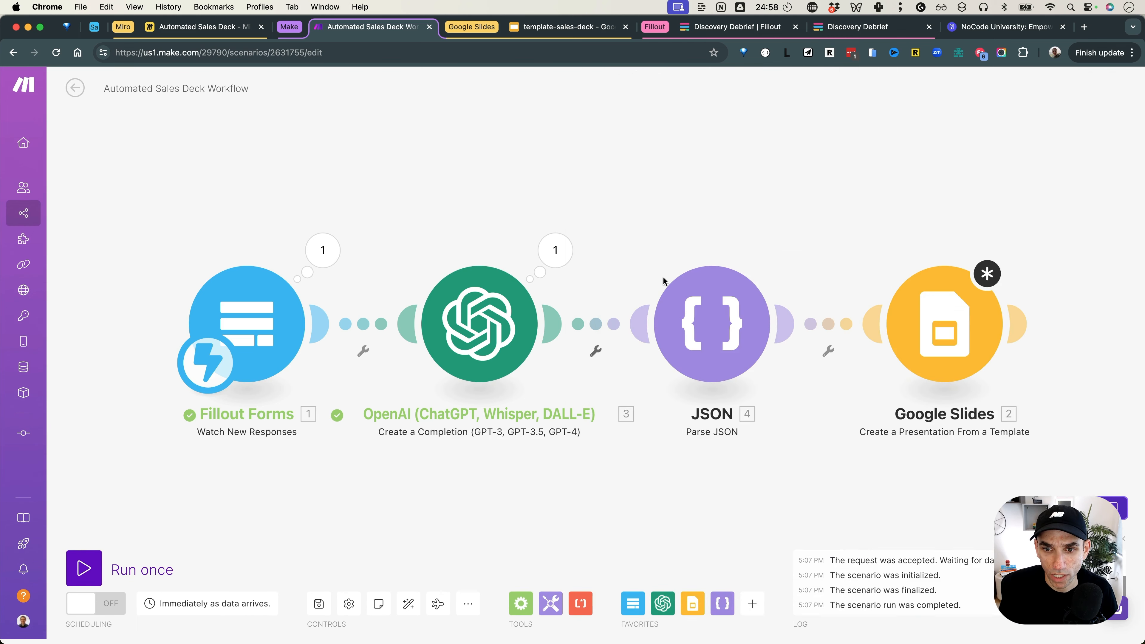
Step: Run only the Parse JSON module and review its parsed Goals, Phases and Project Name
{"action": "right_click", "coordinate": [698, 301]}
{"action": "left_click", "coordinate": [762, 334]}
{"action": "left_click", "coordinate": [784, 249]}
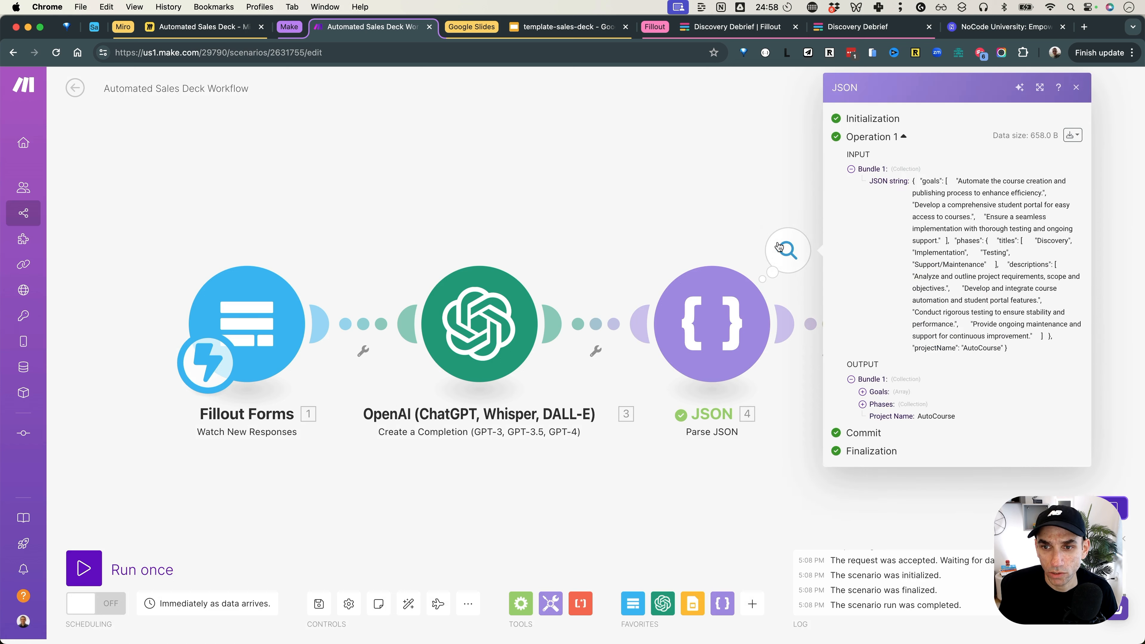
{"action": "left_click", "coordinate": [738, 185]}
Step: Check the Parse JSON items in the Google Slides Title mapping, then save anyway
{"action": "left_click", "coordinate": [944, 325]}
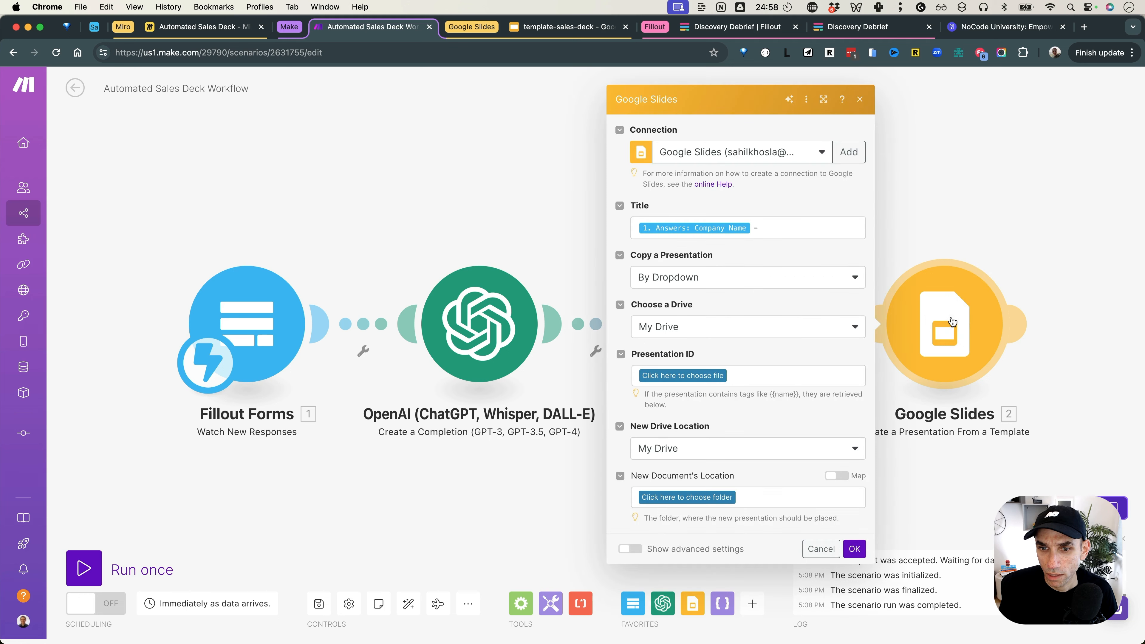
{"action": "left_click", "coordinate": [788, 224]}
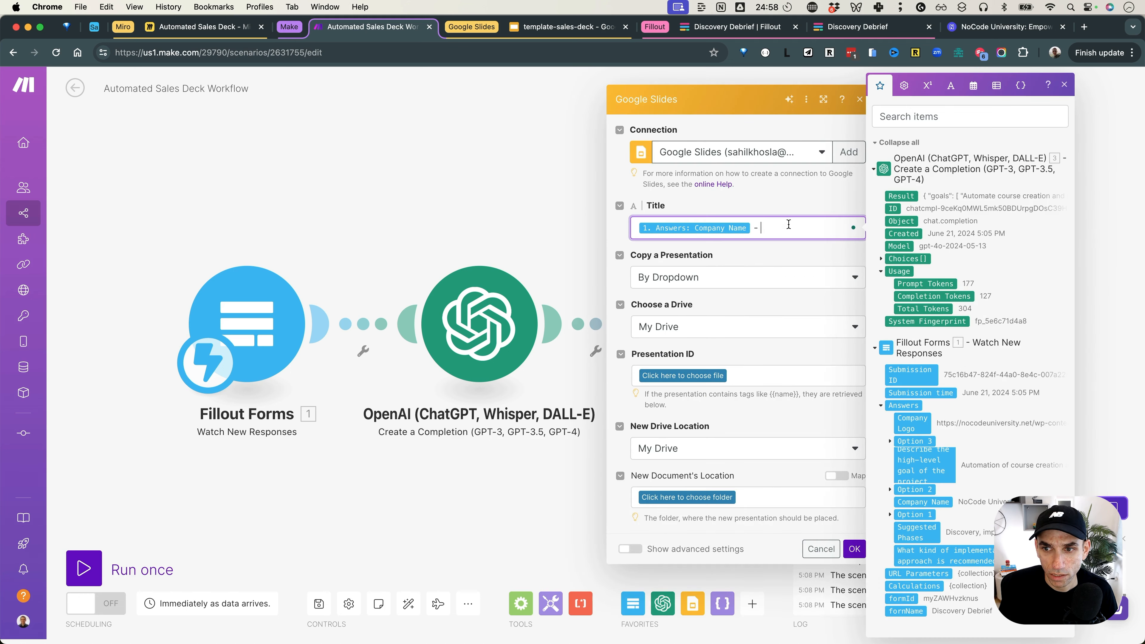
{"action": "left_click", "coordinate": [946, 125]}
{"action": "left_click", "coordinate": [583, 159]}
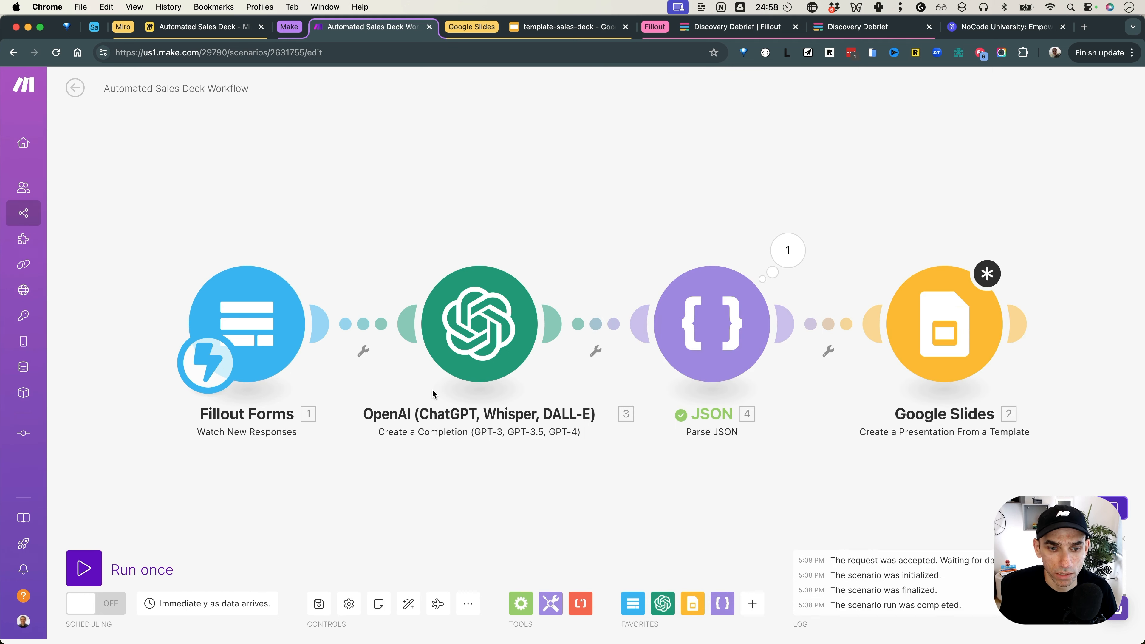
{"action": "left_click", "coordinate": [318, 604]}
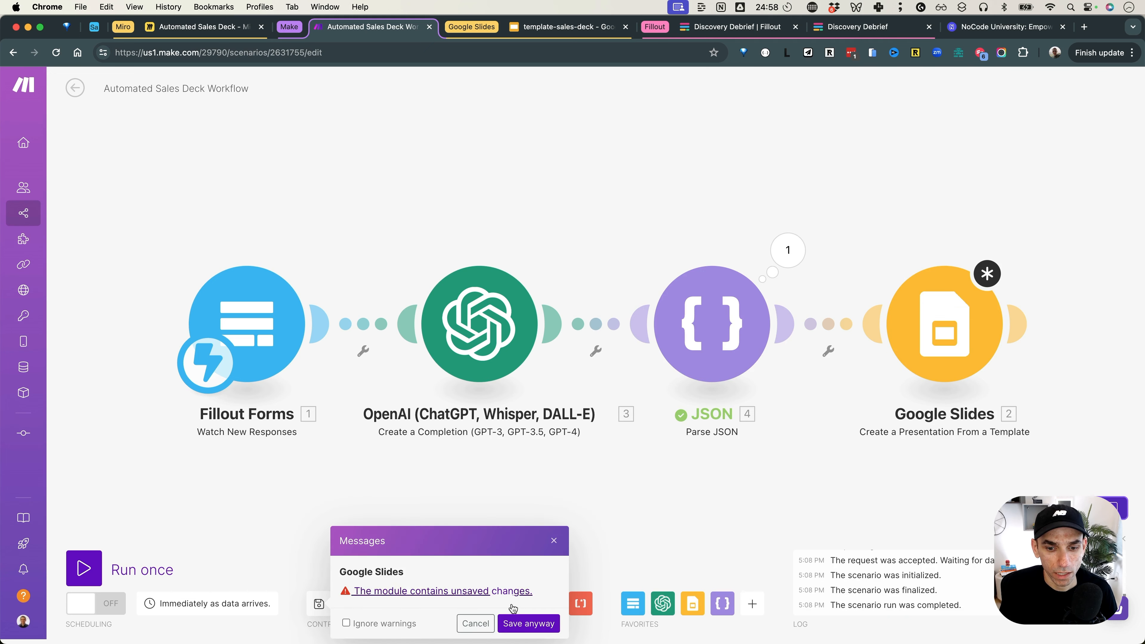
{"action": "left_click", "coordinate": [526, 618]}
Step: After reloading, restore the Title as the Company Name answer followed by ' -'
{"action": "left_click", "coordinate": [56, 52]}
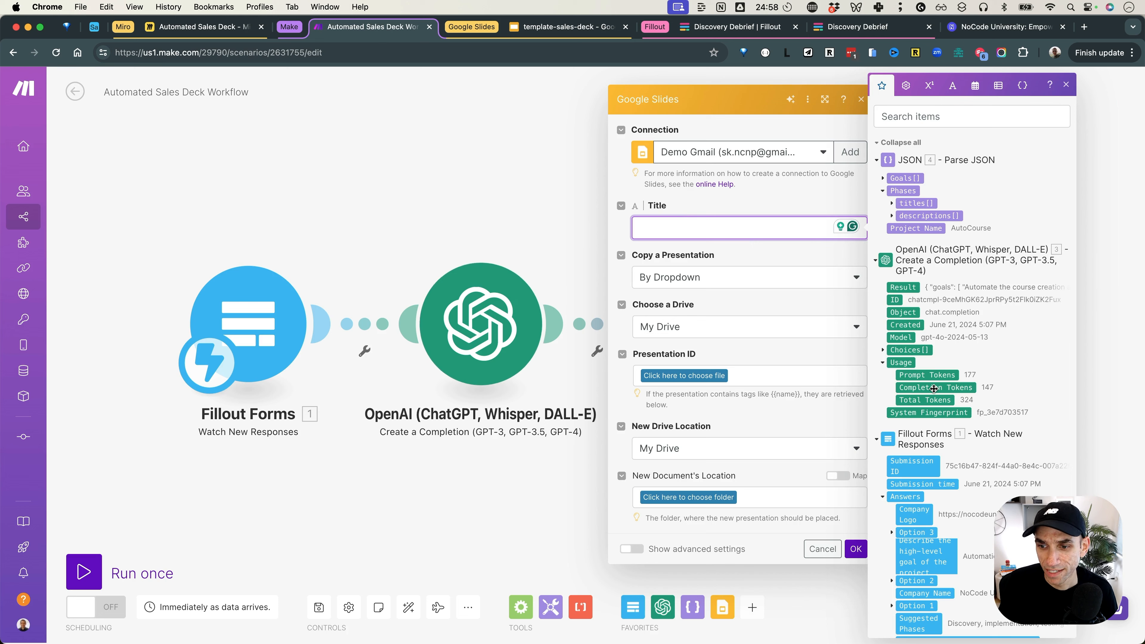
{"action": "scroll", "coordinate": [931, 441], "scroll_direction": "down", "scroll_amount": 2}
{"action": "scroll", "coordinate": [929, 475], "scroll_direction": "down", "scroll_amount": 1}
{"action": "left_click", "coordinate": [924, 526]}
{"action": "type", "text": "-"}
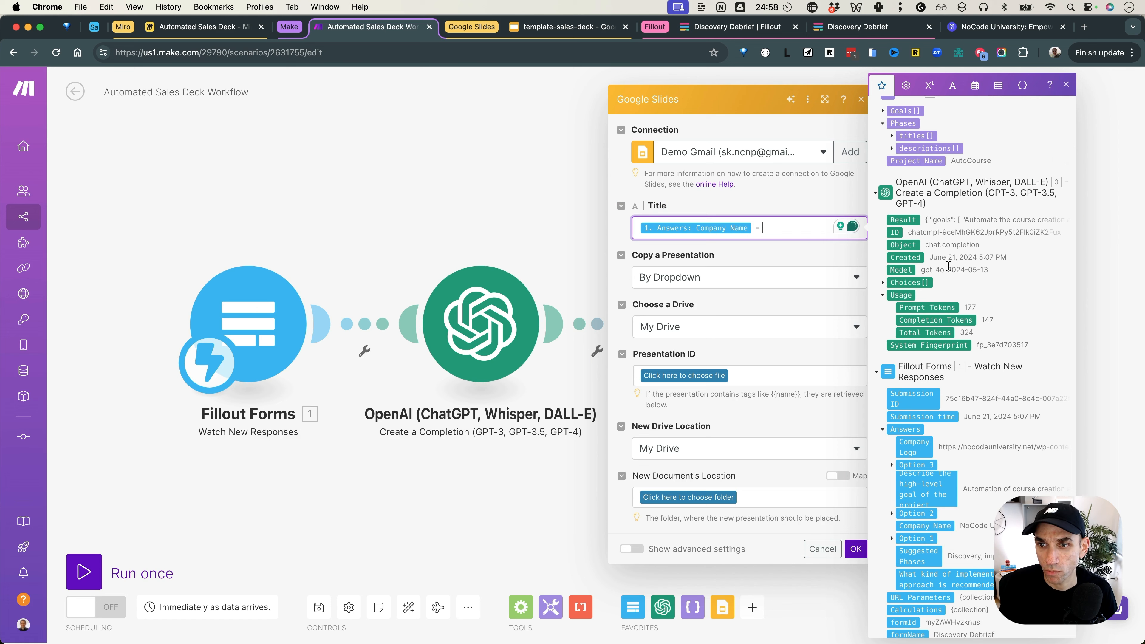
{"action": "scroll", "coordinate": [932, 233], "scroll_direction": "up", "scroll_amount": 3}
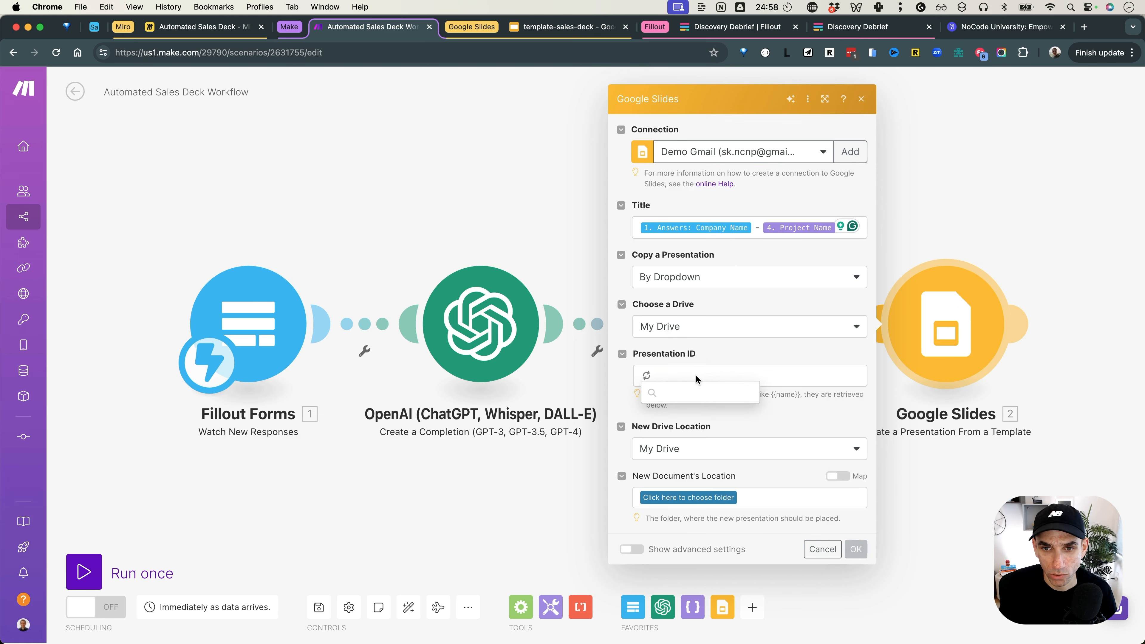
Step: Select the Google connection and template-sales-deck as the template presentation
{"action": "left_click", "coordinate": [732, 154]}
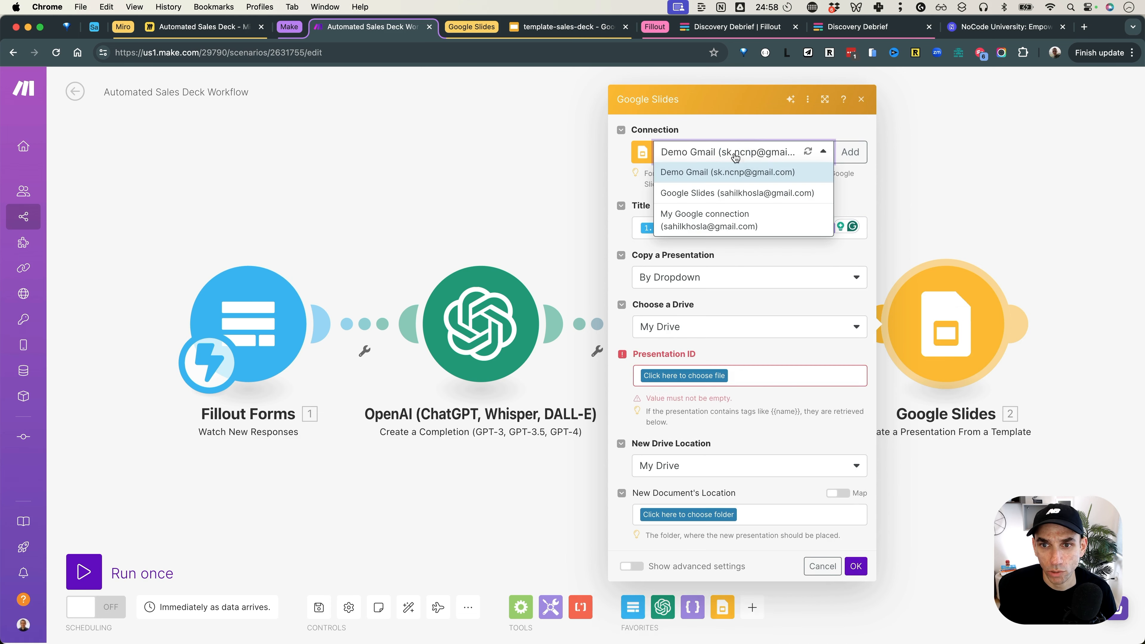
{"action": "left_click", "coordinate": [724, 192]}
{"action": "left_click", "coordinate": [684, 375]}
{"action": "left_click", "coordinate": [694, 405]}
{"action": "scroll", "coordinate": [737, 362], "scroll_direction": "down", "scroll_amount": 3}
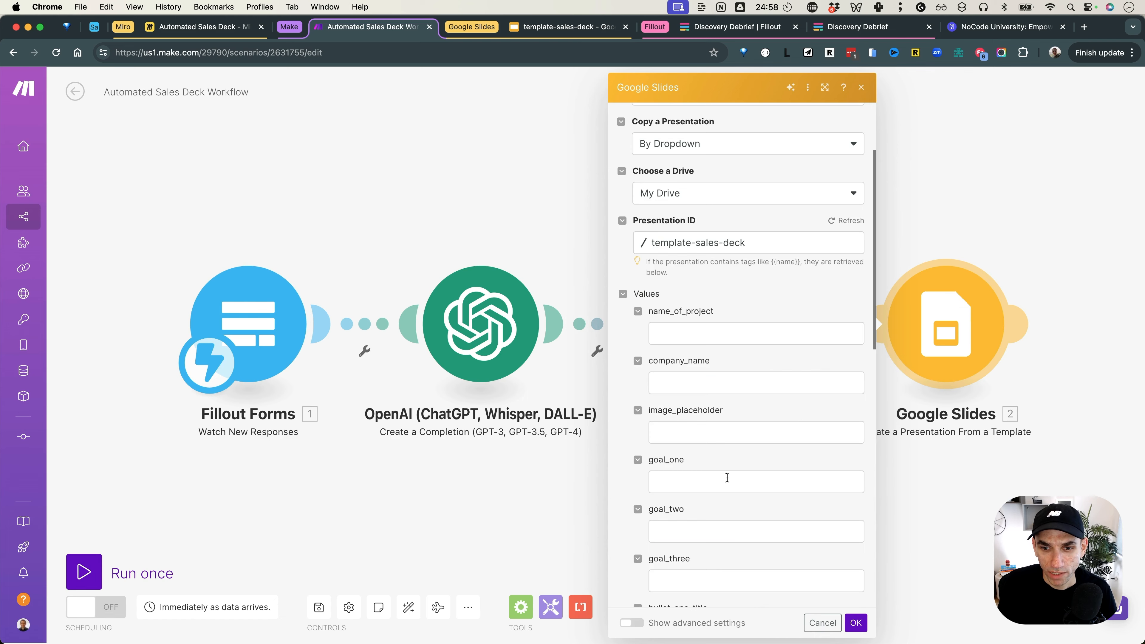
{"action": "scroll", "coordinate": [727, 477], "scroll_direction": "down", "scroll_amount": 3}
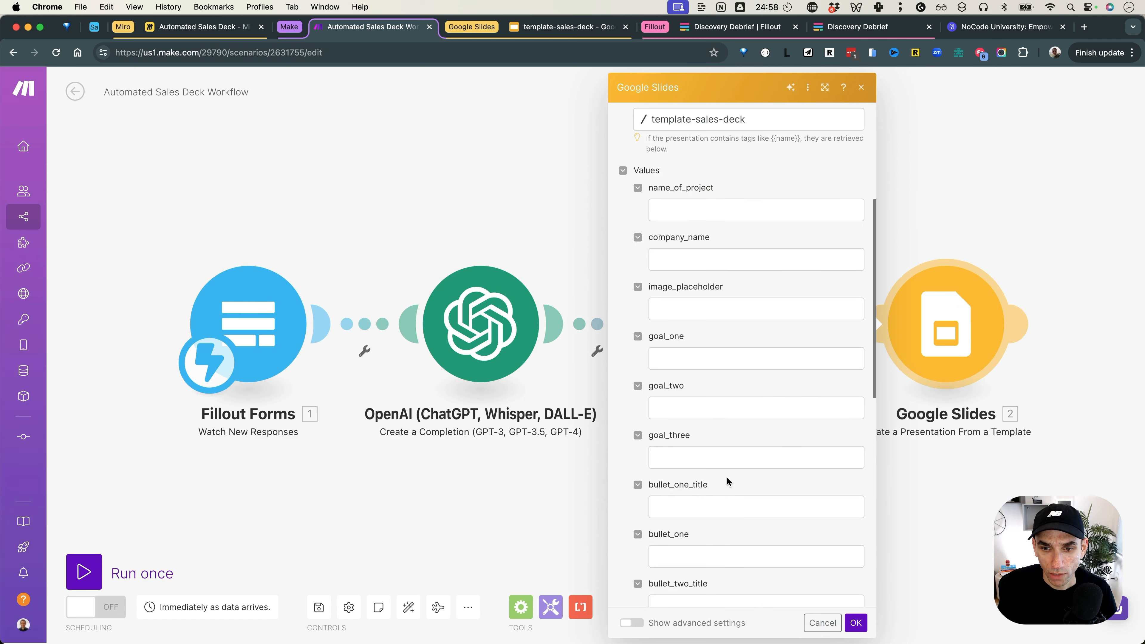
Step: Map 4. Project Name to name_of_project and 1. Answers: Company Name to company_name
{"action": "left_click", "coordinate": [707, 212]}
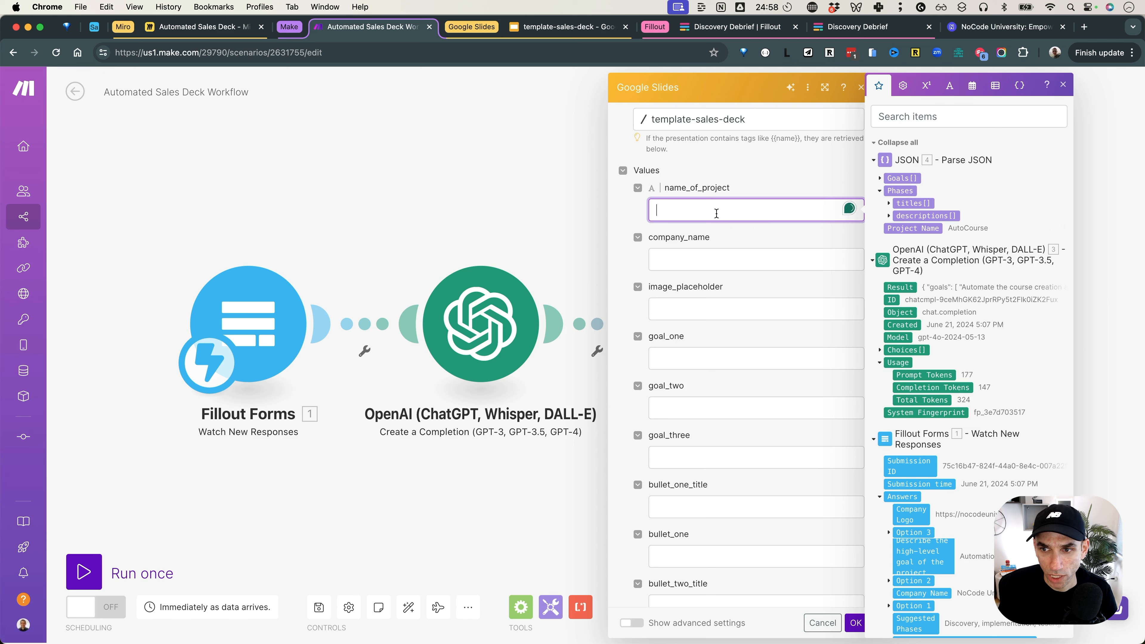
{"action": "left_click", "coordinate": [936, 229]}
{"action": "left_click", "coordinate": [736, 260]}
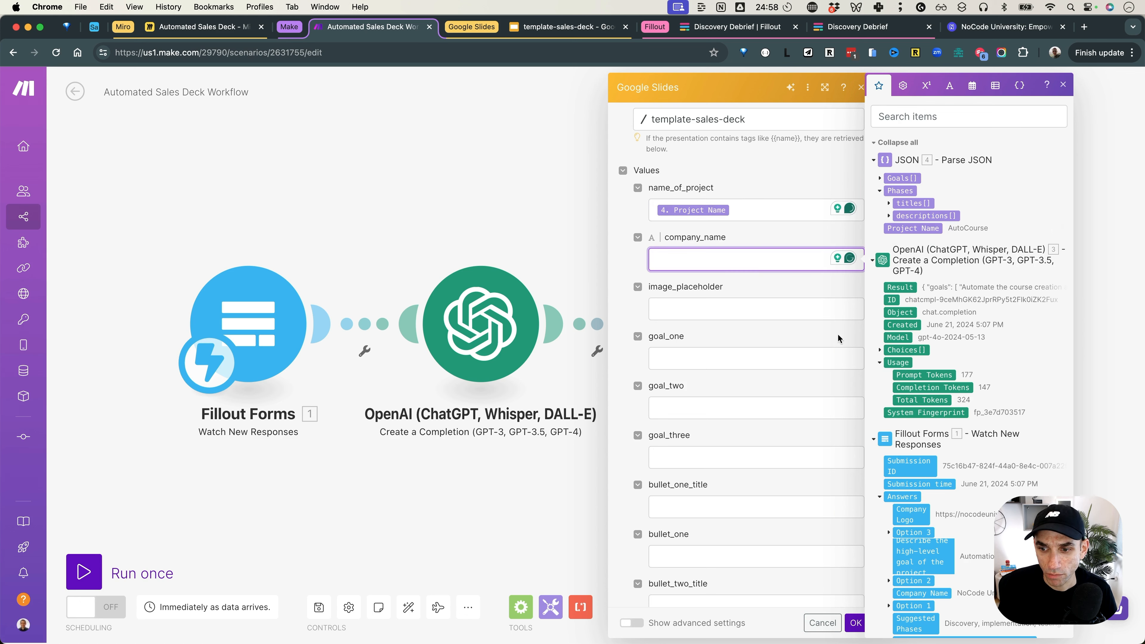
{"action": "scroll", "coordinate": [919, 451], "scroll_direction": "down", "scroll_amount": 1}
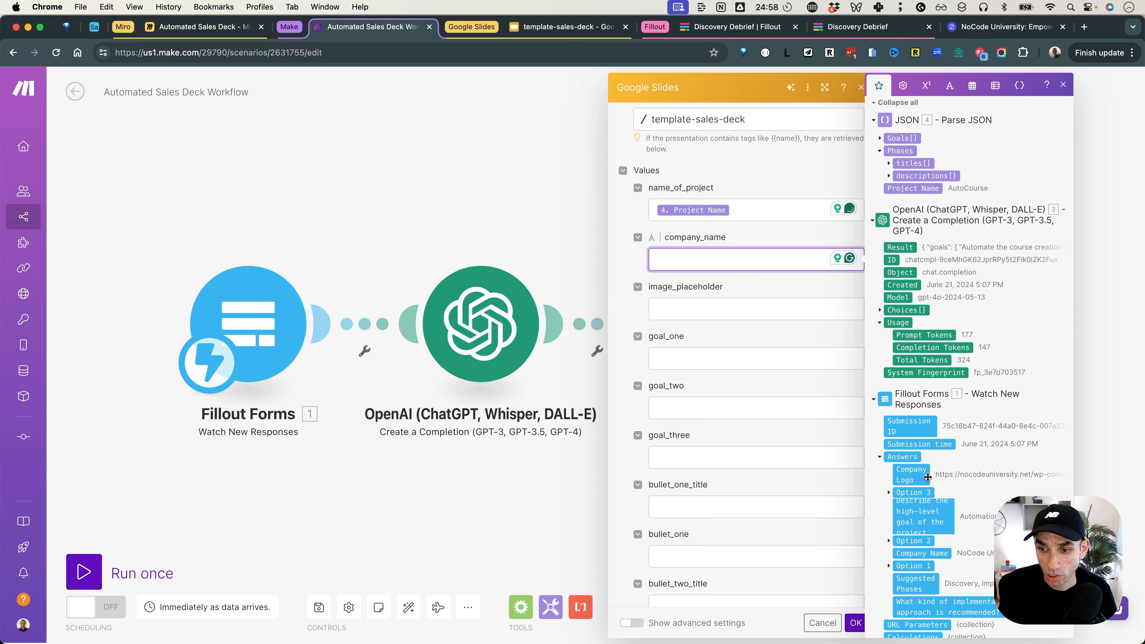
{"action": "left_click", "coordinate": [921, 553]}
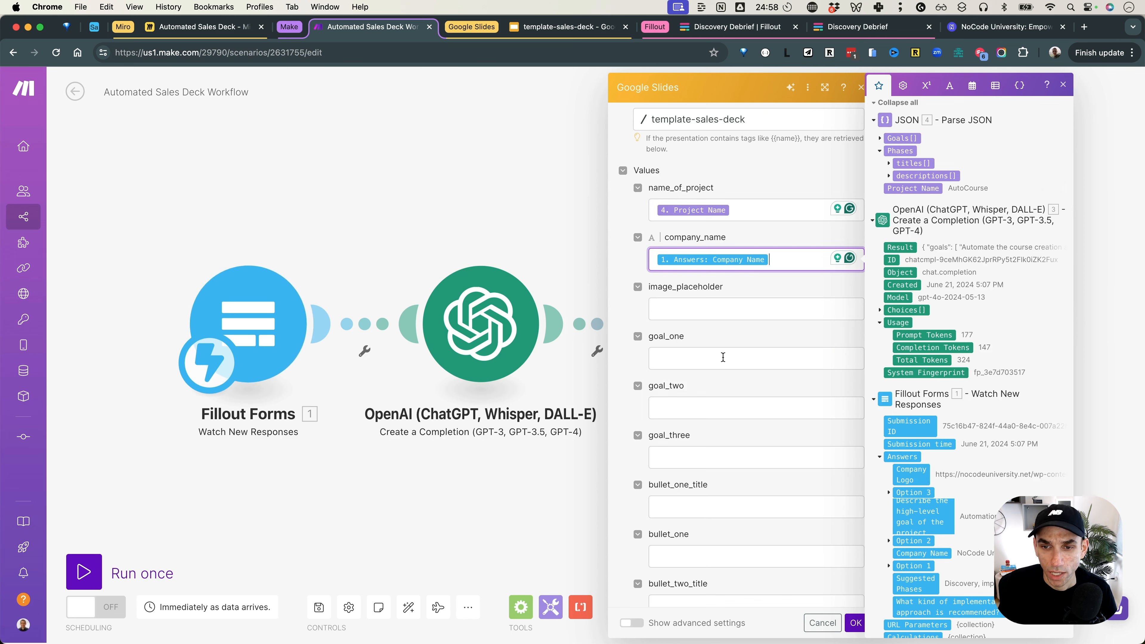
{"action": "left_click", "coordinate": [724, 311]}
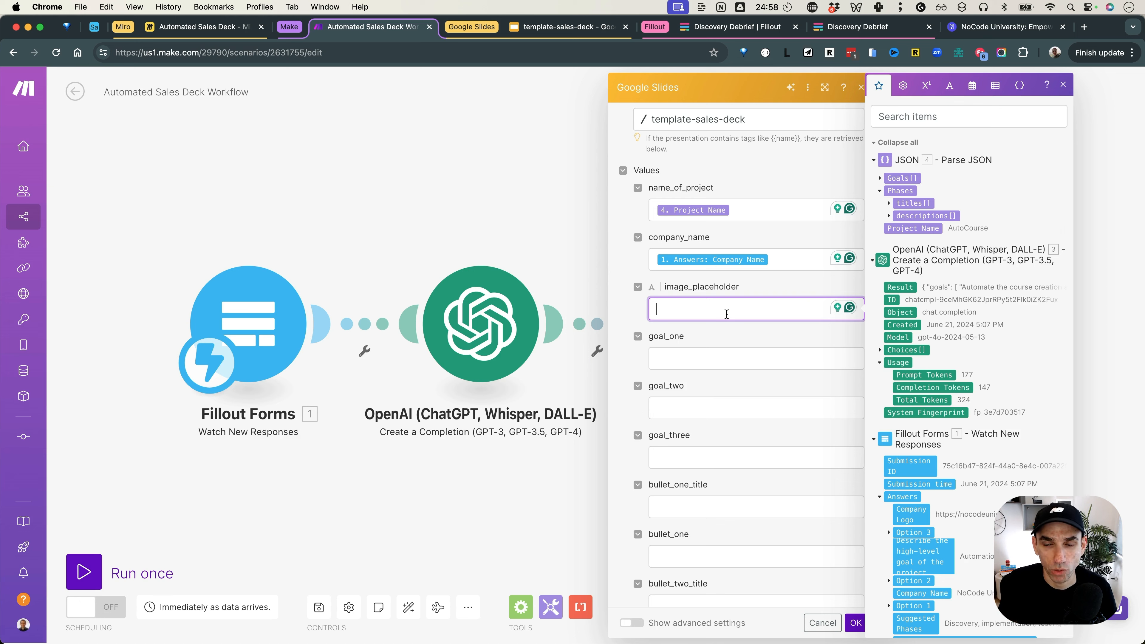
{"action": "key", "text": "Tab"}
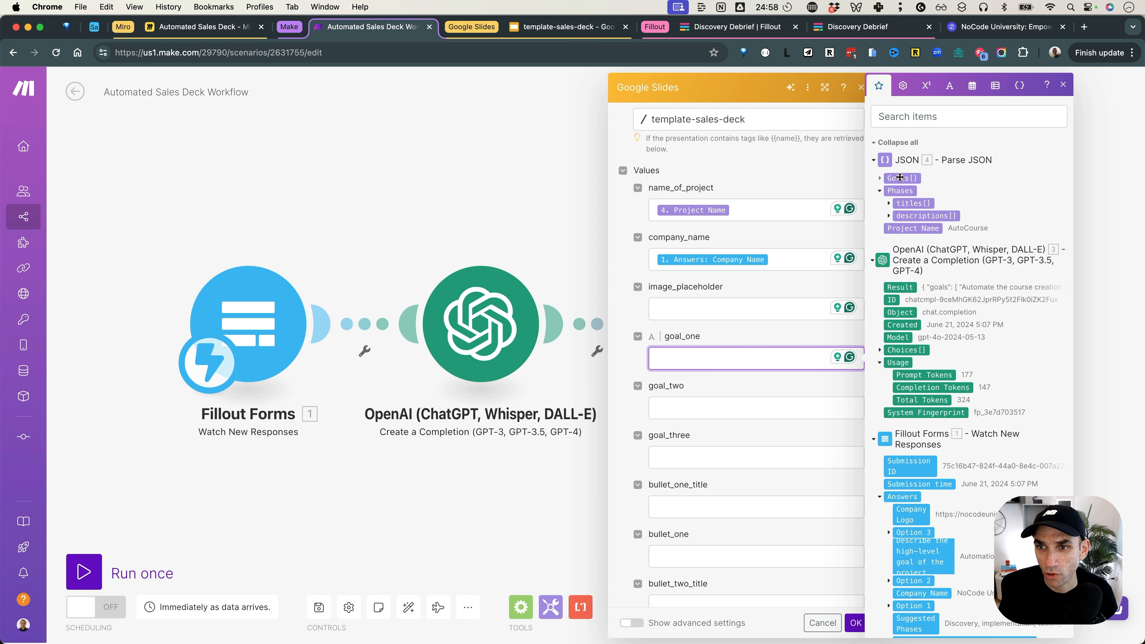
Step: Set goal_one to the formula get(4. Goals[]; 1)
{"action": "left_click", "coordinate": [882, 180]}
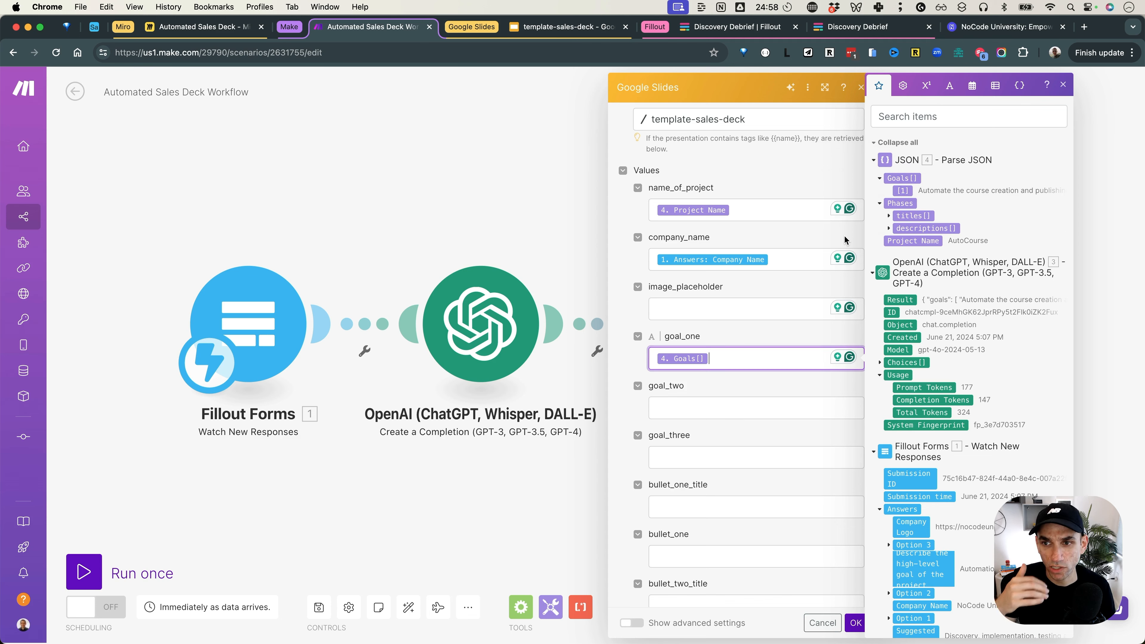
{"action": "key", "text": "BackSpace"}
{"action": "type", "text": "get("}
{"action": "left_click", "coordinate": [906, 179]}
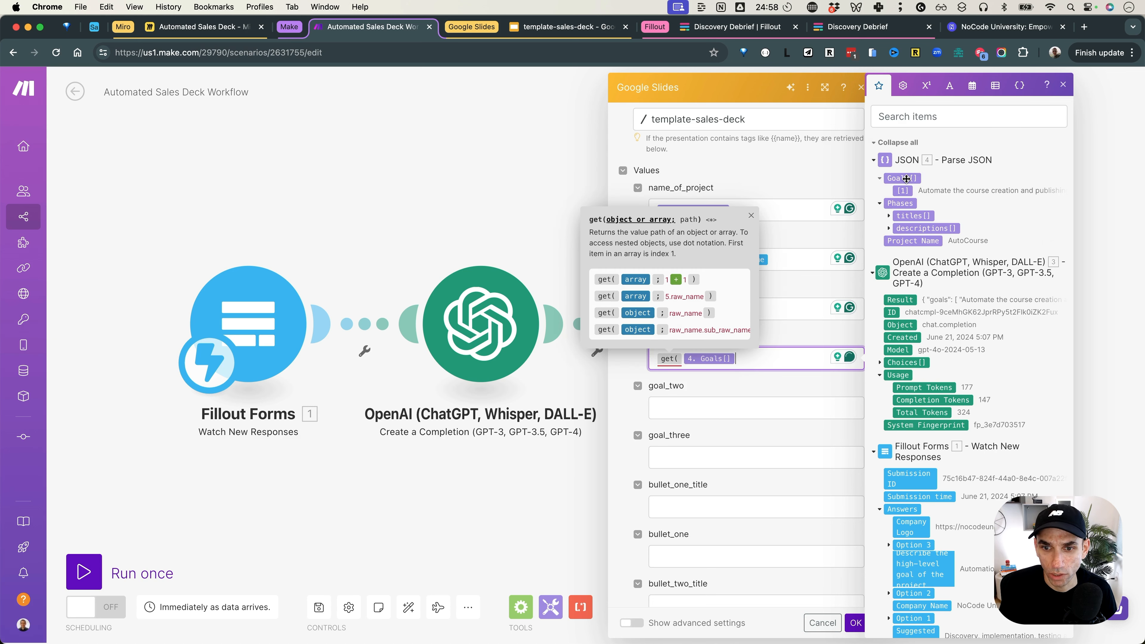
{"action": "type", "text": "; "}
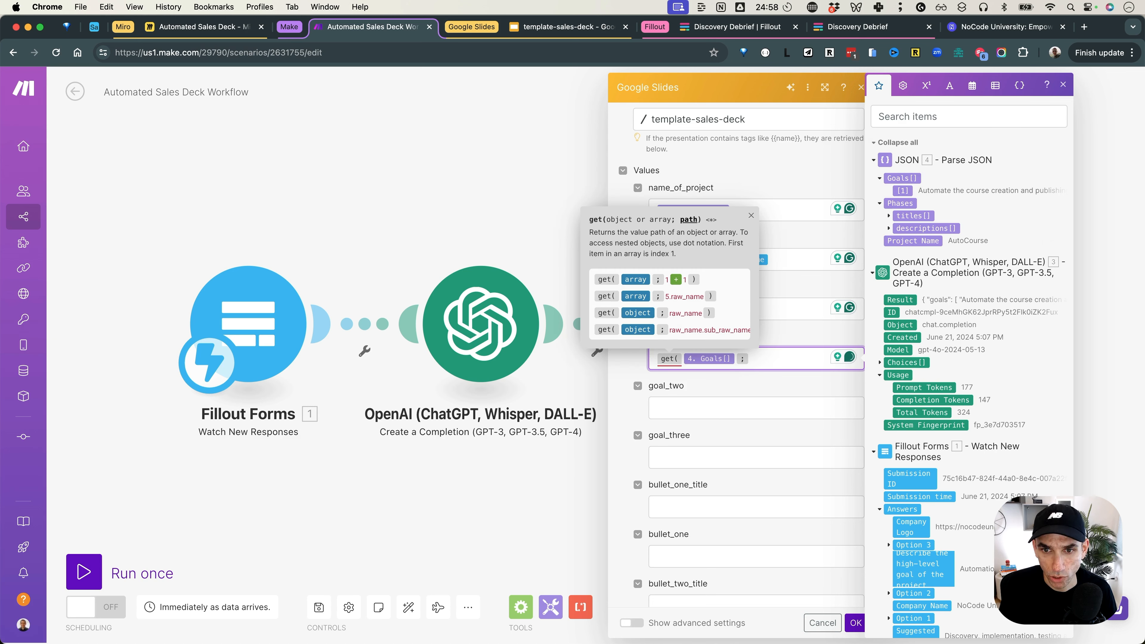
{"action": "type", "text": "1 )"}
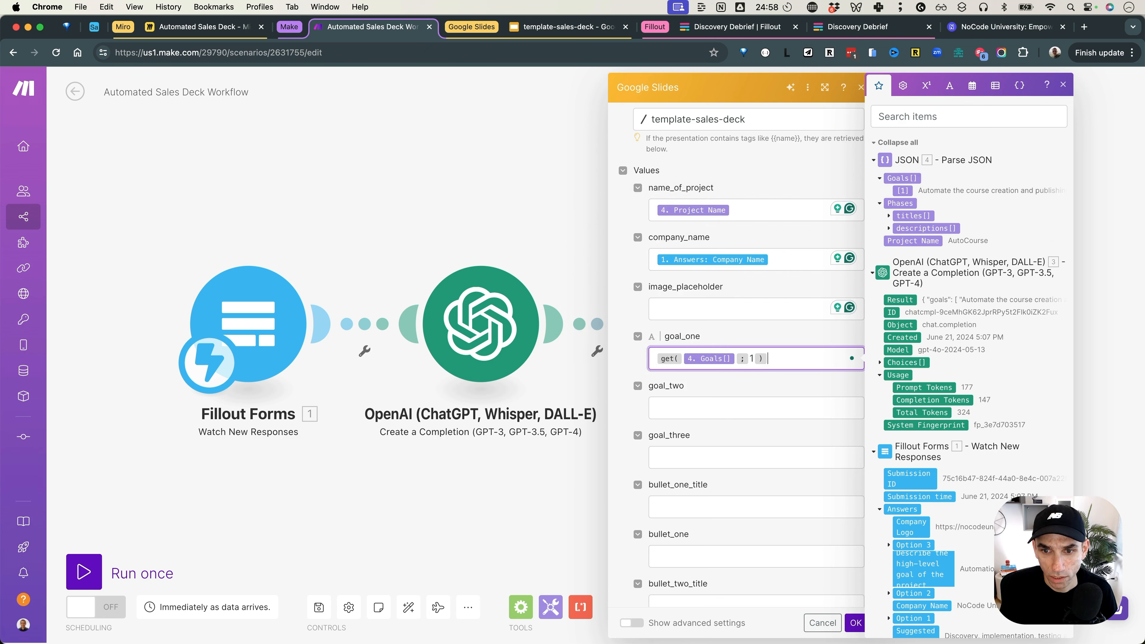
{"action": "key", "text": "super+a"}
{"action": "key", "text": "super+c"}
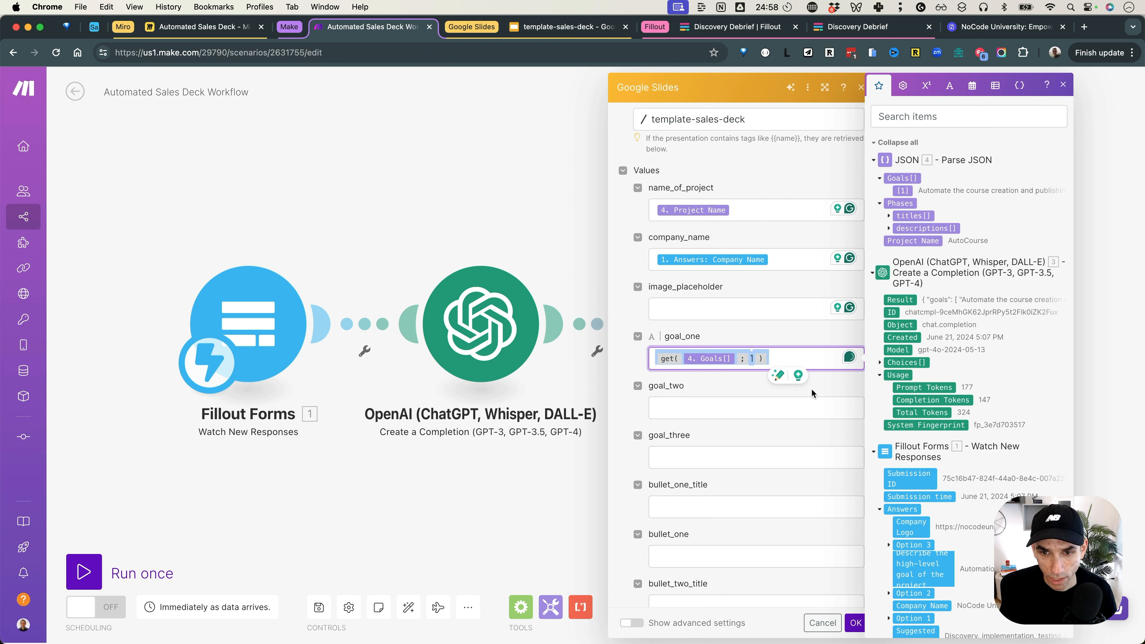
Step: Paste the goal_one formula into goal_two and goal_three
{"action": "left_click", "coordinate": [769, 399]}
{"action": "key", "text": "super+v"}
{"action": "left_click", "coordinate": [759, 456]}
{"action": "key", "text": "super+v"}
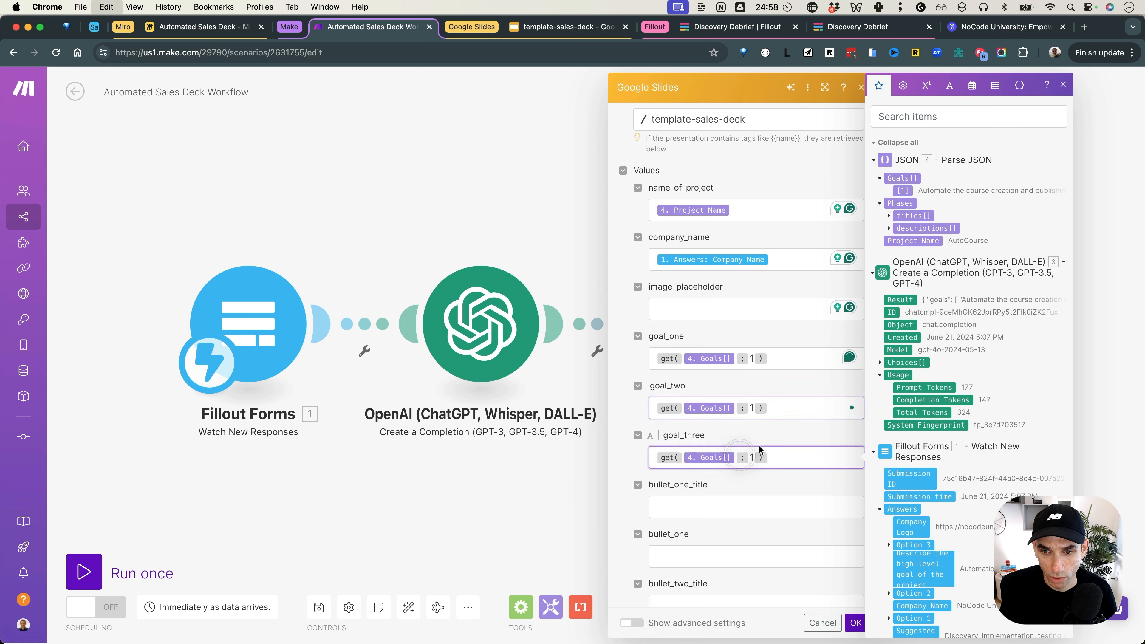
Step: Change the Goals index to 2 in goal_two and 3 in goal_three
{"action": "left_click", "coordinate": [790, 406]}
{"action": "key", "text": "Left"}
{"action": "key", "text": "BackSpace"}
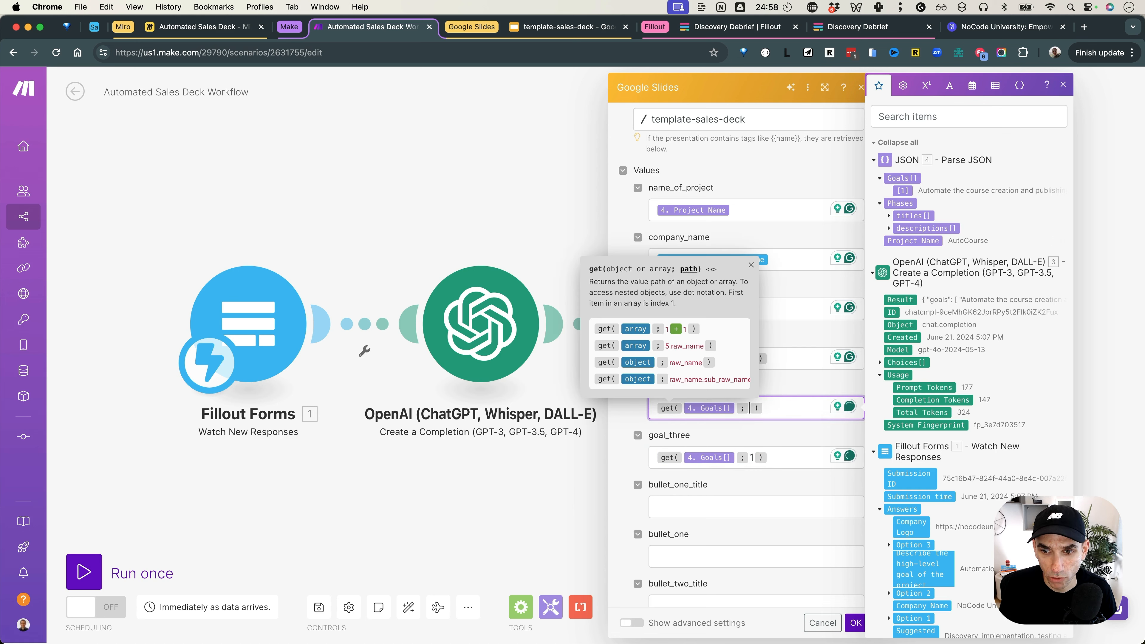
{"action": "type", "text": "2"}
{"action": "left_click", "coordinate": [780, 457]}
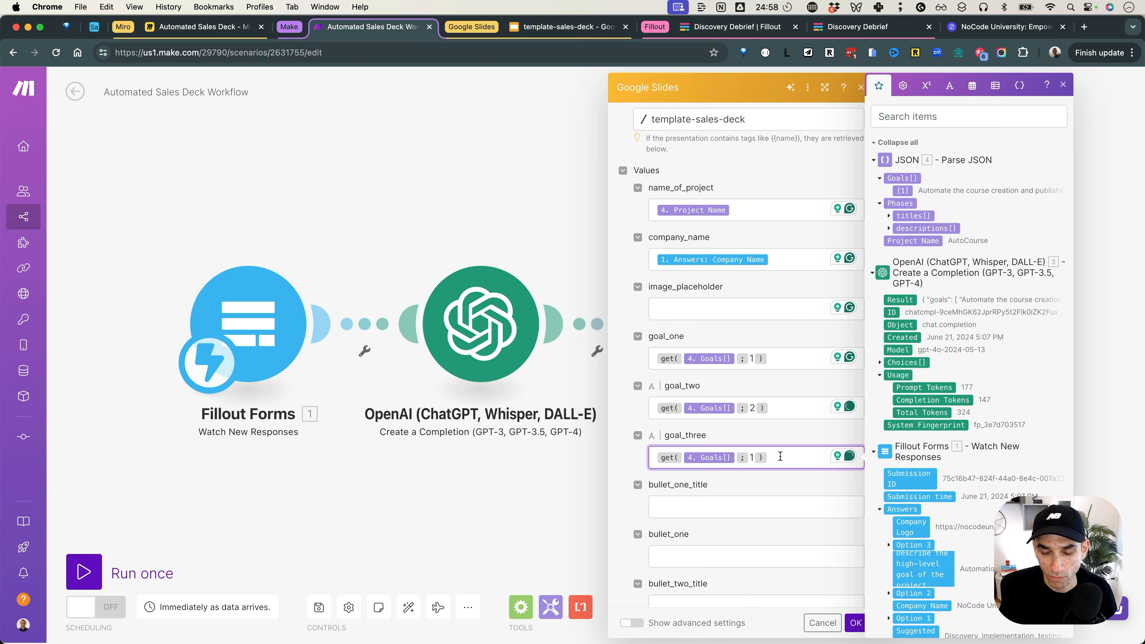
{"action": "key", "text": "BackSpace"}
{"action": "type", "text": "3"}
{"action": "left_click", "coordinate": [806, 439]}
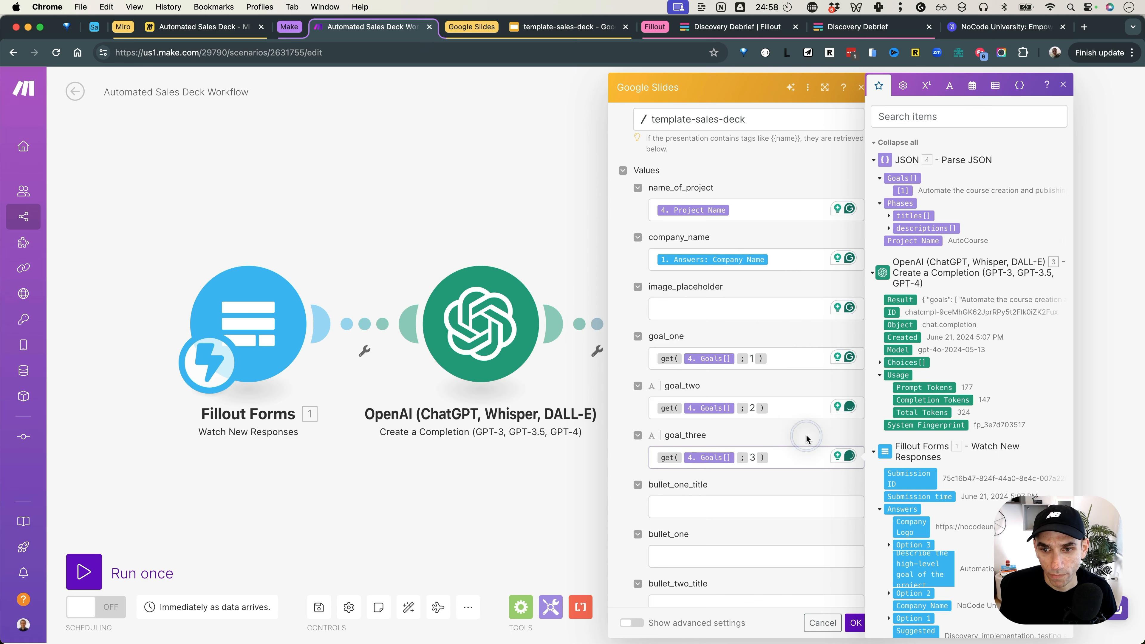
{"action": "scroll", "coordinate": [807, 397], "scroll_direction": "down", "scroll_amount": 3}
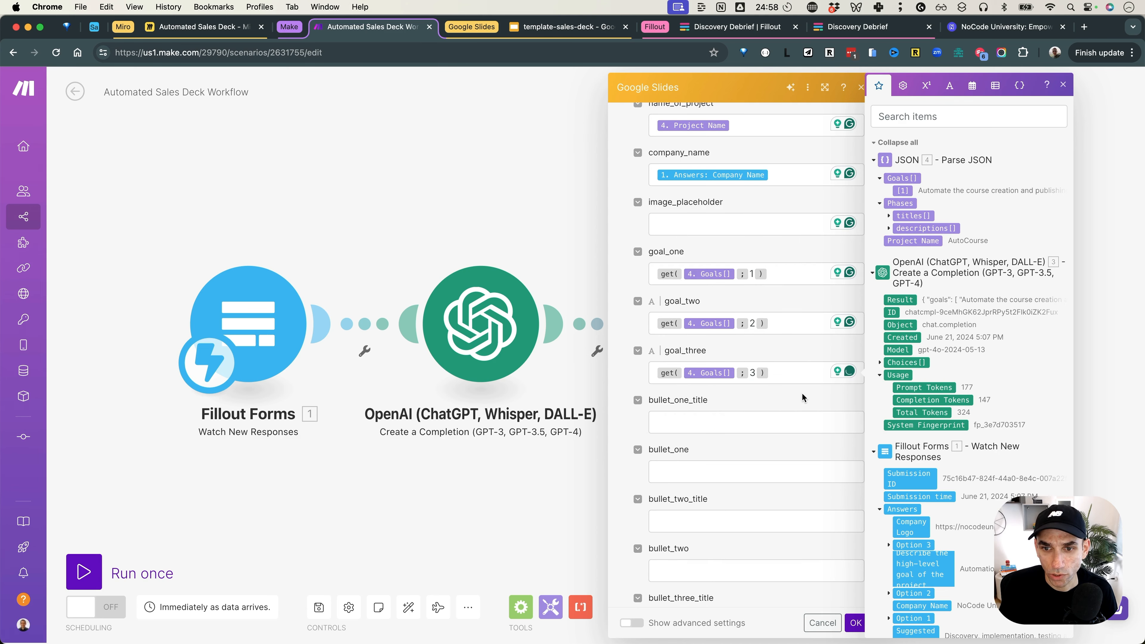
{"action": "left_click", "coordinate": [693, 426]}
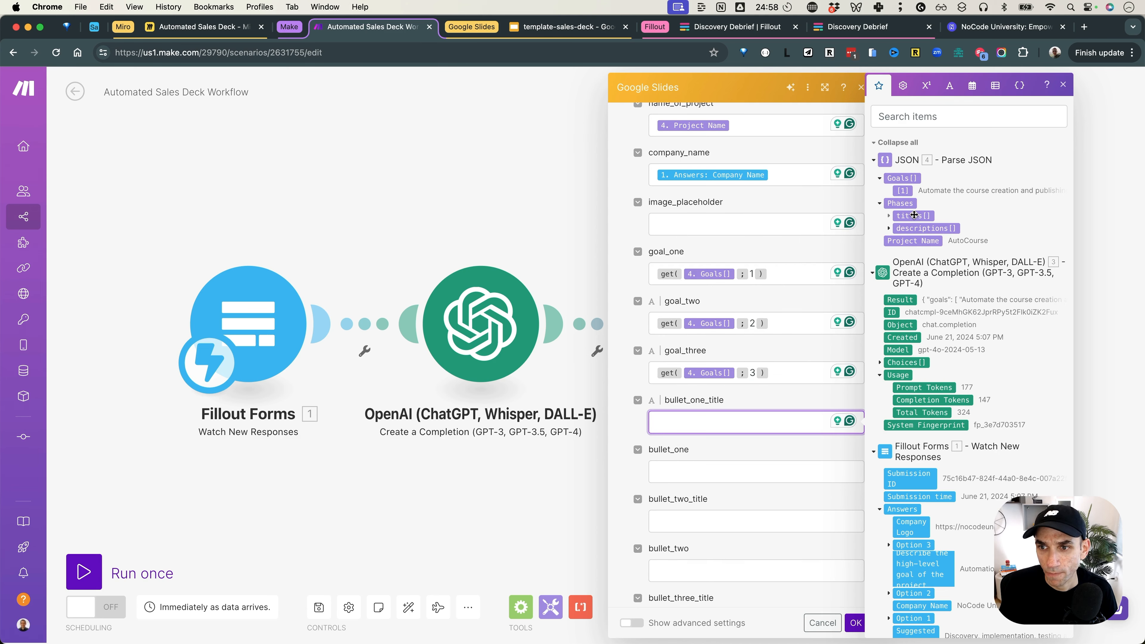
Step: Inspect the {{bullet_one_title}} and {{bullet_one}} tags on template slide 4, then return to Make
{"action": "left_click", "coordinate": [541, 28]}
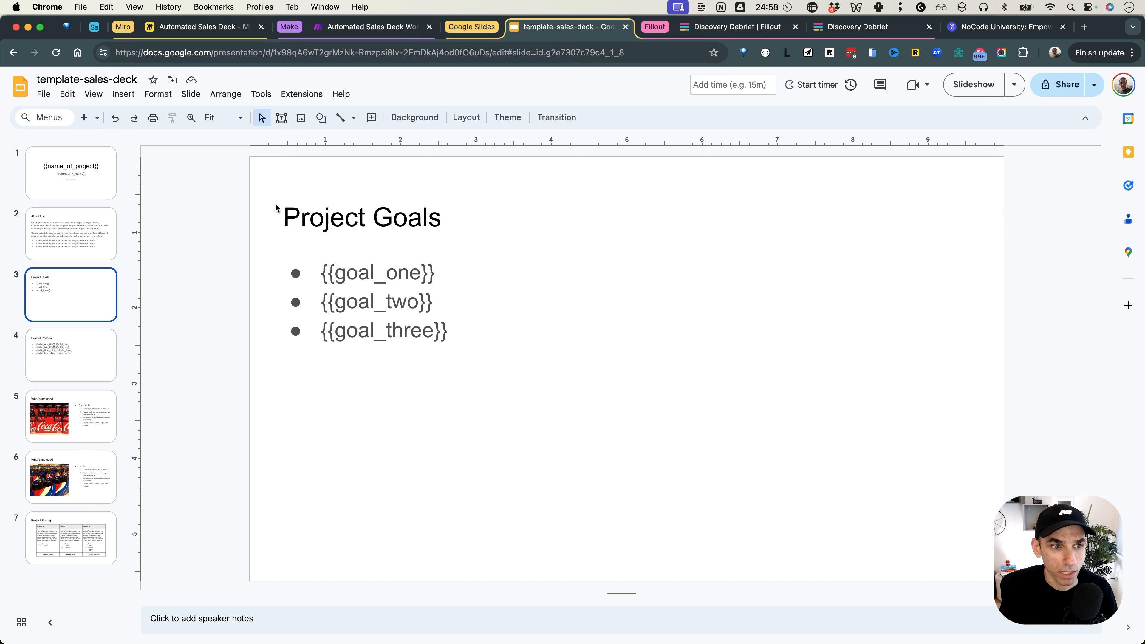
{"action": "left_click", "coordinate": [100, 341]}
{"action": "double_click", "coordinate": [455, 271]}
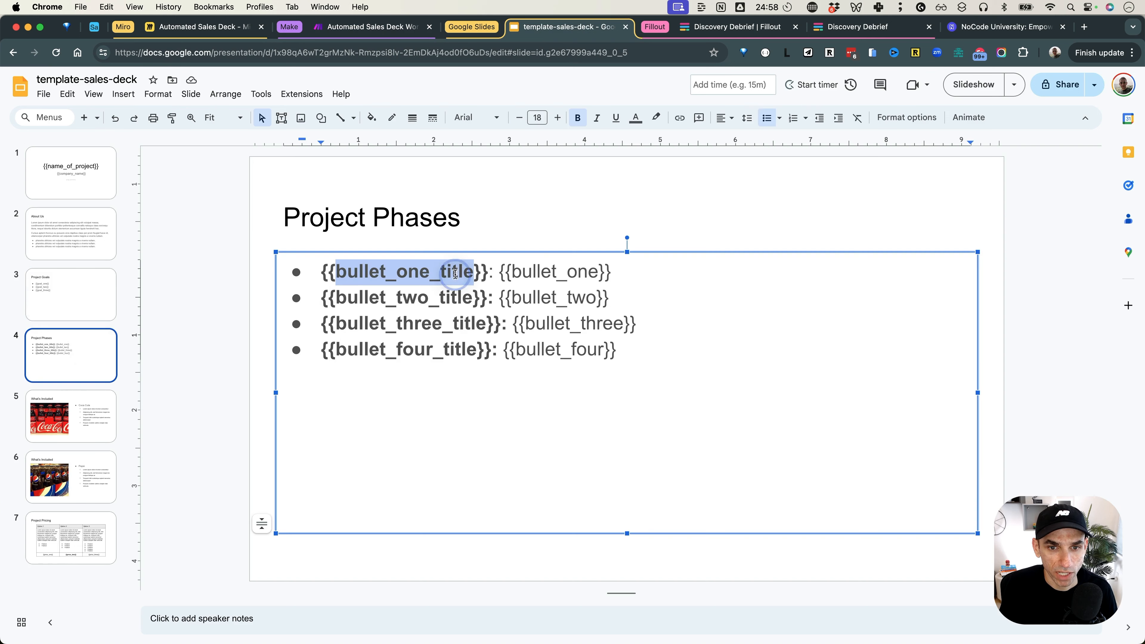
{"action": "left_click", "coordinate": [540, 273]}
{"action": "double_click", "coordinate": [539, 272]}
{"action": "left_click_drag", "start_coordinate": [609, 272], "coordinate": [322, 276]}
{"action": "left_click", "coordinate": [432, 284]}
{"action": "double_click", "coordinate": [407, 272]}
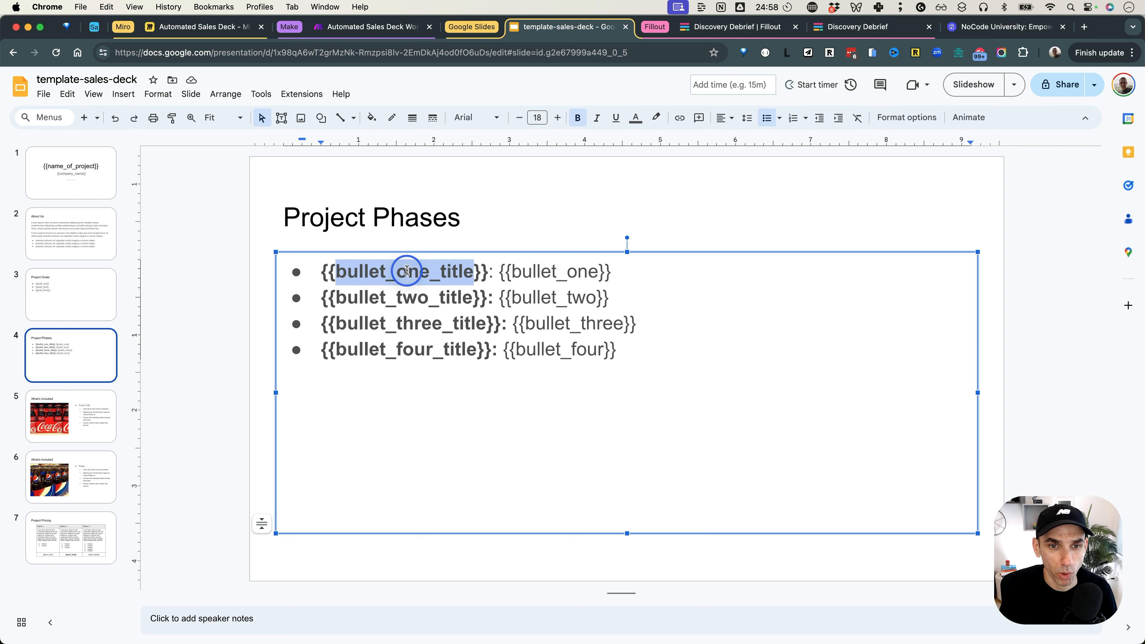
{"action": "double_click", "coordinate": [534, 273]}
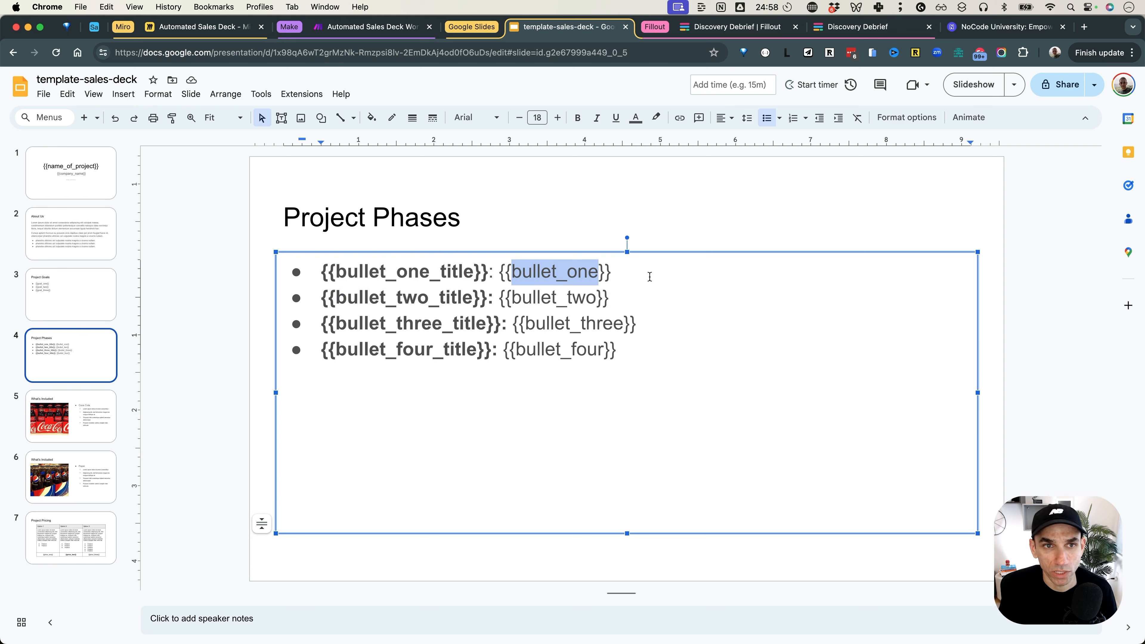
{"action": "left_click", "coordinate": [366, 28]}
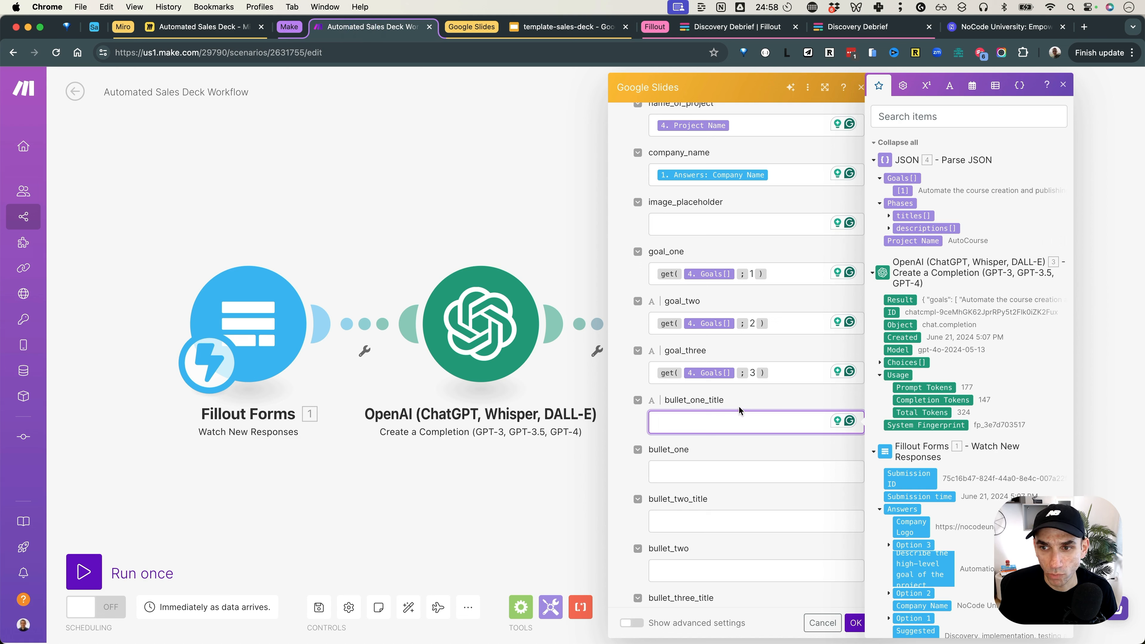
Step: Enter get(Phases titles; 1) in bullet_one_title and clear a formula mistakenly pasted into bullet_one
{"action": "left_click", "coordinate": [888, 218]}
{"action": "left_click", "coordinate": [740, 423]}
{"action": "type", "text": "g"}
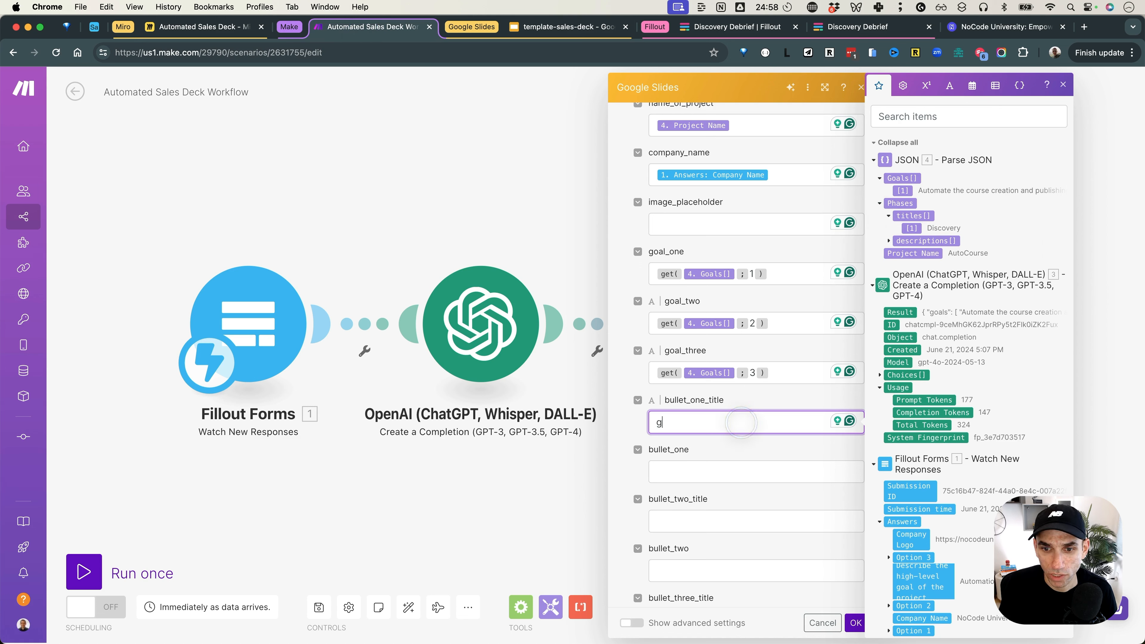
{"action": "type", "text": "et("}
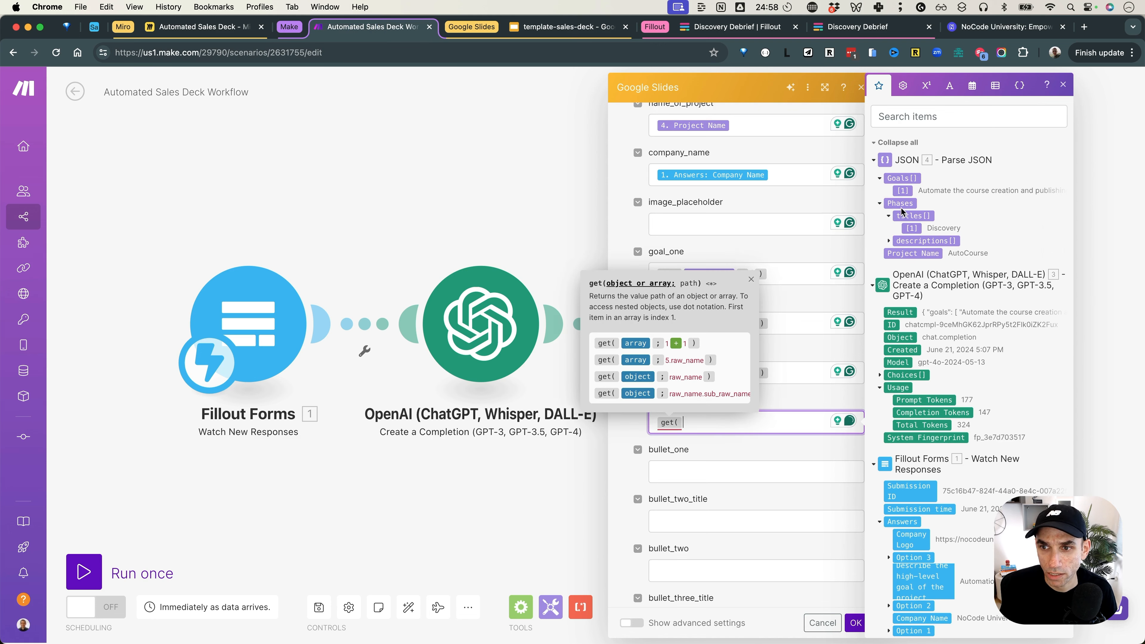
{"action": "left_click", "coordinate": [913, 215]}
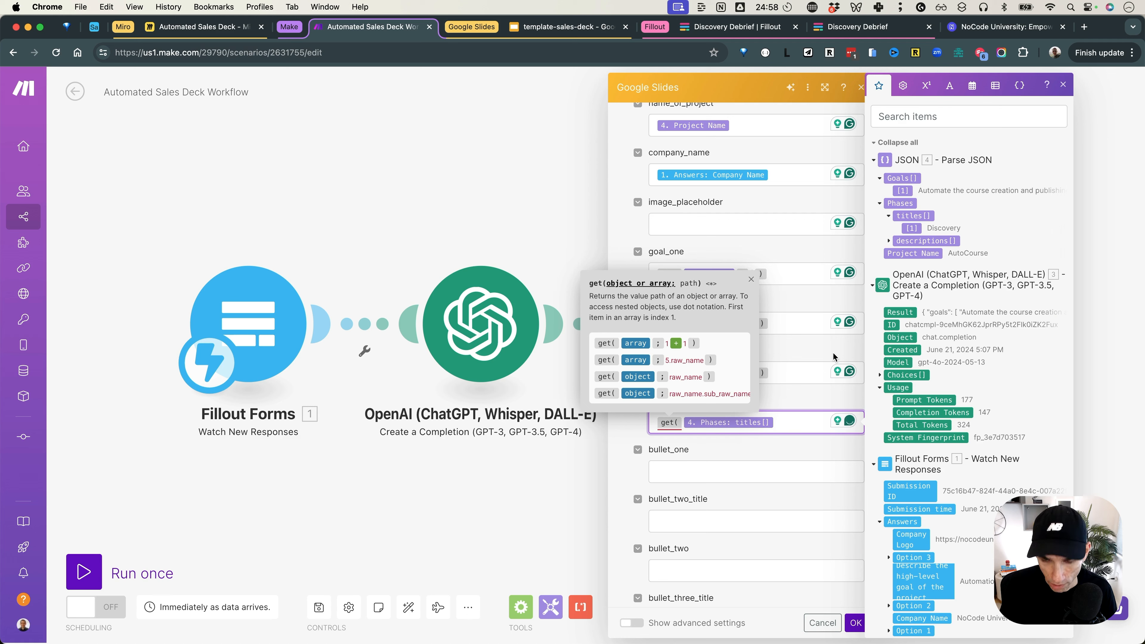
{"action": "type", "text": ";1)"}
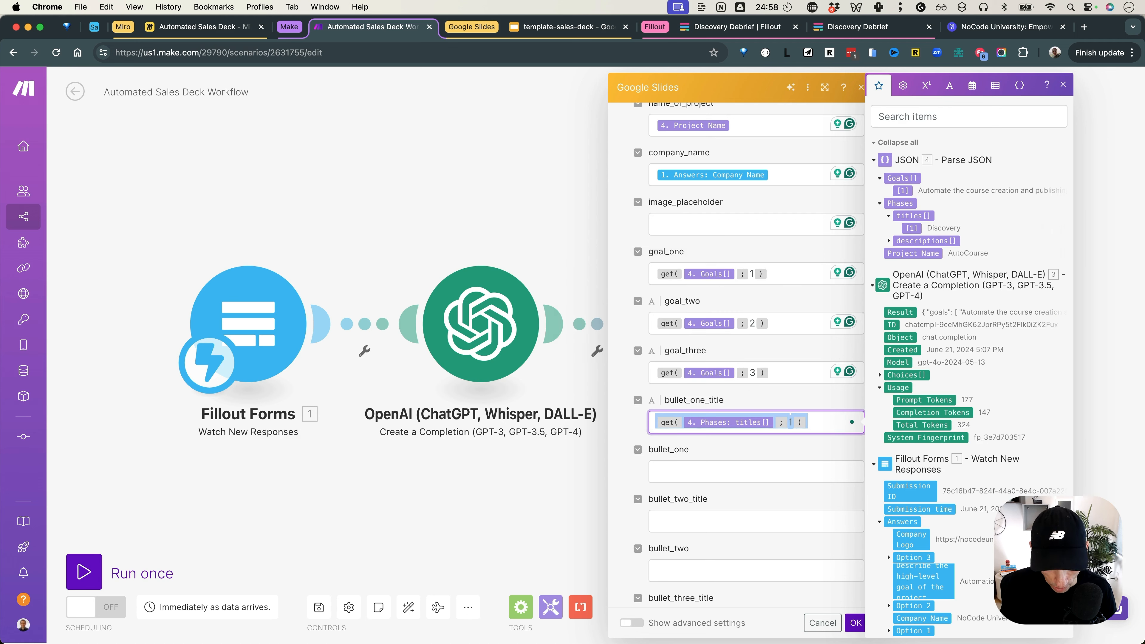
{"action": "left_click", "coordinate": [736, 485]}
{"action": "type", "text": "get( 4. Phases: titles[] ; 1 )"}
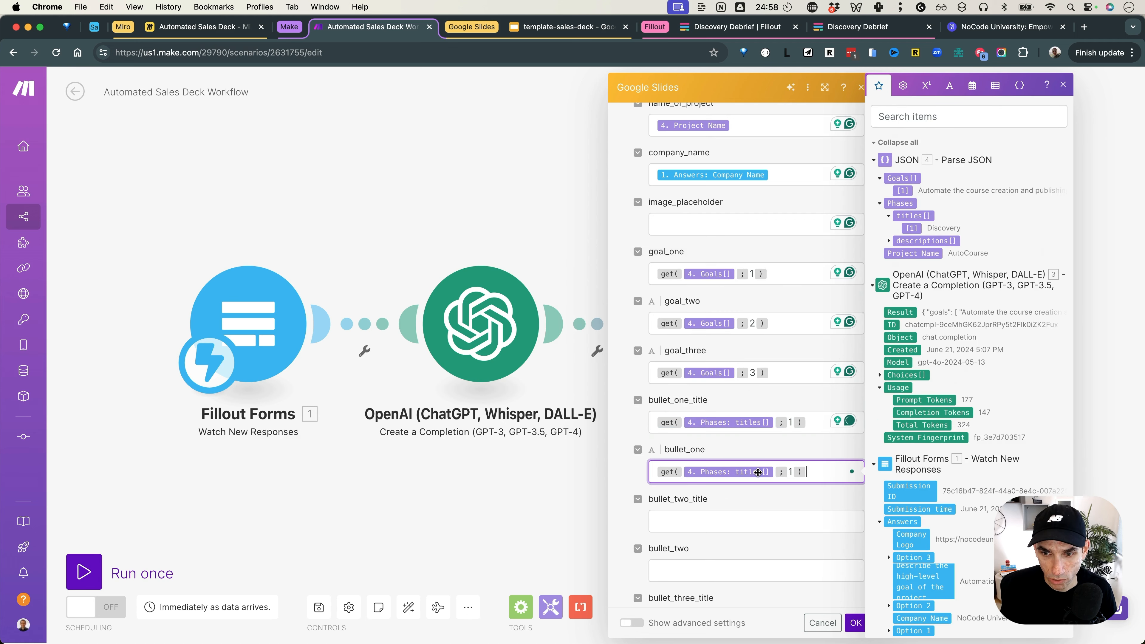
{"action": "key", "text": "Left"}
{"action": "key", "text": "BackSpace"}
{"action": "type", "text": "2"}
{"action": "left_click", "coordinate": [748, 515]}
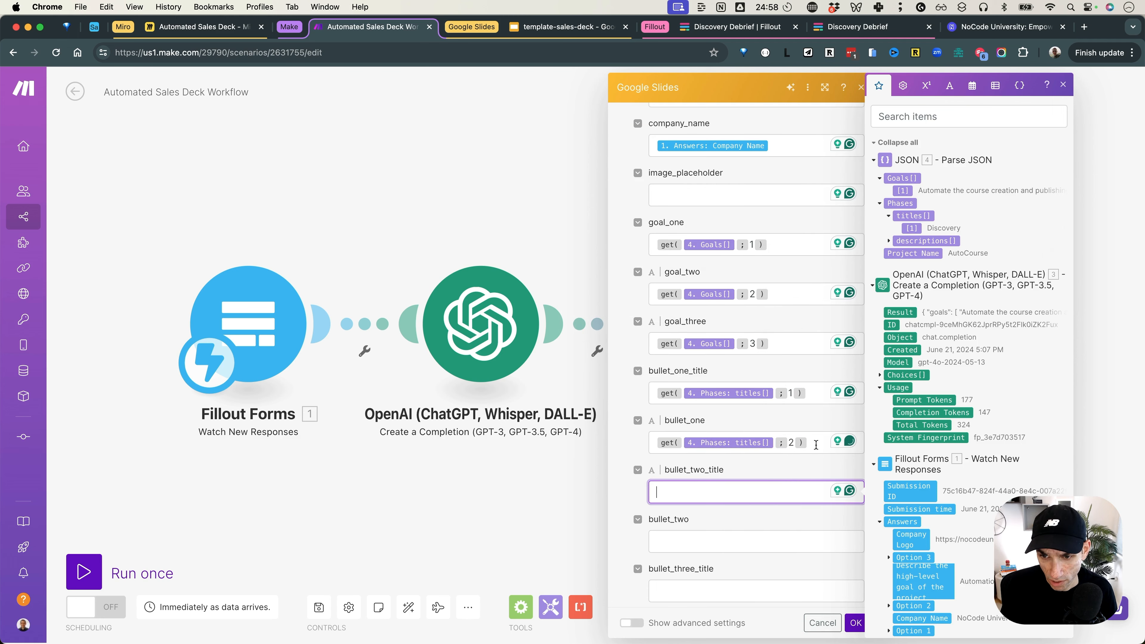
{"action": "left_click", "coordinate": [814, 442]}
{"action": "key", "text": "super+a"}
{"action": "key", "text": "BackSpace"}
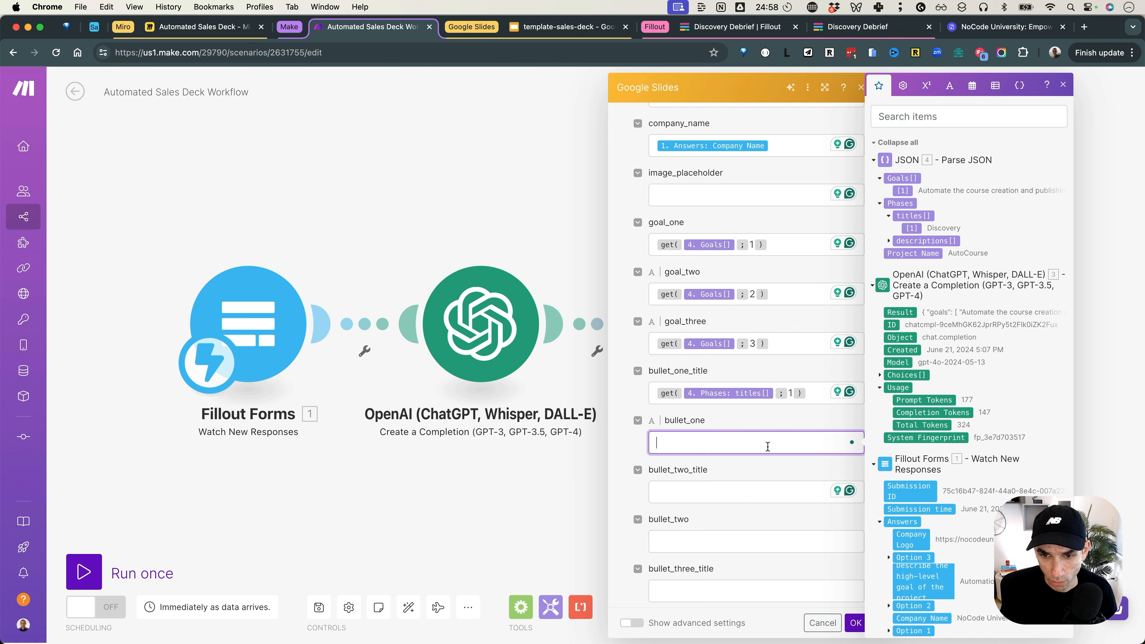
Step: Paste the titles formula into bullet_two_title through bullet_four_title with indexes 2, 3 and 4
{"action": "left_click", "coordinate": [741, 466]}
{"action": "type", "text": "get(4. Phases: titles[];1)"}
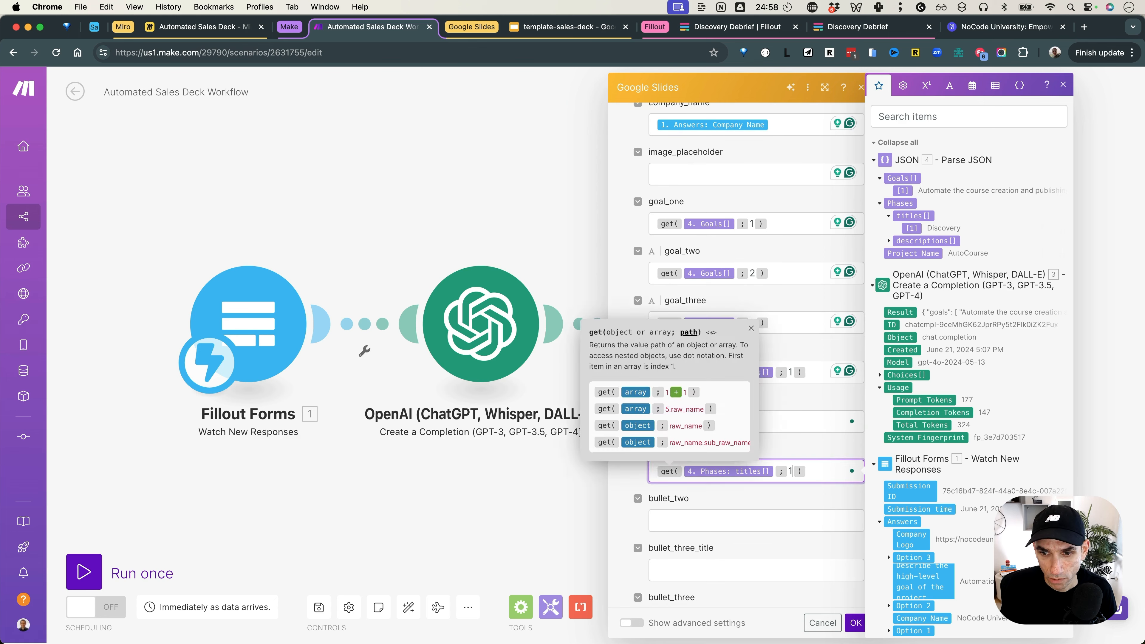
{"action": "key", "text": "Left"}
{"action": "key", "text": "BackSpace"}
{"action": "type", "text": "2"}
{"action": "scroll", "coordinate": [731, 510], "scroll_direction": "down", "scroll_amount": 1}
{"action": "left_click", "coordinate": [733, 508]}
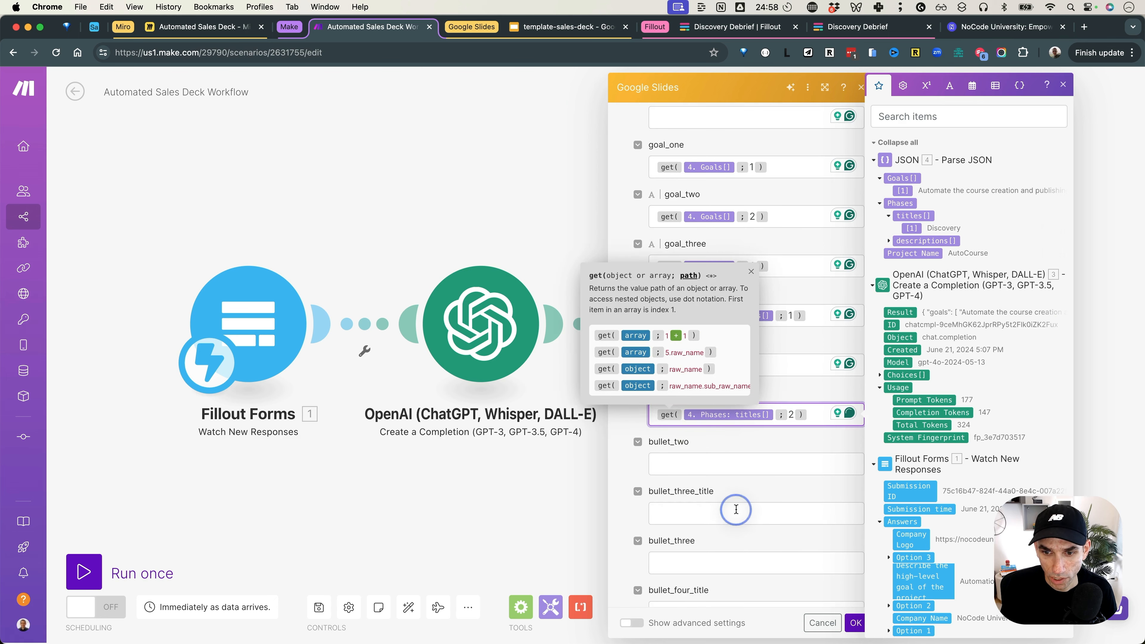
{"action": "type", "text": "get(4. Phases: titles[];1)"}
{"action": "key", "text": "Left"}
{"action": "key", "text": "BackSpace"}
{"action": "type", "text": "3"}
{"action": "left_click", "coordinate": [716, 478]}
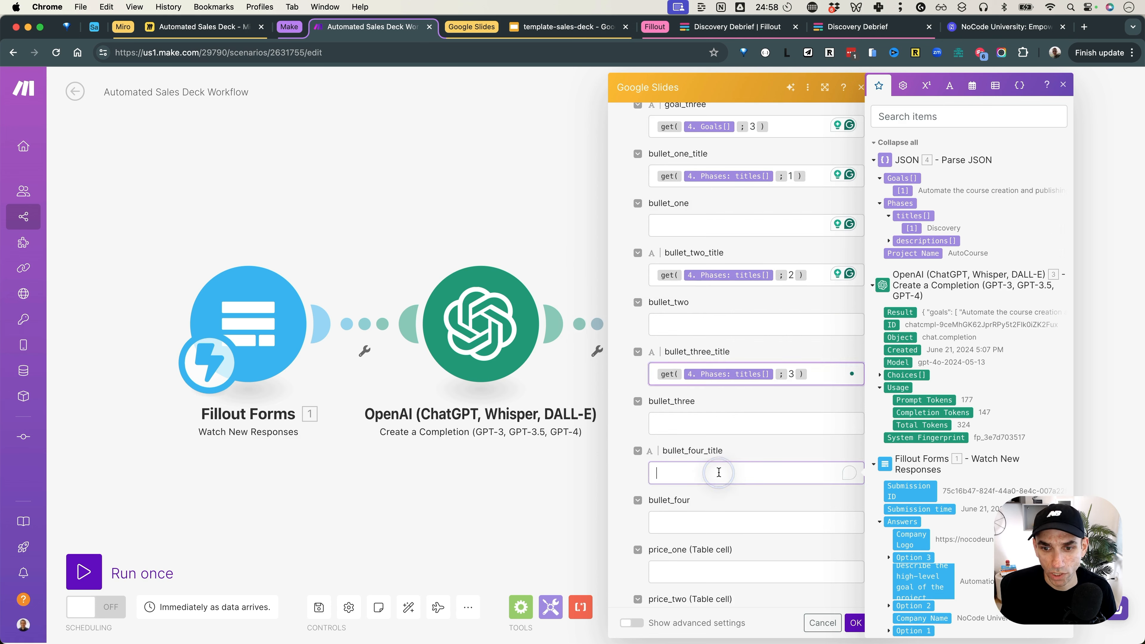
{"action": "type", "text": "get(4. Phases: titles[];1)"}
{"action": "key", "text": "Left"}
{"action": "key", "text": "BackSpace"}
{"action": "type", "text": "4"}
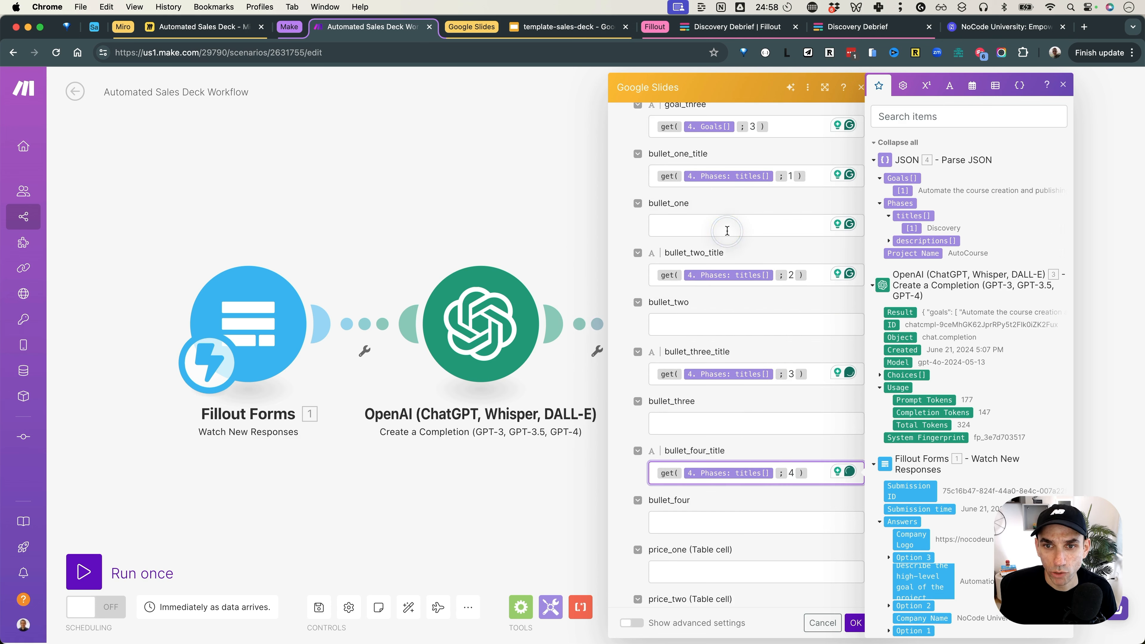
Step: Enter get(Phases descriptions; 1) in bullet_one and select it for copying
{"action": "left_click", "coordinate": [726, 229]}
{"action": "type", "text": "get"}
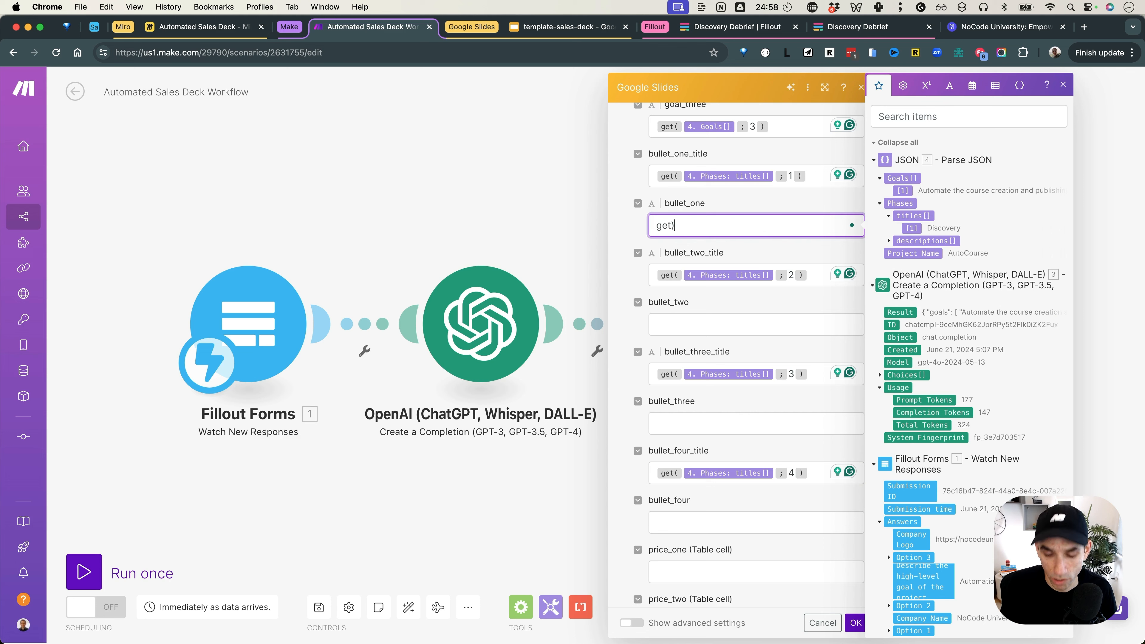
{"action": "type", "text": "("}
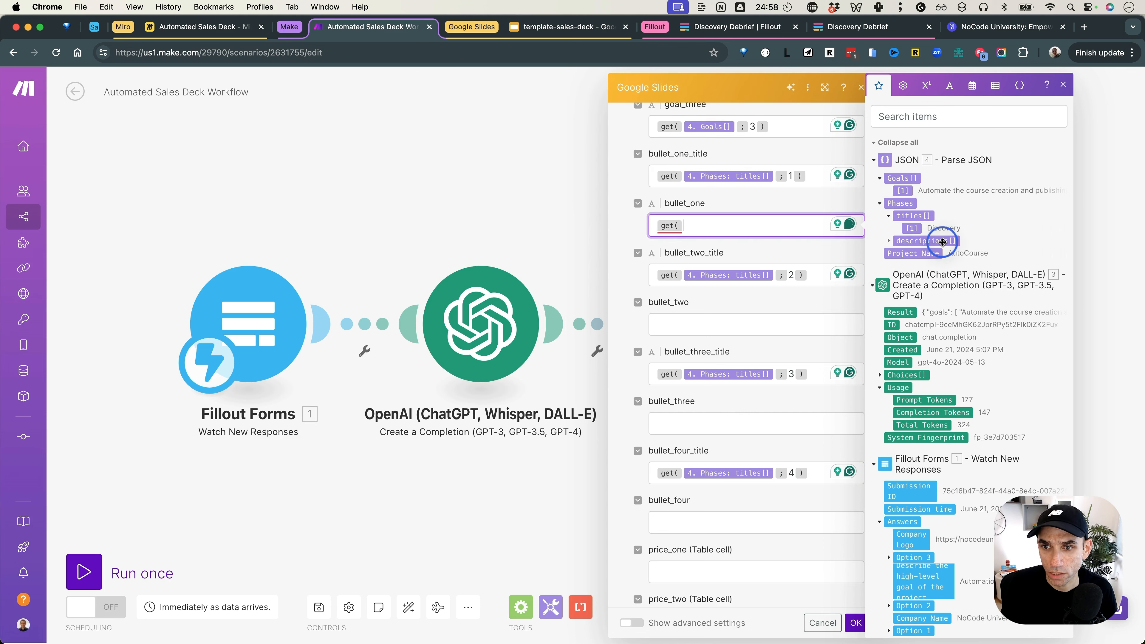
{"action": "left_click", "coordinate": [944, 241]}
{"action": "type", "text": "; 1 "}
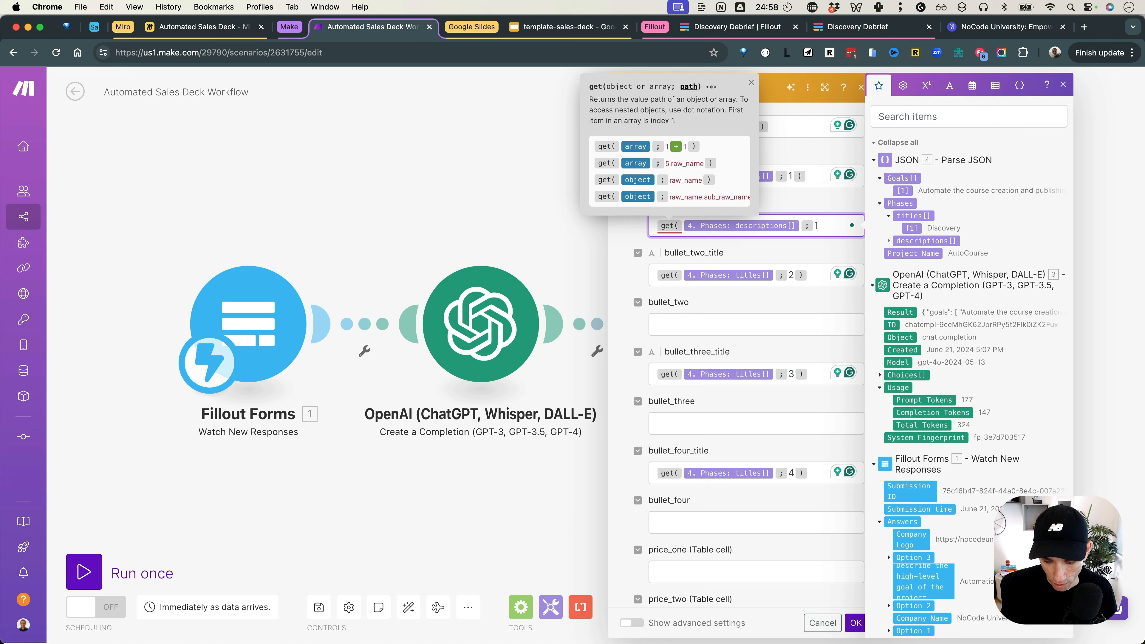
{"action": "type", "text": ")"}
{"action": "key", "text": "ctrl+a"}
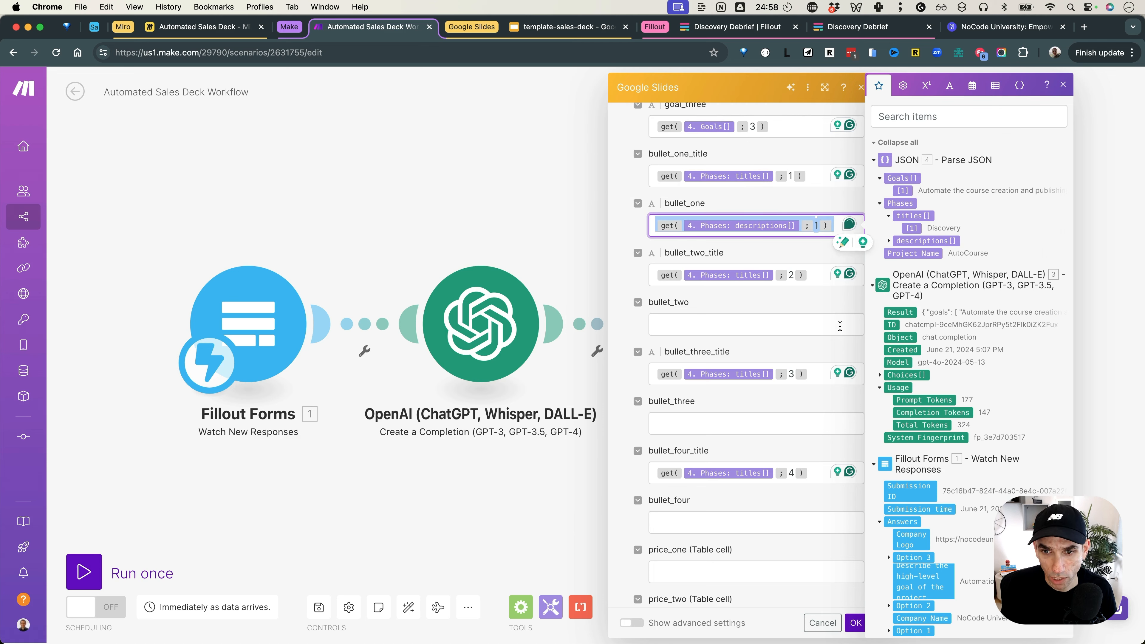
Step: Paste the descriptions formula into bullet_two through bullet_four, changing the index to 2, 3 and 4
{"action": "left_click", "coordinate": [826, 325]}
{"action": "type", "text": "get(4. Phases: descriptions[];1)"}
{"action": "key", "text": "Left"}
{"action": "key", "text": "BackSpace"}
{"action": "type", "text": "2"}
{"action": "left_click", "coordinate": [784, 417]}
{"action": "type", "text": "get(4. Phases: descriptions[];1)"}
{"action": "key", "text": "Left"}
{"action": "key", "text": "BackSpace"}
{"action": "type", "text": "3"}
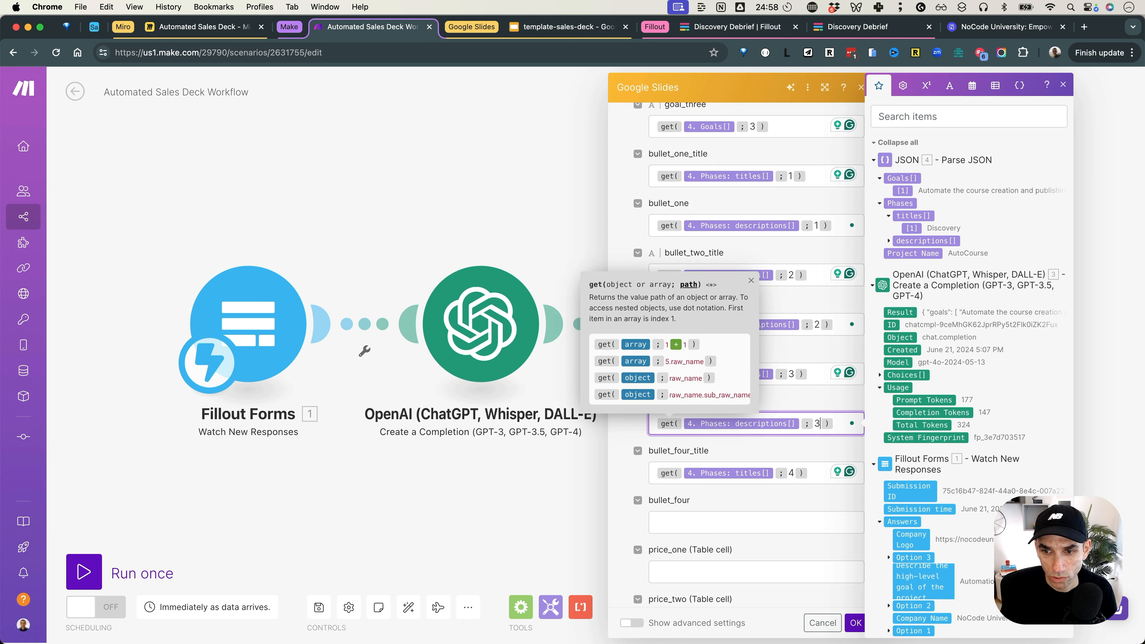
{"action": "left_click", "coordinate": [744, 519]}
{"action": "key", "text": "super+v"}
{"action": "key", "text": "Left"}
{"action": "key", "text": "BackSpace"}
{"action": "type", "text": "4"}
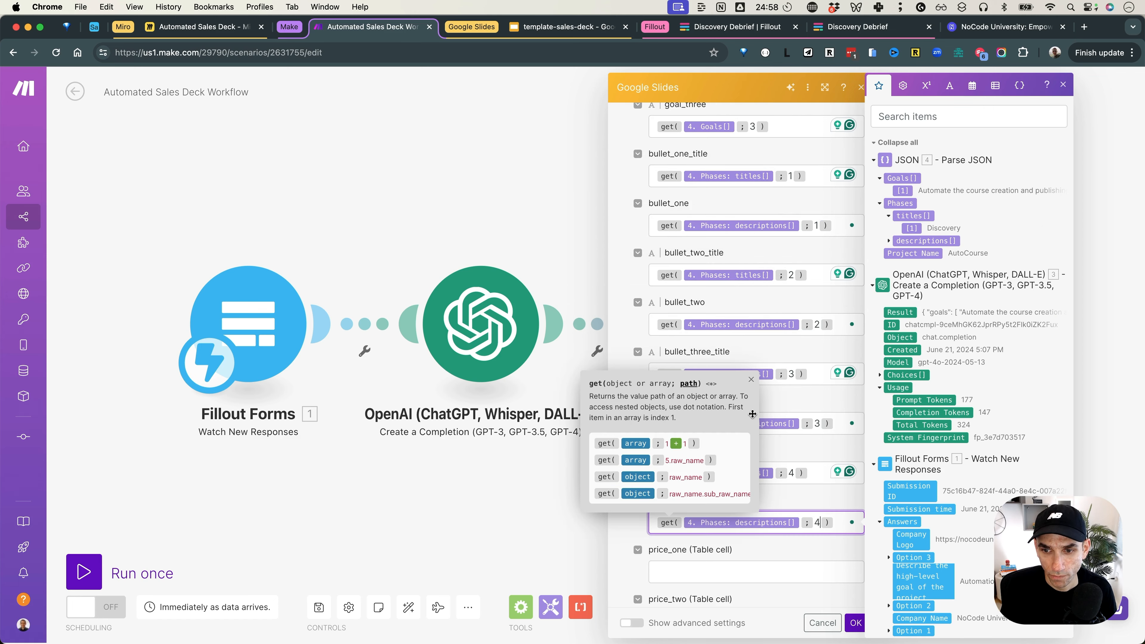
{"action": "left_click", "coordinate": [786, 405]}
{"action": "scroll", "coordinate": [784, 399], "scroll_direction": "down", "scroll_amount": 3}
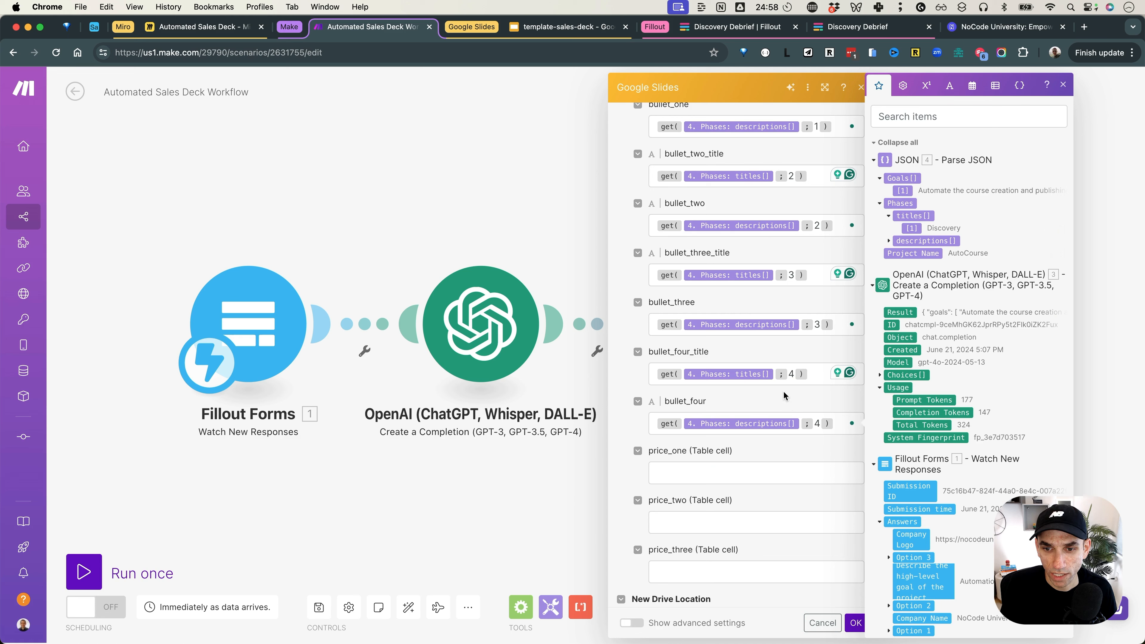
Step: Map the form's Option 1, 2 and 3 values into price_one, price_two and price_three
{"action": "left_click", "coordinate": [754, 471]}
{"action": "scroll", "coordinate": [755, 472], "scroll_direction": "down", "scroll_amount": 2}
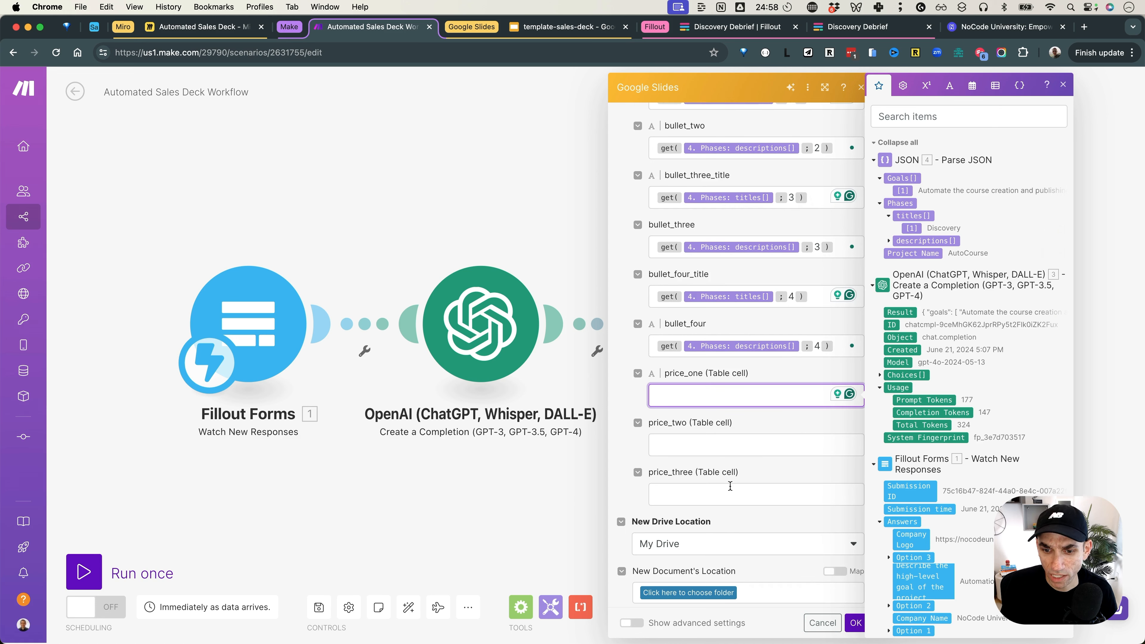
{"action": "scroll", "coordinate": [952, 378], "scroll_direction": "down", "scroll_amount": 3}
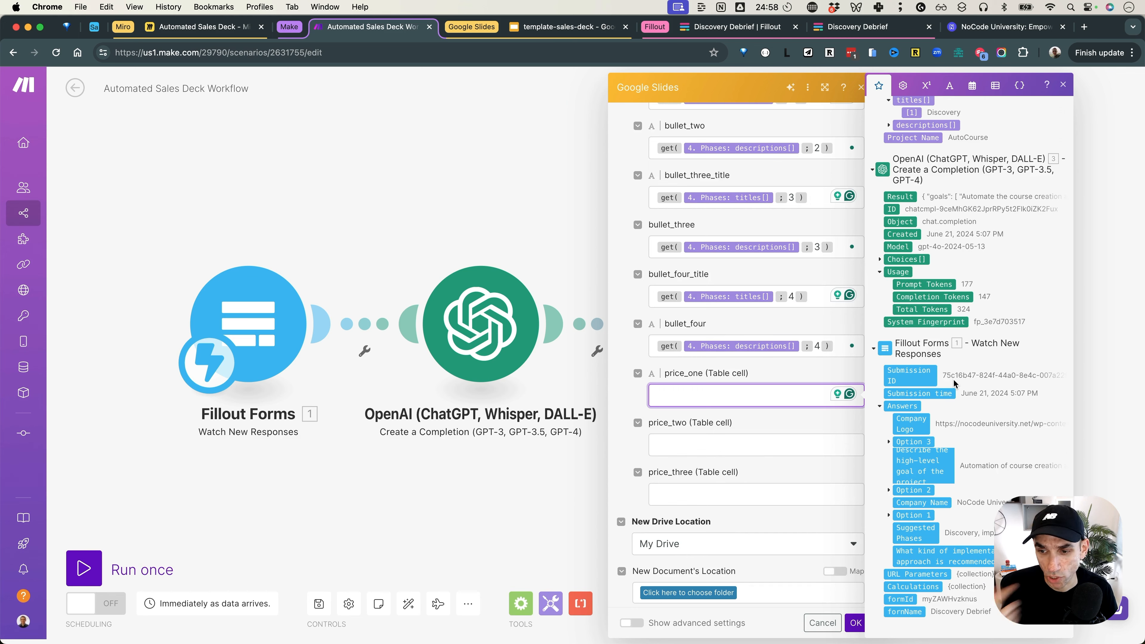
{"action": "left_click", "coordinate": [894, 516]}
{"action": "left_click_drag", "start_coordinate": [921, 523], "coordinate": [730, 395]}
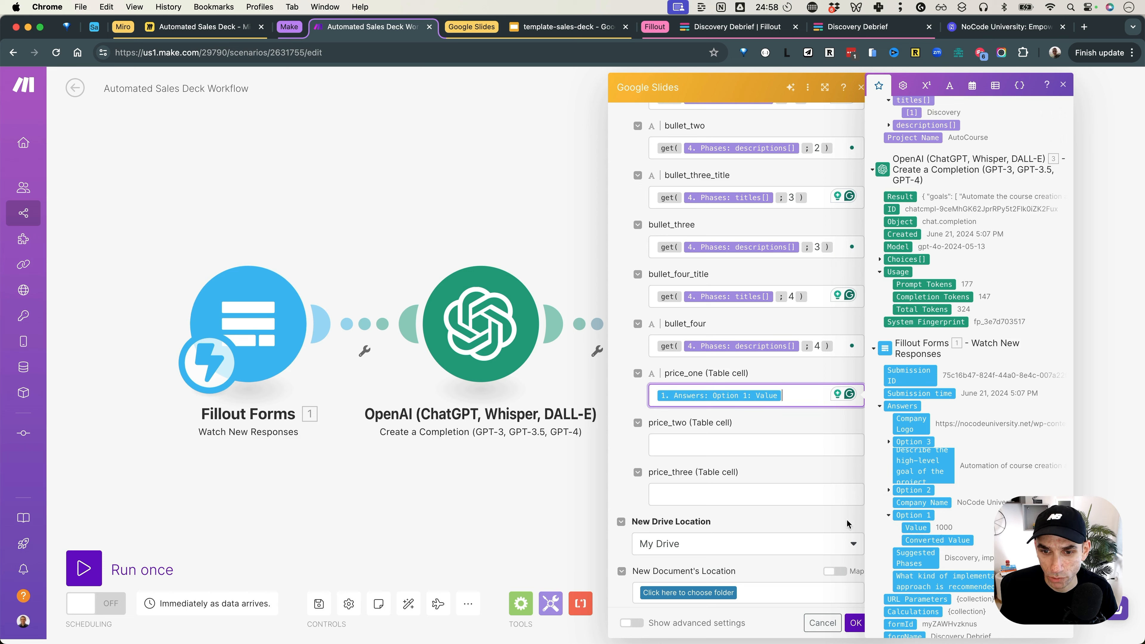
{"action": "left_click", "coordinate": [788, 445]}
{"action": "scroll", "coordinate": [906, 505], "scroll_direction": "down", "scroll_amount": 3}
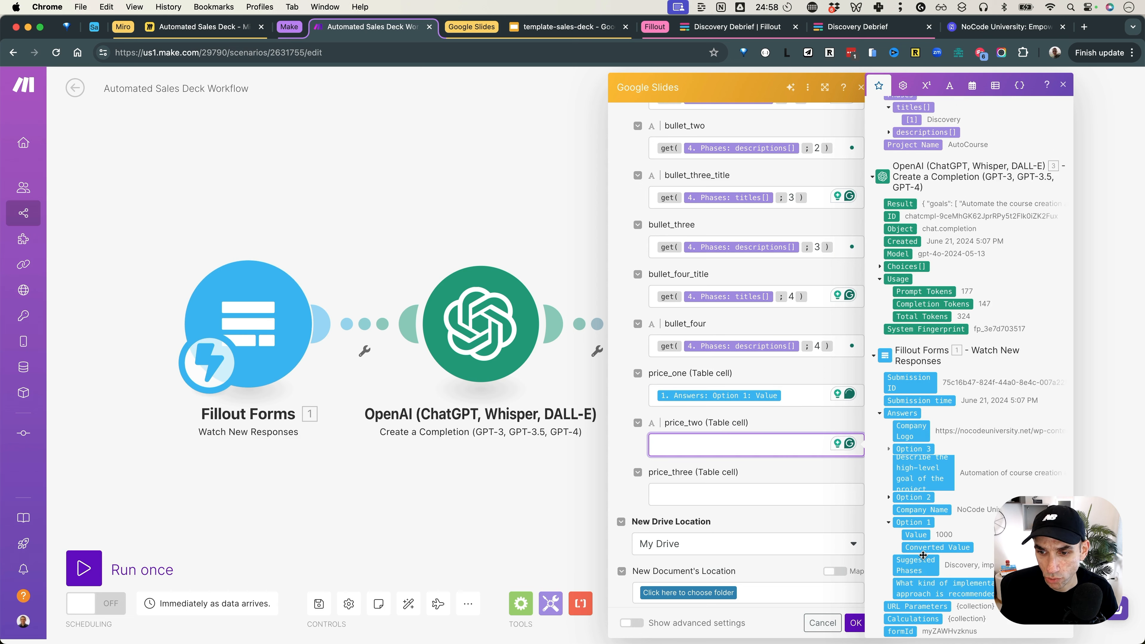
{"action": "left_click", "coordinate": [888, 484]}
{"action": "left_click_drag", "start_coordinate": [915, 496], "coordinate": [730, 445]}
{"action": "left_click", "coordinate": [789, 494]}
{"action": "left_click", "coordinate": [888, 558]}
{"action": "left_click_drag", "start_coordinate": [915, 570], "coordinate": [730, 497]}
{"action": "left_click", "coordinate": [797, 448]}
Step: Prefix each of the three prices with $ and save the Google Slides module
{"action": "left_click", "coordinate": [797, 399]}
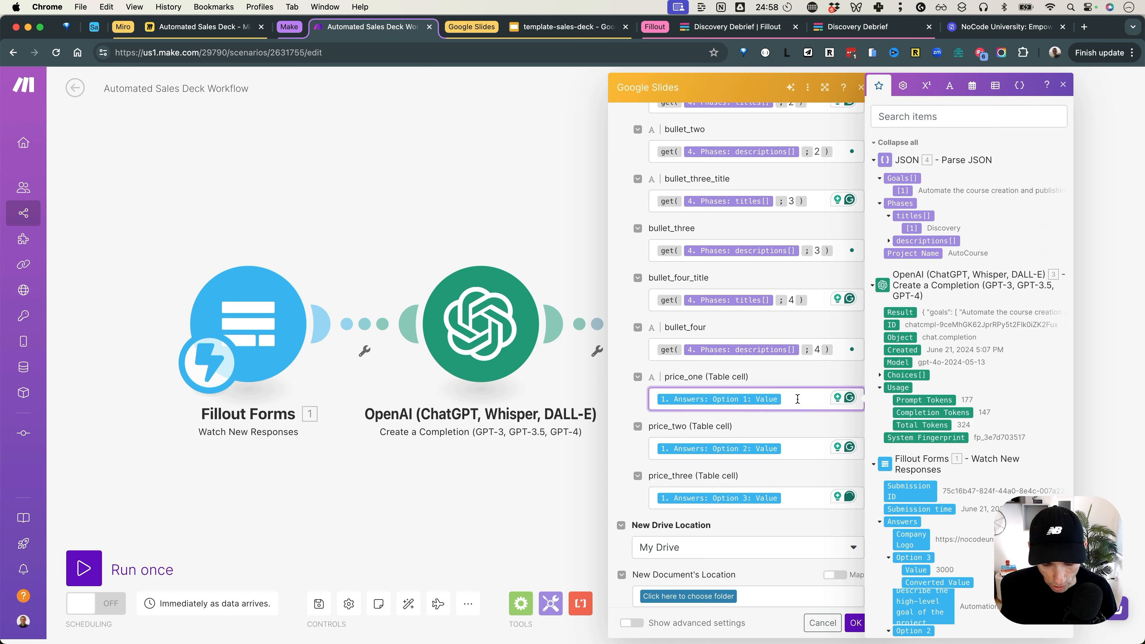
{"action": "type", "text": "$"}
{"action": "left_click", "coordinate": [802, 448]}
{"action": "type", "text": "$"}
{"action": "left_click", "coordinate": [800, 498]}
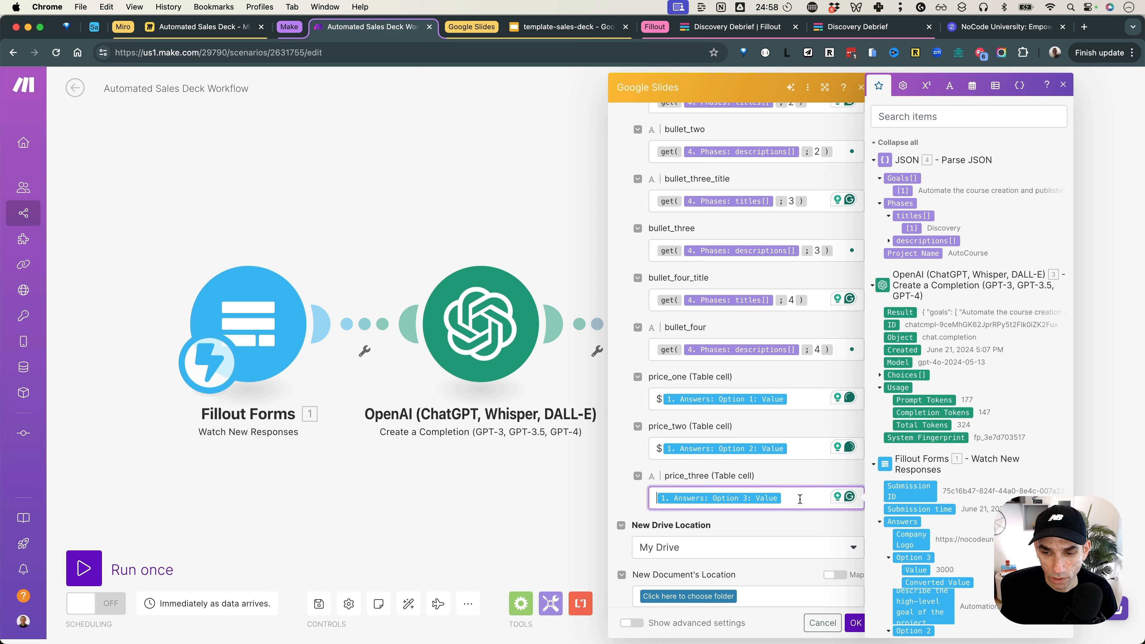
{"action": "type", "text": "$"}
{"action": "left_click", "coordinate": [645, 467]}
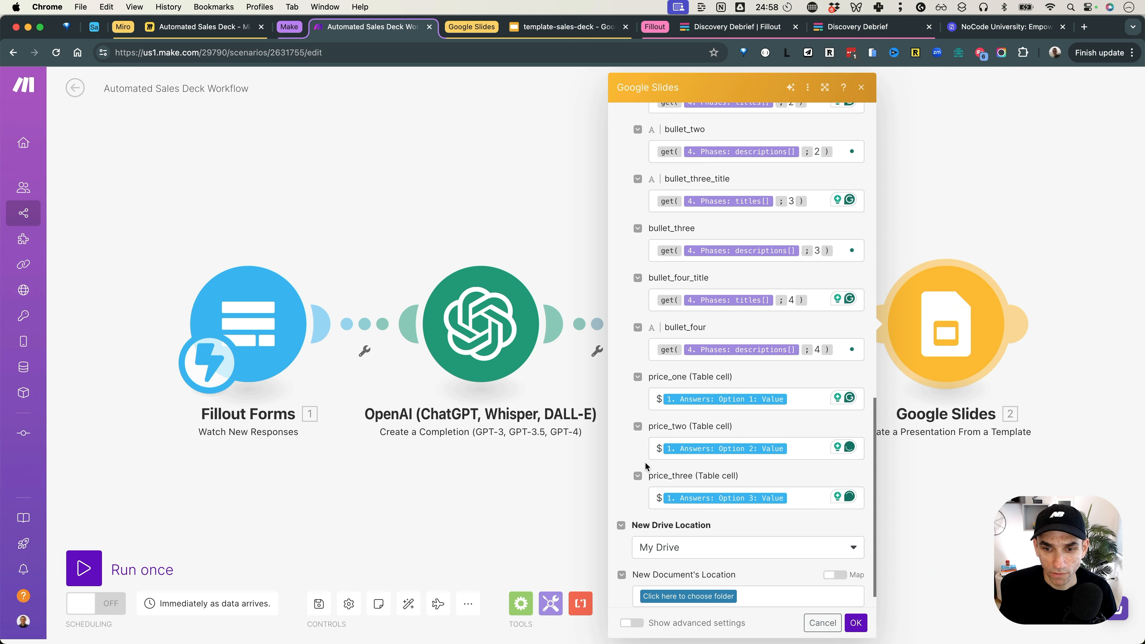
{"action": "scroll", "coordinate": [646, 467], "scroll_direction": "down", "scroll_amount": 1}
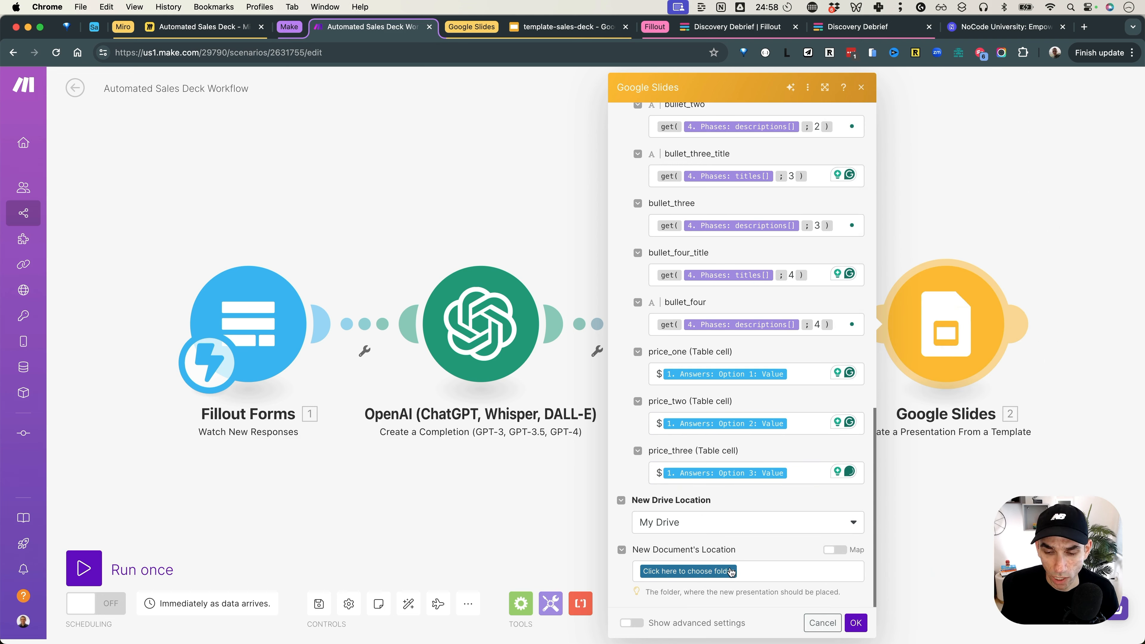
{"action": "left_click", "coordinate": [855, 623]}
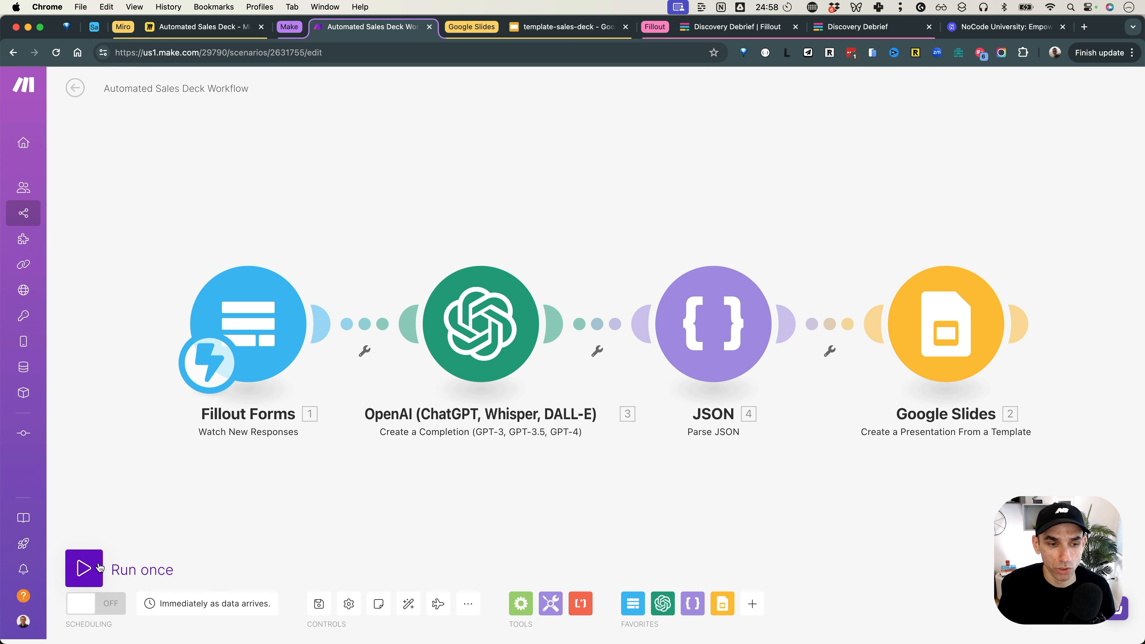
Step: Start a Run once test and resubmit the Discovery Debrief form response to trigger it
{"action": "left_click", "coordinate": [94, 568]}
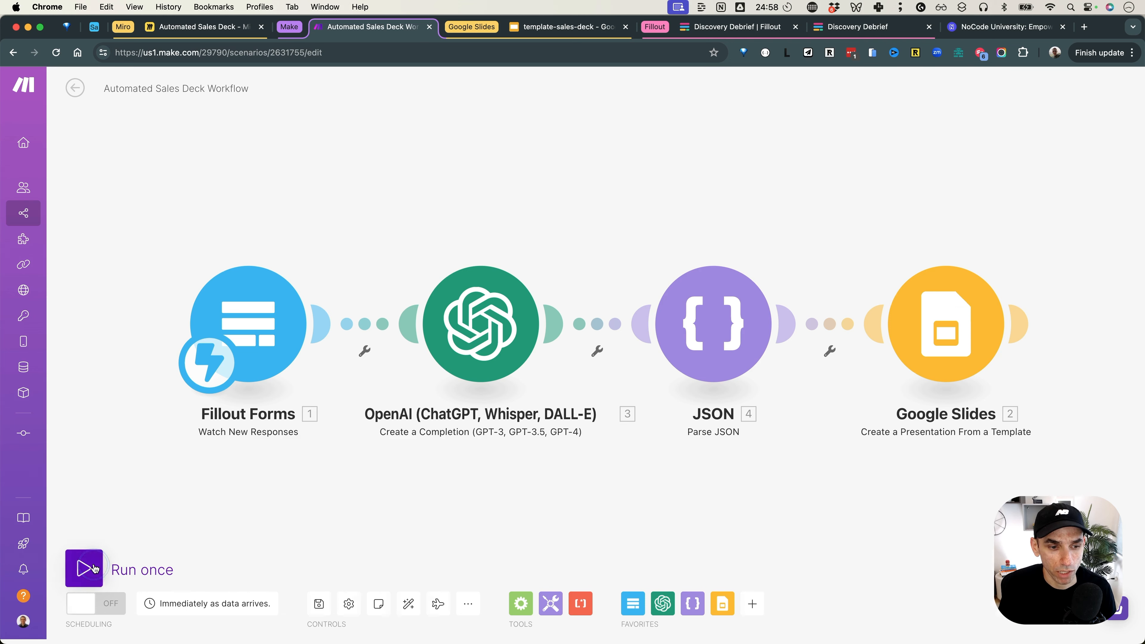
{"action": "left_click", "coordinate": [885, 35]}
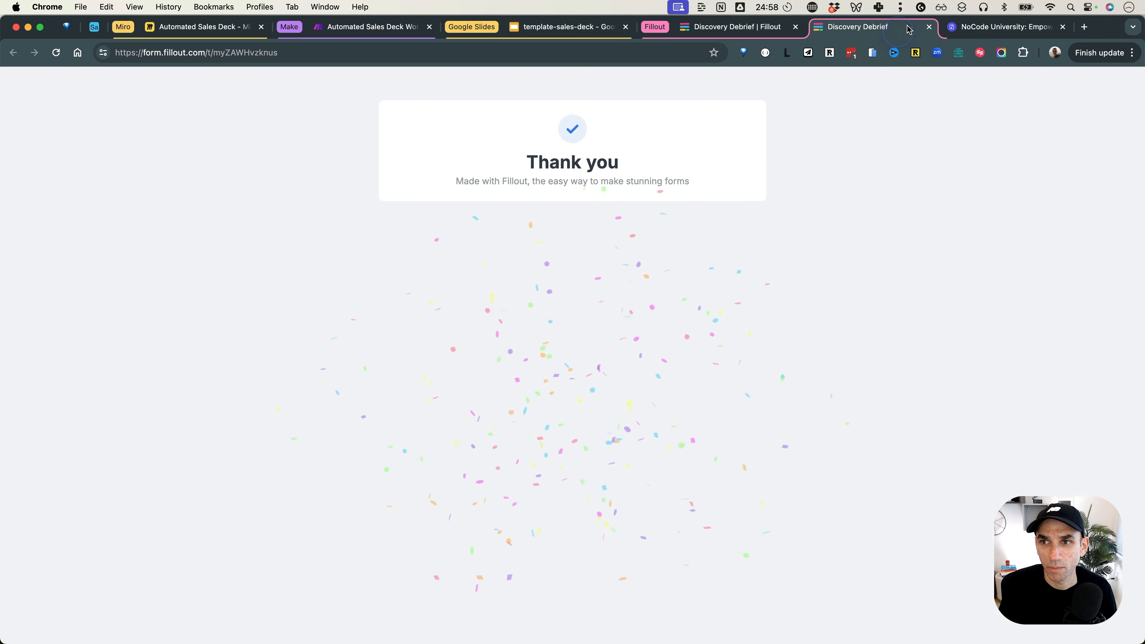
{"action": "key", "text": "super+w"}
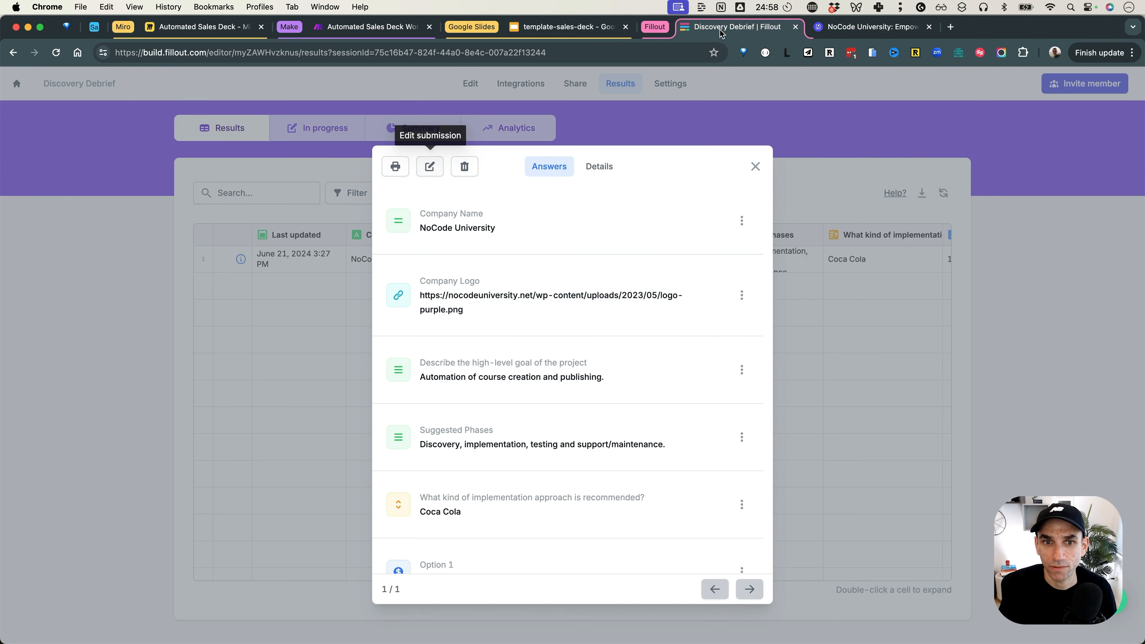
{"action": "left_click", "coordinate": [429, 168]}
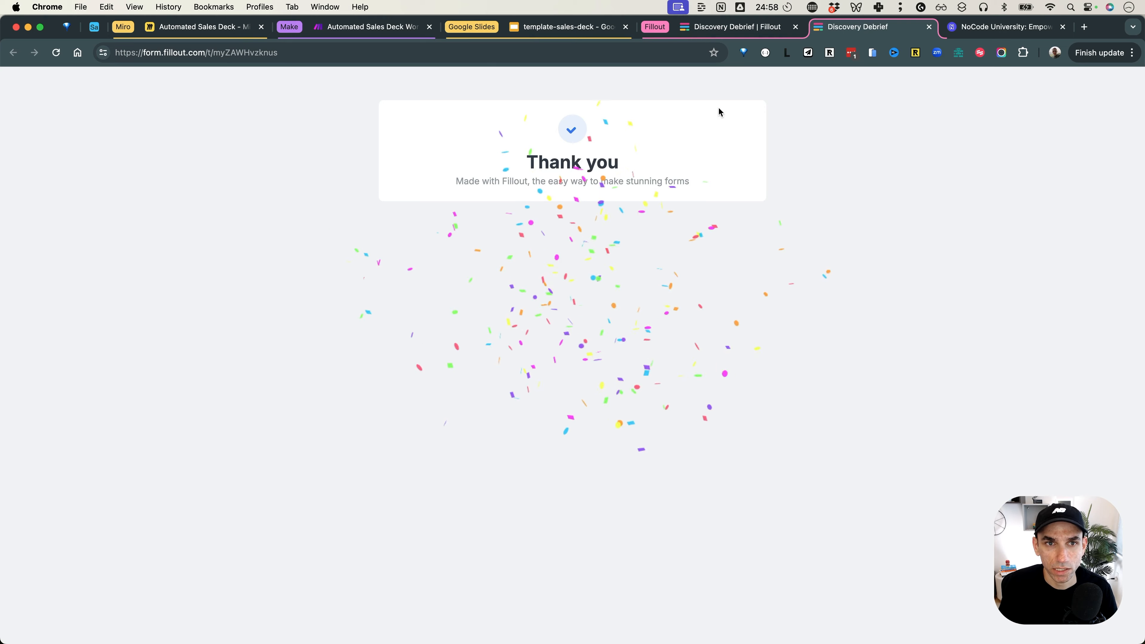
{"action": "left_click", "coordinate": [343, 28]}
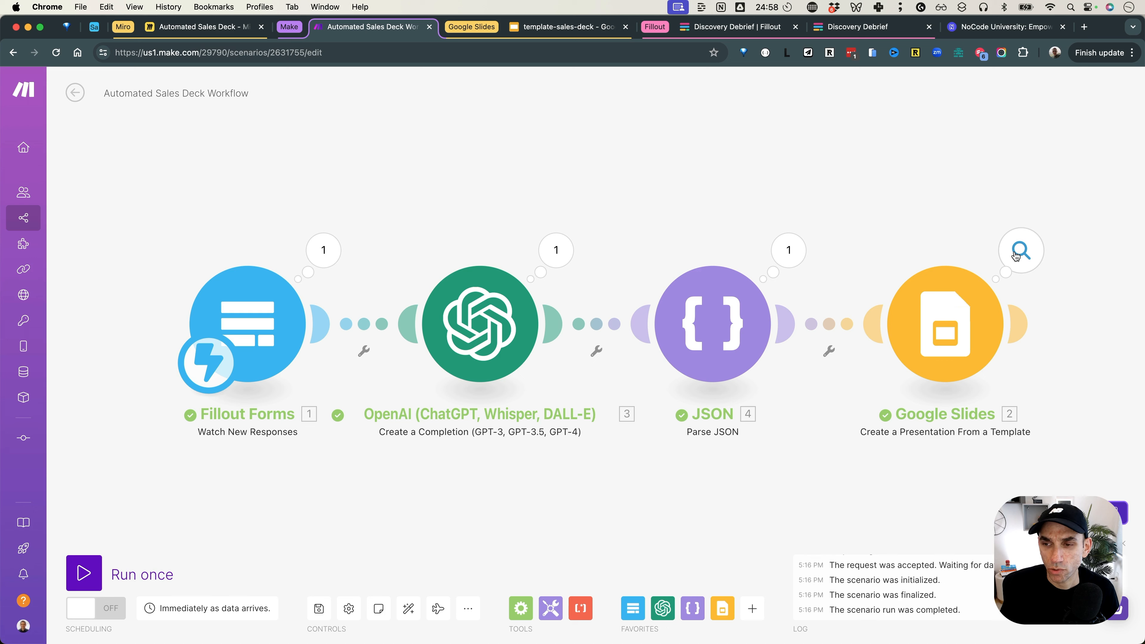
Step: Copy the new presentation ID from the Google Slides module's run output
{"action": "left_click", "coordinate": [1016, 256]}
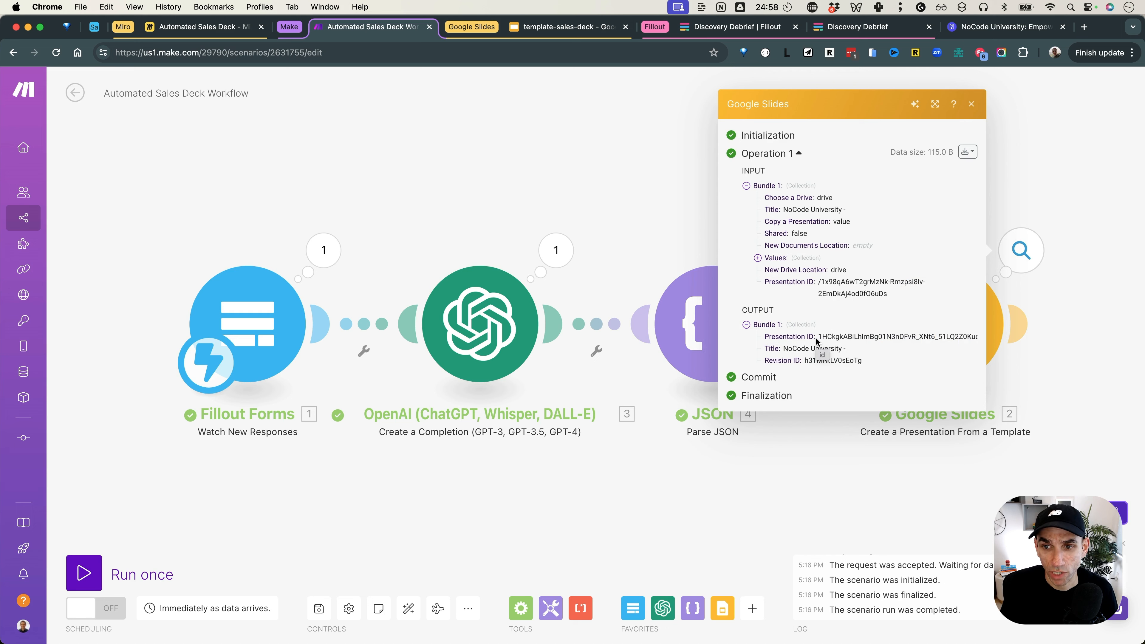
{"action": "left_click_drag", "start_coordinate": [819, 338], "coordinate": [966, 336]}
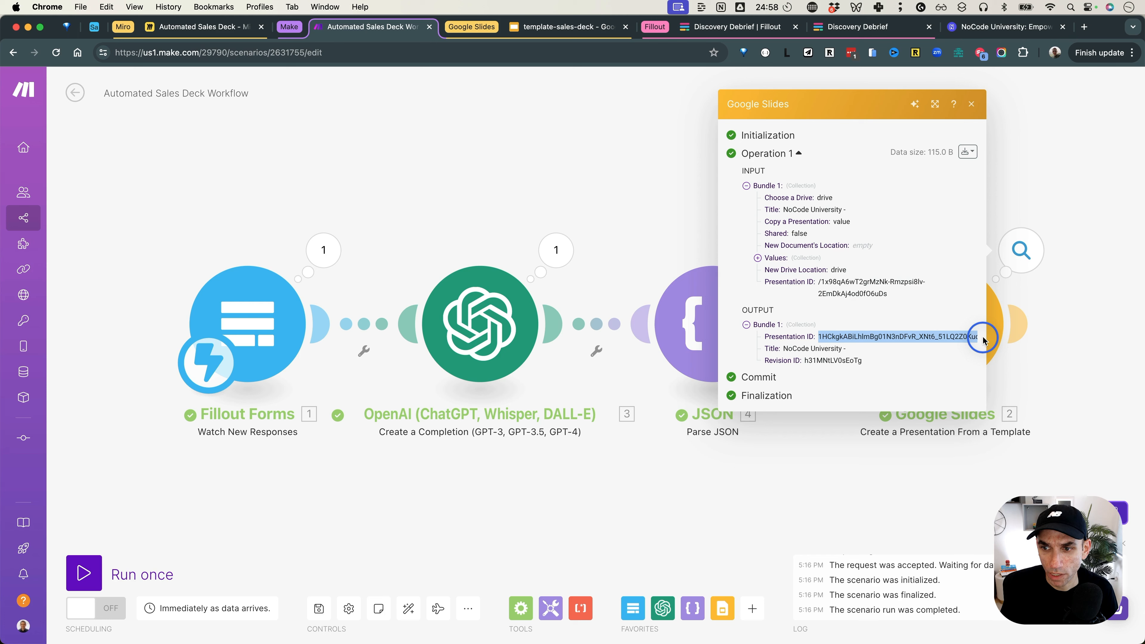
{"action": "left_click", "coordinate": [949, 337]}
{"action": "double_click", "coordinate": [949, 337]}
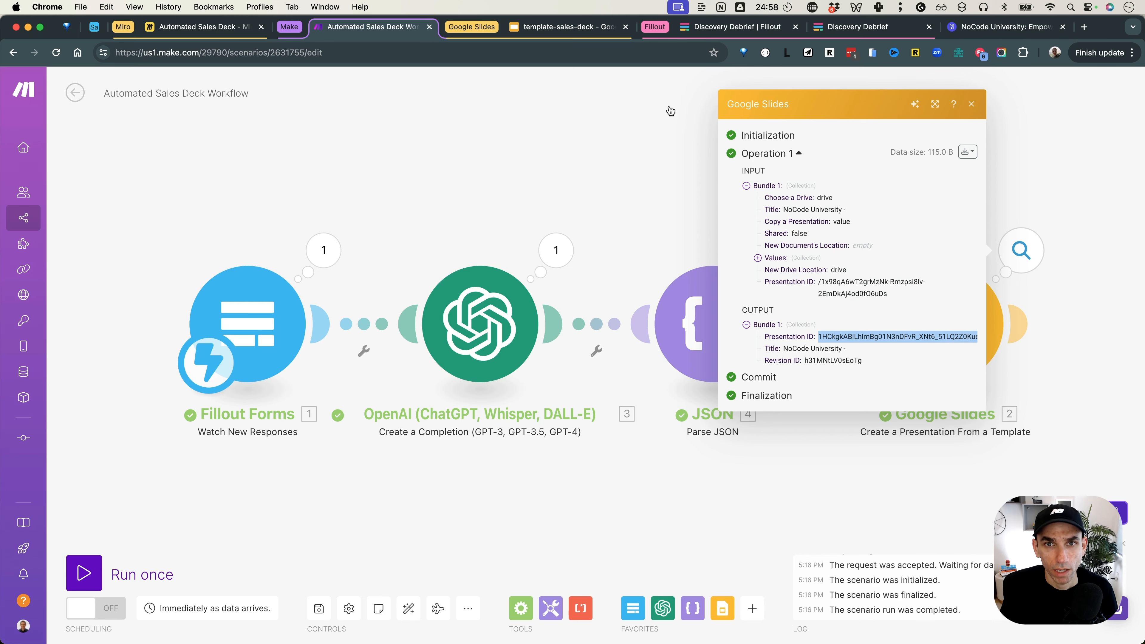
{"action": "left_click", "coordinate": [582, 28]}
Step: Open the generated presentation by swapping its ID into a duplicated template tab's address
{"action": "right_click", "coordinate": [579, 28]}
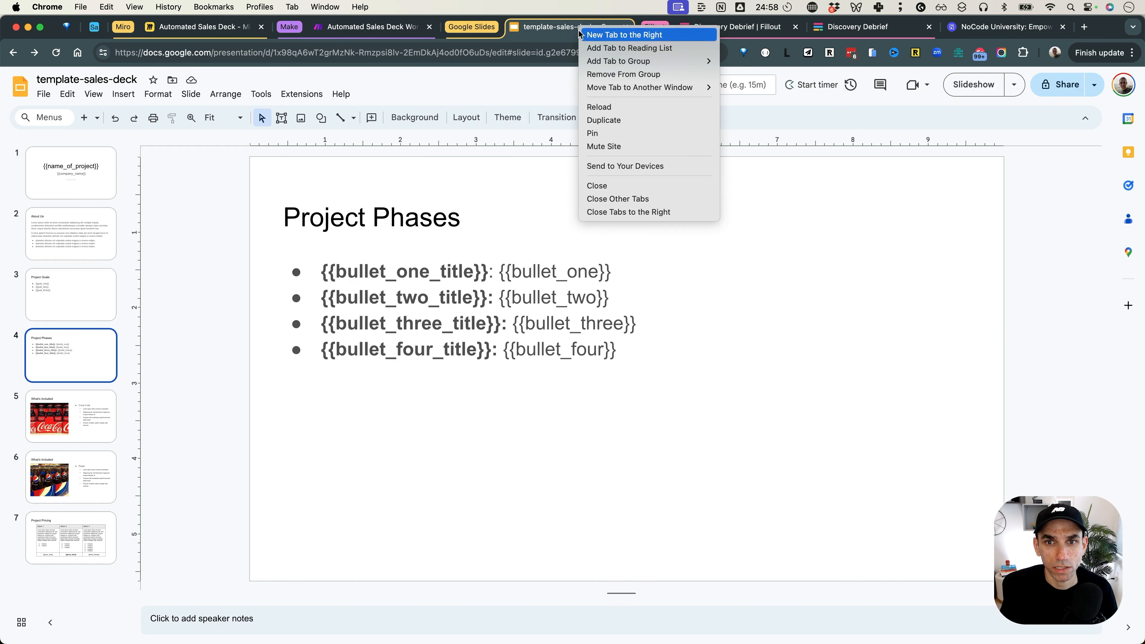
{"action": "left_click", "coordinate": [632, 120]}
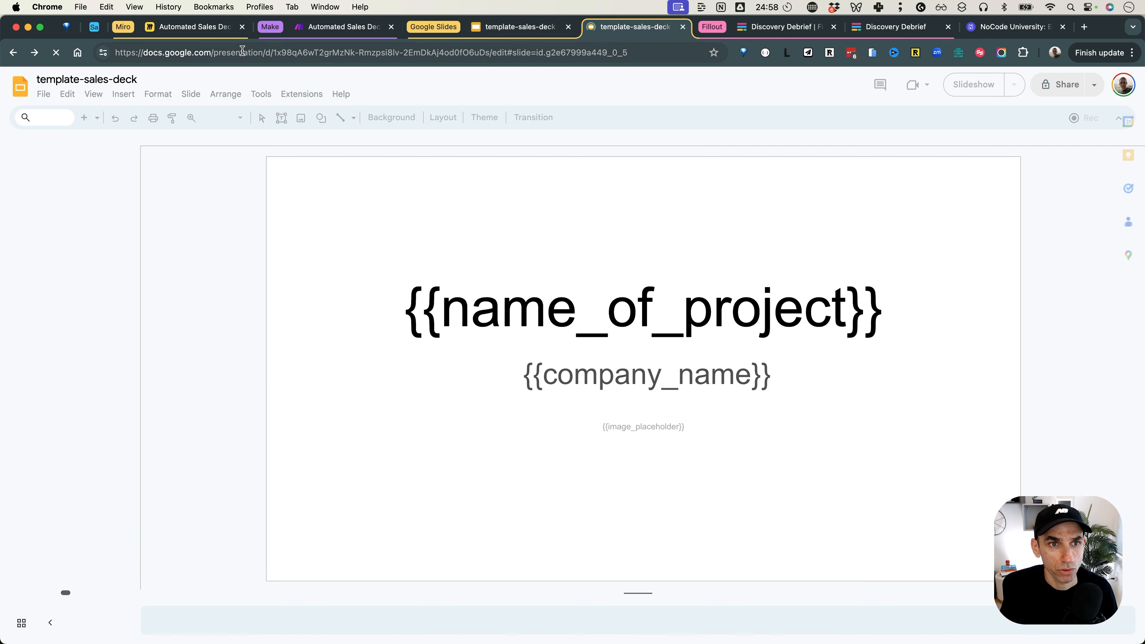
{"action": "left_click", "coordinate": [289, 54]}
{"action": "left_click", "coordinate": [276, 53]}
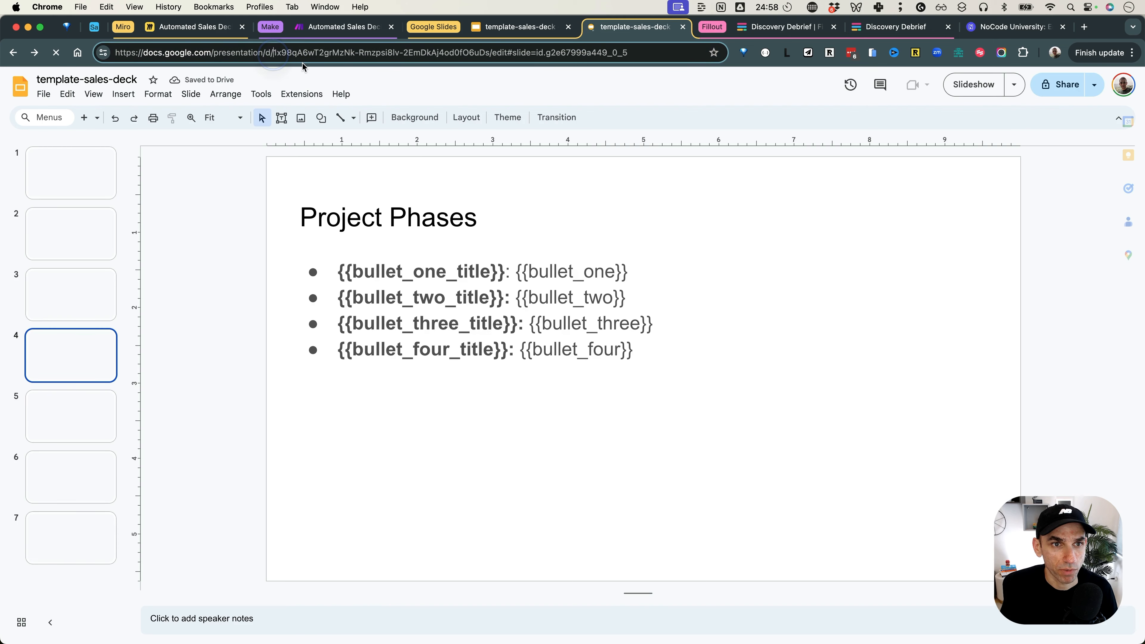
{"action": "key", "text": "super+shift+Right"}
{"action": "key", "text": "BackSpace"}
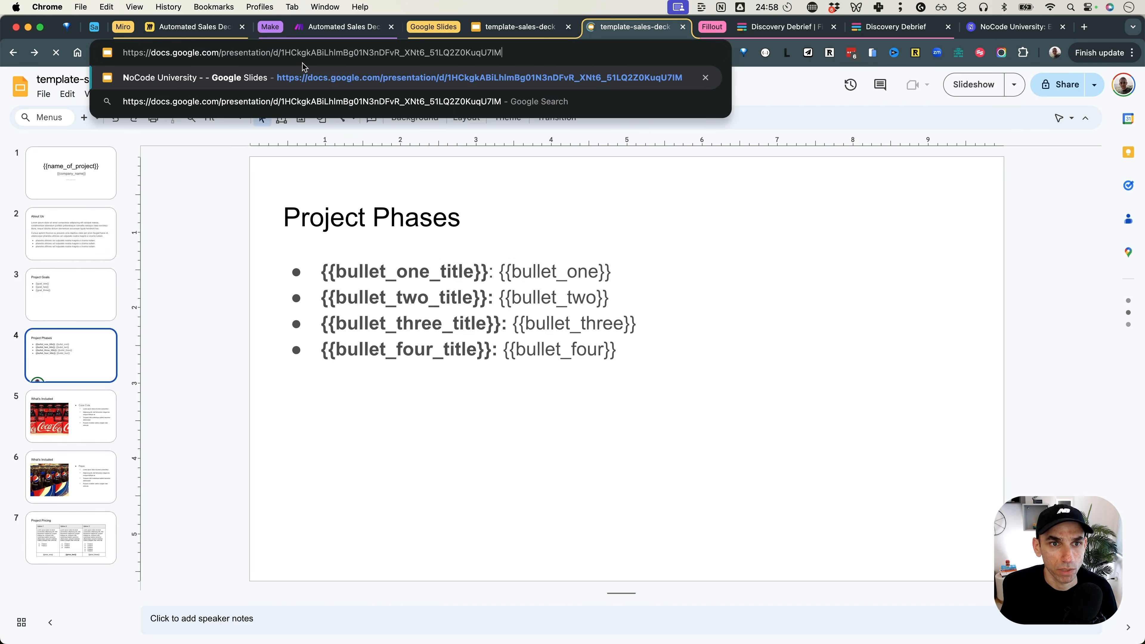
{"action": "key", "text": "Return"}
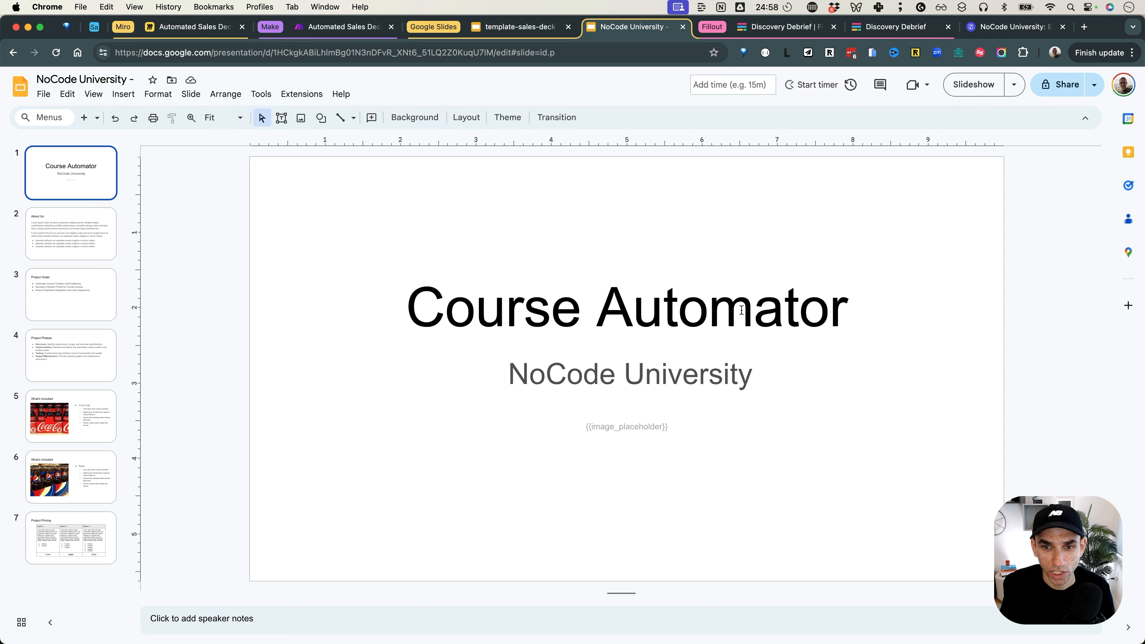
Step: Review the About Us, Project Goals, Project Phases and Project Pricing slides
{"action": "left_click", "coordinate": [39, 220]}
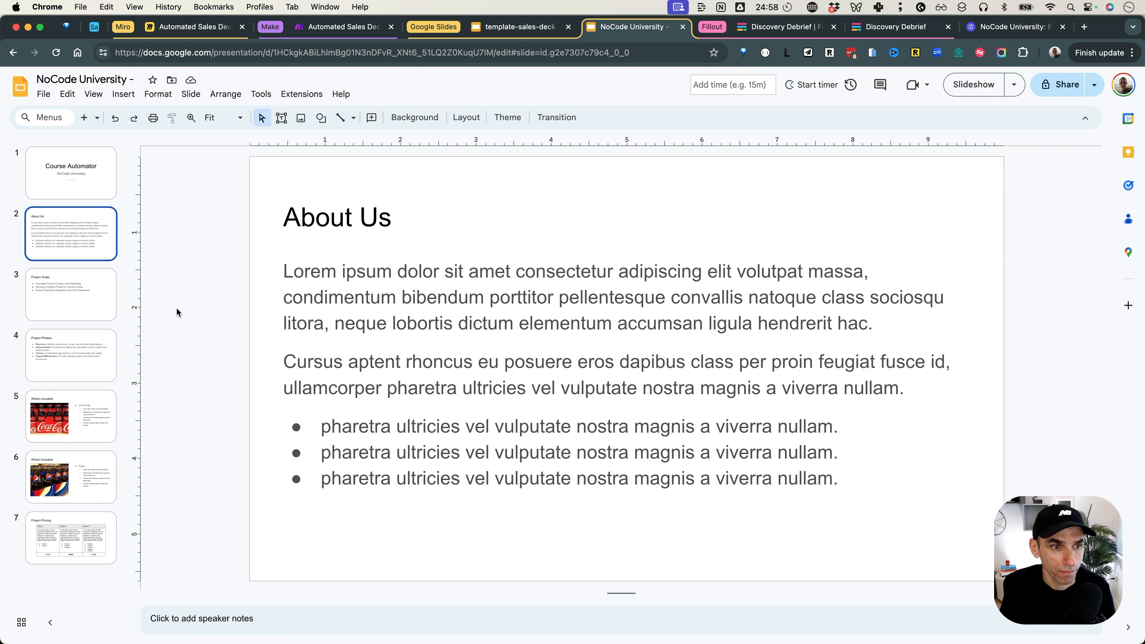
{"action": "left_click", "coordinate": [95, 294]}
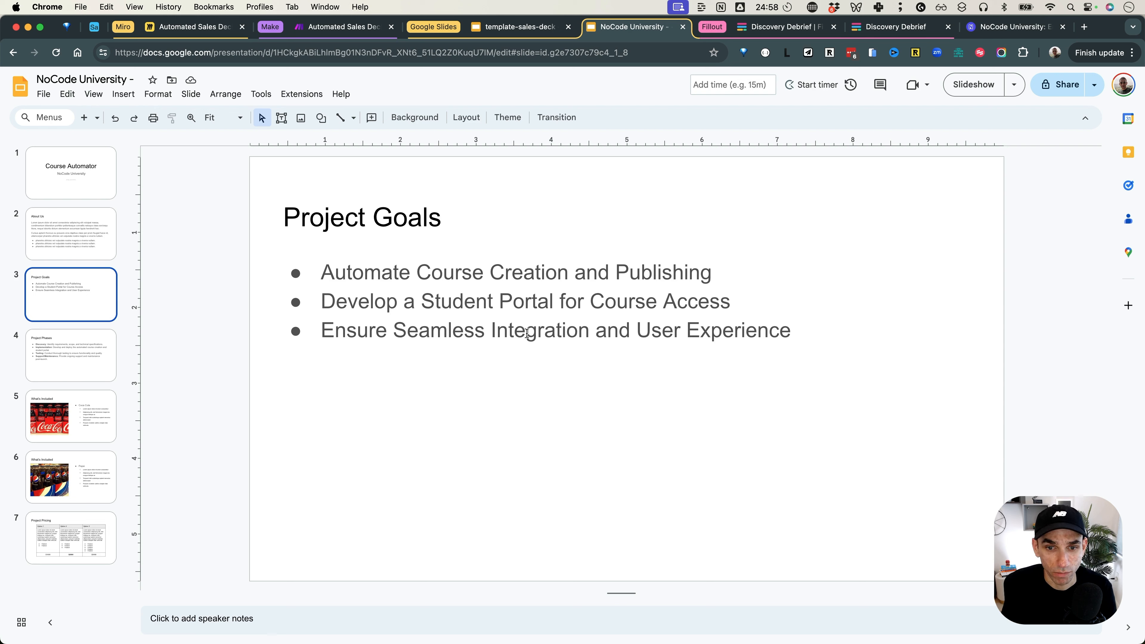
{"action": "left_click", "coordinate": [95, 364]}
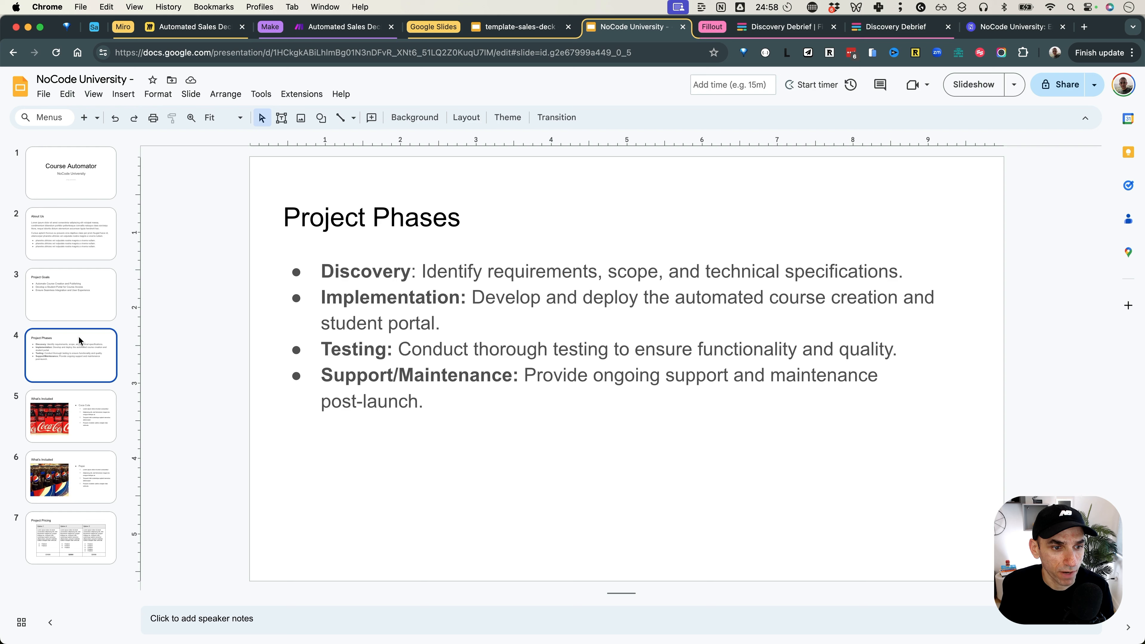
{"action": "left_click", "coordinate": [77, 528]}
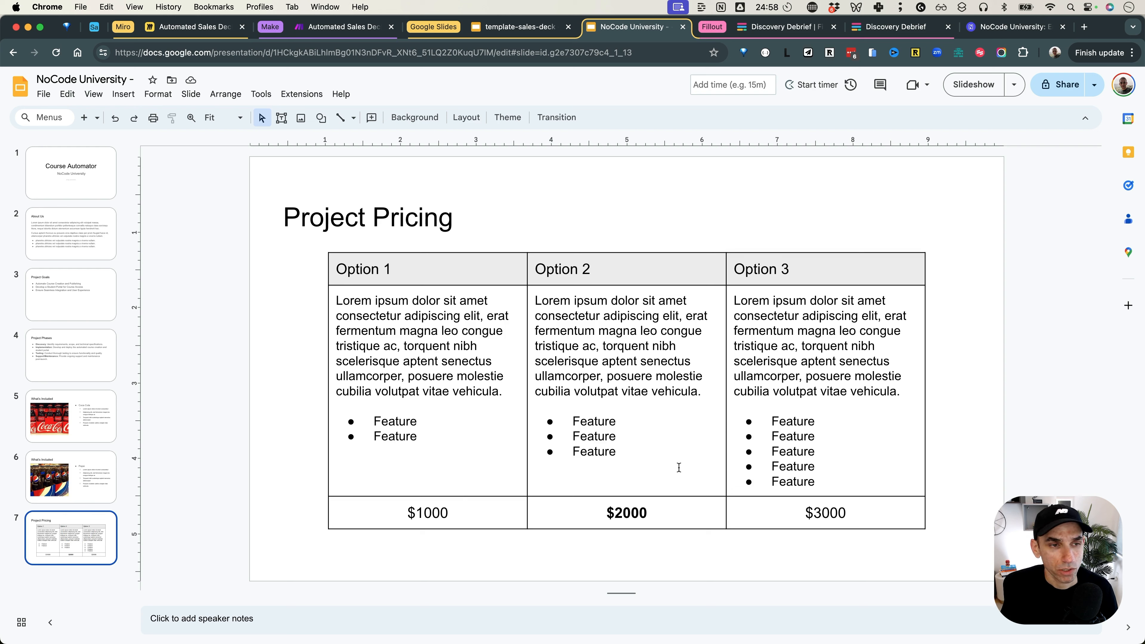
Step: Rename the generated deck to 'NoCode University - Course Automator'
{"action": "left_click", "coordinate": [136, 76]}
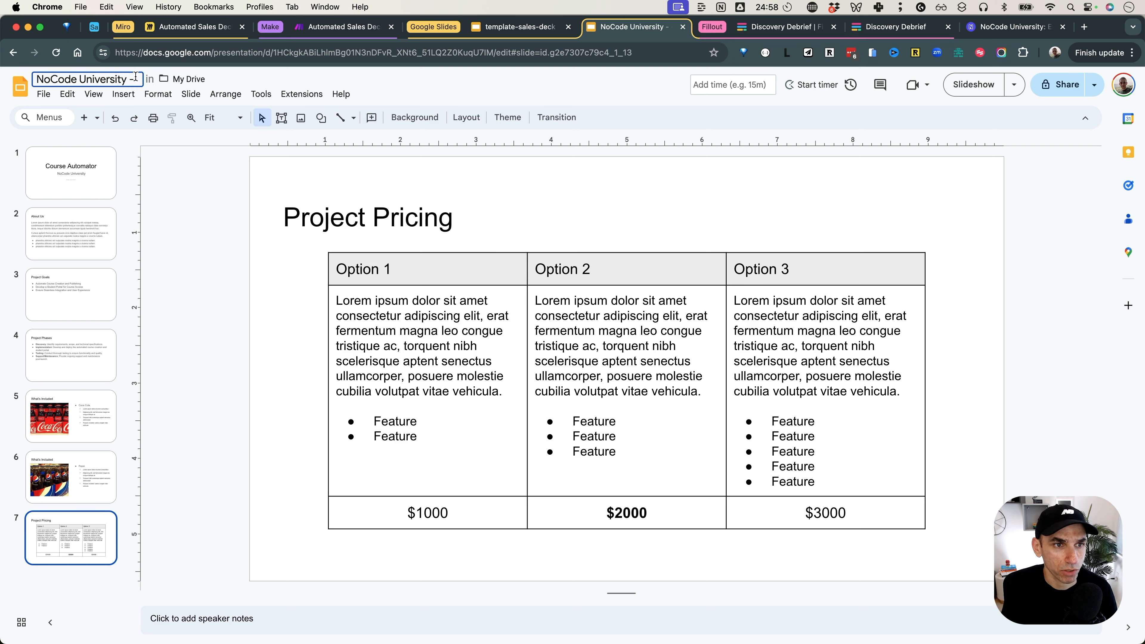
{"action": "type", "text": "Course"}
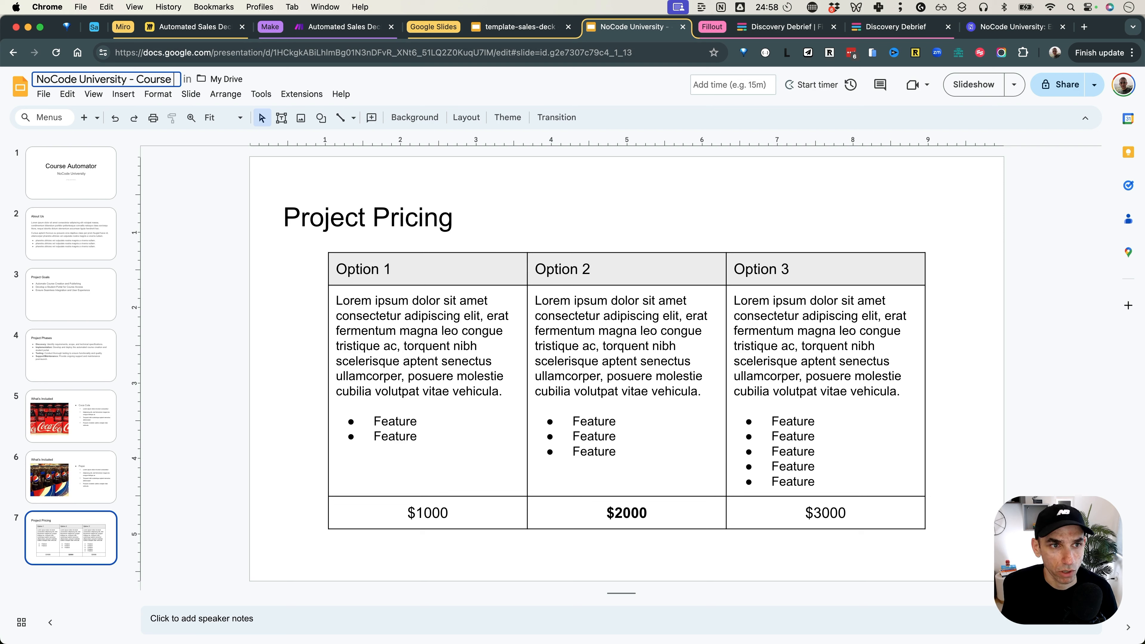
{"action": "type", "text": " Automator"}
{"action": "key", "text": "Return"}
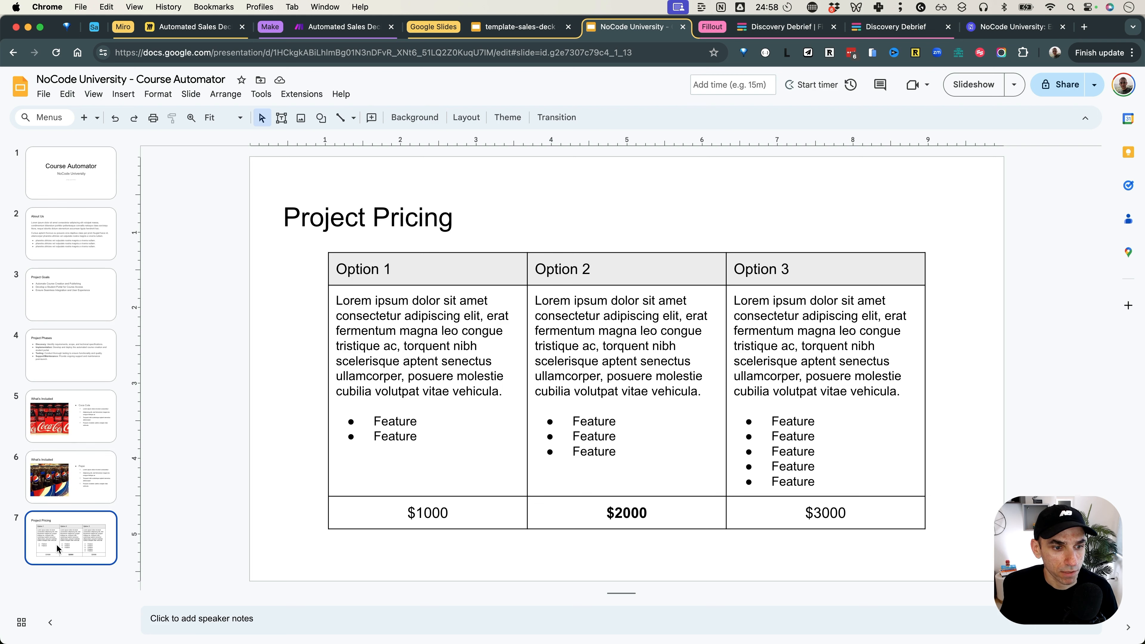
Step: Review the title slide and the Pepsi and Coca Cola What's Included slides, then return to Make
{"action": "left_click", "coordinate": [71, 178]}
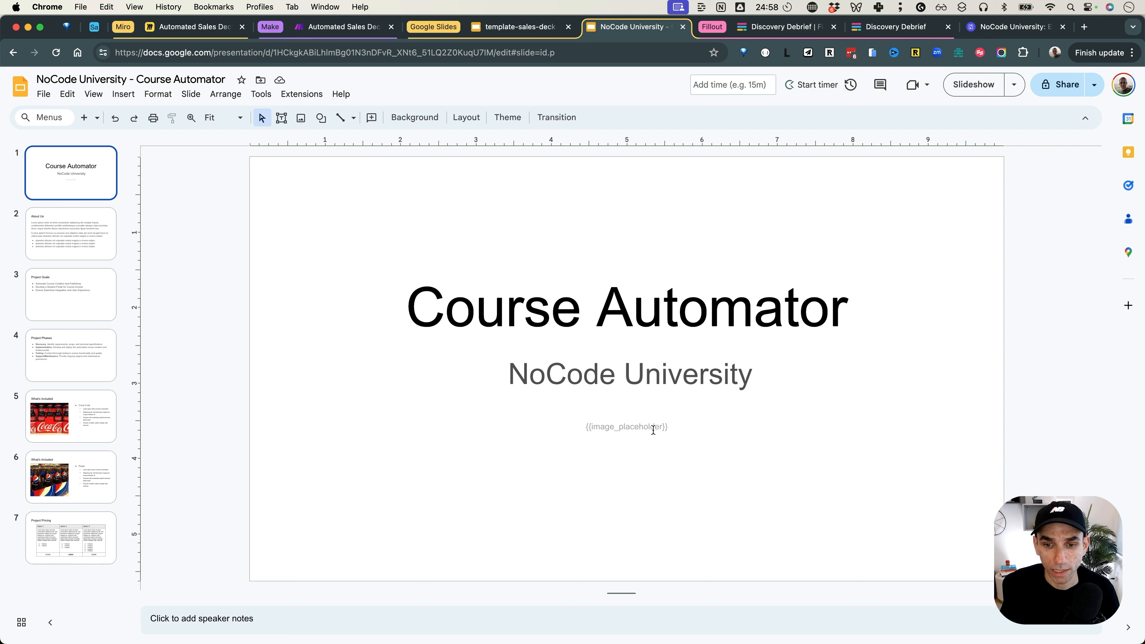
{"action": "left_click", "coordinate": [76, 417]}
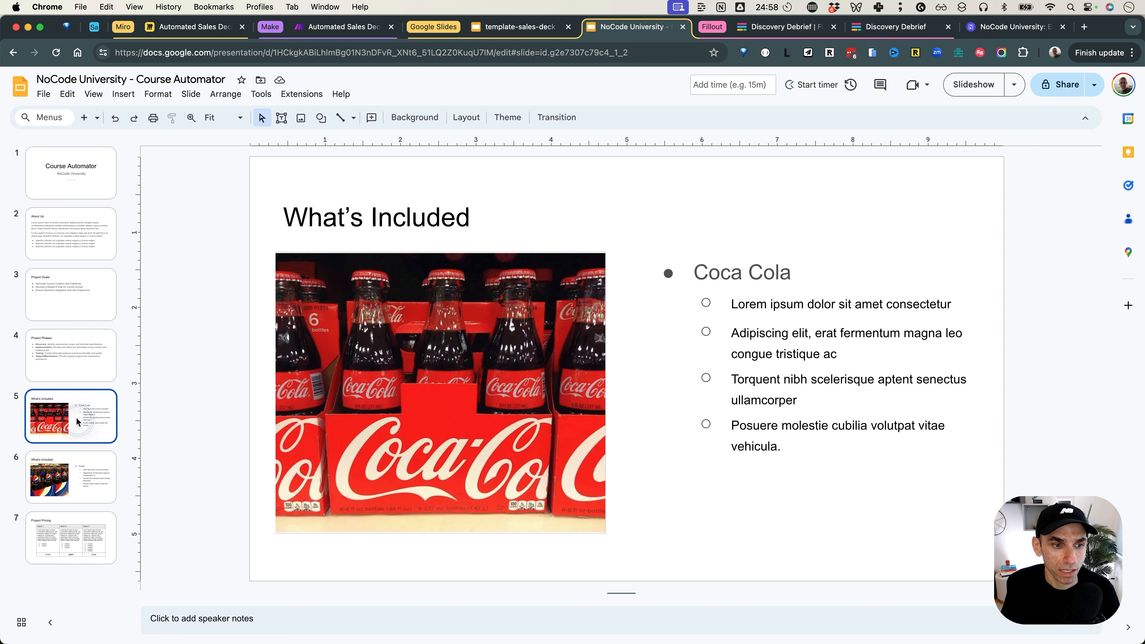
{"action": "left_click", "coordinate": [74, 463]}
{"action": "left_click", "coordinate": [83, 421]}
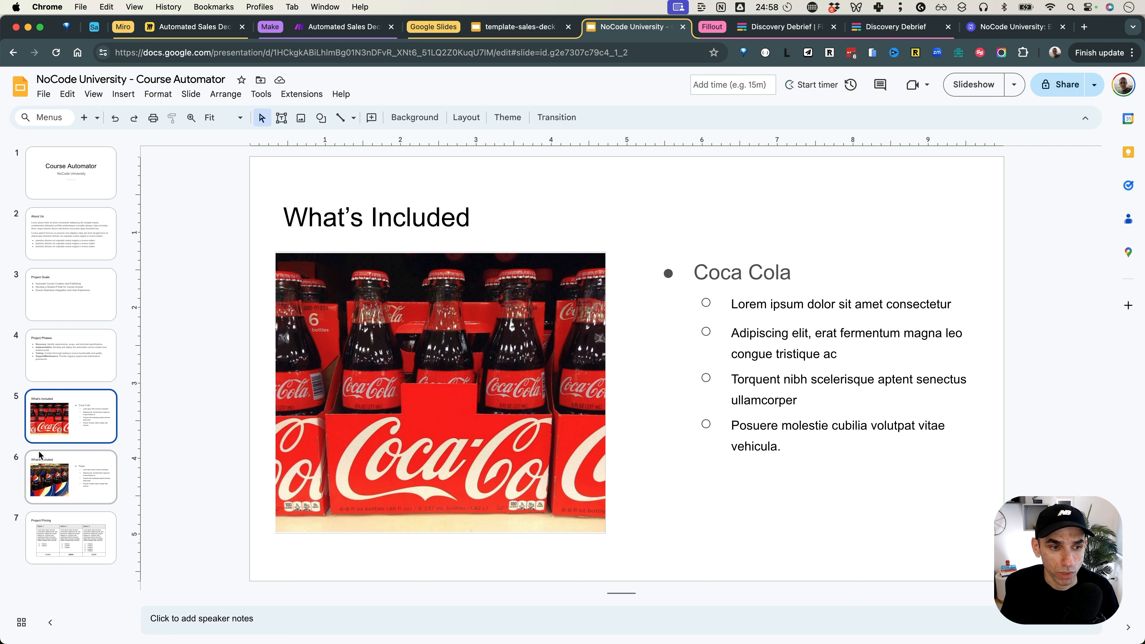
{"action": "left_click", "coordinate": [54, 469]}
{"action": "left_click", "coordinate": [58, 437]}
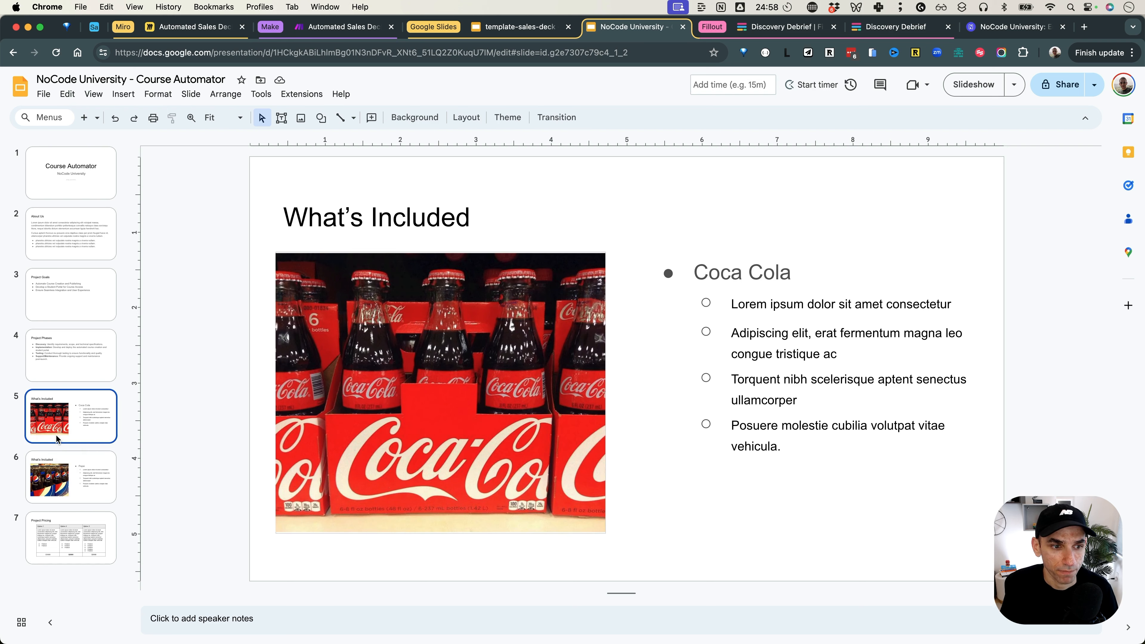
{"action": "left_click", "coordinate": [357, 34]}
Step: Add a Google Slides 'Upload an Image To a Presentation' module after the existing Slides module
{"action": "left_click", "coordinate": [563, 203]}
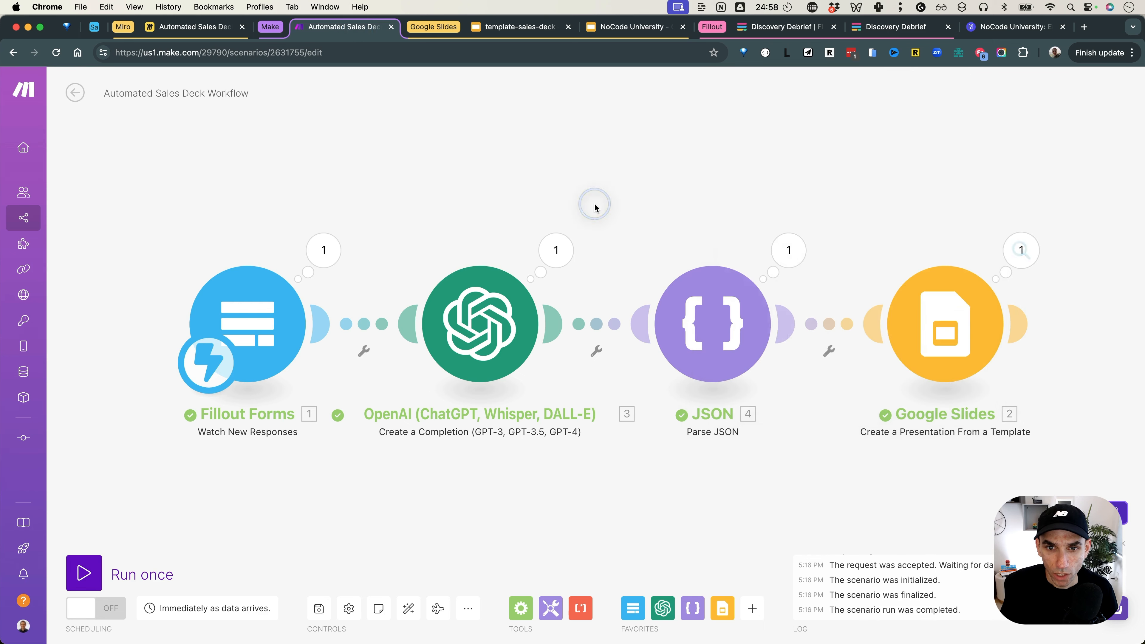
{"action": "left_click_drag", "start_coordinate": [796, 460], "coordinate": [588, 452]}
{"action": "left_click", "coordinate": [807, 312]}
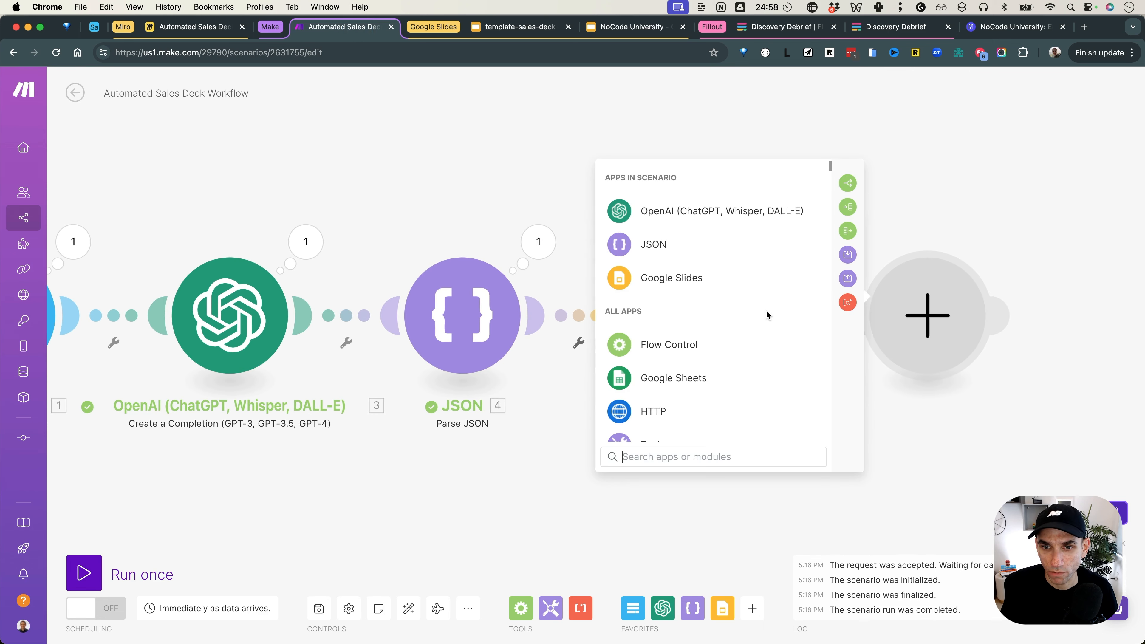
{"action": "left_click", "coordinate": [686, 281]}
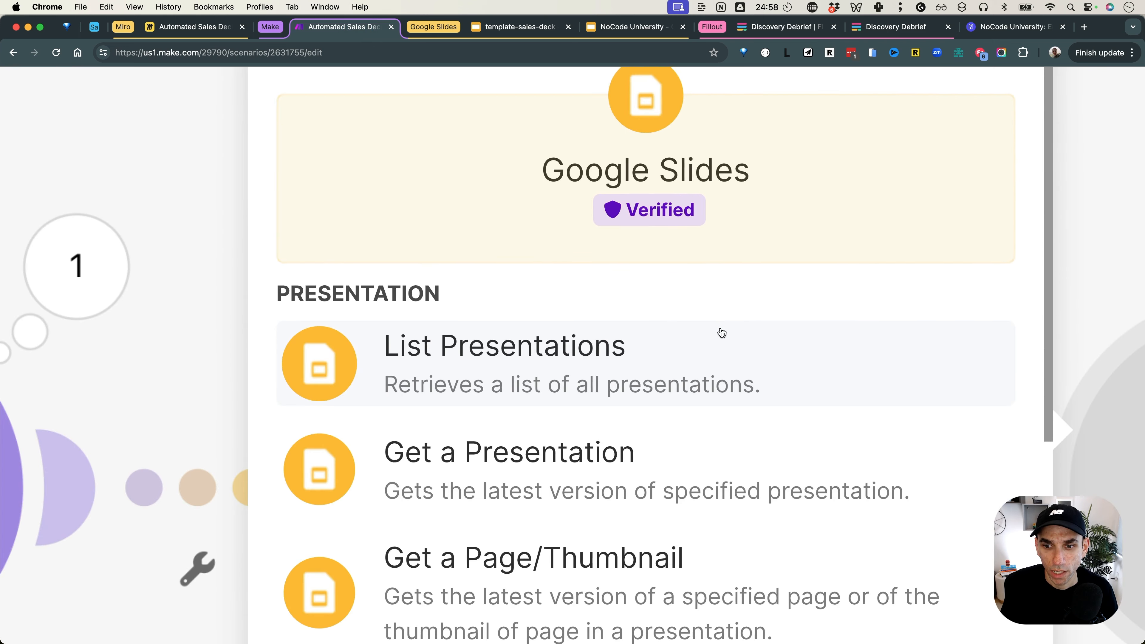
{"action": "scroll", "coordinate": [682, 547], "scroll_direction": "down", "scroll_amount": 2}
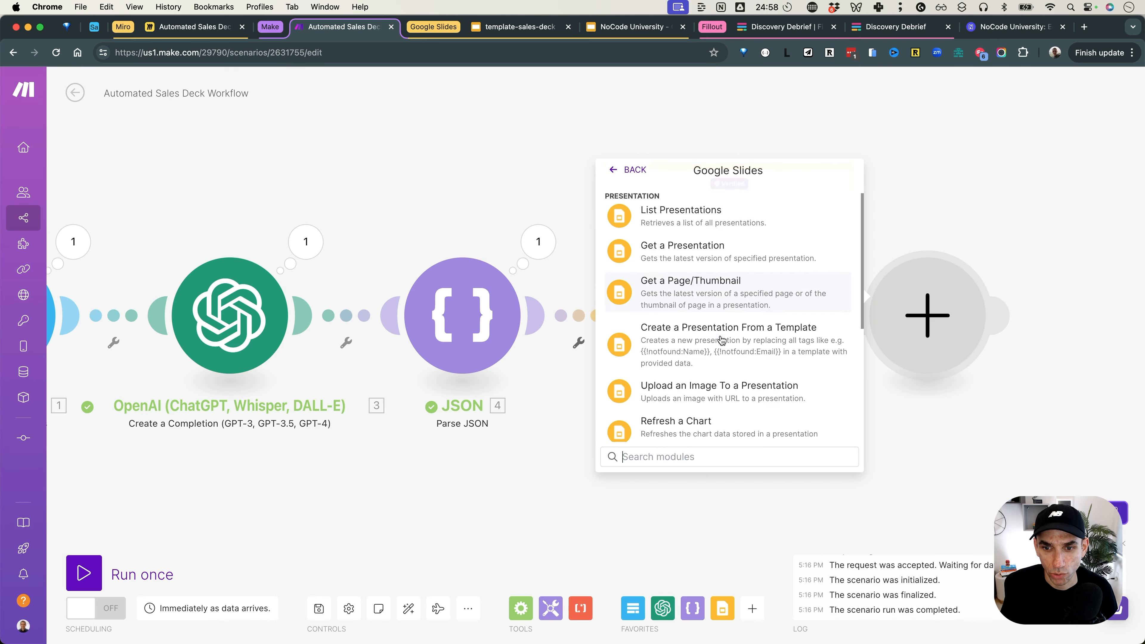
{"action": "left_click", "coordinate": [711, 389]}
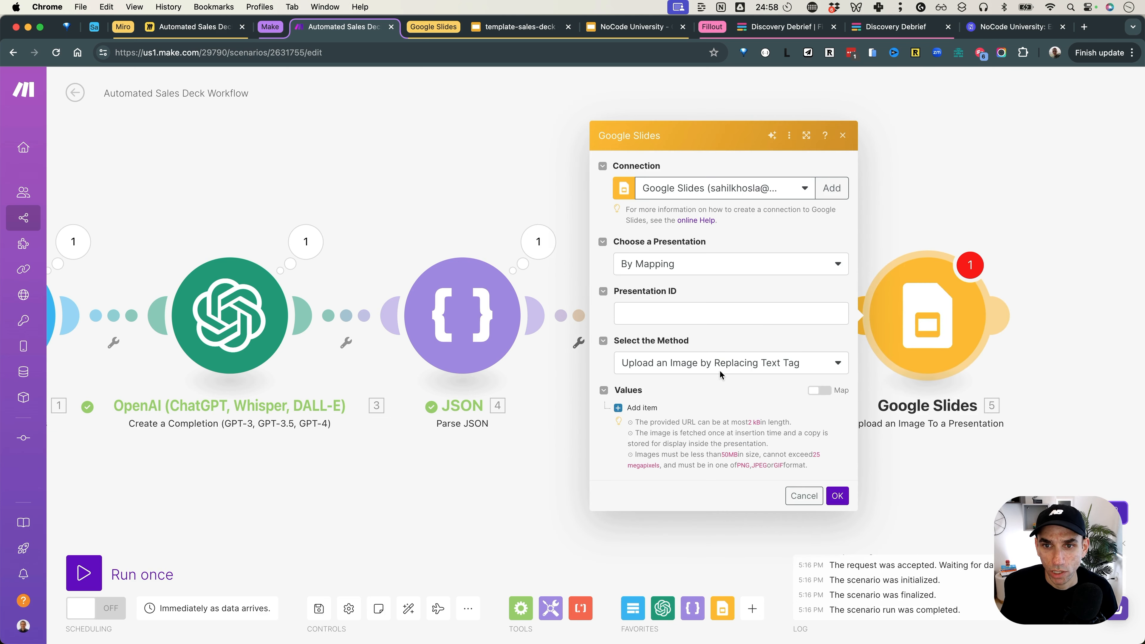
Step: Map the generated deck's Presentation ID and keep replacing a text tag with the image
{"action": "left_click", "coordinate": [717, 270]}
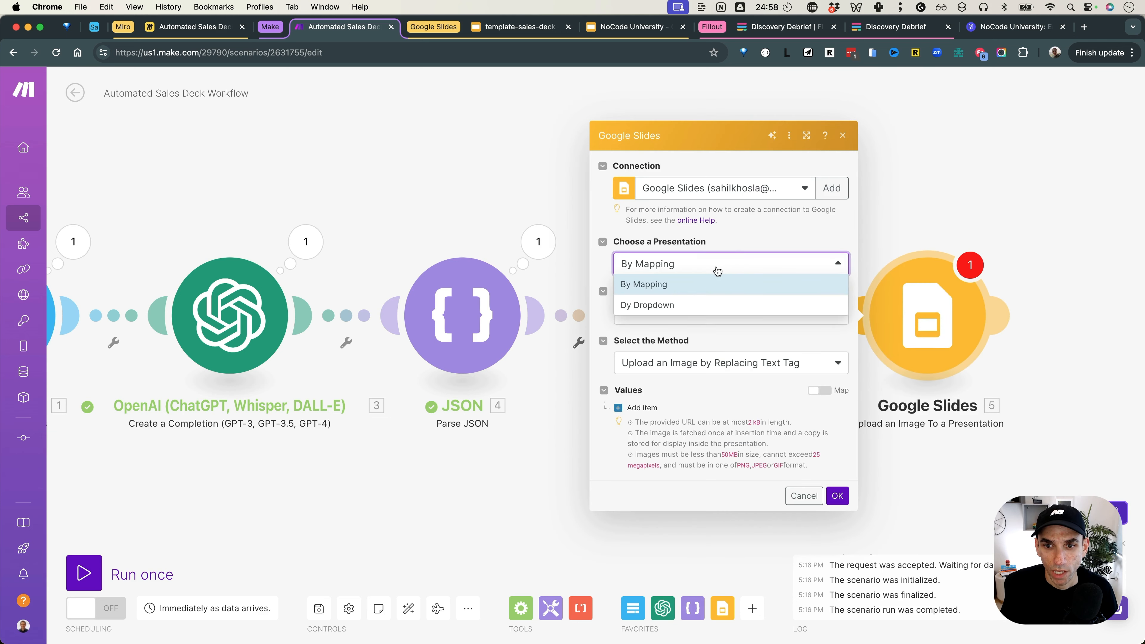
{"action": "left_click", "coordinate": [702, 283]}
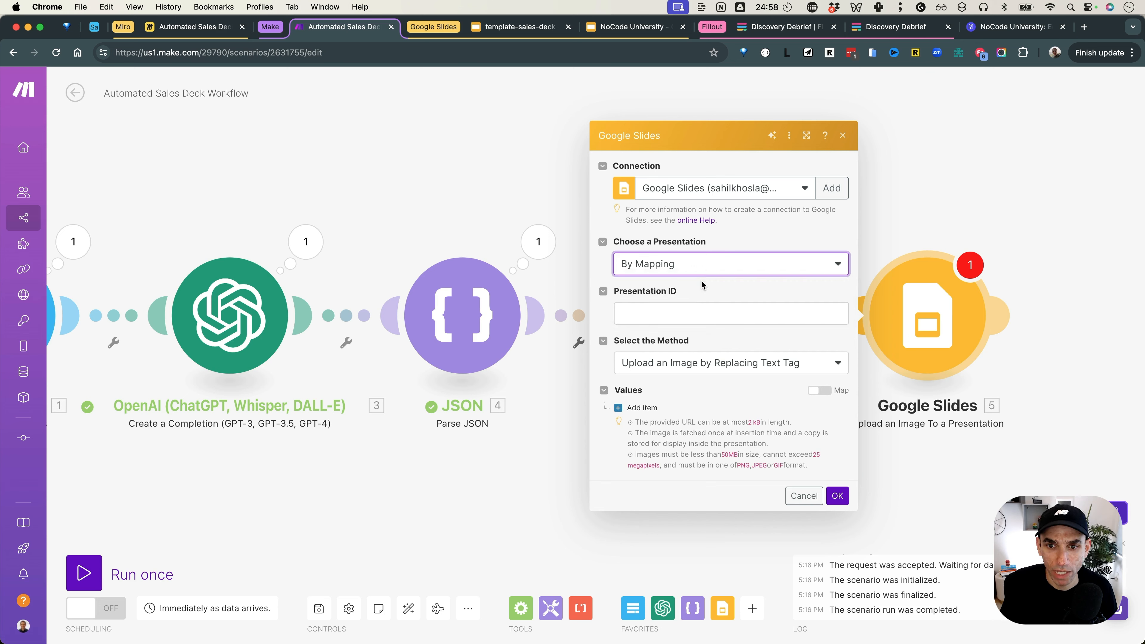
{"action": "left_click", "coordinate": [696, 306]}
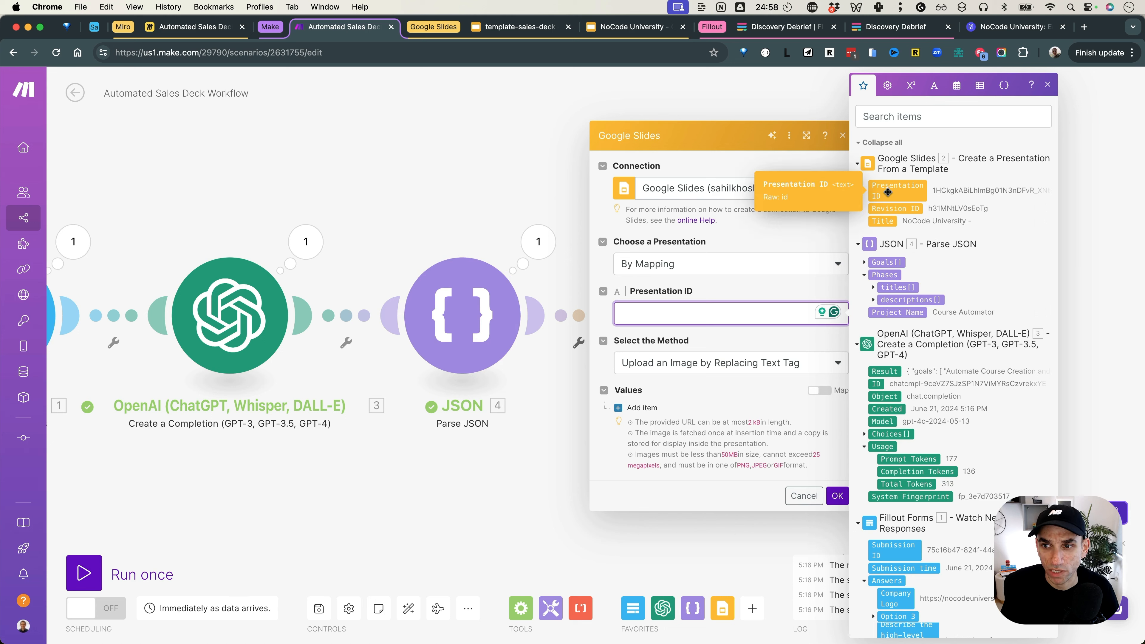
{"action": "left_click", "coordinate": [888, 192]}
{"action": "left_click", "coordinate": [703, 362]}
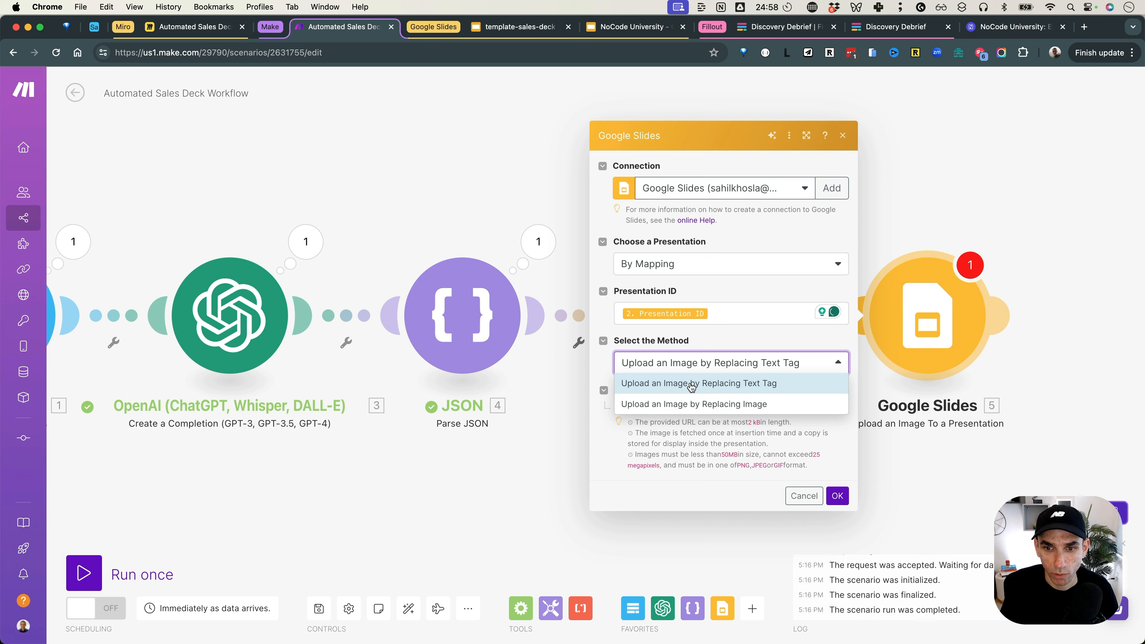
{"action": "left_click", "coordinate": [691, 386]}
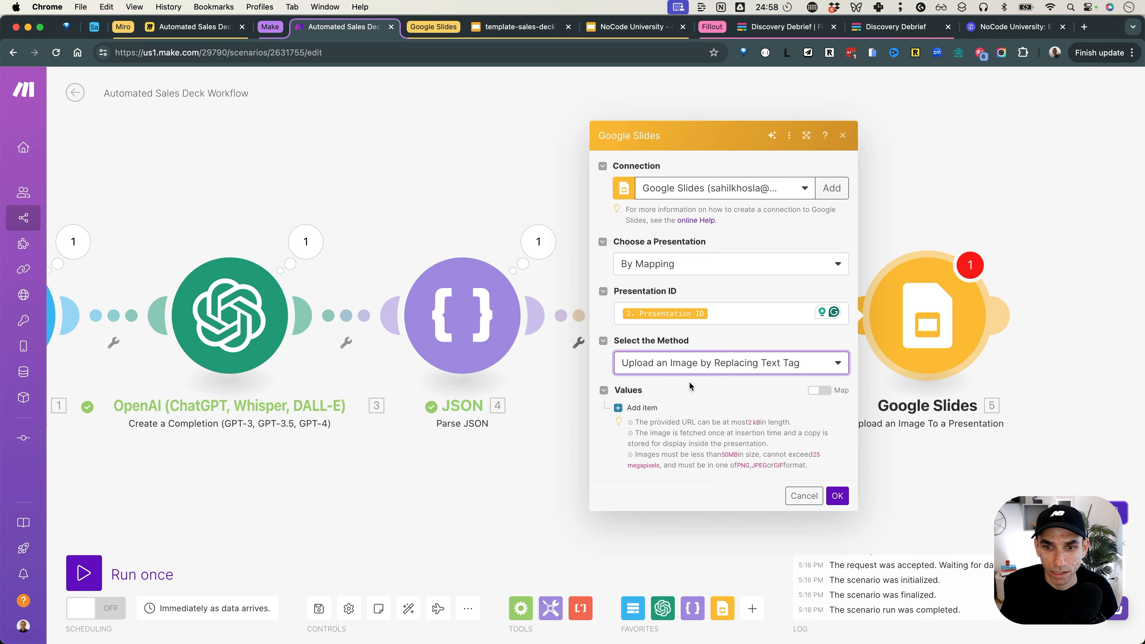
Step: Set the tag to image_placeholder, copied from the template's title slide
{"action": "left_click", "coordinate": [694, 395]}
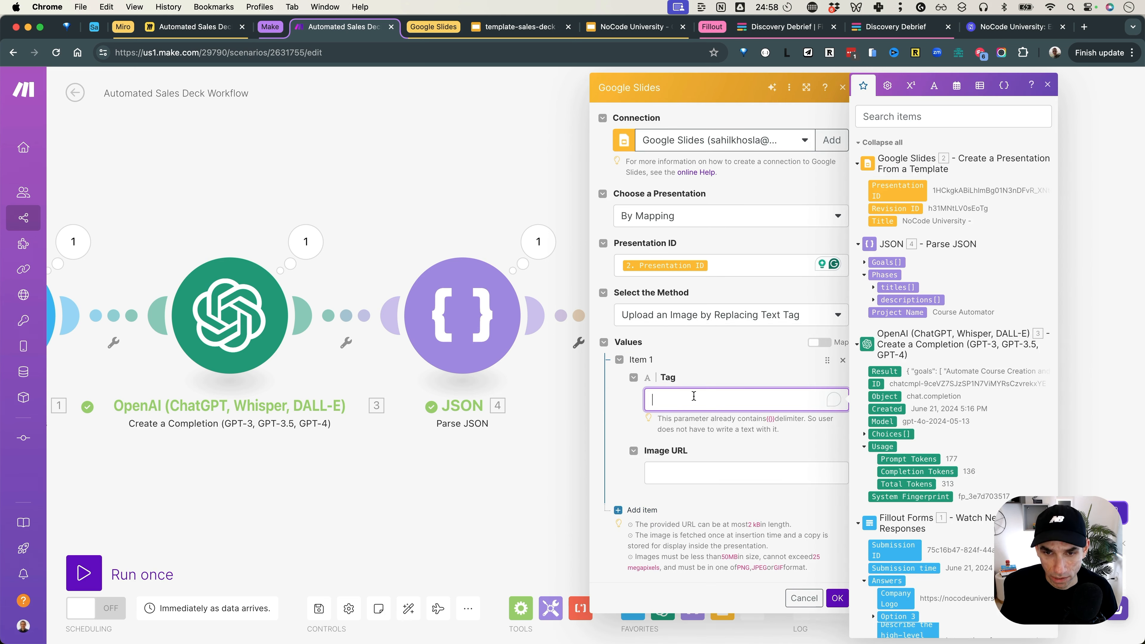
{"action": "left_click", "coordinate": [541, 35]}
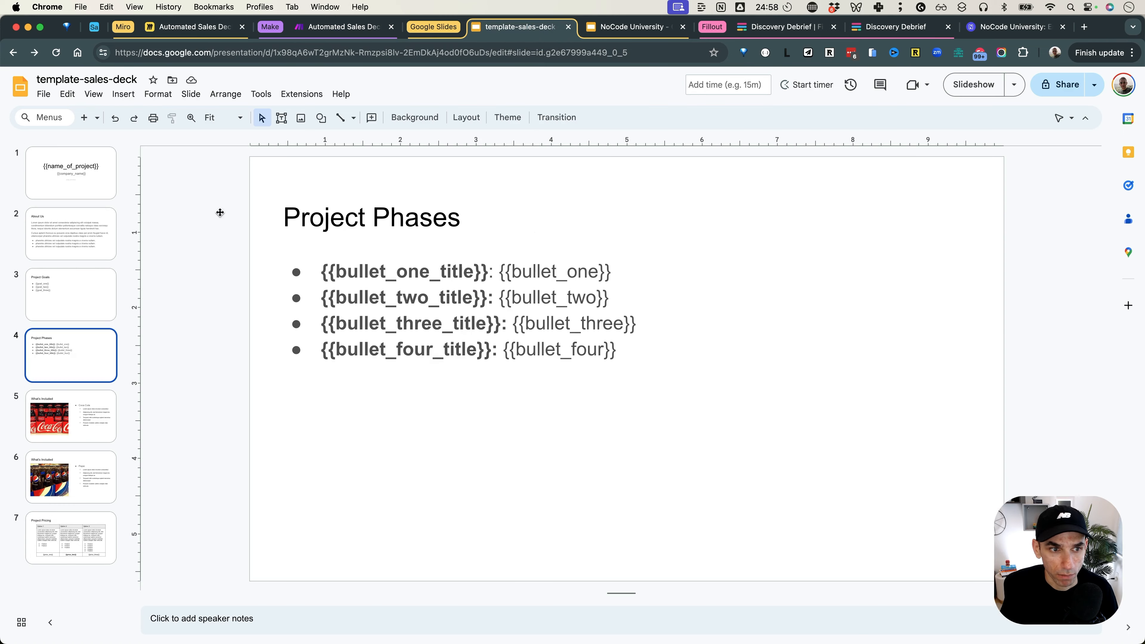
{"action": "left_click", "coordinate": [45, 177]}
{"action": "double_click", "coordinate": [607, 424]}
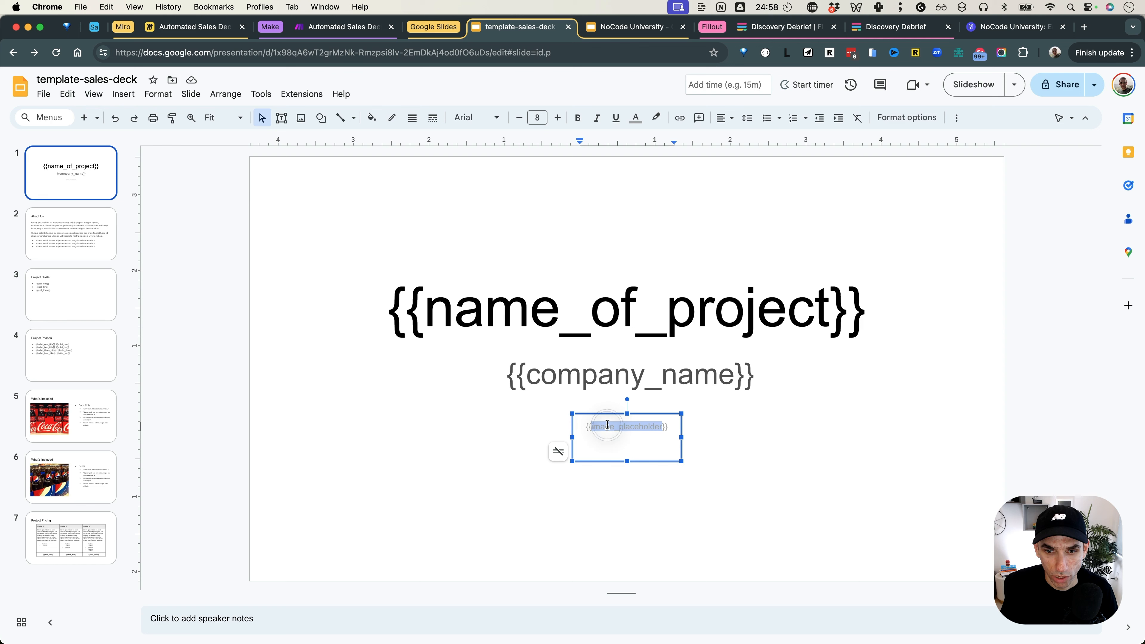
{"action": "key", "text": "super+c"}
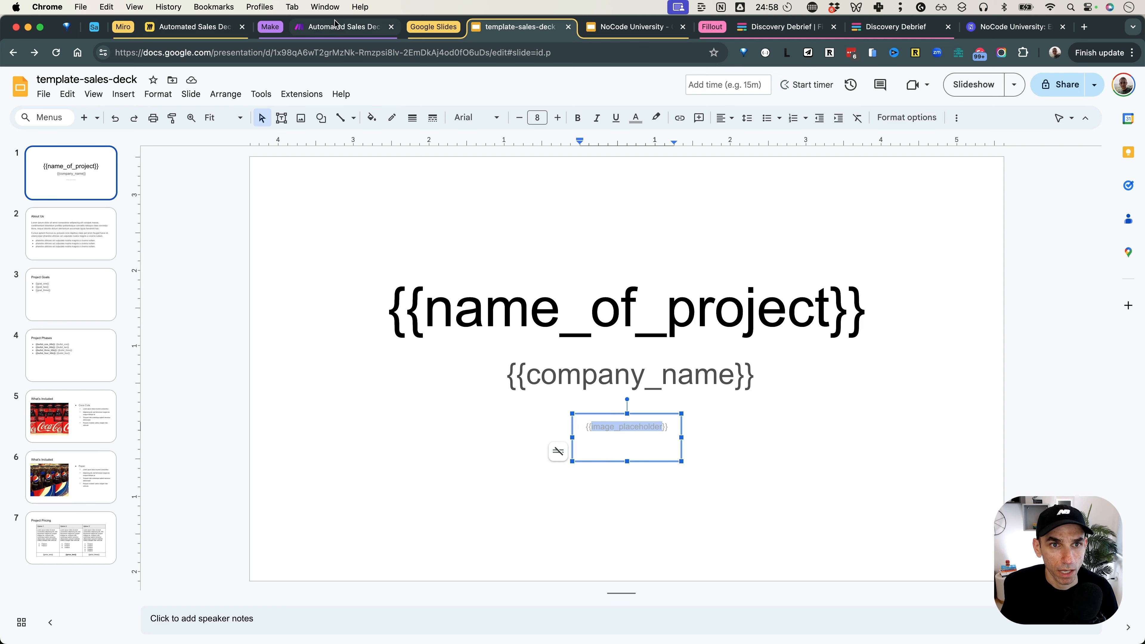
{"action": "left_click", "coordinate": [342, 26]}
{"action": "key", "text": "super+v"}
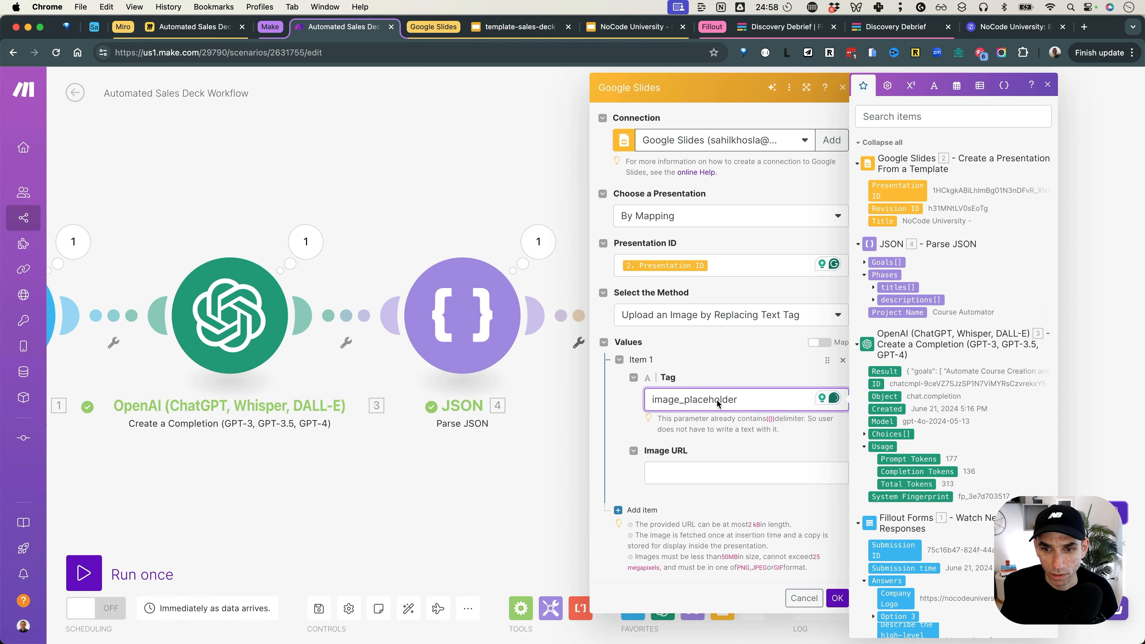
Step: Map the form's Company Logo as the image URL and save the module
{"action": "left_click_drag", "start_coordinate": [896, 598], "coordinate": [712, 473]}
{"action": "left_click", "coordinate": [733, 451]}
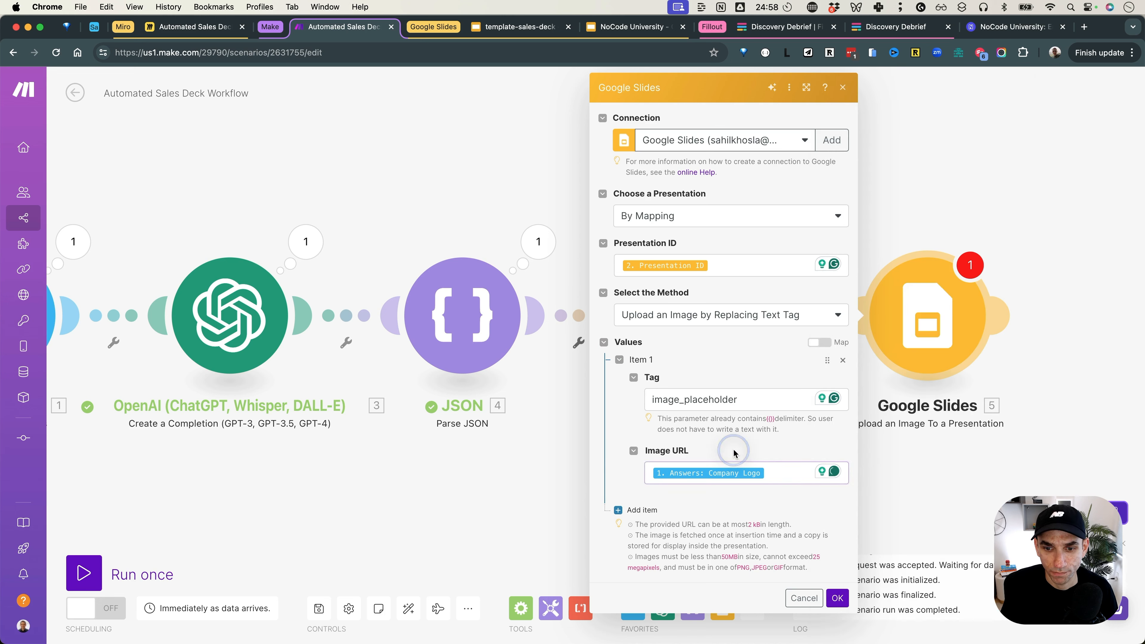
{"action": "left_click", "coordinate": [835, 597]}
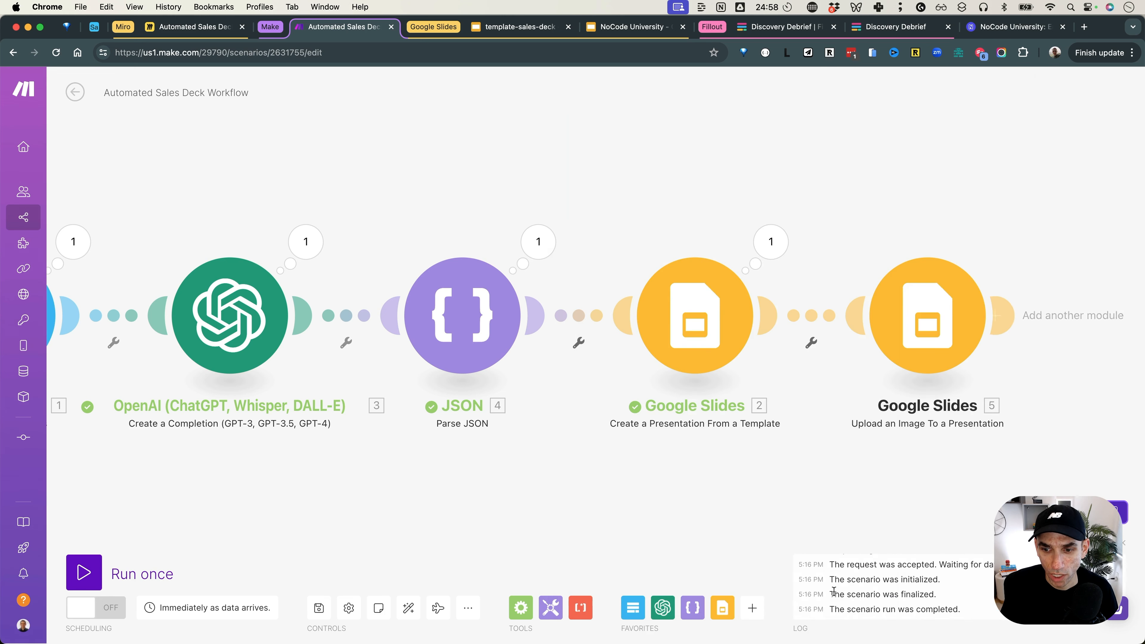
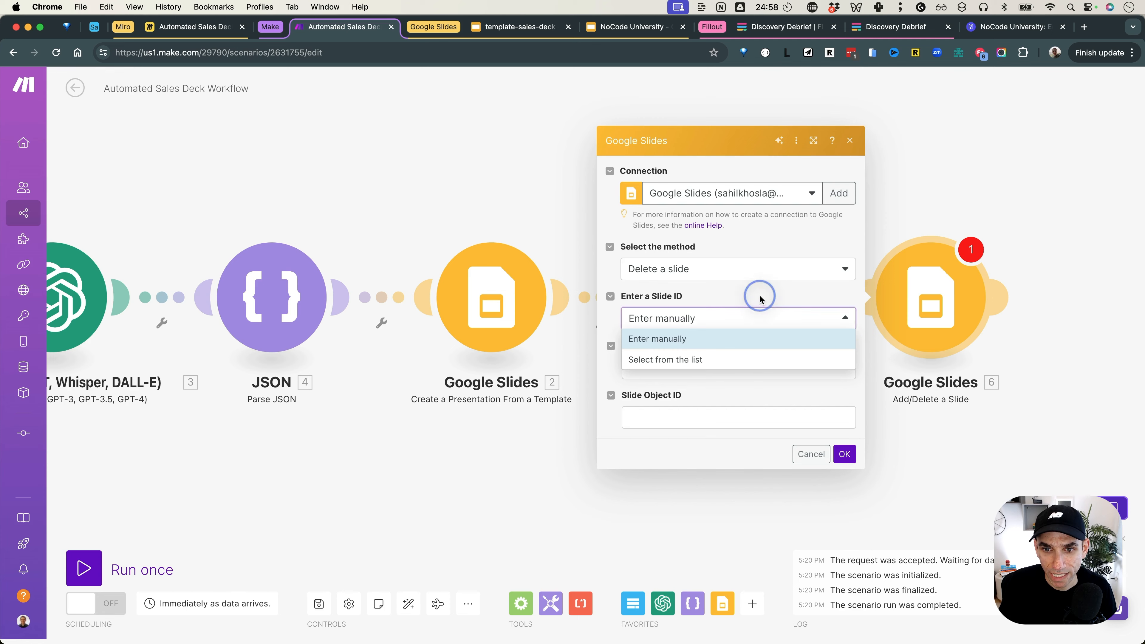
Step: Switch the Add/Delete a Slide module to manual slide ID entry and close its settings
{"action": "left_click", "coordinate": [737, 339]}
{"action": "left_click", "coordinate": [695, 416]}
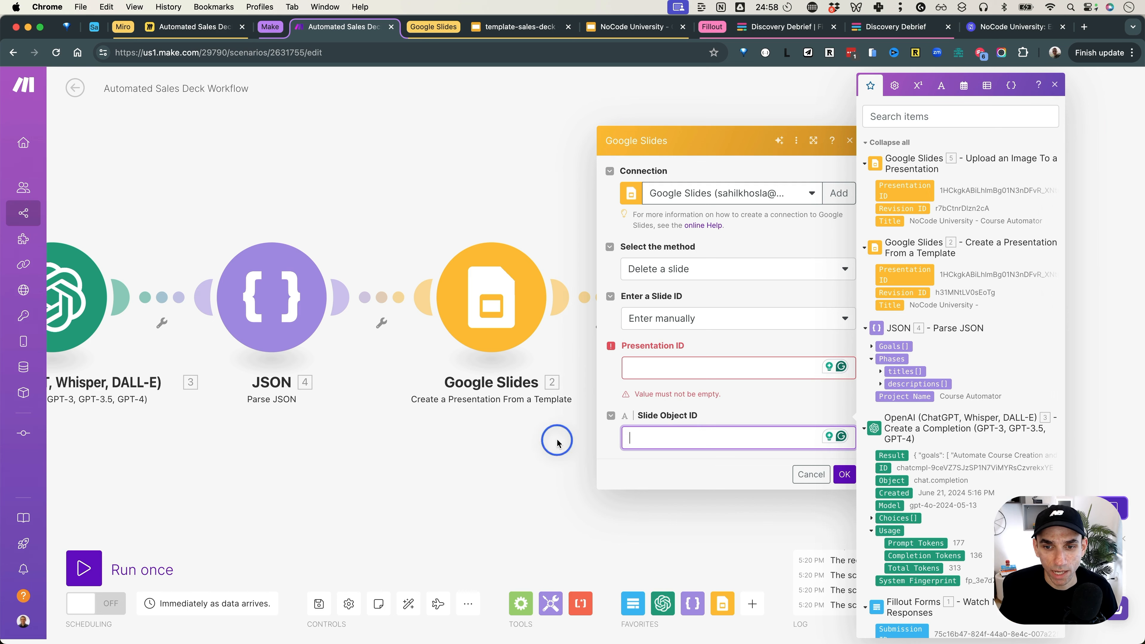
{"action": "left_click", "coordinate": [548, 436]}
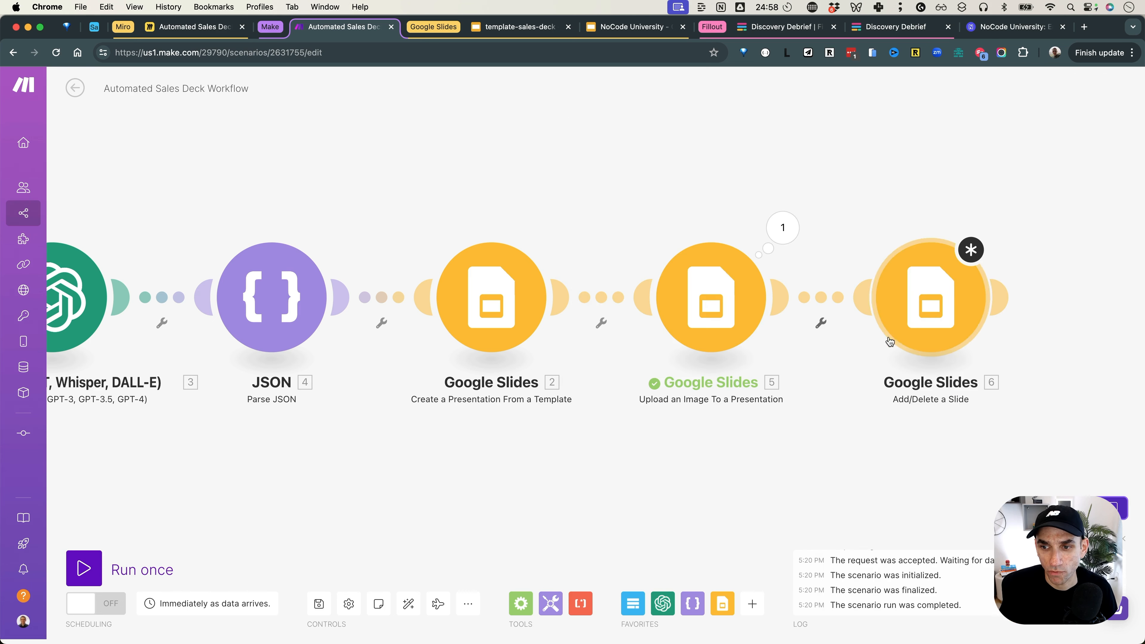
Step: Inspect the image-upload step's output, then bring up the link options between modules 5 and 6
{"action": "left_click", "coordinate": [821, 323]}
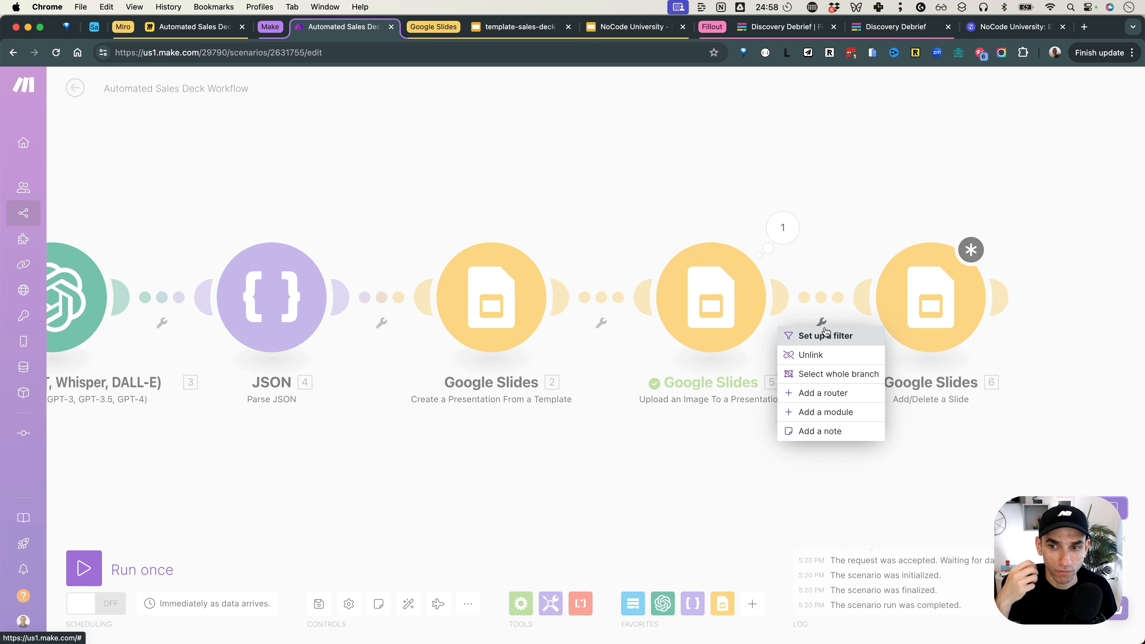
{"action": "left_click", "coordinate": [573, 453]}
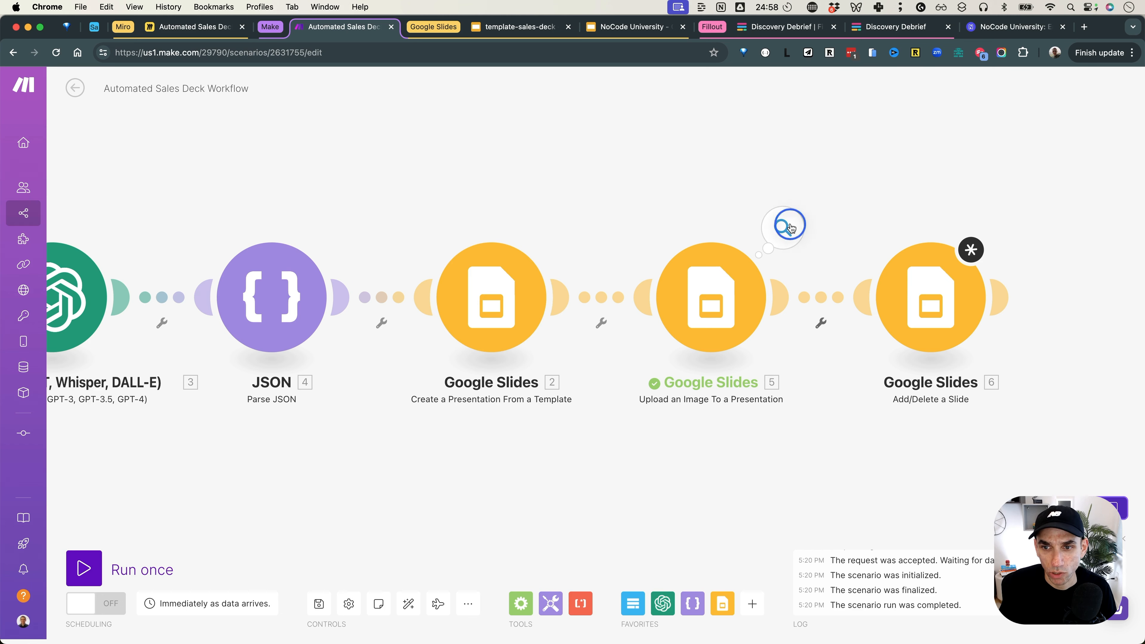
{"action": "left_click", "coordinate": [790, 227]}
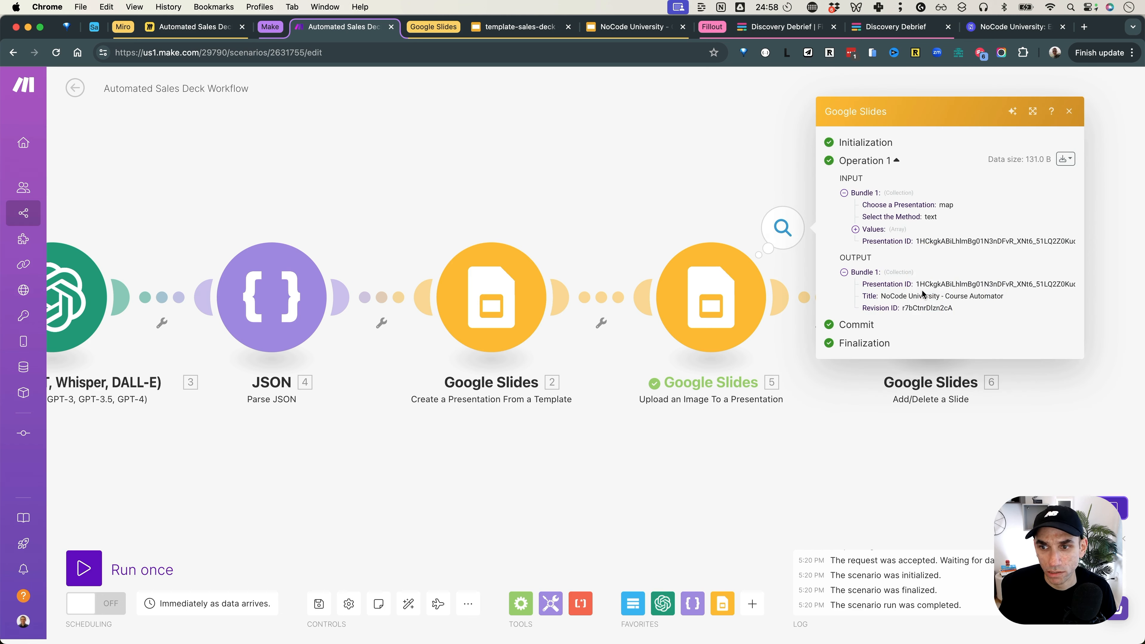
{"action": "left_click", "coordinate": [844, 410]}
{"action": "left_click", "coordinate": [929, 316]}
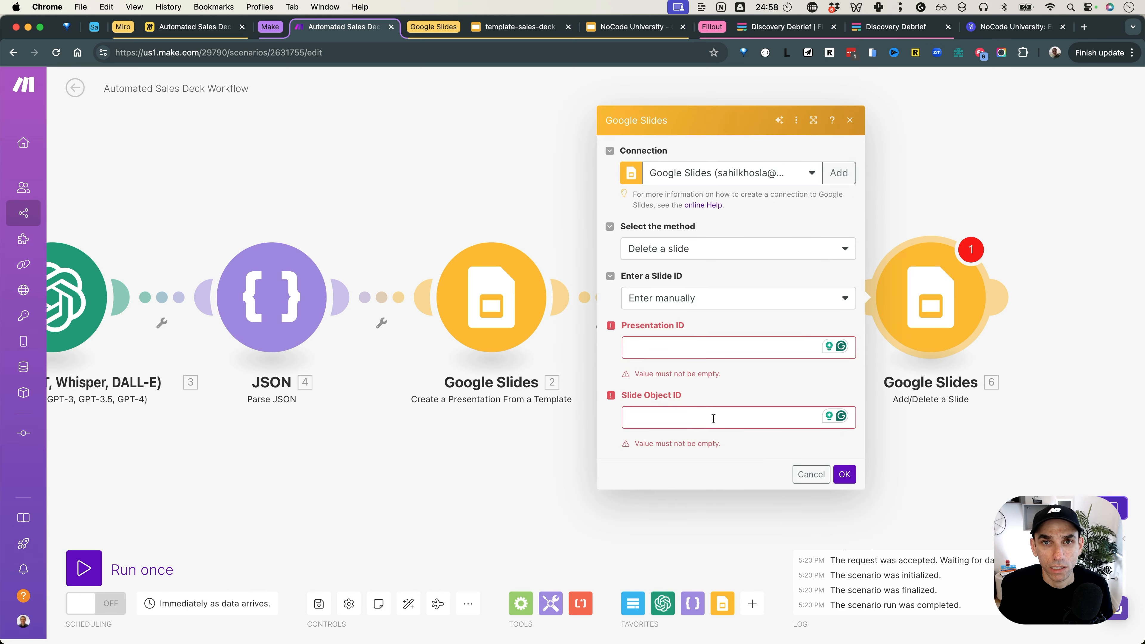
{"action": "left_click", "coordinate": [533, 447]}
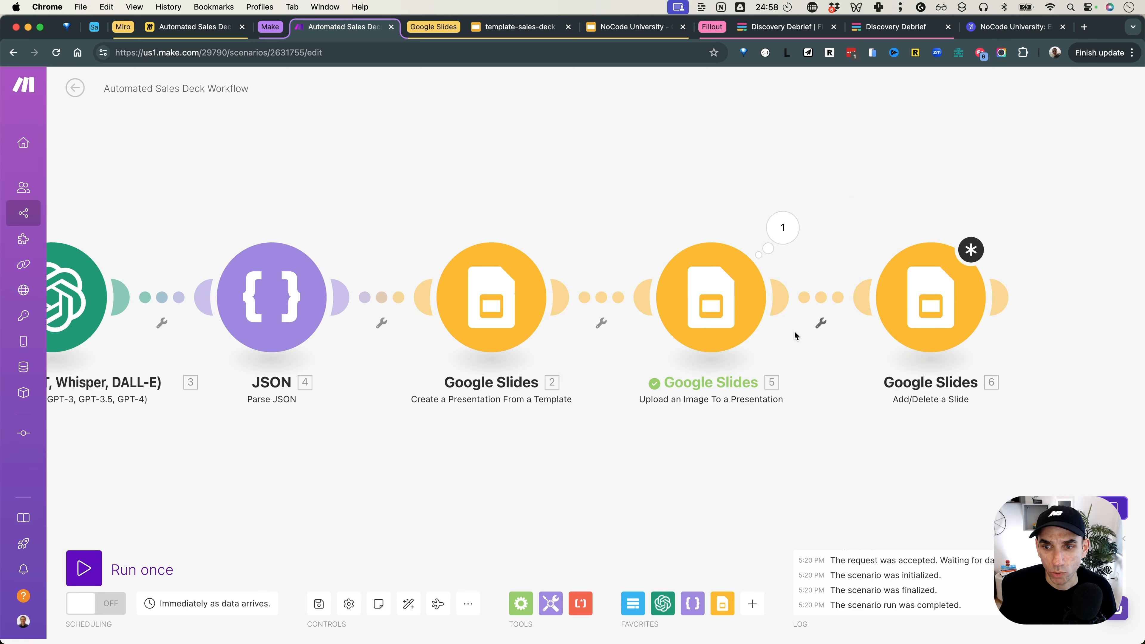
{"action": "left_click", "coordinate": [820, 322]}
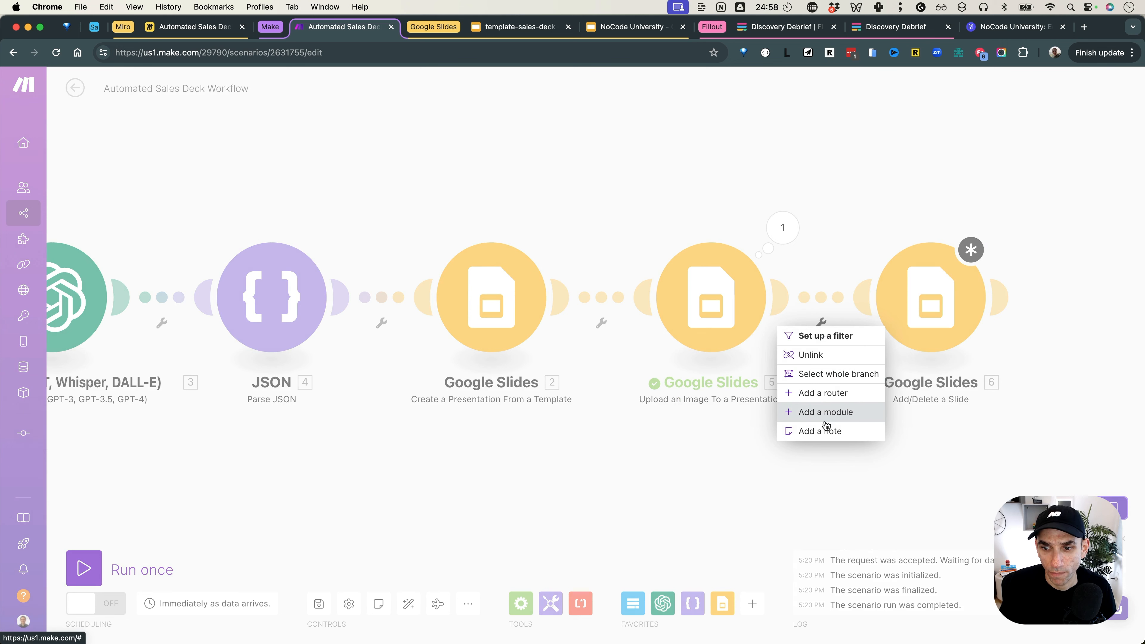
Step: Insert a Google Slides Get a Presentation module on My Drive, mapping module 2's Presentation ID
{"action": "left_click", "coordinate": [825, 412]}
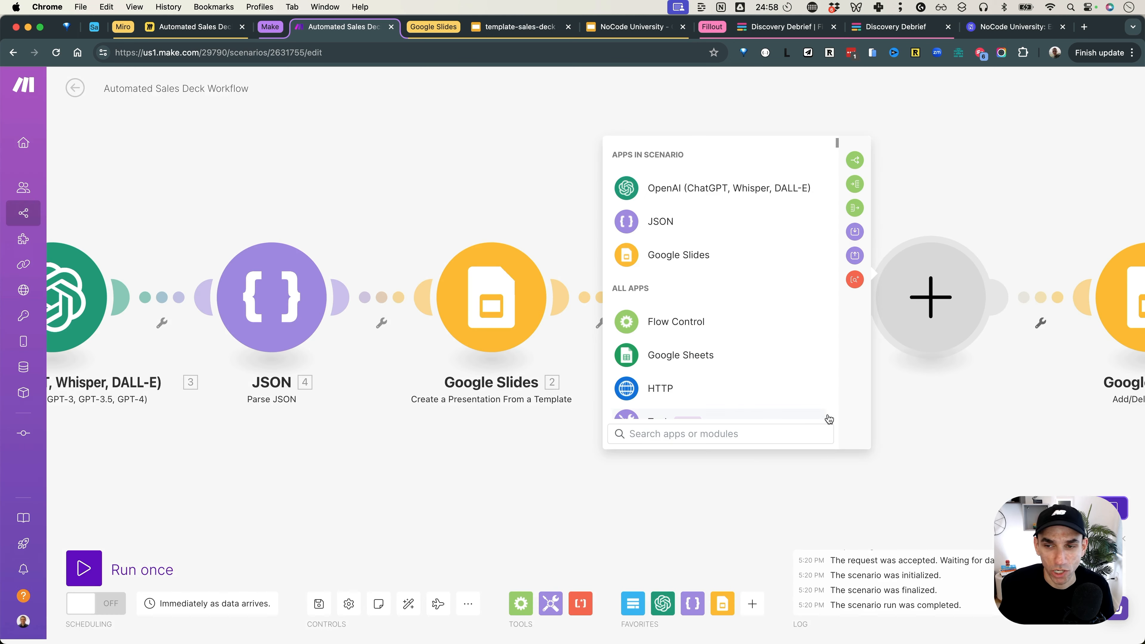
{"action": "left_click", "coordinate": [716, 255]}
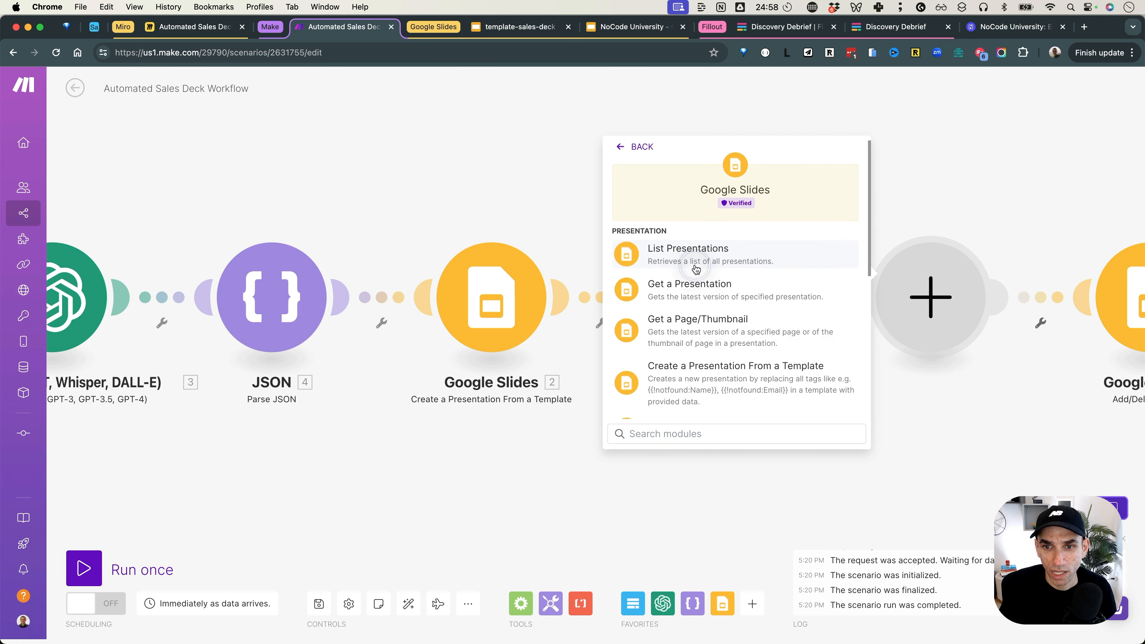
{"action": "left_click", "coordinate": [710, 291]}
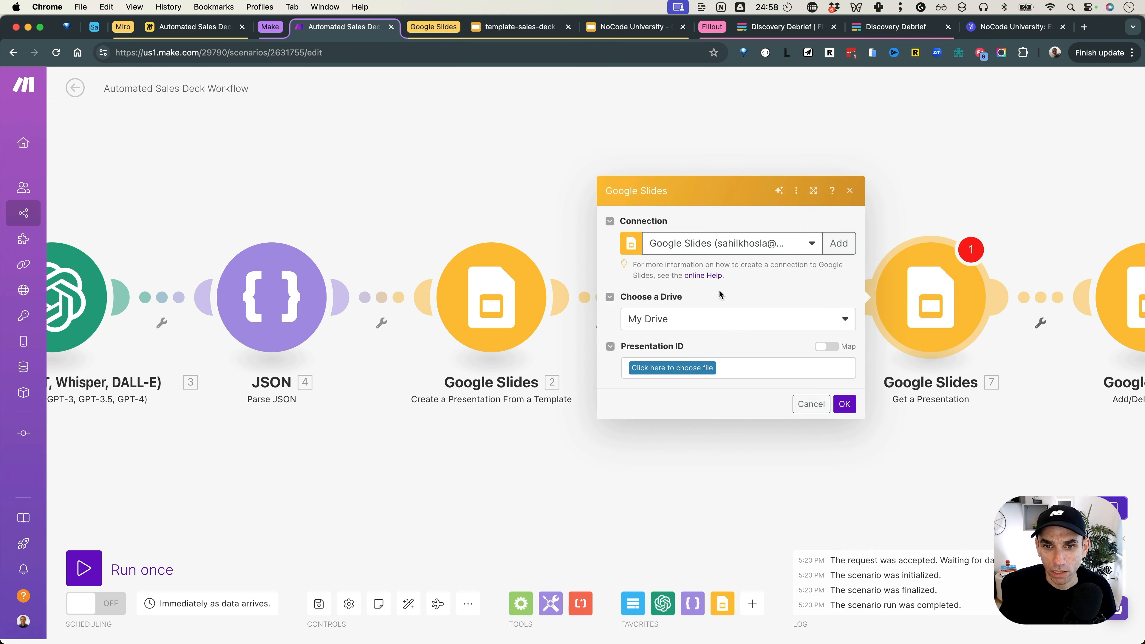
{"action": "left_click", "coordinate": [711, 321]}
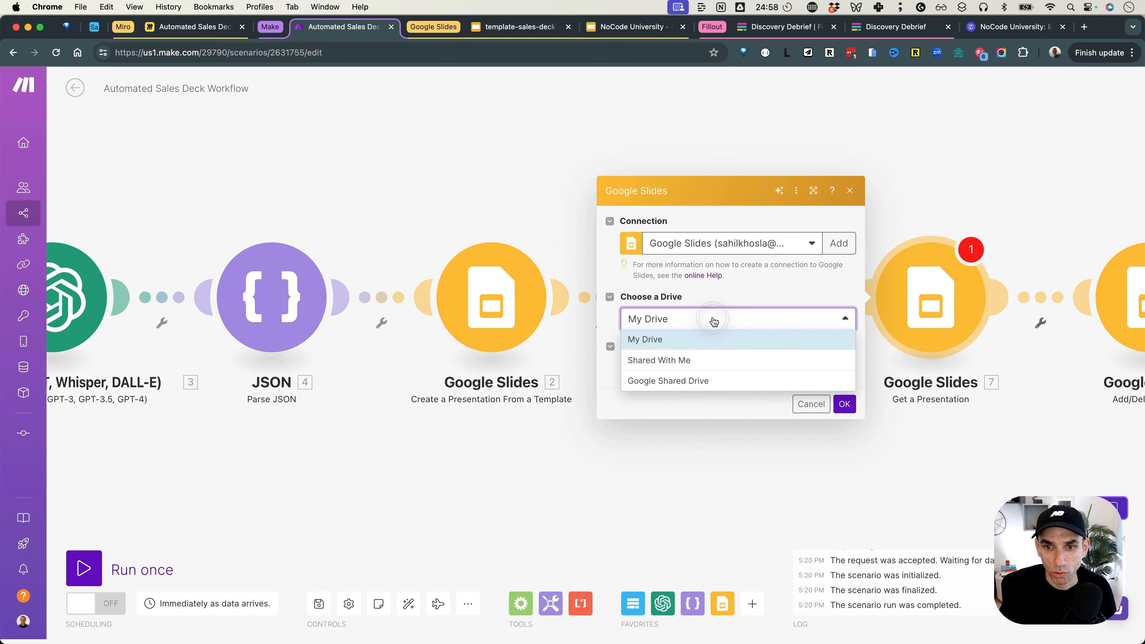
{"action": "left_click", "coordinate": [720, 344]}
{"action": "left_click", "coordinate": [825, 346]}
{"action": "left_click", "coordinate": [761, 363]}
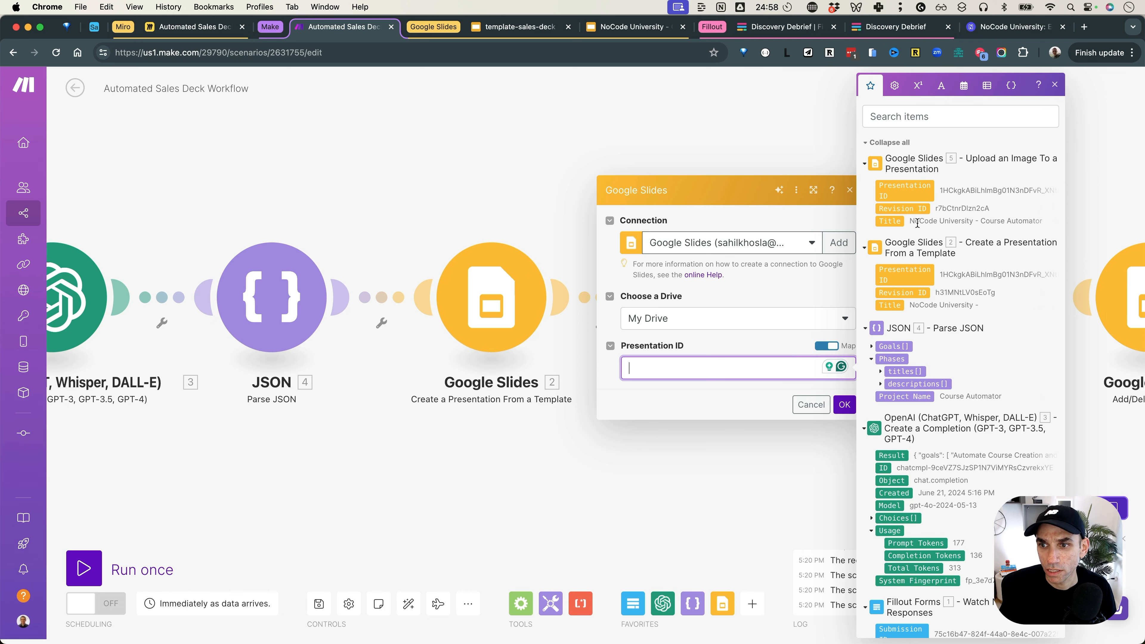
{"action": "left_click", "coordinate": [905, 274]}
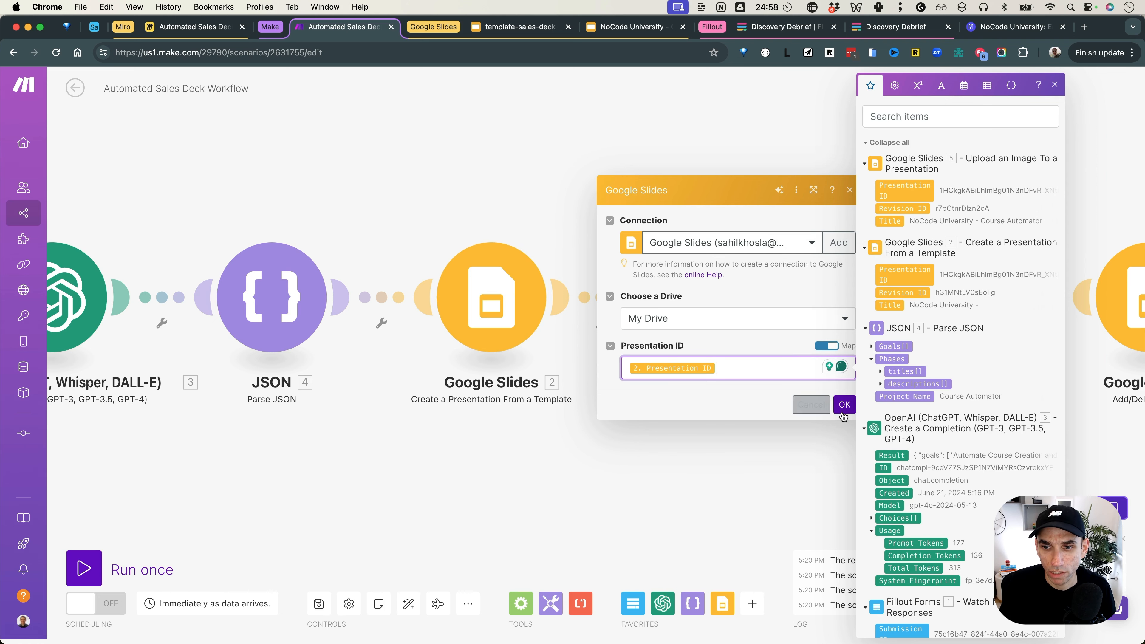
{"action": "left_click", "coordinate": [844, 404]}
Step: Run only the Get a Presentation module with the pasted presentation ID
{"action": "left_click_drag", "start_coordinate": [831, 191], "coordinate": [736, 174]}
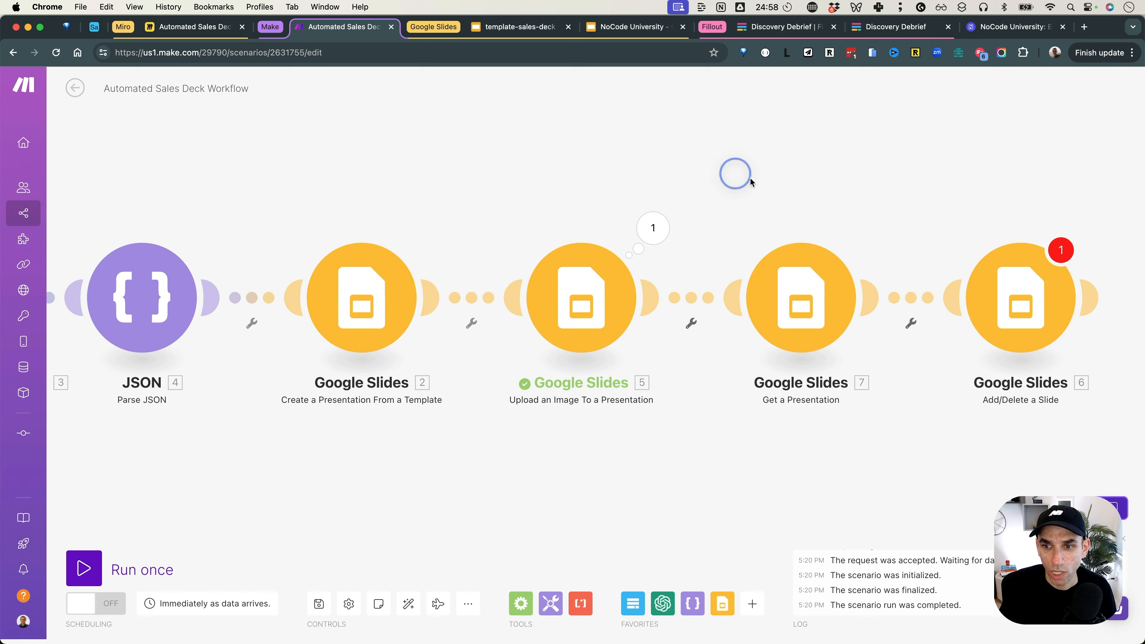
{"action": "right_click", "coordinate": [799, 297]}
{"action": "left_click", "coordinate": [825, 324]}
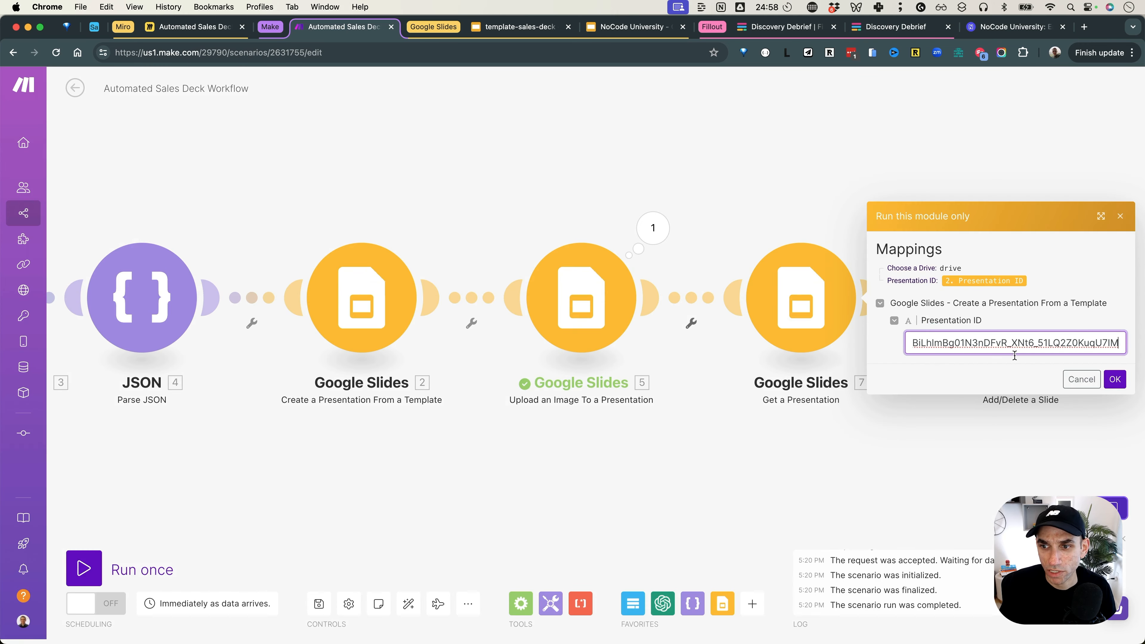
{"action": "left_click", "coordinate": [1111, 380]}
Step: Expand the output's slides to read slide 5 and 6 object IDs, then view slide 5 in the template deck
{"action": "left_click", "coordinate": [941, 295]}
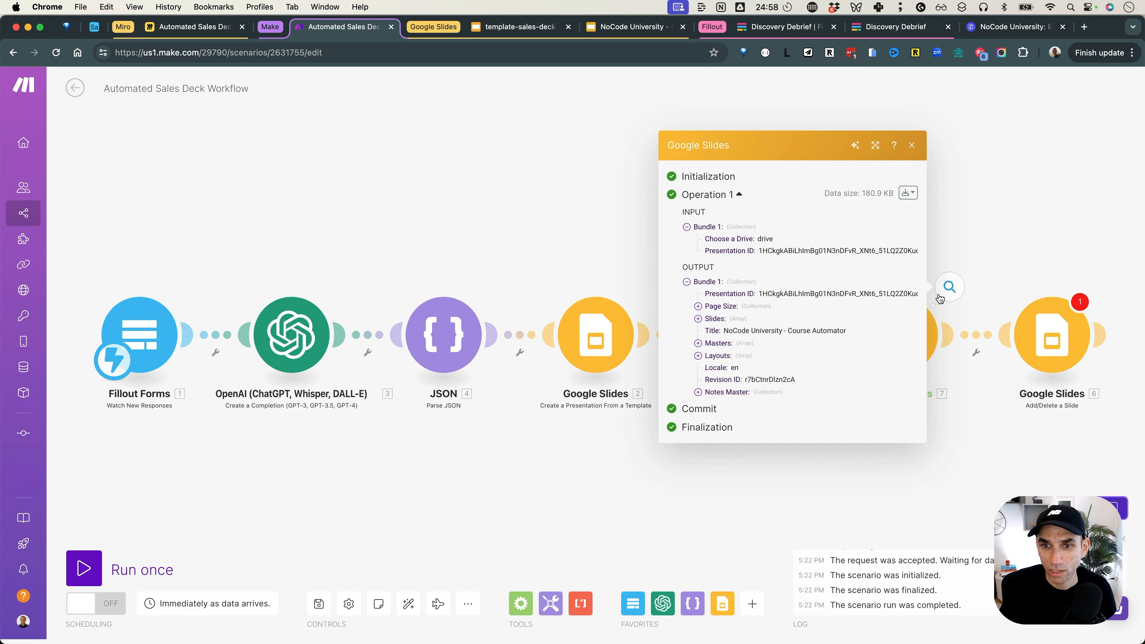
{"action": "left_click", "coordinate": [698, 318]}
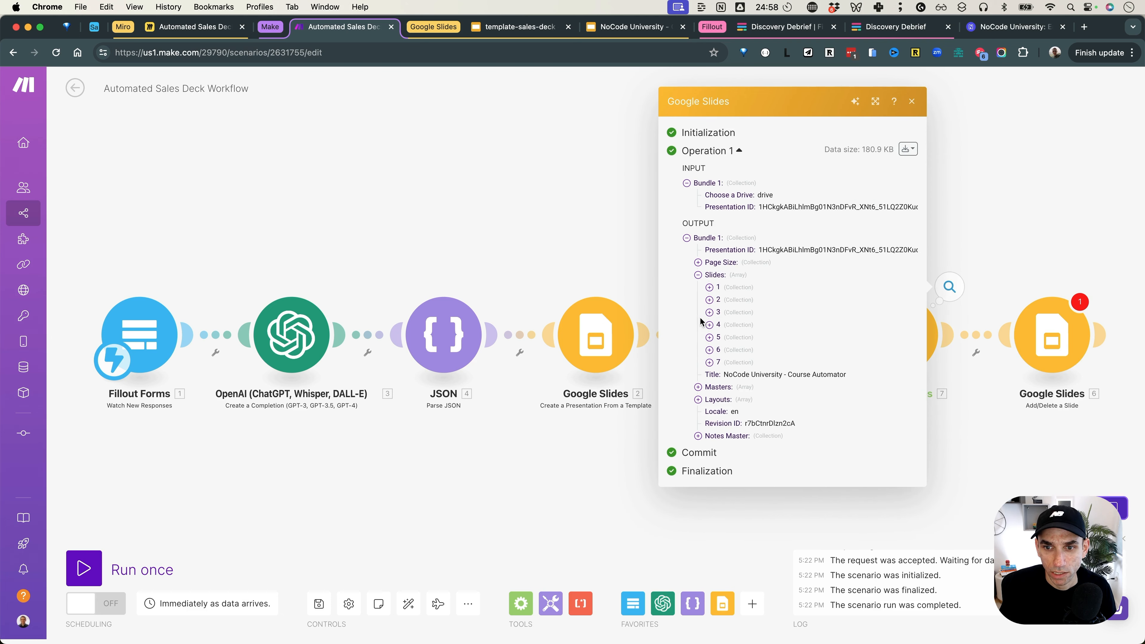
{"action": "left_click", "coordinate": [709, 337]}
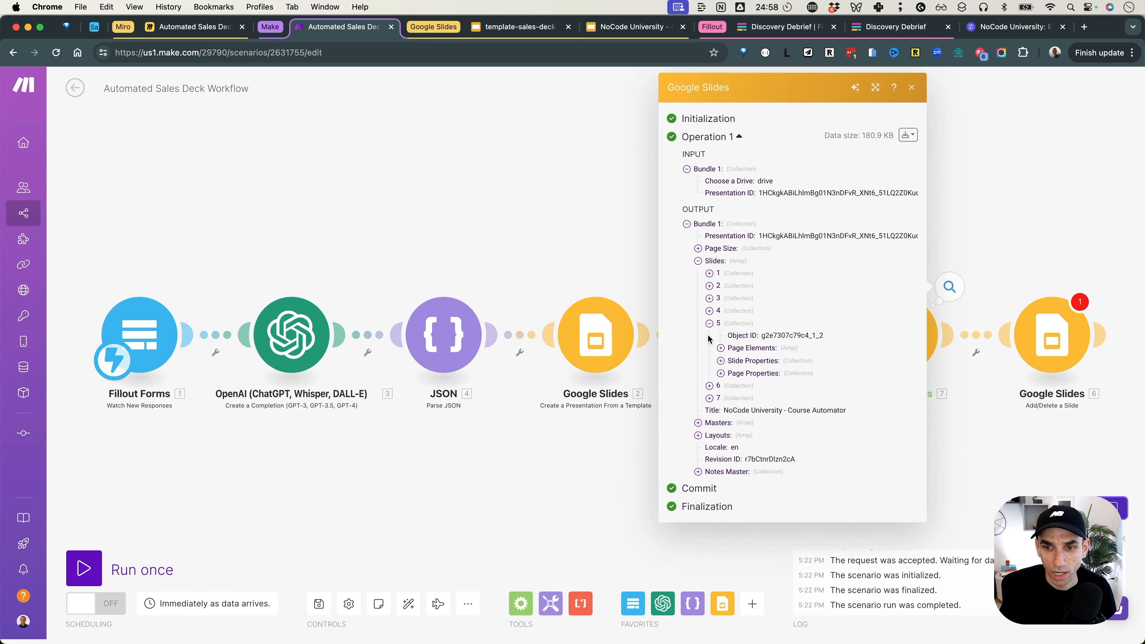
{"action": "left_click", "coordinate": [709, 385]}
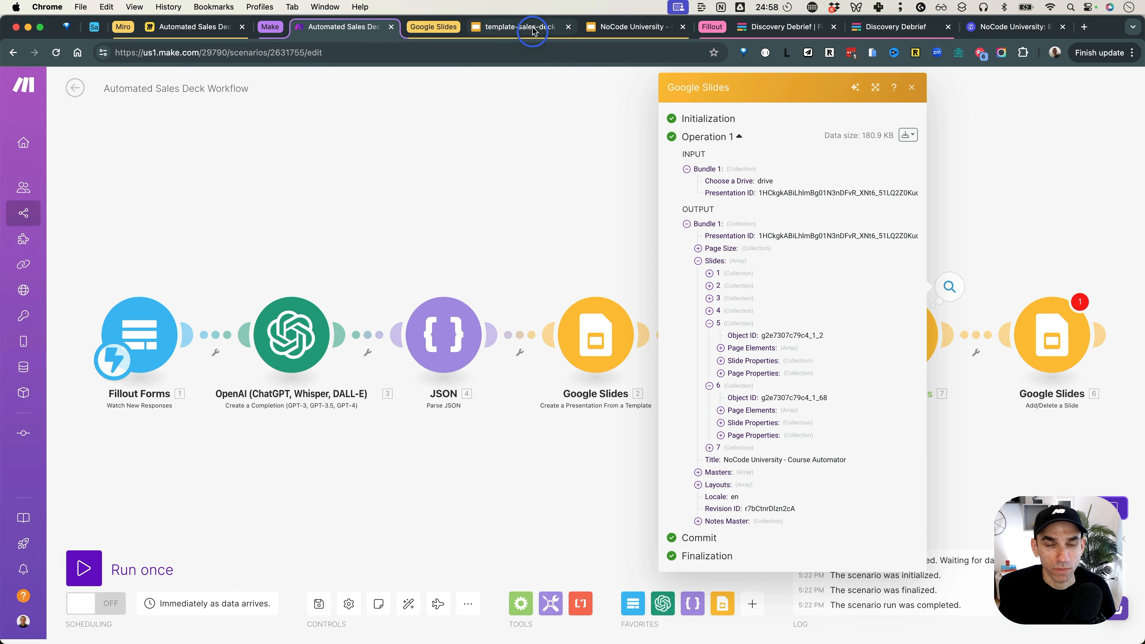
{"action": "left_click", "coordinate": [518, 27]}
{"action": "left_click", "coordinate": [82, 414]}
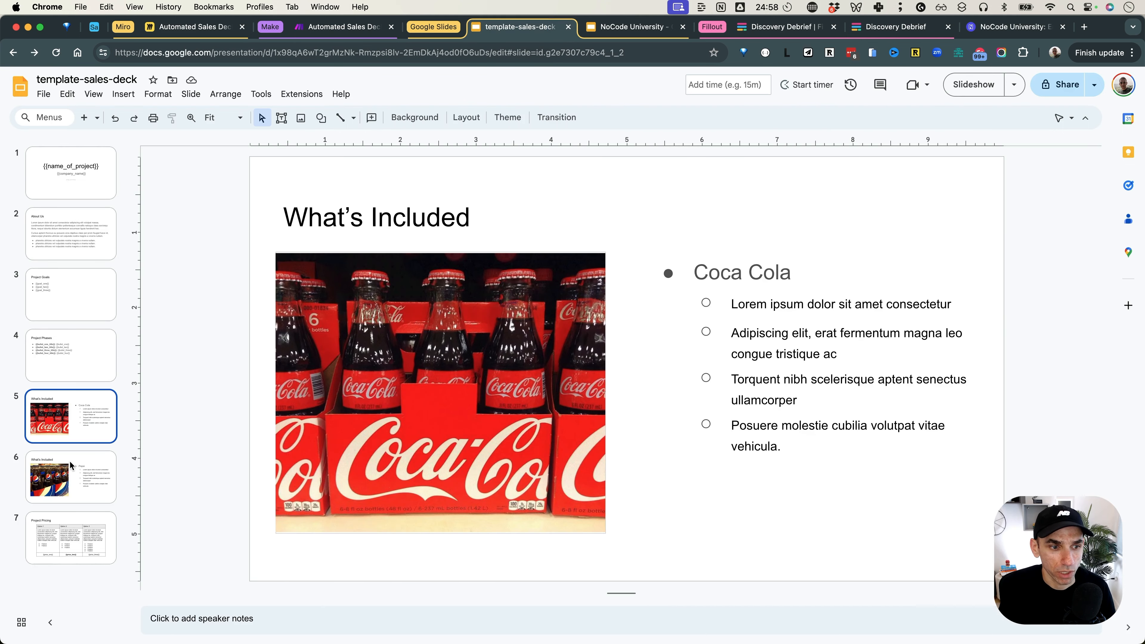
Step: View the Pepsi slide 6 and the Coca Cola slide 5, then go back to Make
{"action": "left_click", "coordinate": [70, 464]}
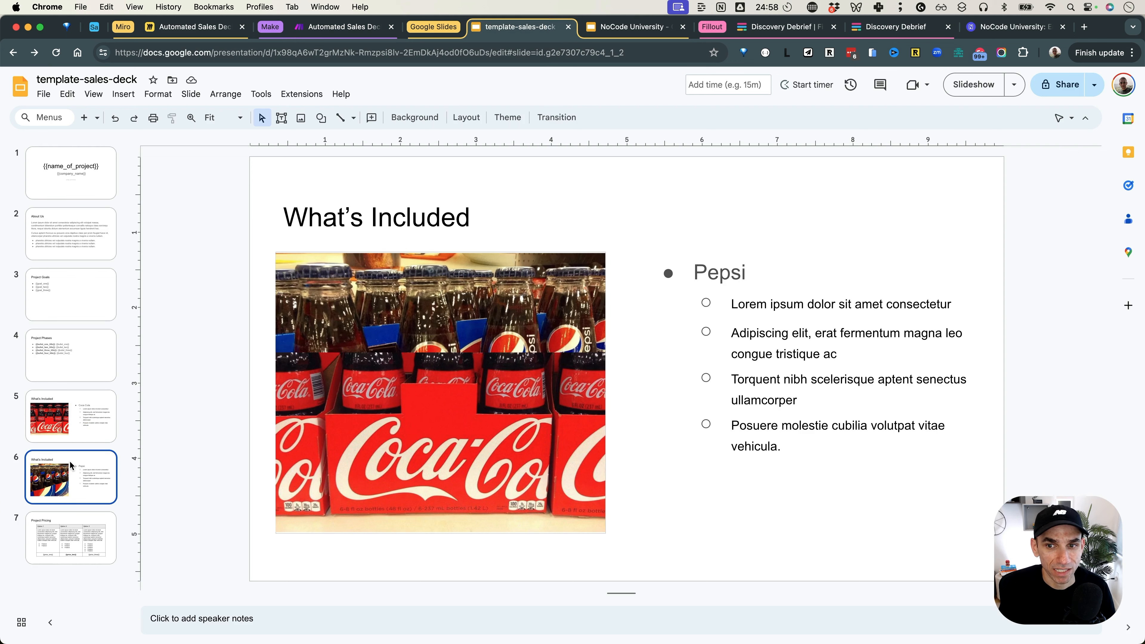
{"action": "left_click", "coordinate": [79, 430]}
{"action": "left_click", "coordinate": [342, 27]}
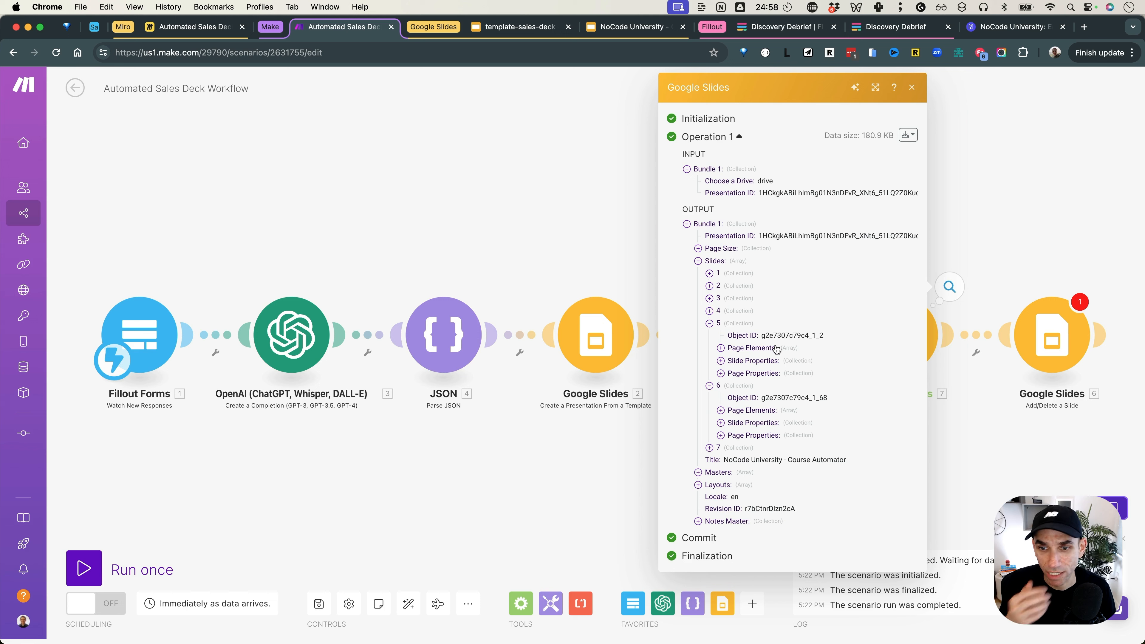
Step: Confirm the Add/Delete a Slide module's settings and save the scenario
{"action": "left_click", "coordinate": [999, 208]}
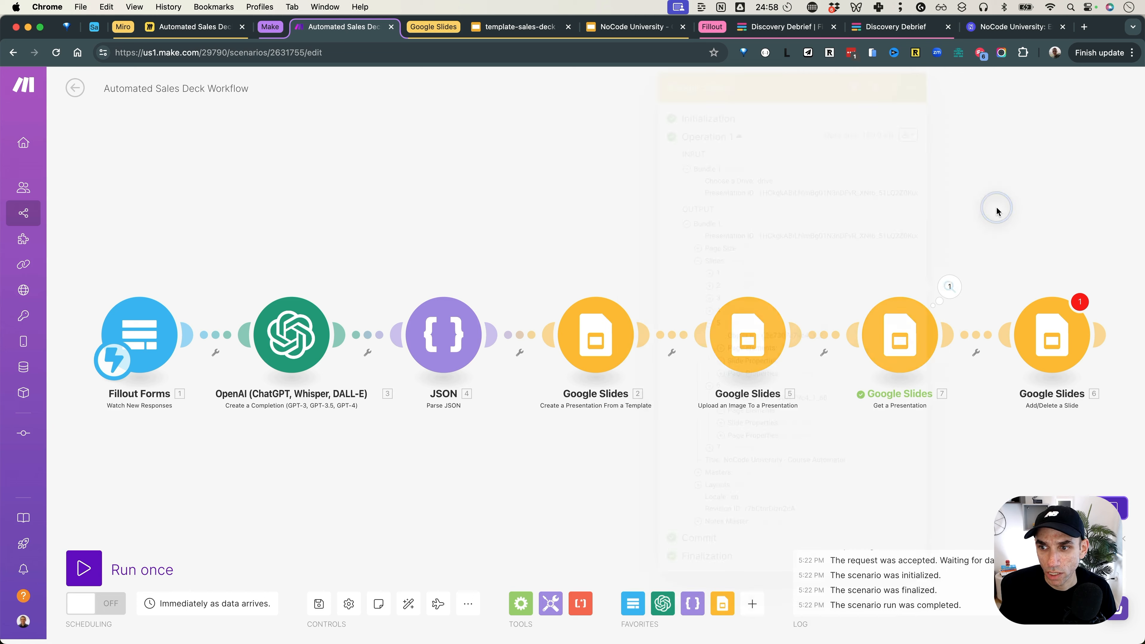
{"action": "left_click", "coordinate": [1036, 341]}
{"action": "left_click", "coordinate": [861, 453]}
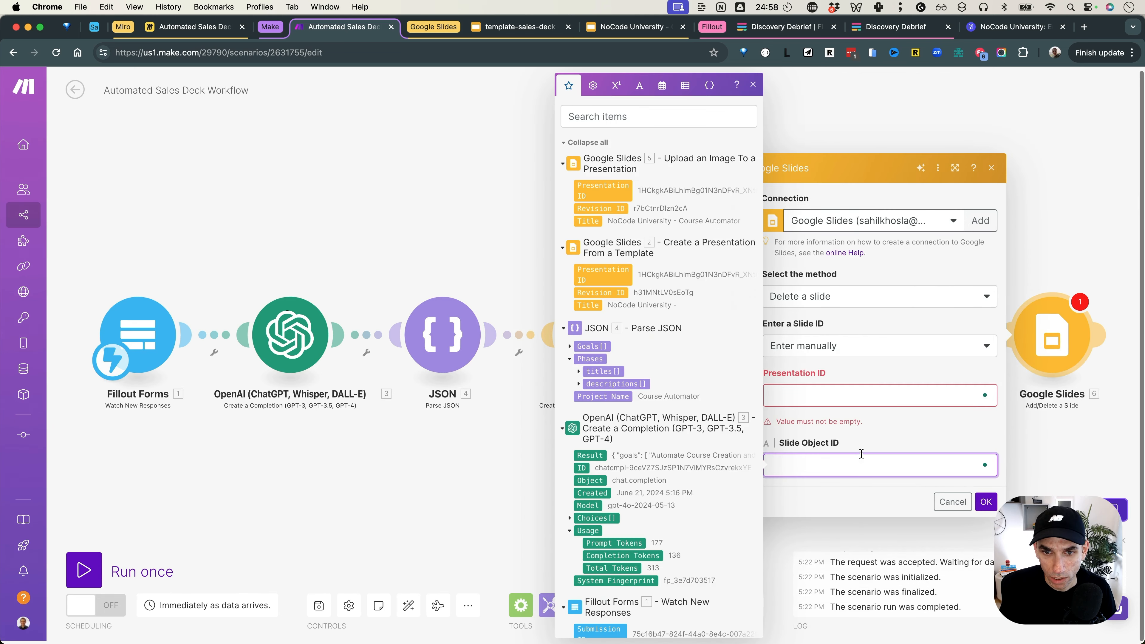
{"action": "scroll", "coordinate": [635, 338], "scroll_direction": "down", "scroll_amount": 10}
{"action": "scroll", "coordinate": [636, 339], "scroll_direction": "up", "scroll_amount": 10}
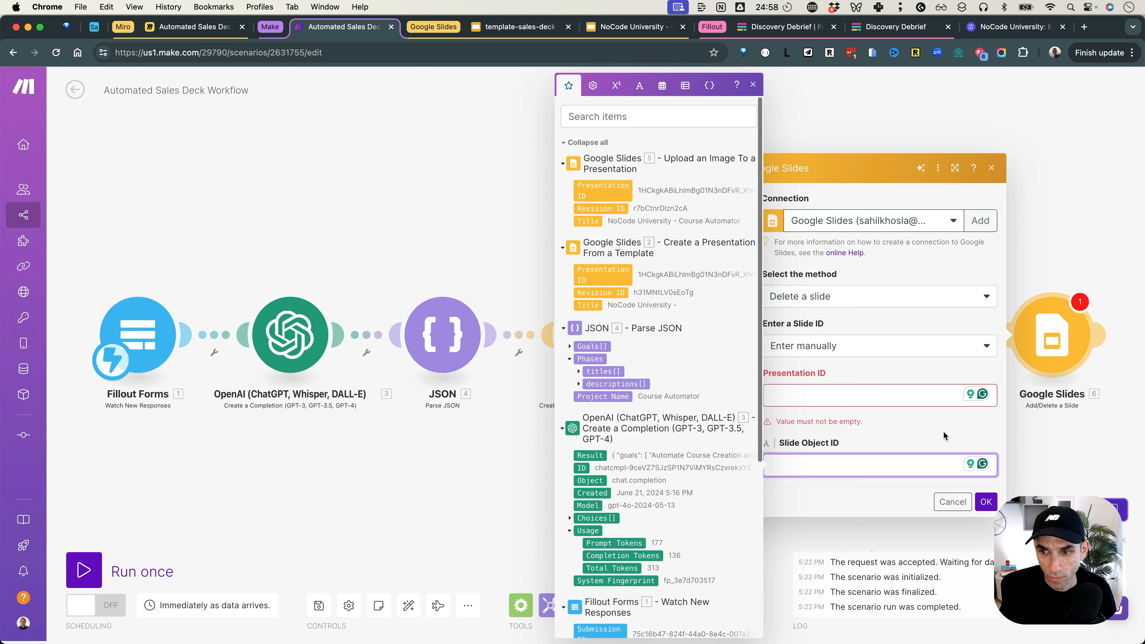
{"action": "left_click", "coordinate": [983, 500]}
{"action": "left_click", "coordinate": [318, 605]}
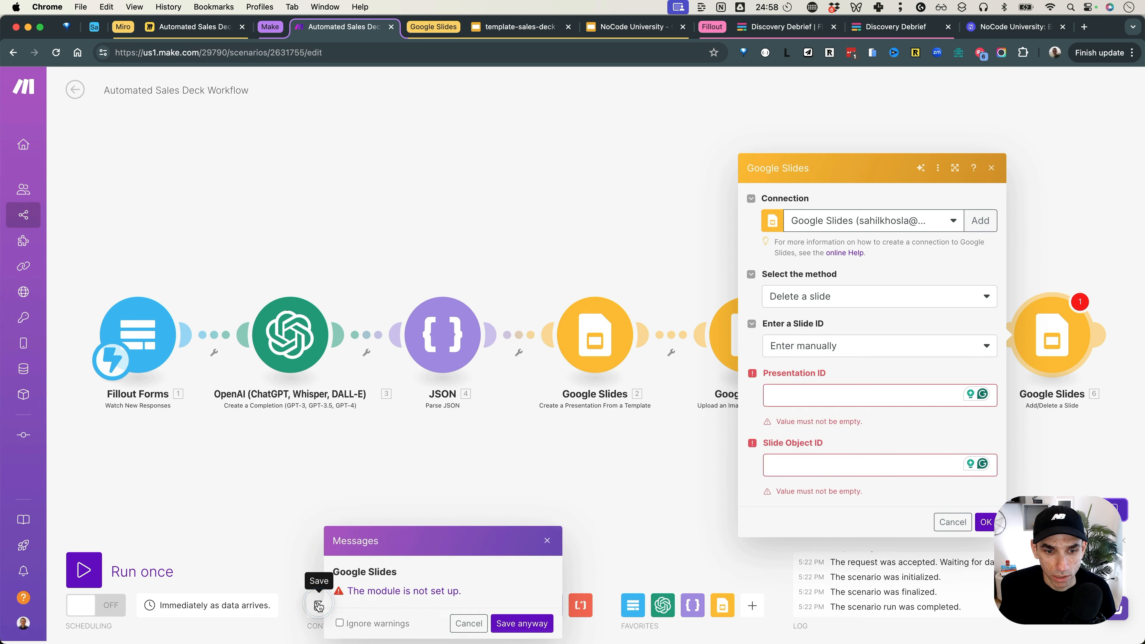
{"action": "left_click", "coordinate": [513, 622]}
{"action": "left_click", "coordinate": [533, 516]}
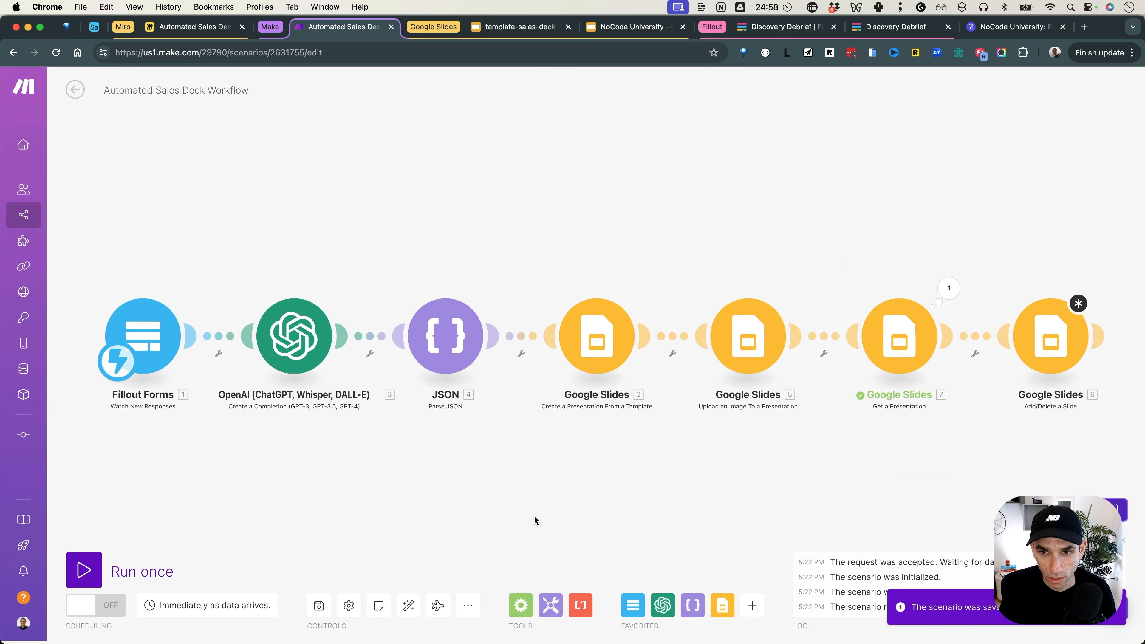
Step: After reloading the editor, set the slide module's method to Delete a slide
{"action": "key", "text": "super+r"}
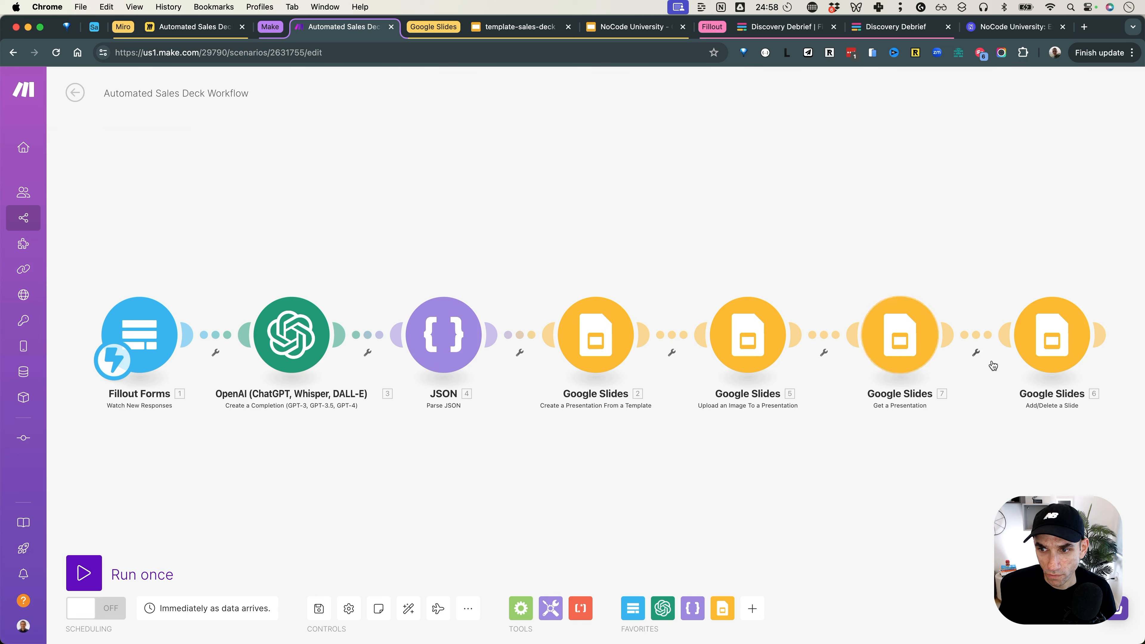
{"action": "left_click", "coordinate": [1045, 344]}
{"action": "left_click", "coordinate": [842, 486]}
{"action": "left_click", "coordinate": [1069, 471]}
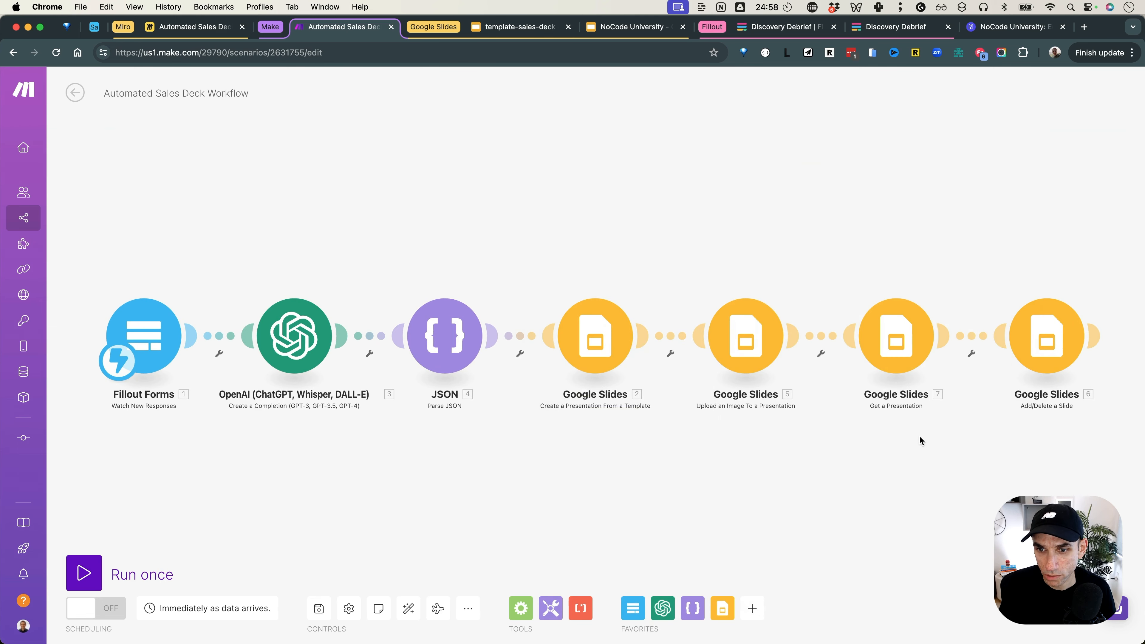
{"action": "left_click", "coordinate": [1038, 353]}
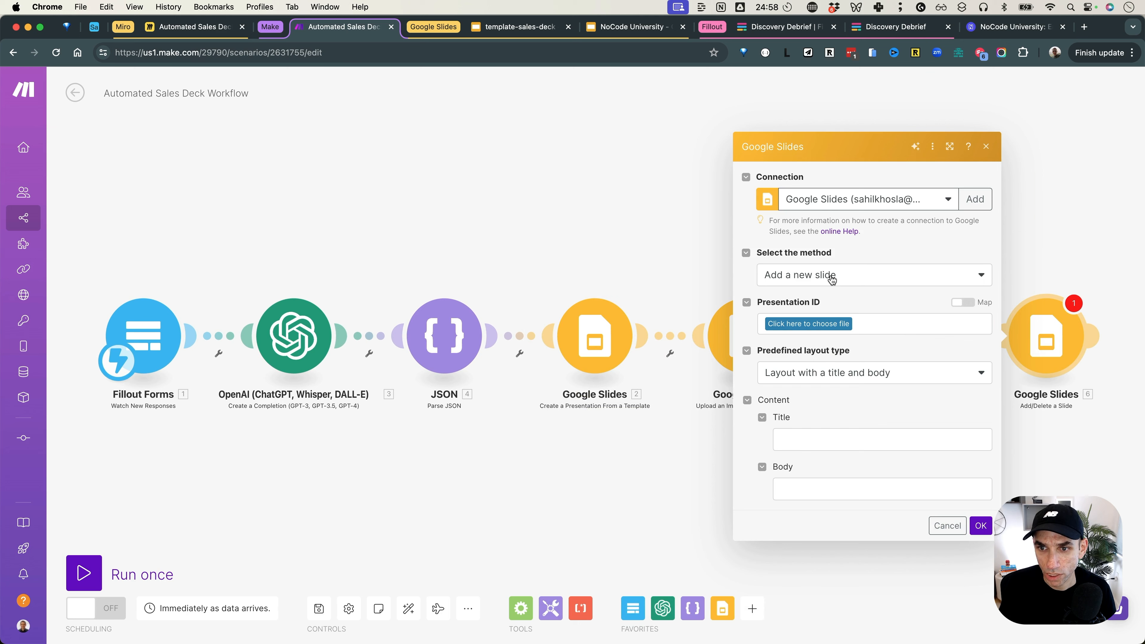
{"action": "left_click", "coordinate": [831, 280]}
{"action": "left_click", "coordinate": [823, 312]}
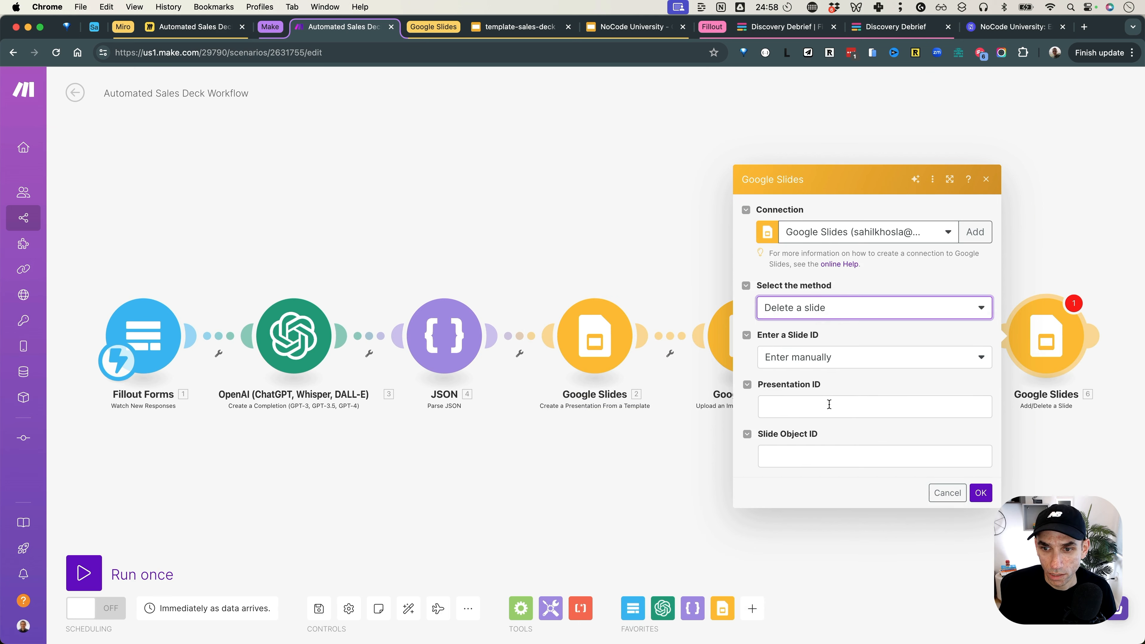
{"action": "left_click", "coordinate": [839, 456]}
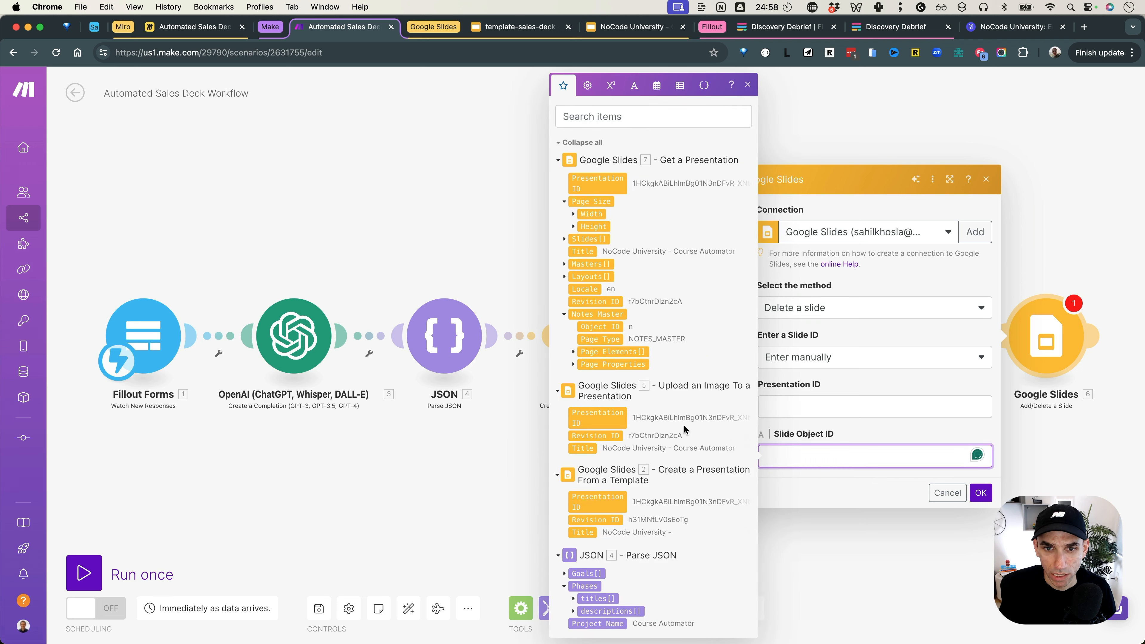
{"action": "left_click", "coordinate": [566, 240]}
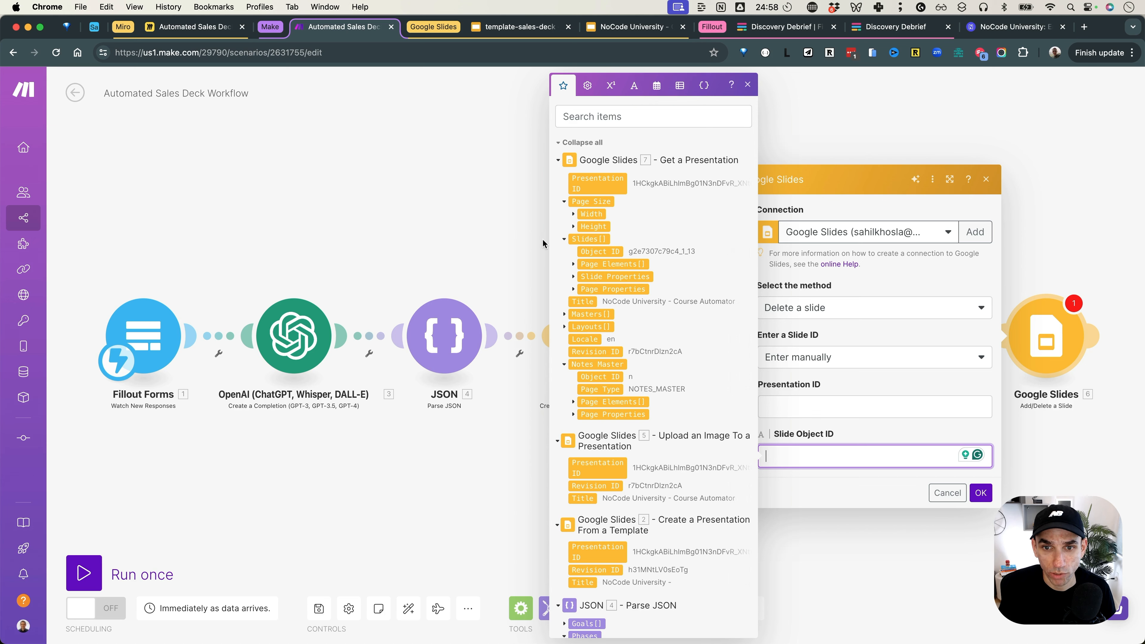
{"action": "left_click", "coordinate": [524, 222]}
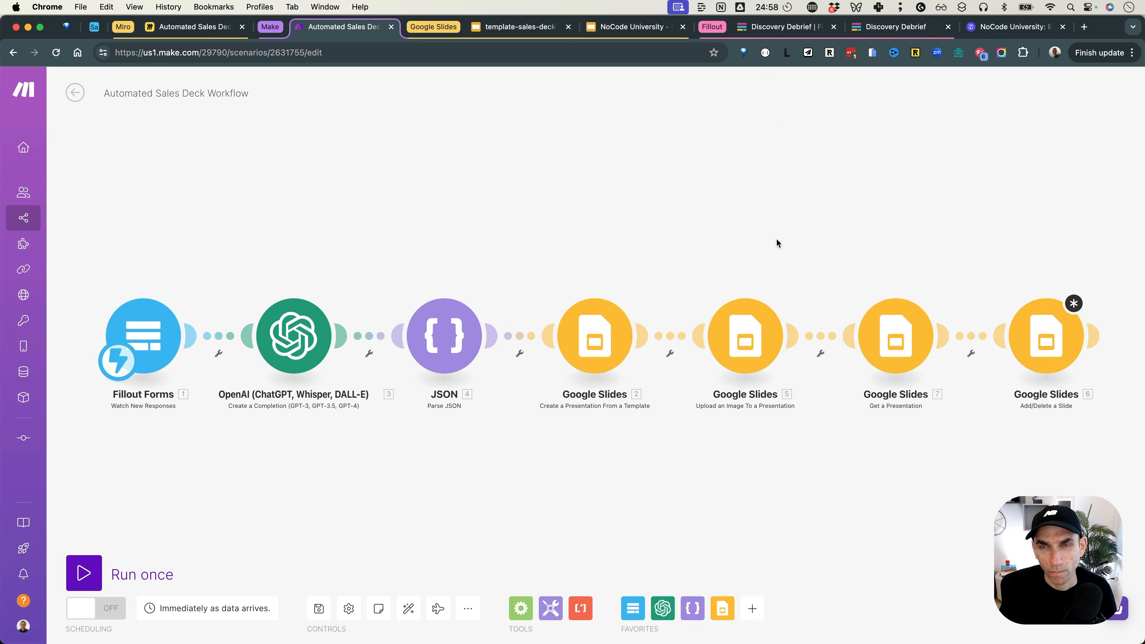
Step: Bring up the template sales deck on its Coca Cola slide, briefly checking the Miro board
{"action": "left_click_drag", "start_coordinate": [960, 455], "coordinate": [794, 446]}
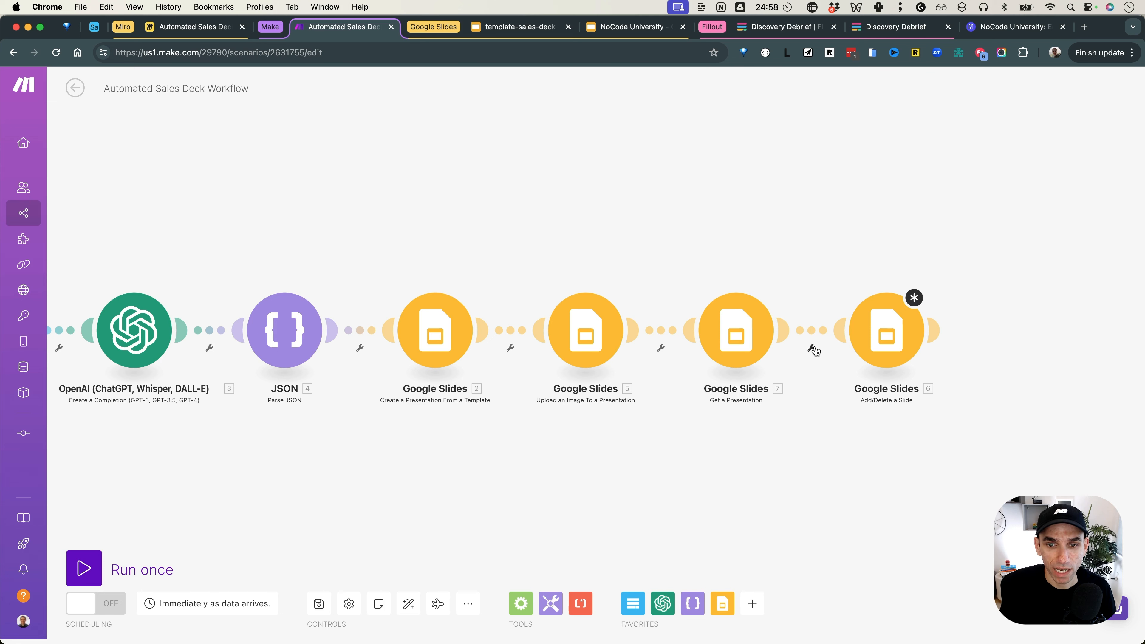
{"action": "left_click", "coordinate": [540, 33]}
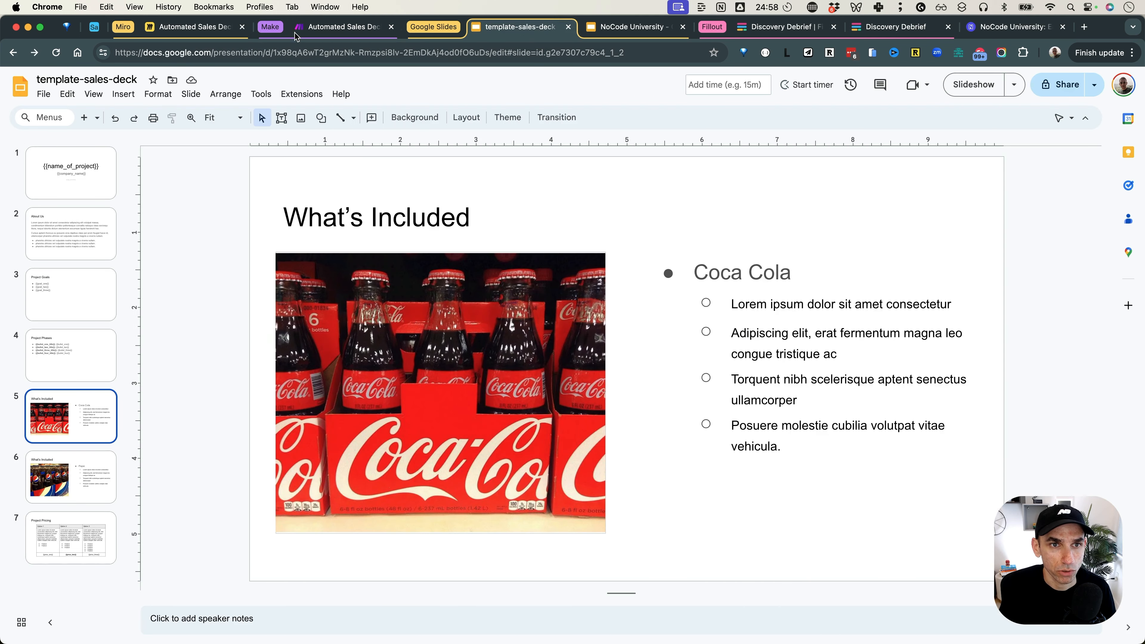
{"action": "left_click", "coordinate": [215, 29]}
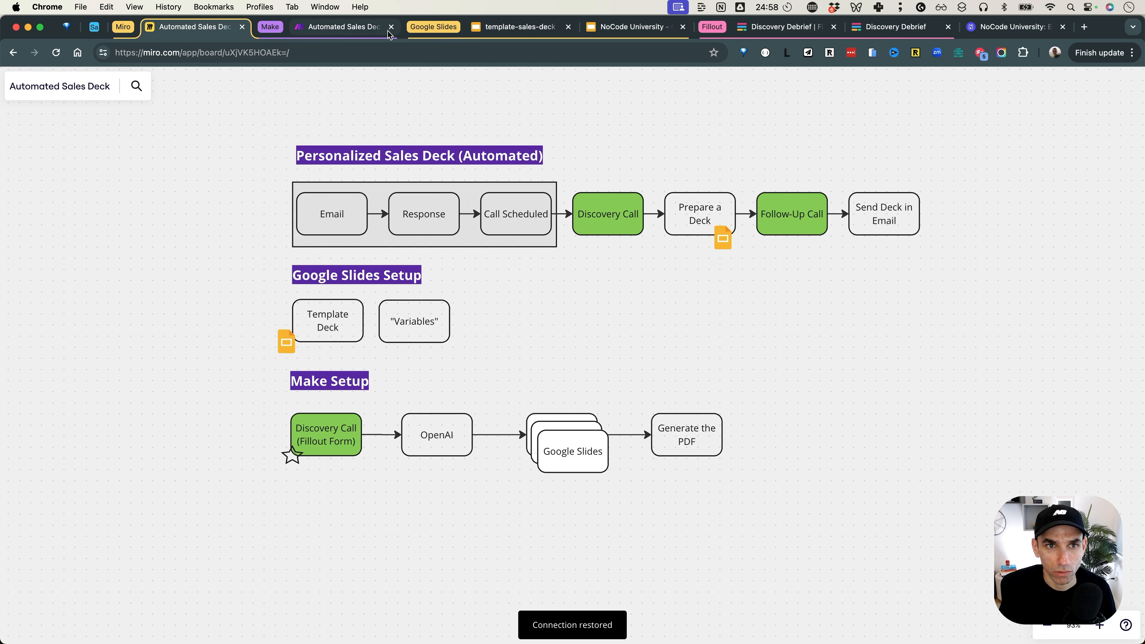
{"action": "left_click", "coordinate": [538, 36]}
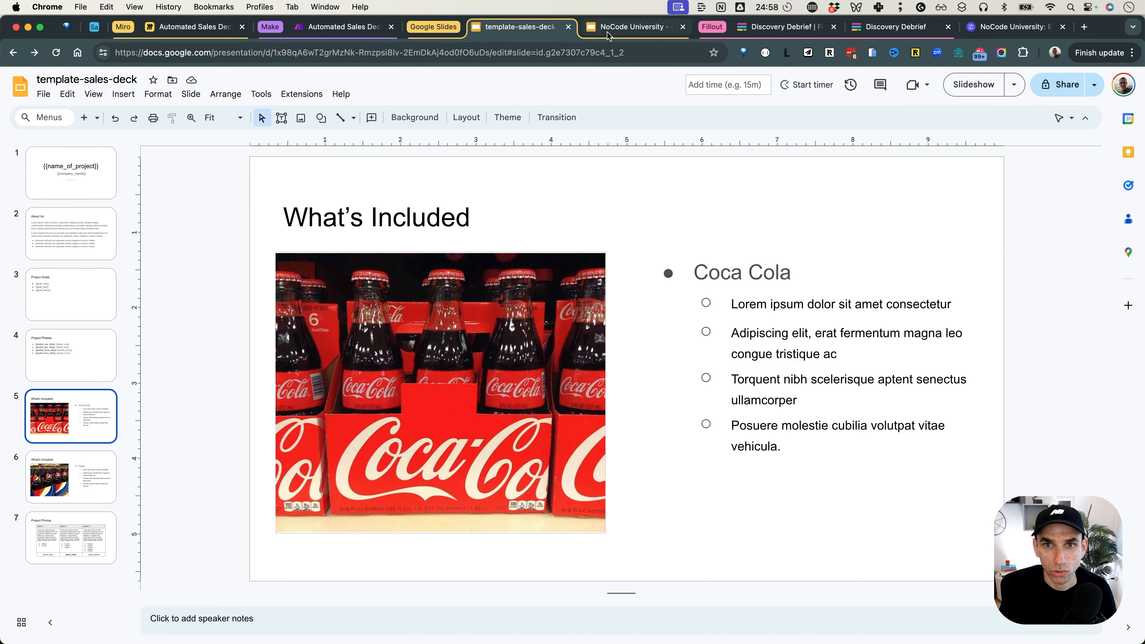
Step: Add a Router between modules 7 and 6 and start a filter on the route to the slide module
{"action": "left_click", "coordinate": [383, 36]}
{"action": "left_click", "coordinate": [810, 350]}
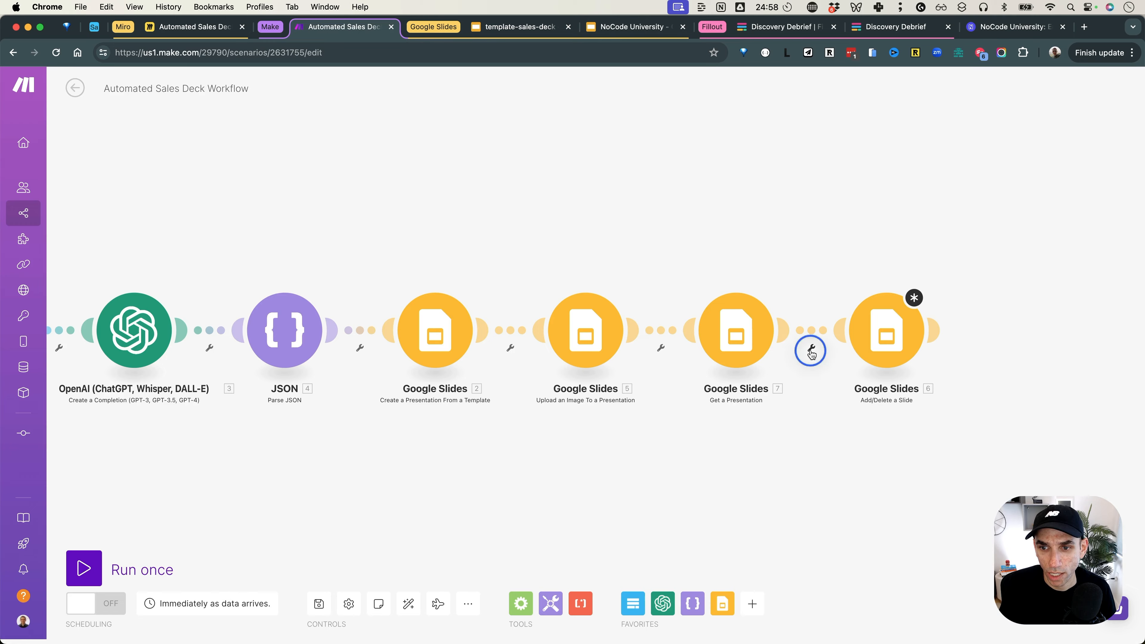
{"action": "left_click", "coordinate": [809, 418]}
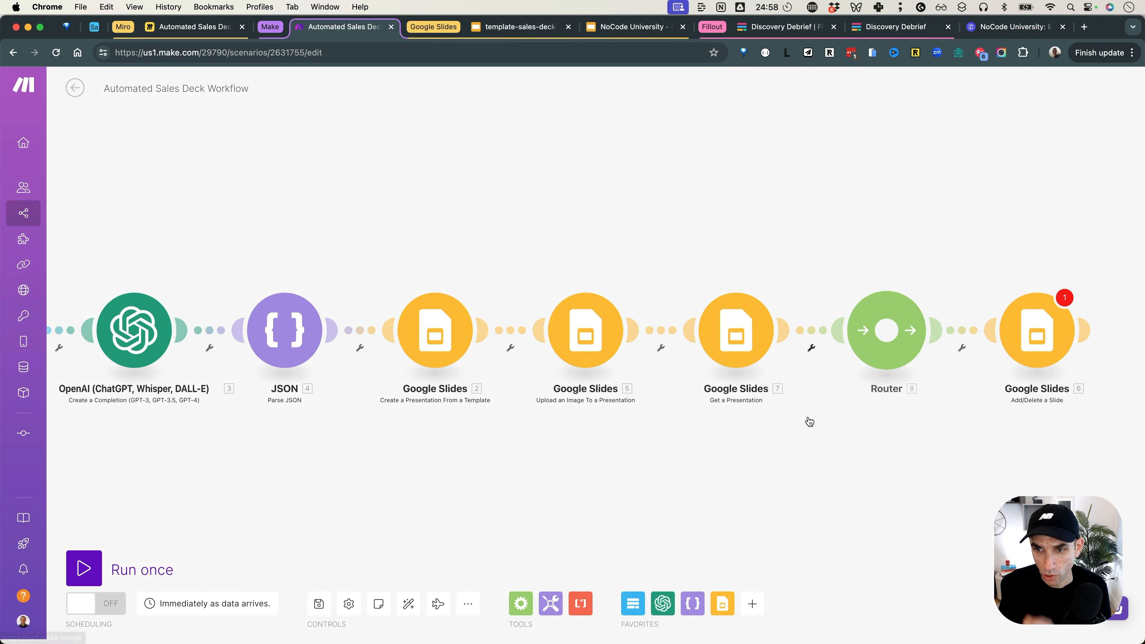
{"action": "left_click", "coordinate": [960, 351]}
{"action": "left_click", "coordinate": [966, 363]}
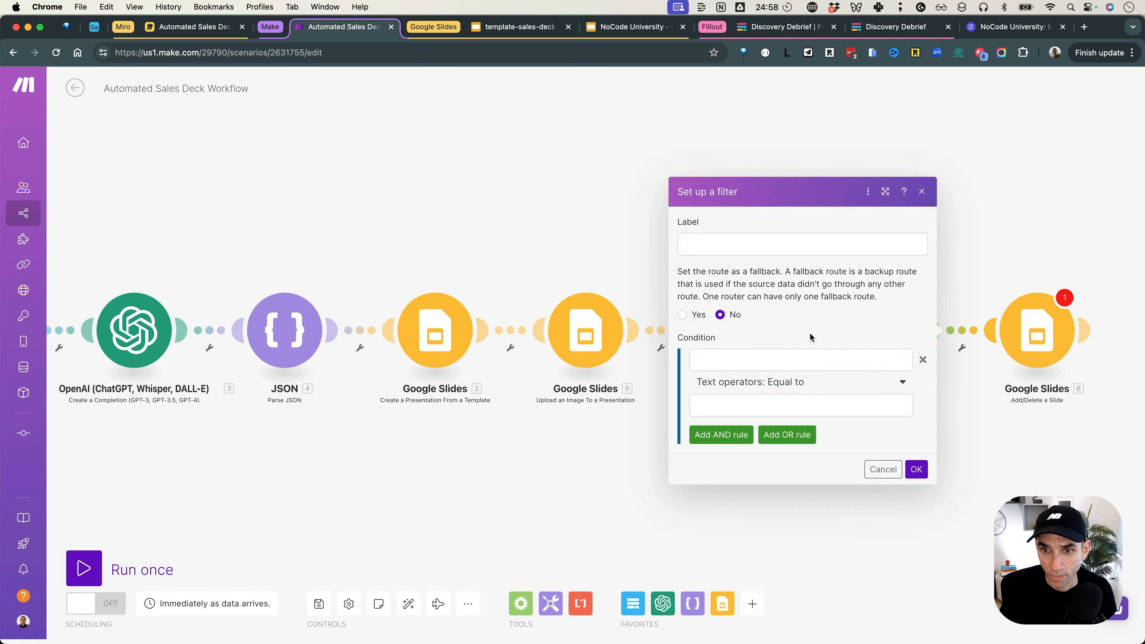
Step: Filter the route as 'Keep Coca Cola': implementation-approach answer equal to Coca Cola
{"action": "left_click", "coordinate": [771, 362]}
{"action": "scroll", "coordinate": [961, 430], "scroll_direction": "down", "scroll_amount": 6}
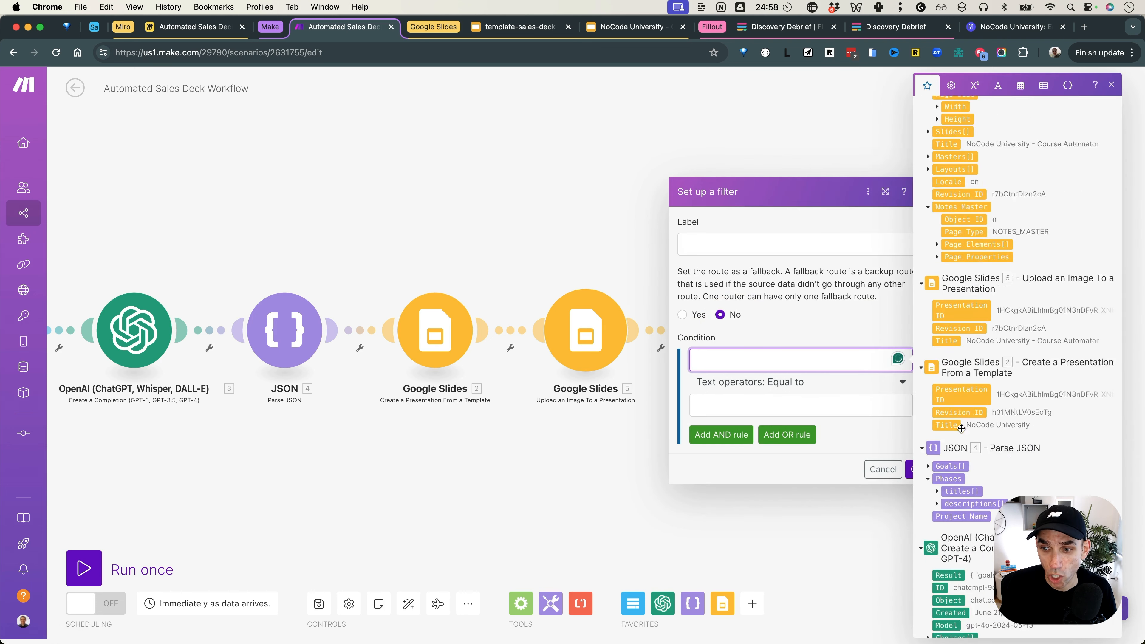
{"action": "scroll", "coordinate": [965, 427], "scroll_direction": "down", "scroll_amount": 5}
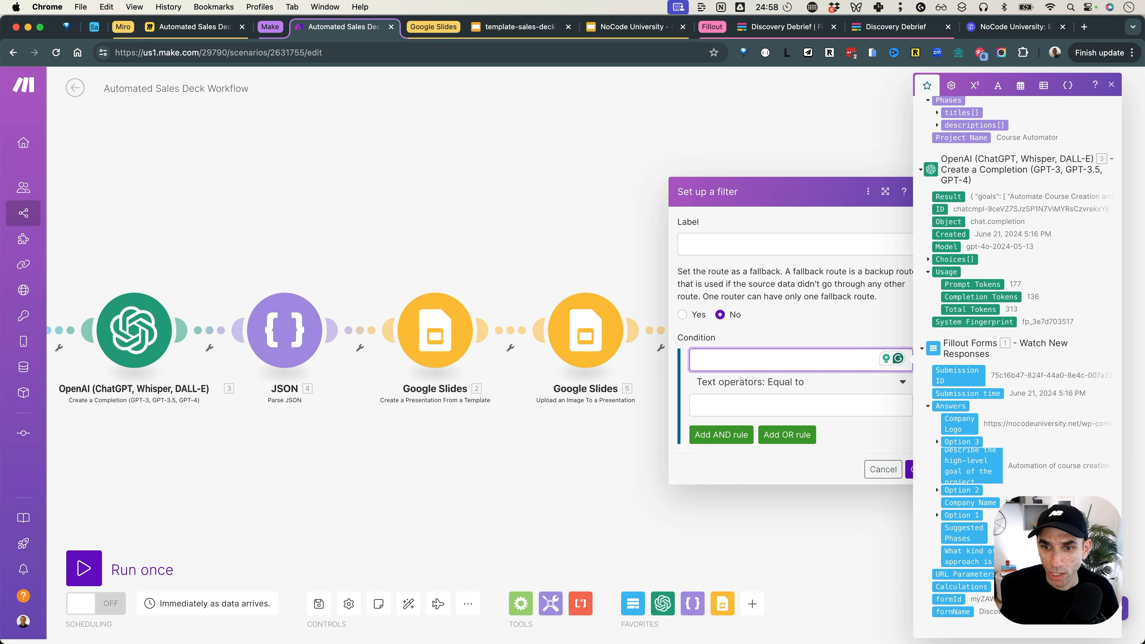
{"action": "left_click", "coordinate": [969, 556]}
{"action": "left_click", "coordinate": [812, 408]}
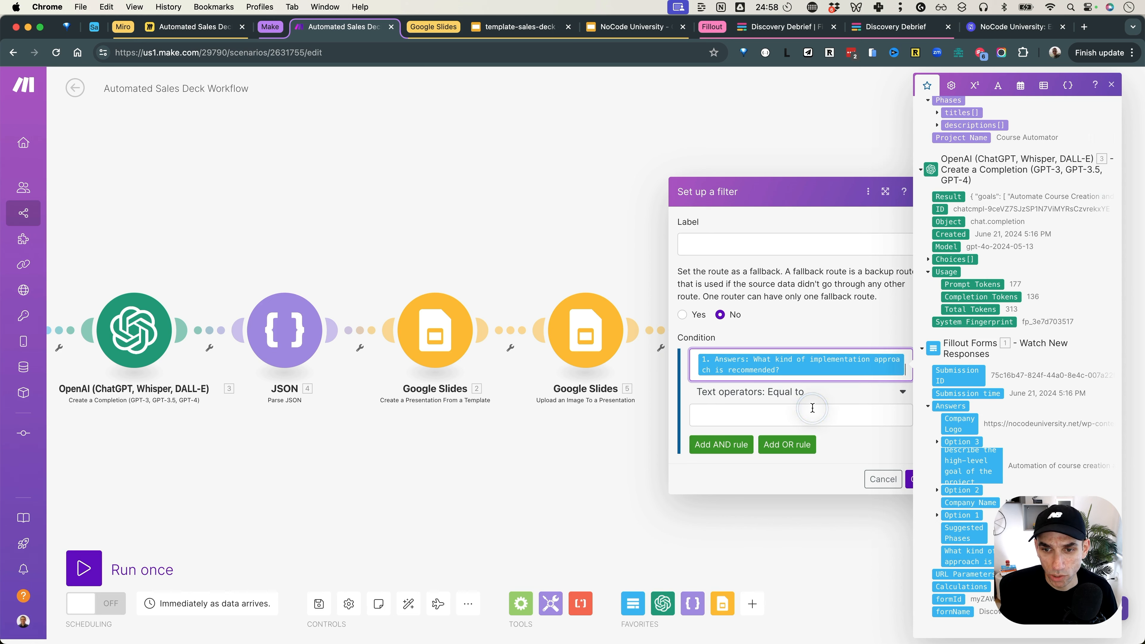
{"action": "type", "text": "Coca"}
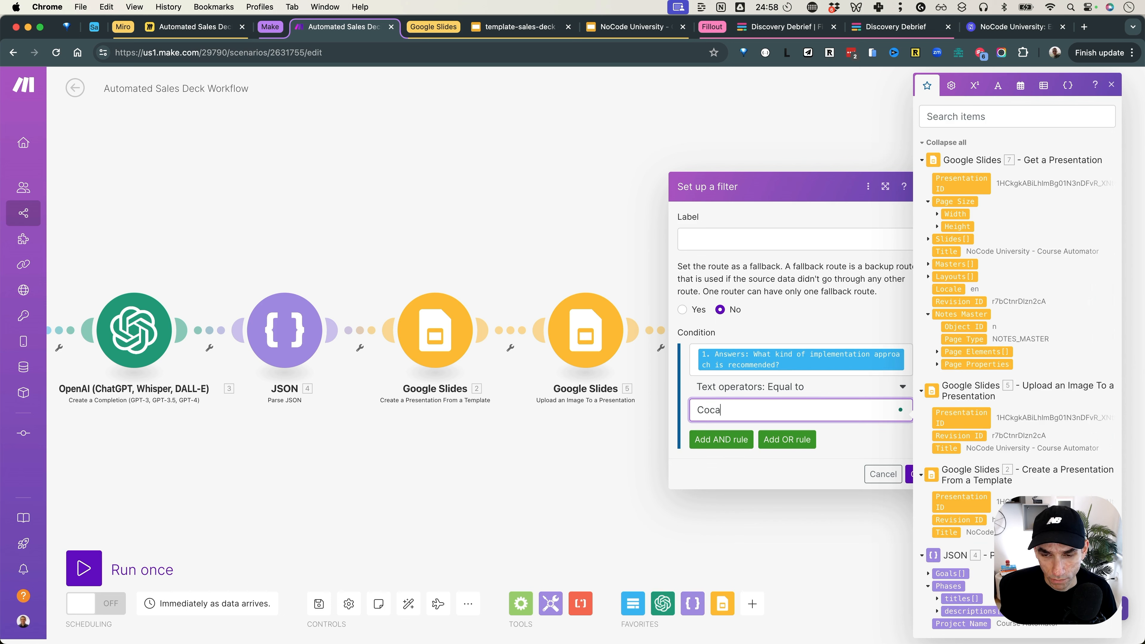
{"action": "type", "text": " Cola"}
{"action": "left_click", "coordinate": [755, 243]}
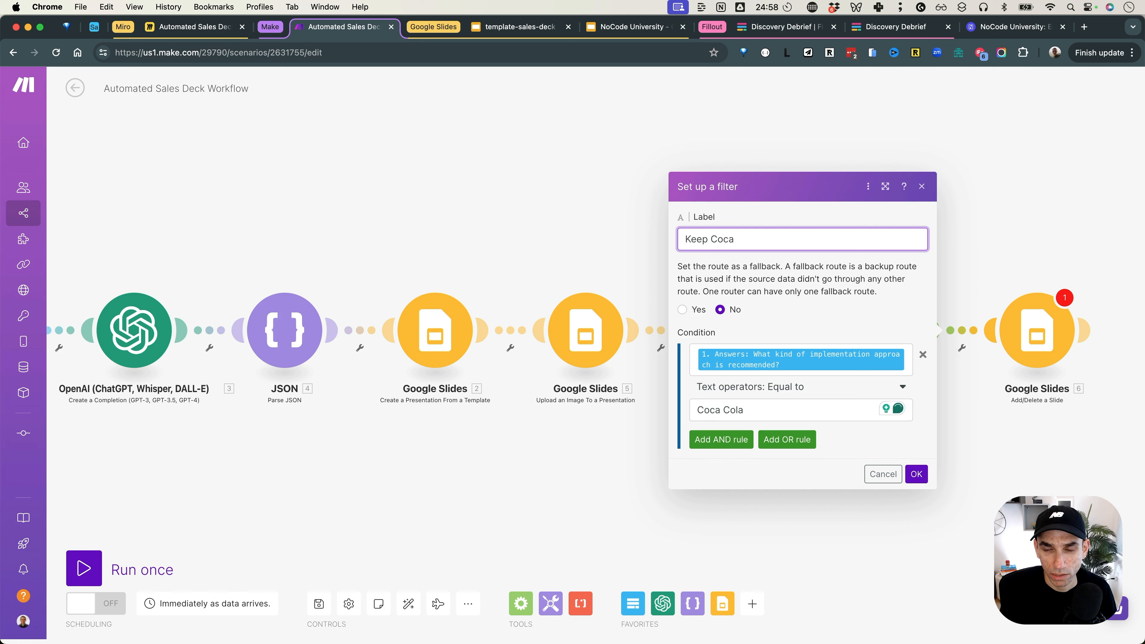
{"action": "type", "text": "Keep Coca Coal"}
{"action": "key", "text": "BackSpace"}
{"action": "key", "text": "BackSpace"}
{"action": "type", "text": "la"}
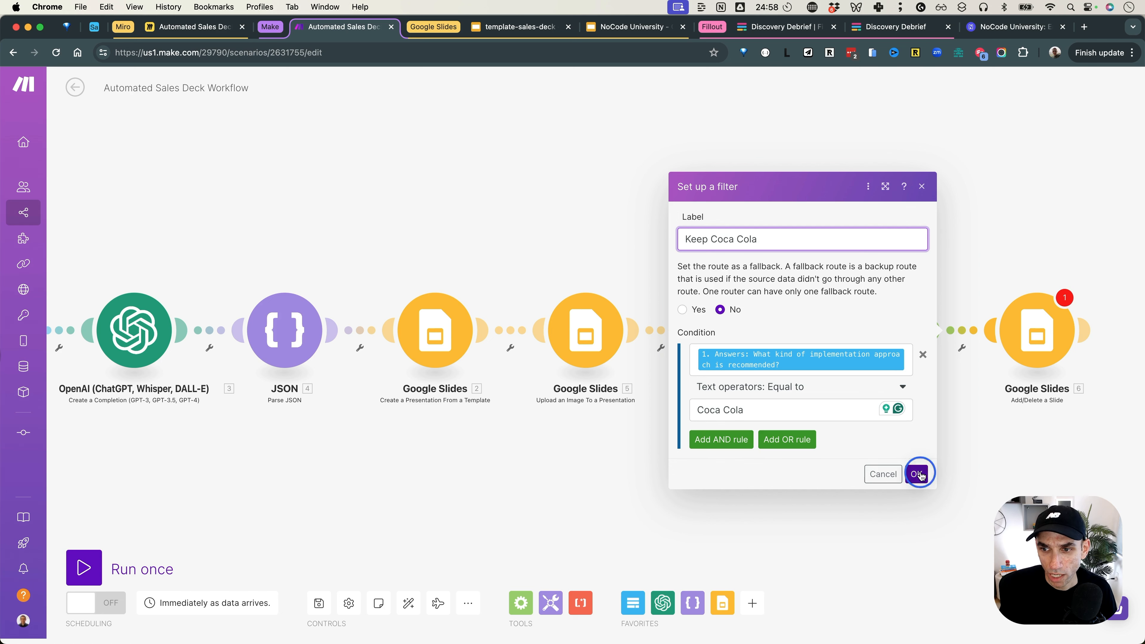
{"action": "left_click", "coordinate": [915, 474]}
{"action": "left_click", "coordinate": [1016, 345]}
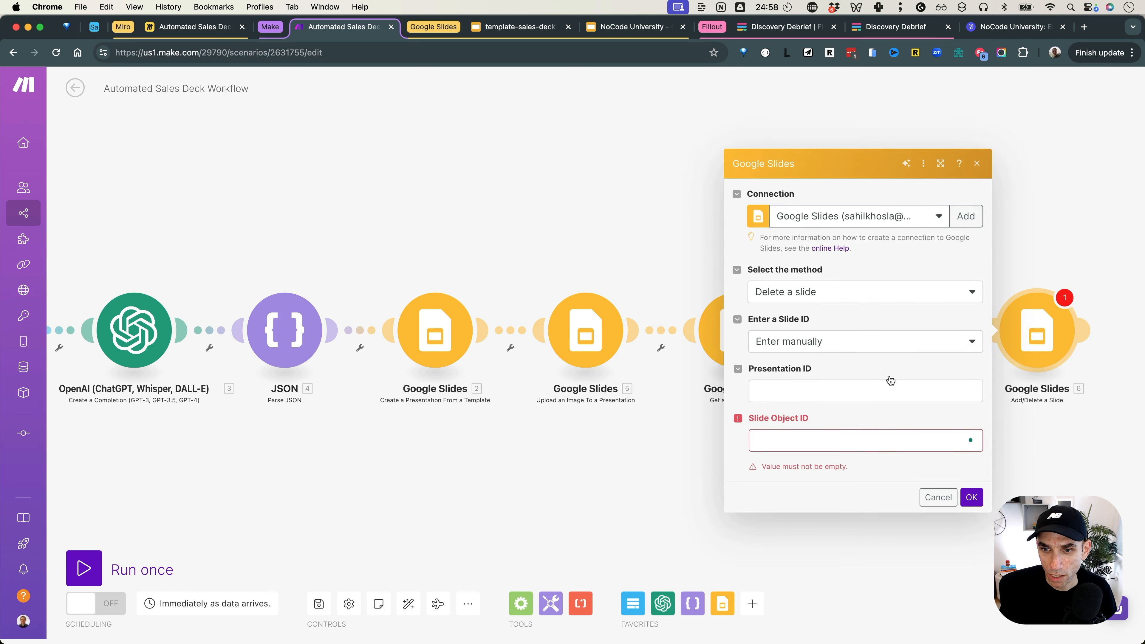
Step: Map module 7's Presentation ID and set Slide Object ID to get(7.slides; 6.objectId)
{"action": "left_click", "coordinate": [853, 395]}
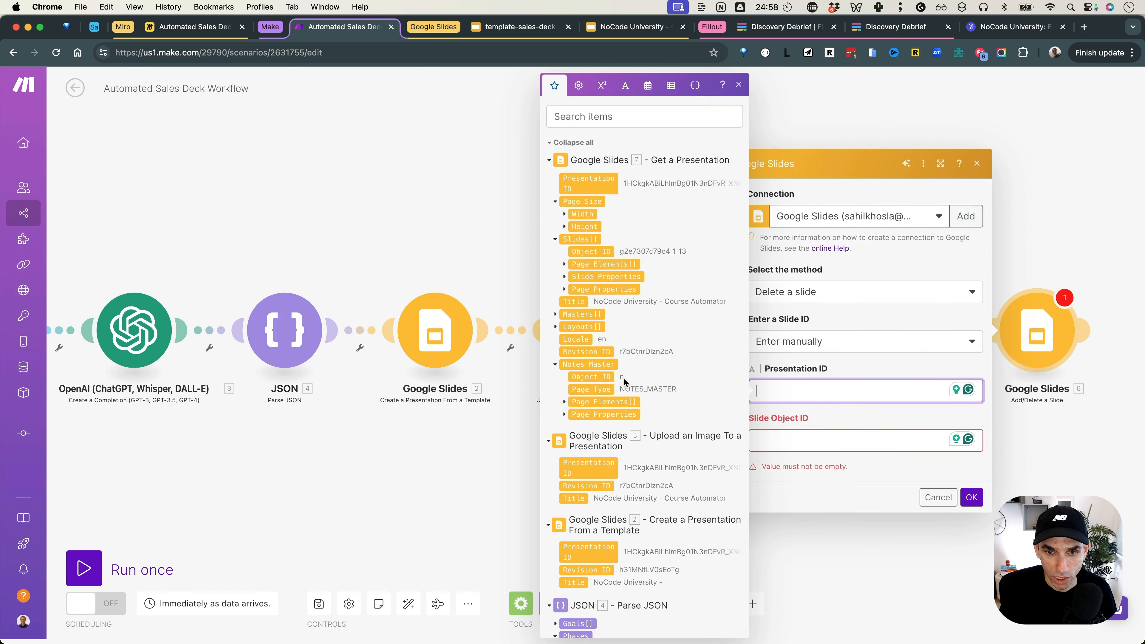
{"action": "left_click", "coordinate": [601, 186]}
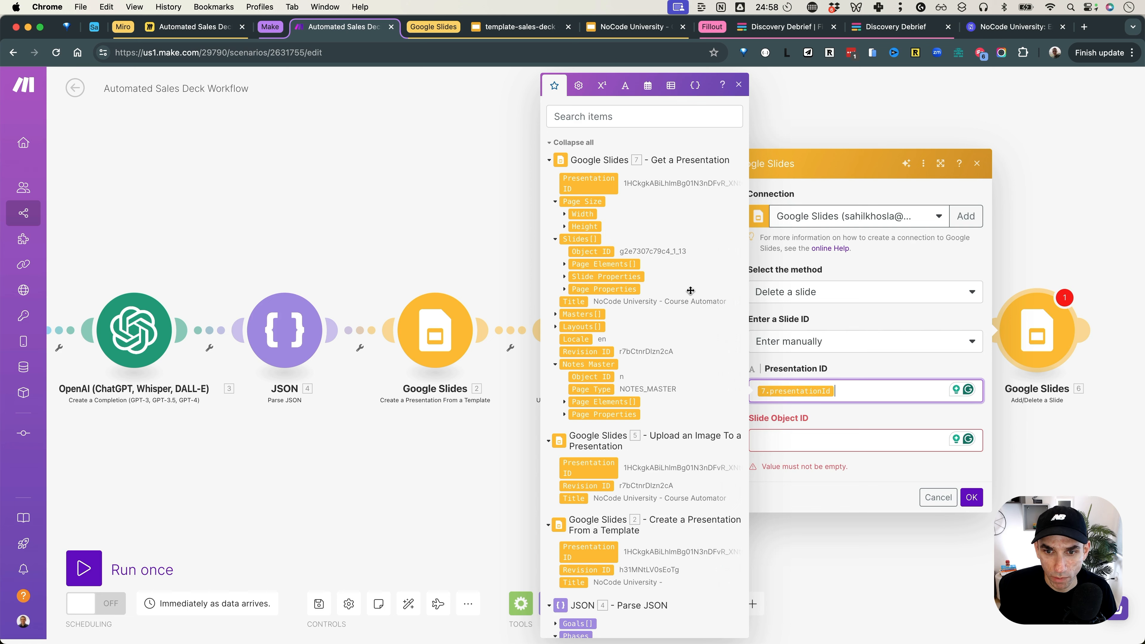
{"action": "left_click", "coordinate": [796, 443]}
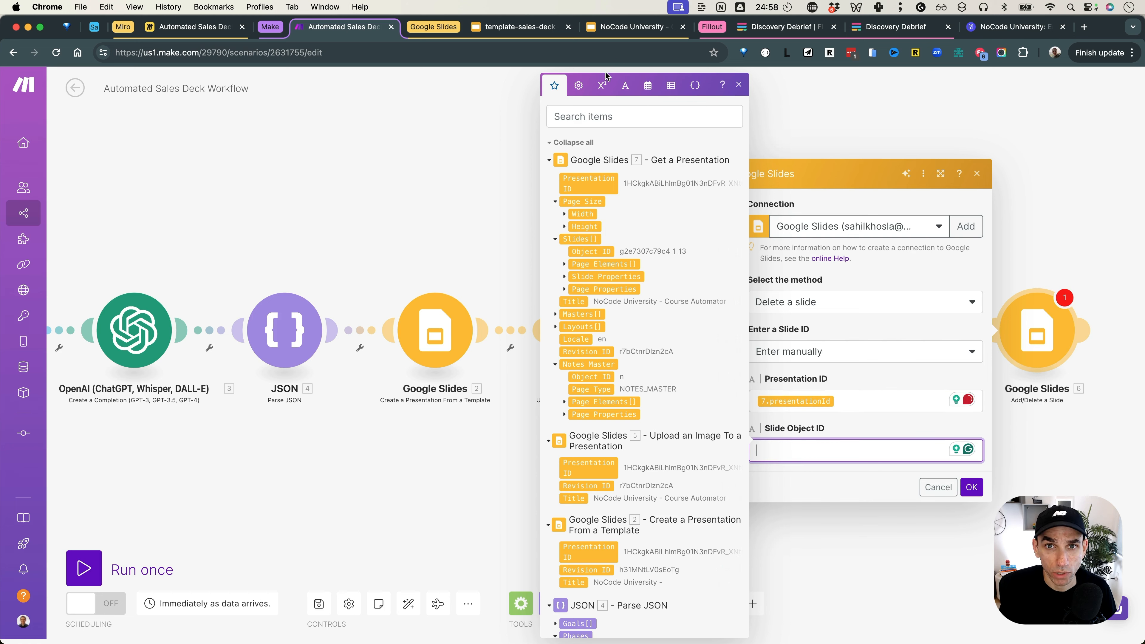
{"action": "left_click", "coordinate": [630, 26]}
{"action": "left_click", "coordinate": [74, 475]}
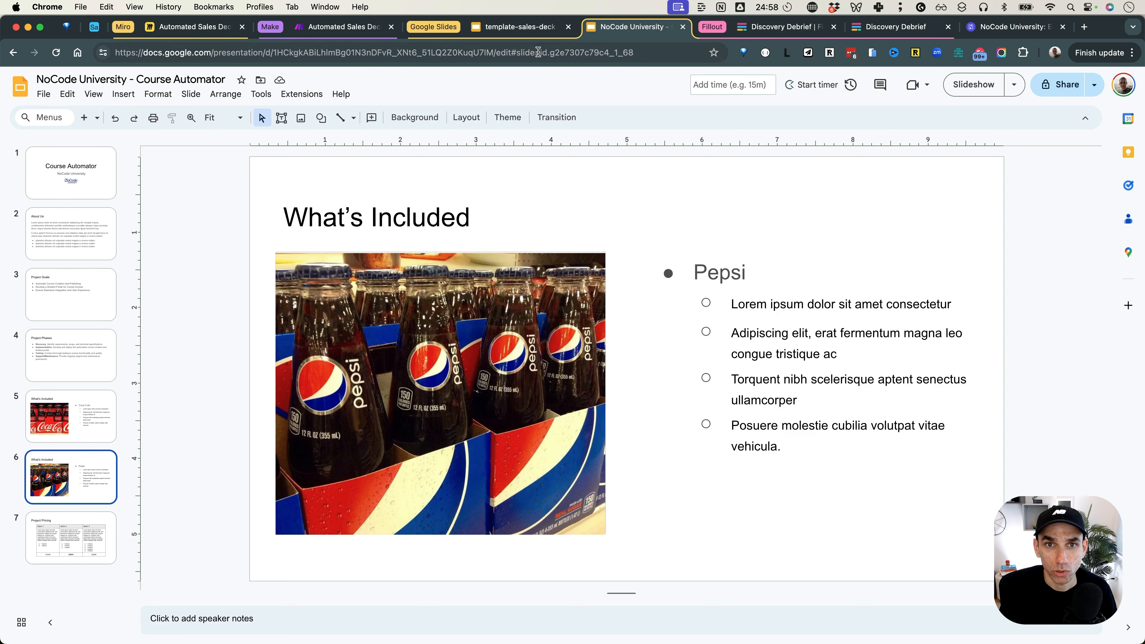
{"action": "left_click", "coordinate": [518, 27]}
{"action": "key", "text": "ctrl+shift+Tab"}
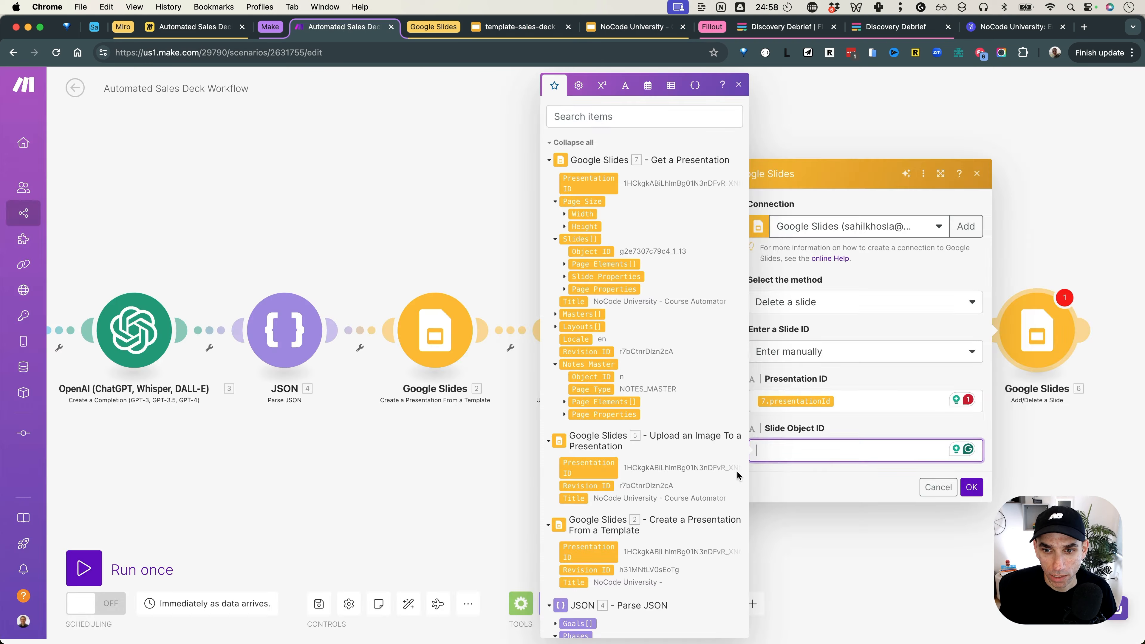
{"action": "type", "text": "get"}
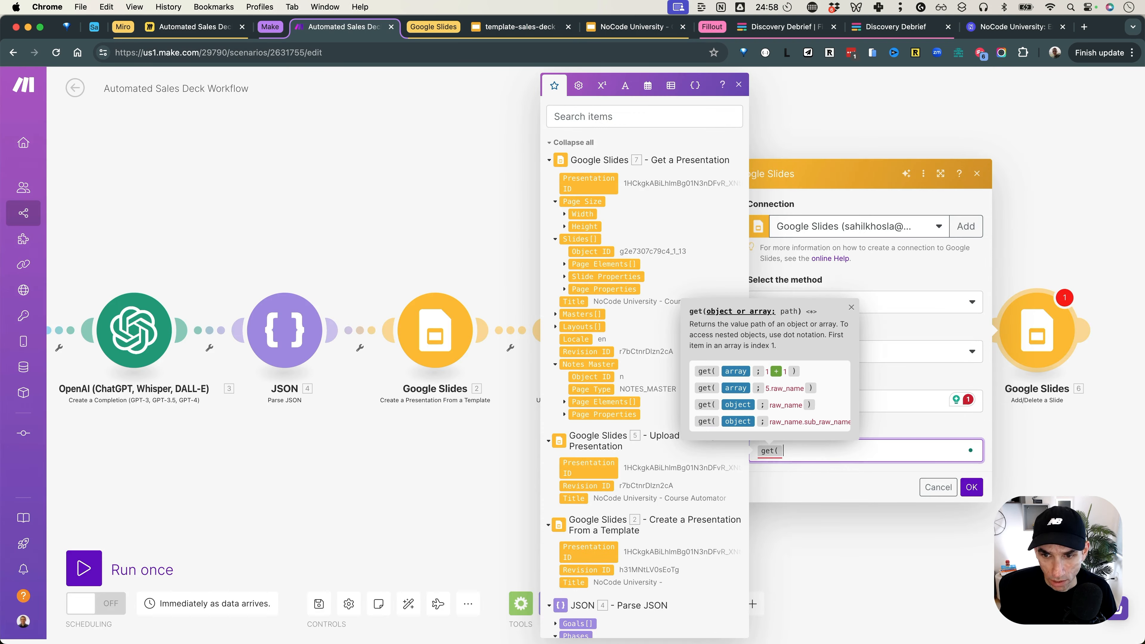
{"action": "type", "text": "("}
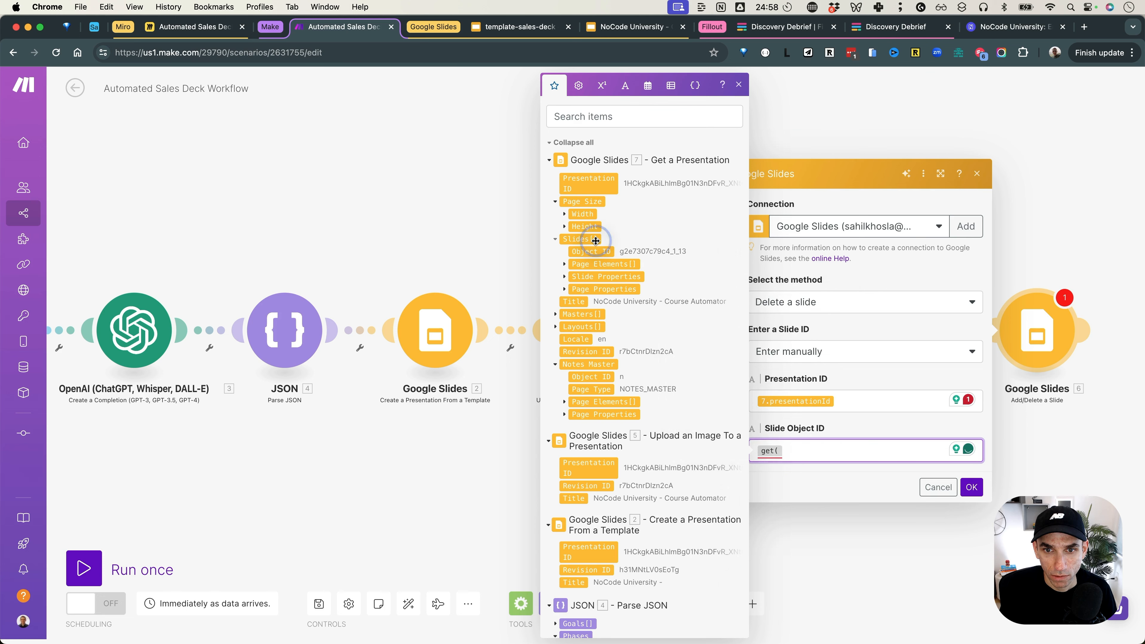
{"action": "left_click", "coordinate": [595, 240]}
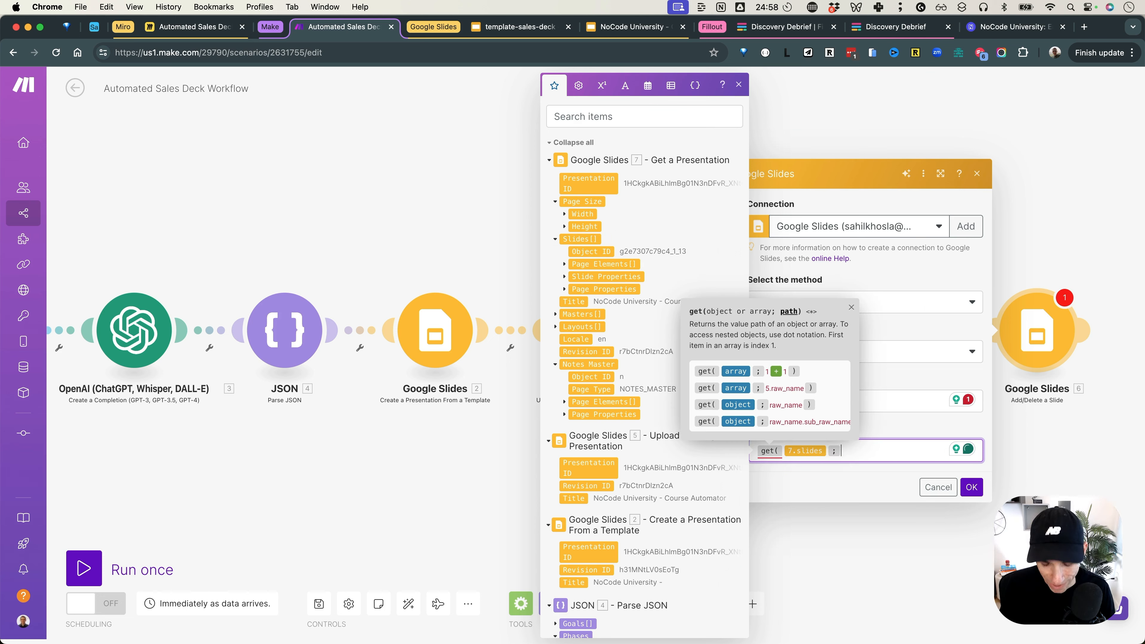
{"action": "type", "text": "; 6."}
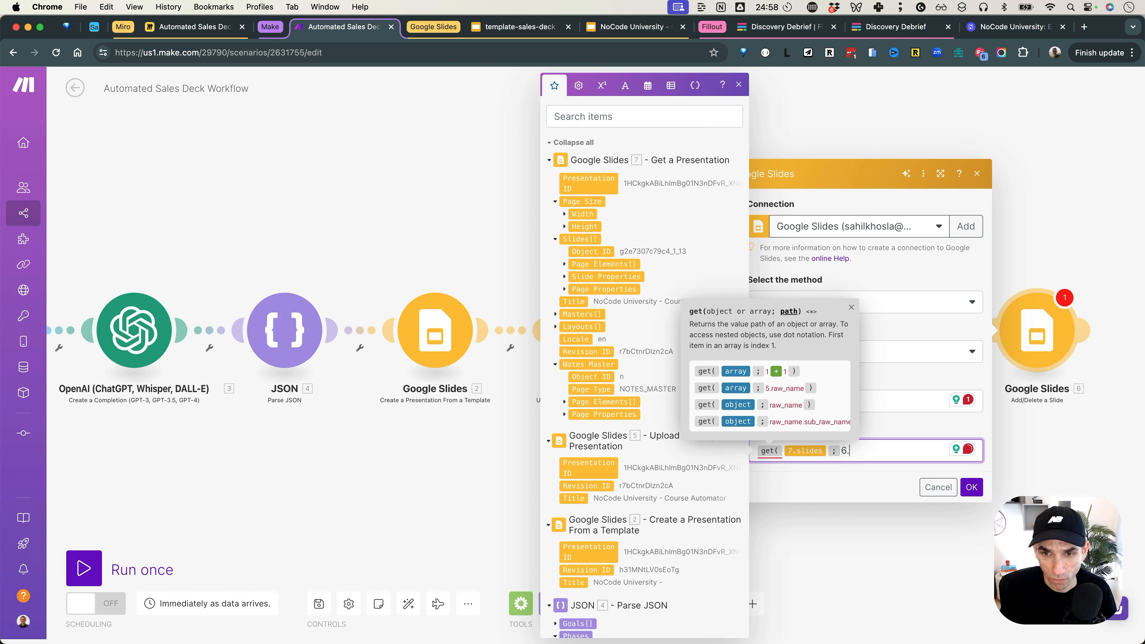
{"action": "type", "text": "objectId )"}
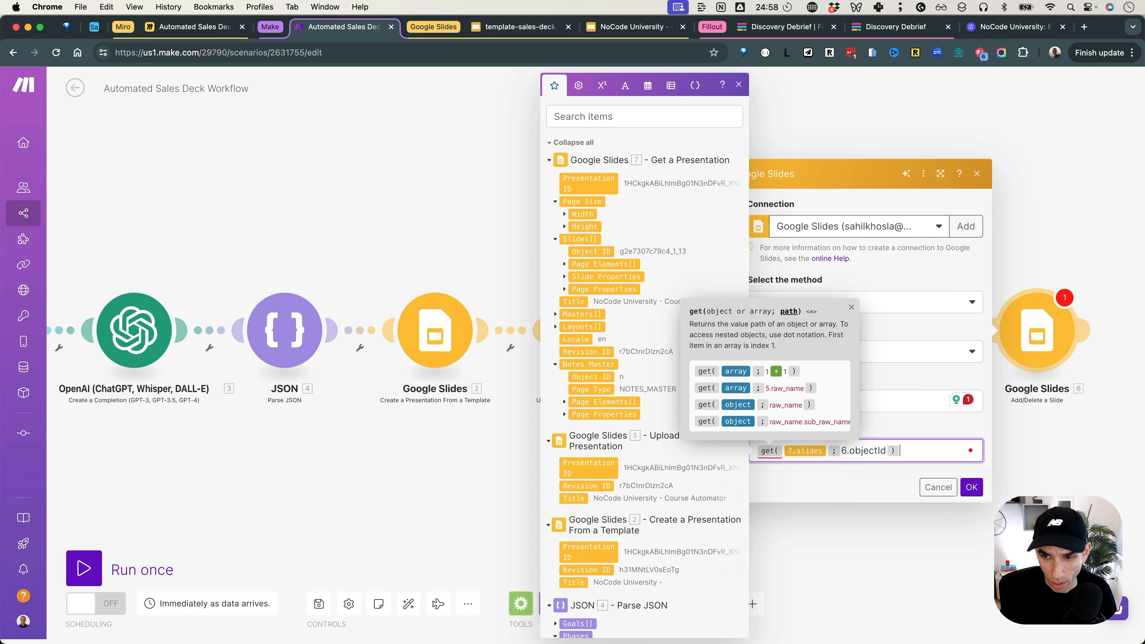
{"action": "left_click", "coordinate": [972, 487]}
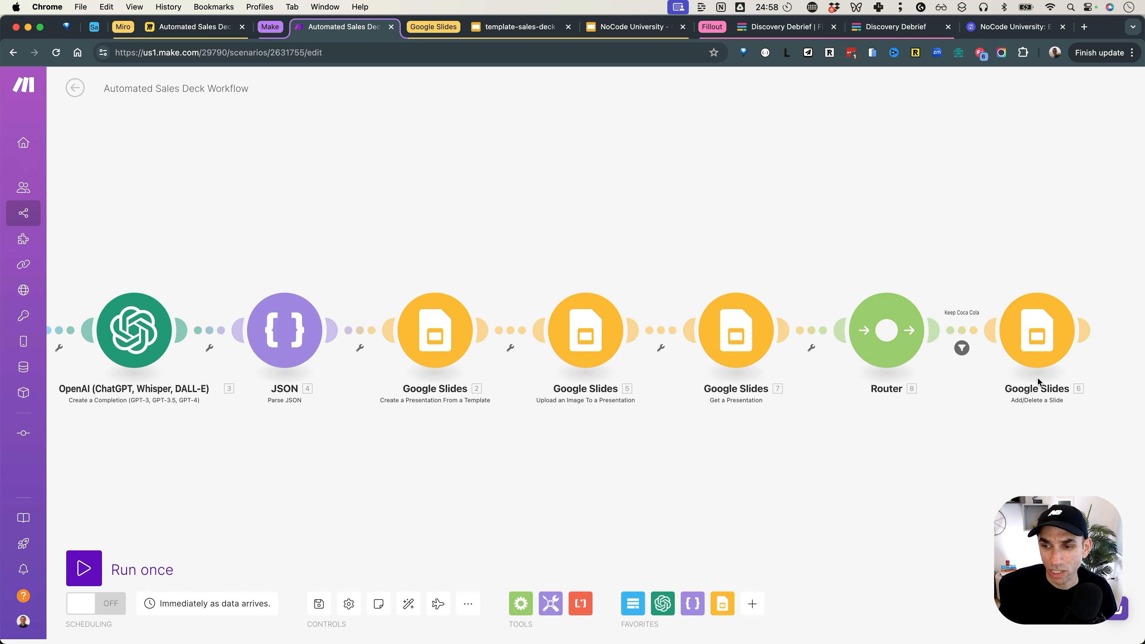
Step: Try a Run this module only test on the slide-deletion module, then close it without running
{"action": "right_click", "coordinate": [1038, 366]}
{"action": "left_click", "coordinate": [1047, 370]}
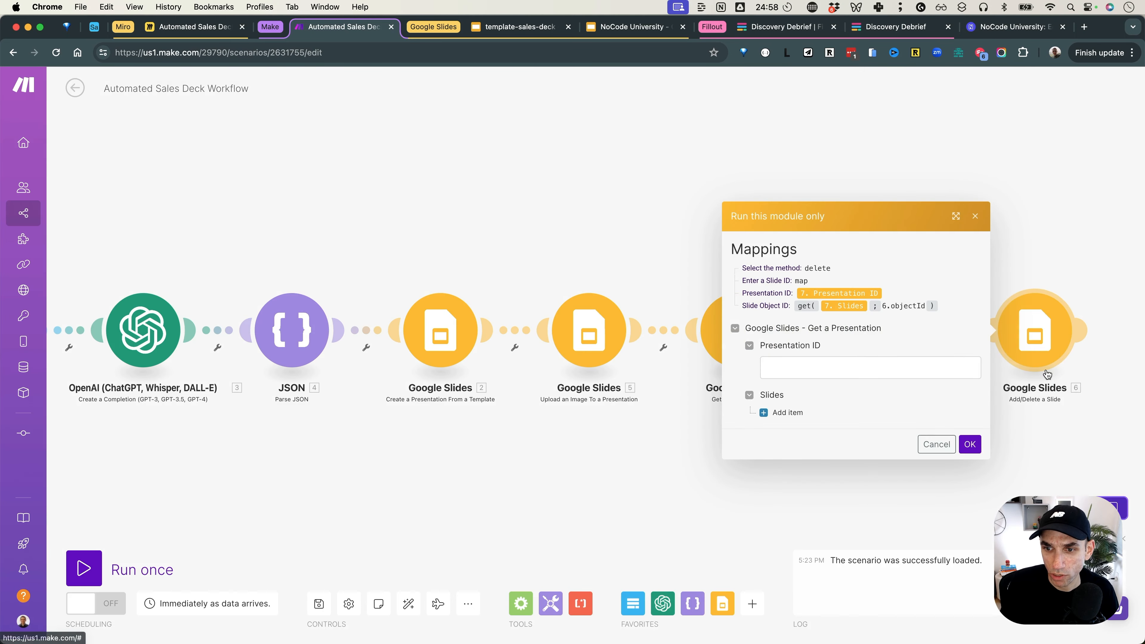
{"action": "left_click", "coordinate": [776, 409]}
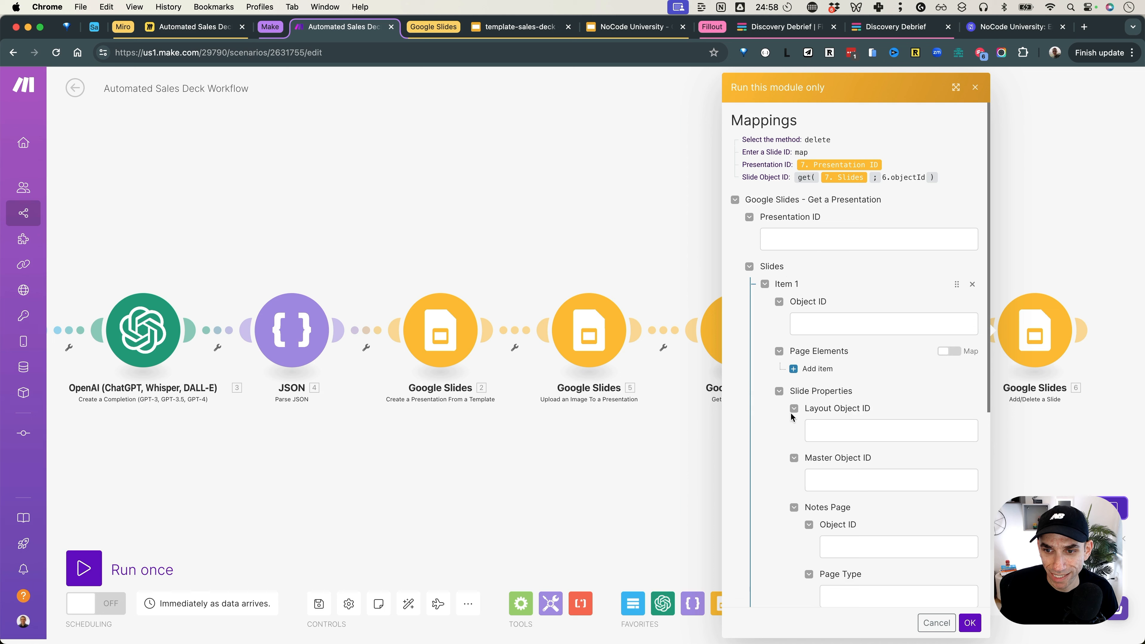
{"action": "left_click", "coordinate": [936, 623]}
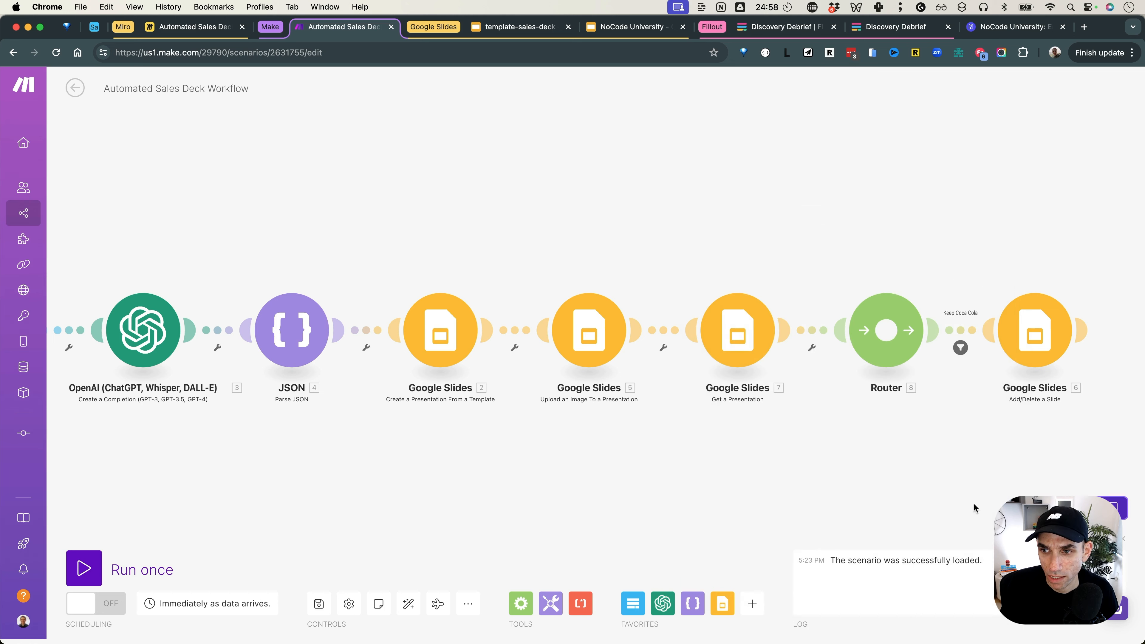
Step: Add a second Router route filtered as 'Keep Pepsi': implementation-approach answer equal to Pepsi
{"action": "left_click", "coordinate": [887, 332]}
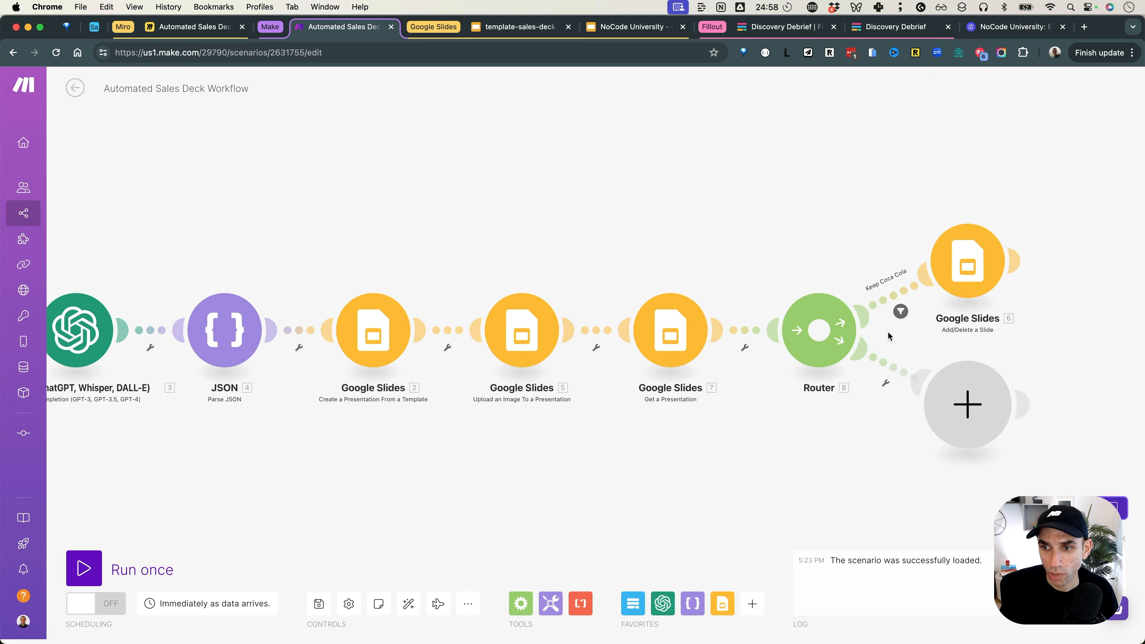
{"action": "left_click", "coordinate": [867, 386]}
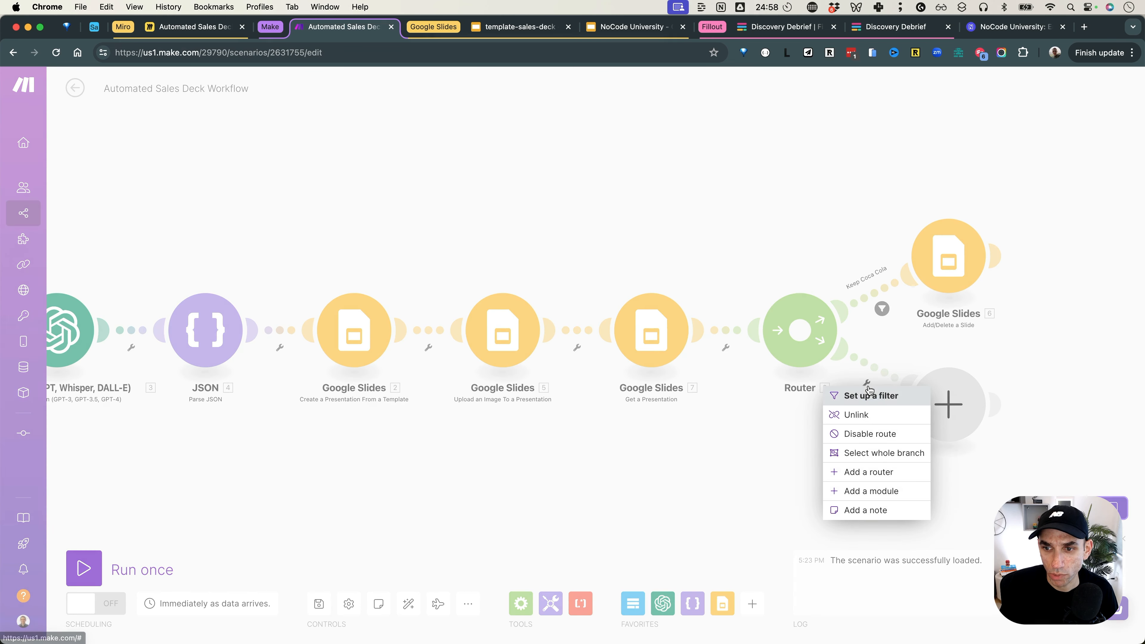
{"action": "left_click", "coordinate": [873, 397]}
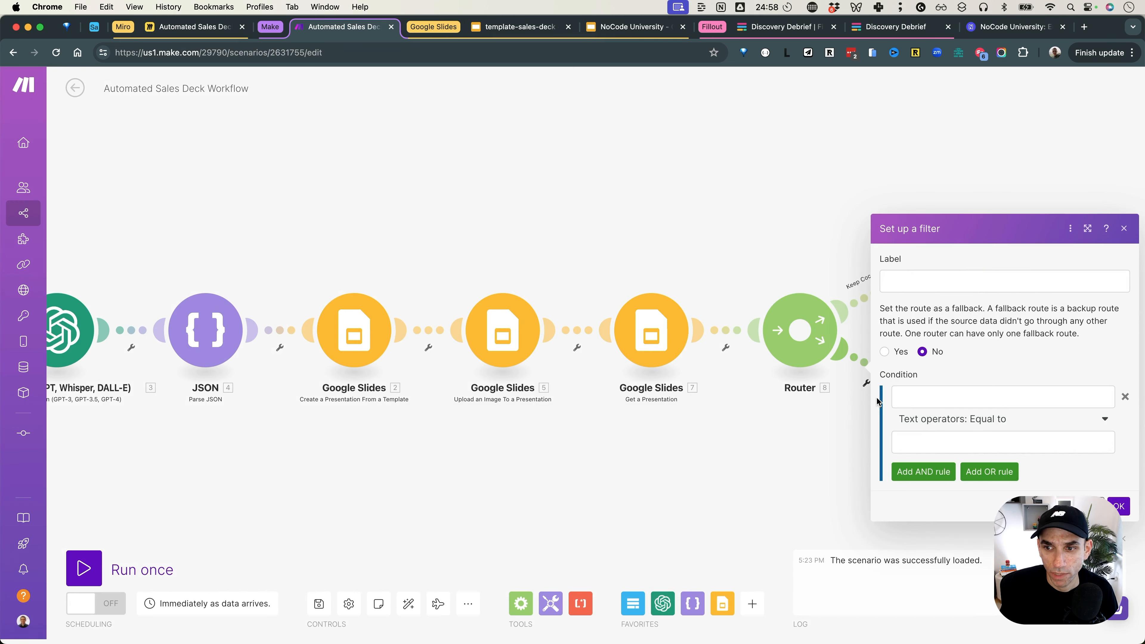
{"action": "left_click", "coordinate": [927, 398]}
{"action": "scroll", "coordinate": [792, 460], "scroll_direction": "down", "scroll_amount": 10}
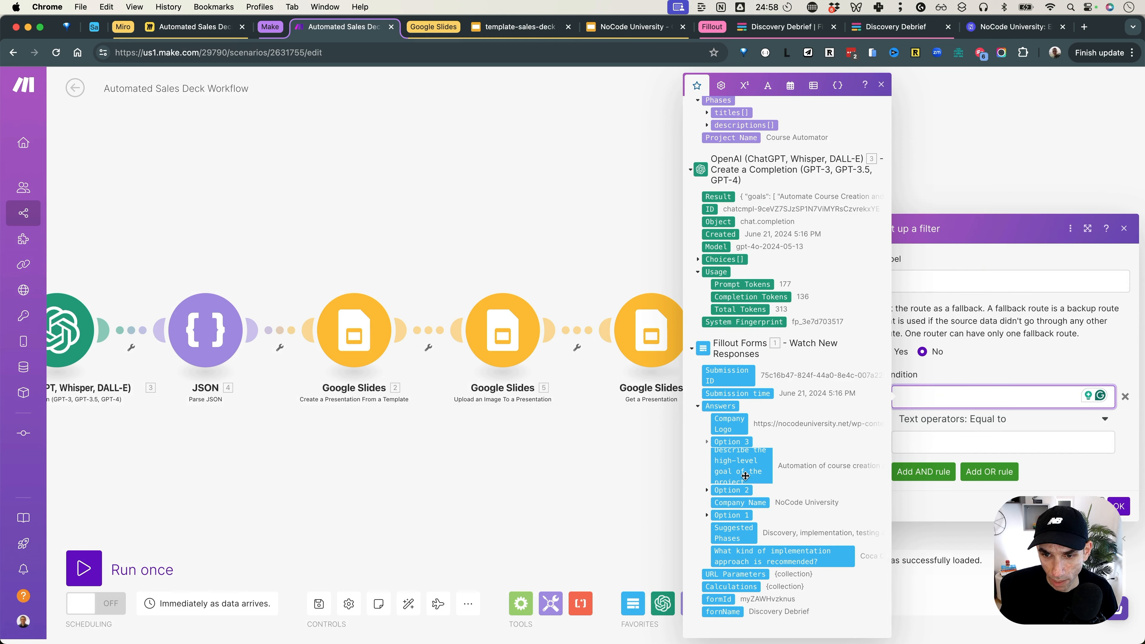
{"action": "left_click", "coordinate": [779, 558]}
{"action": "left_click", "coordinate": [925, 446]}
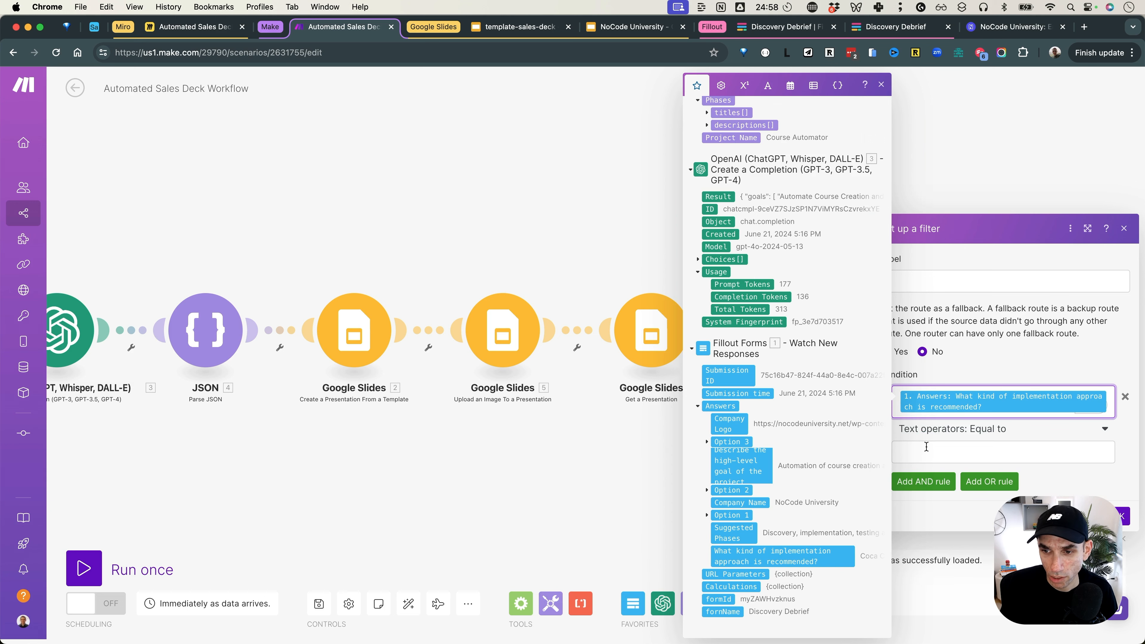
{"action": "type", "text": "Pepsi"}
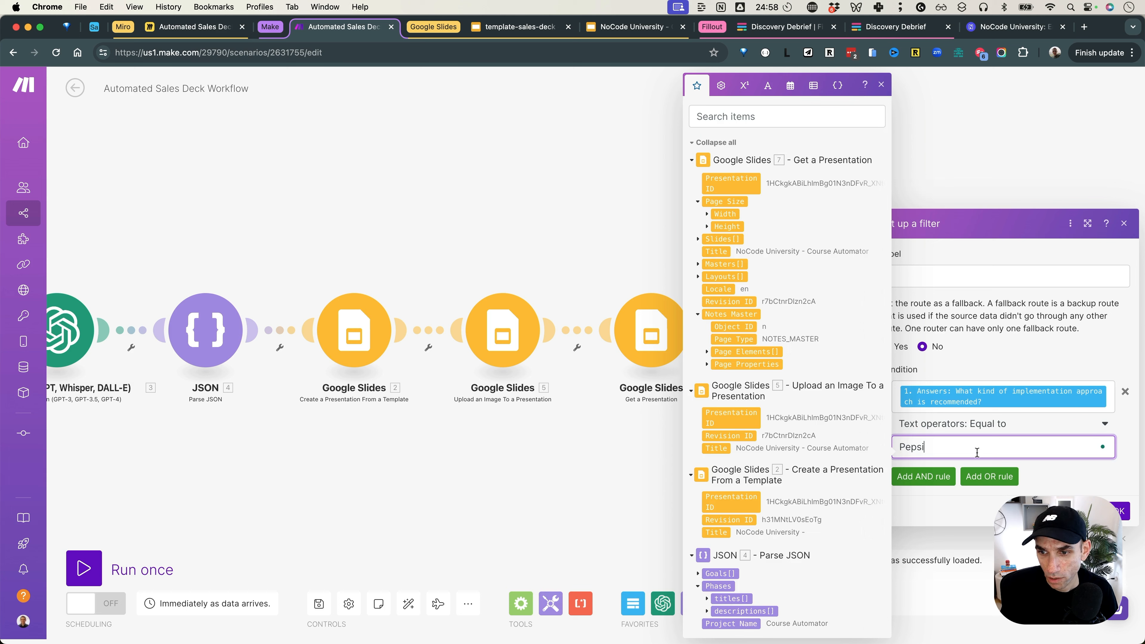
{"action": "left_click", "coordinate": [917, 274]}
{"action": "type", "text": "Keep Pepsi"}
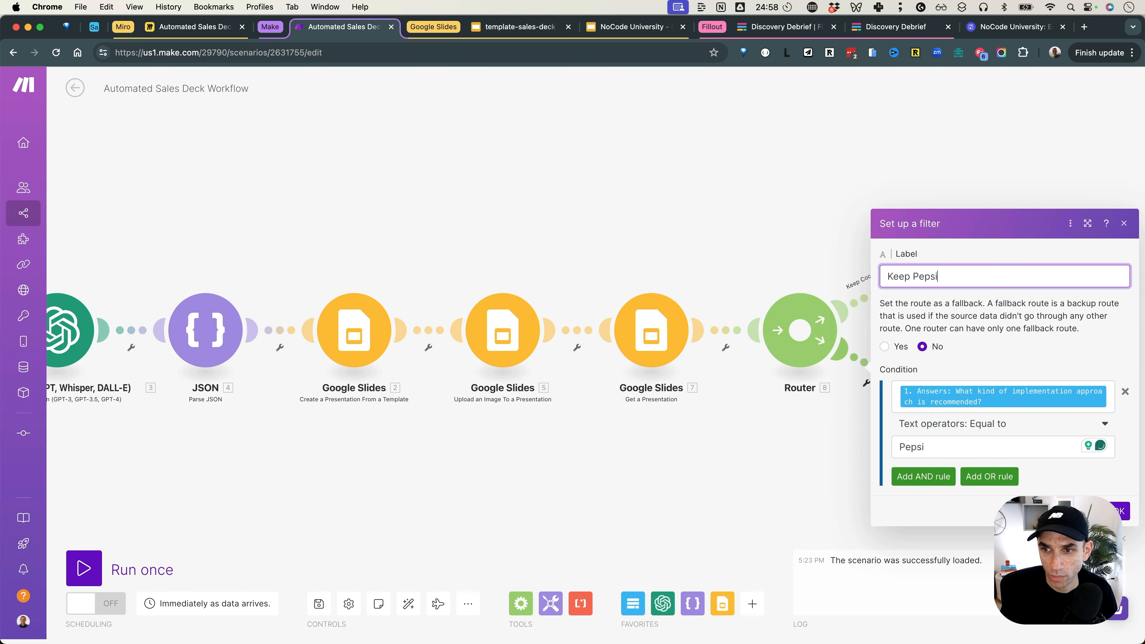
{"action": "left_click", "coordinate": [1127, 512]}
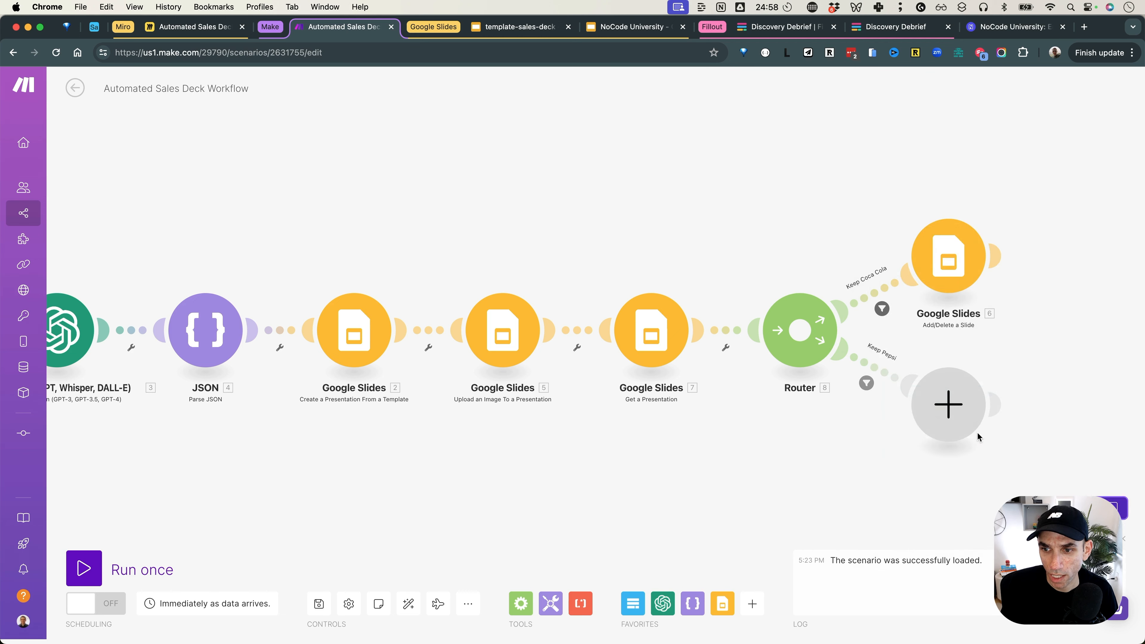
Step: Add a Google Slides Add/Delete a Slide module set to Delete a slide with manual slide ID
{"action": "left_click", "coordinate": [937, 404]}
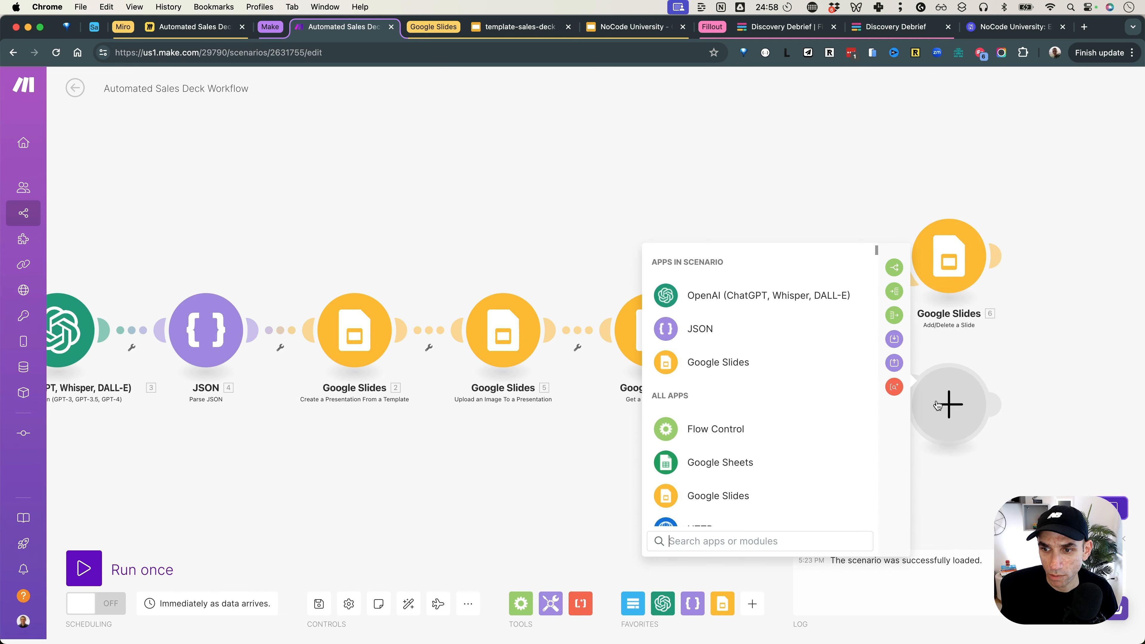
{"action": "left_click", "coordinate": [746, 362]}
{"action": "scroll", "coordinate": [770, 491], "scroll_direction": "down", "scroll_amount": 5}
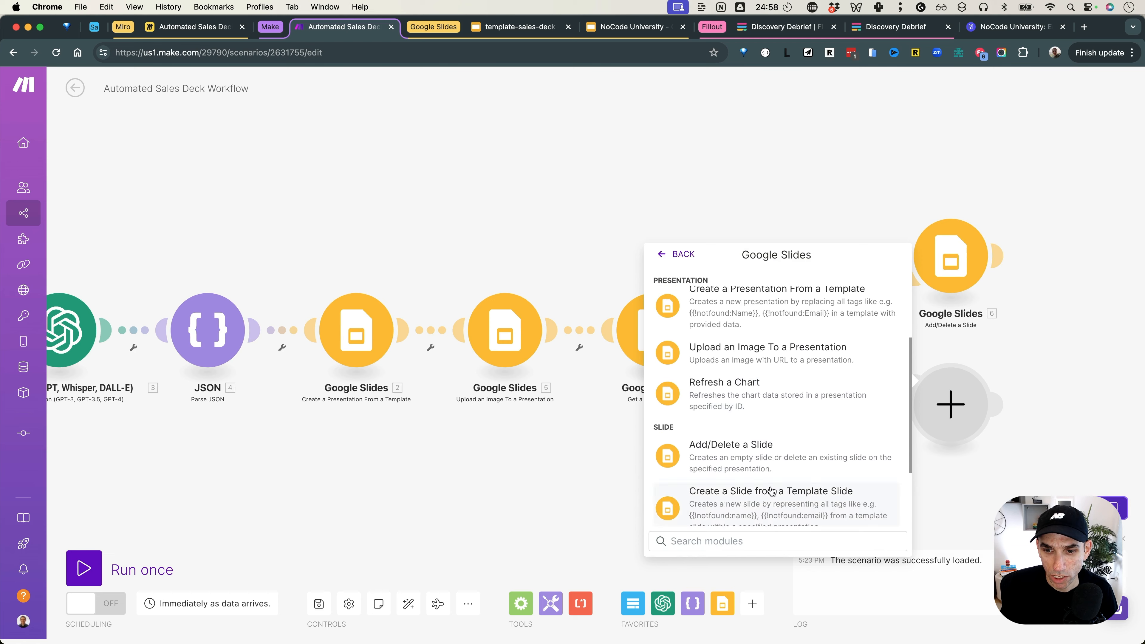
{"action": "left_click", "coordinate": [757, 467]}
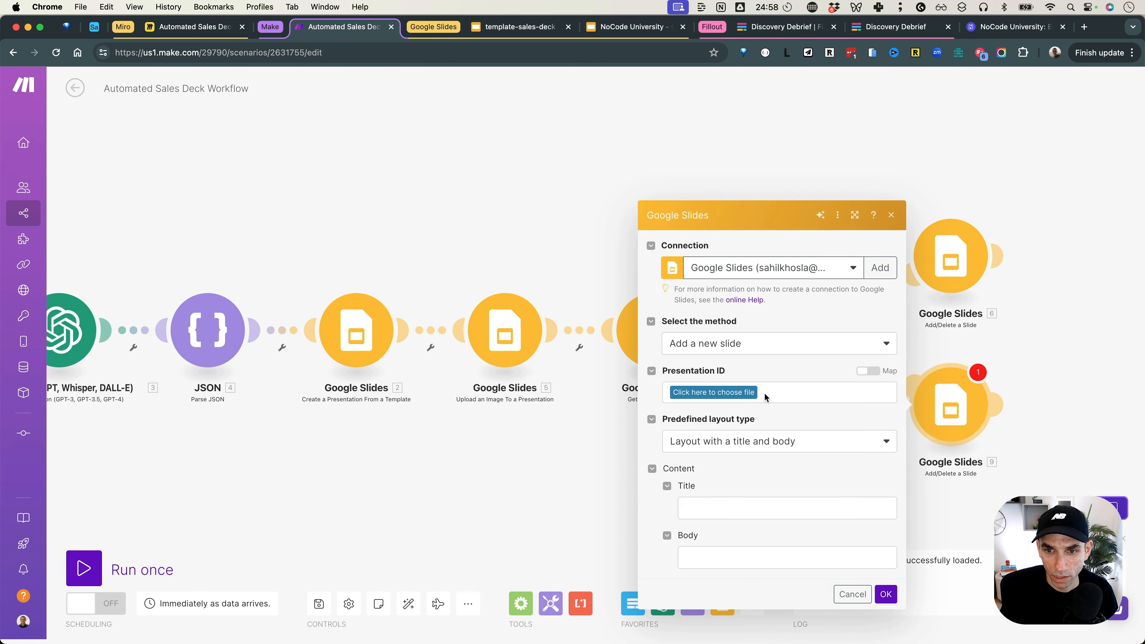
{"action": "left_click", "coordinate": [771, 343]}
{"action": "left_click", "coordinate": [775, 383]}
{"action": "left_click", "coordinate": [848, 425]}
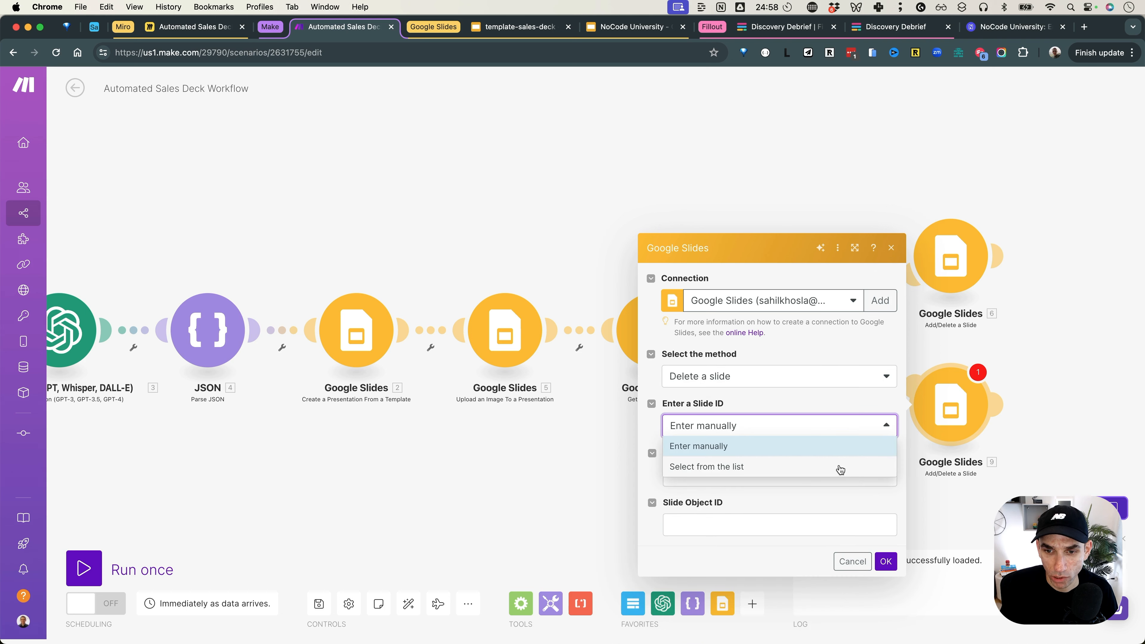
{"action": "left_click", "coordinate": [838, 448]}
Step: Map module 7's Presentation ID and set Slide Object ID to get(7.slides; 5.objectId)
{"action": "left_click", "coordinate": [780, 472]}
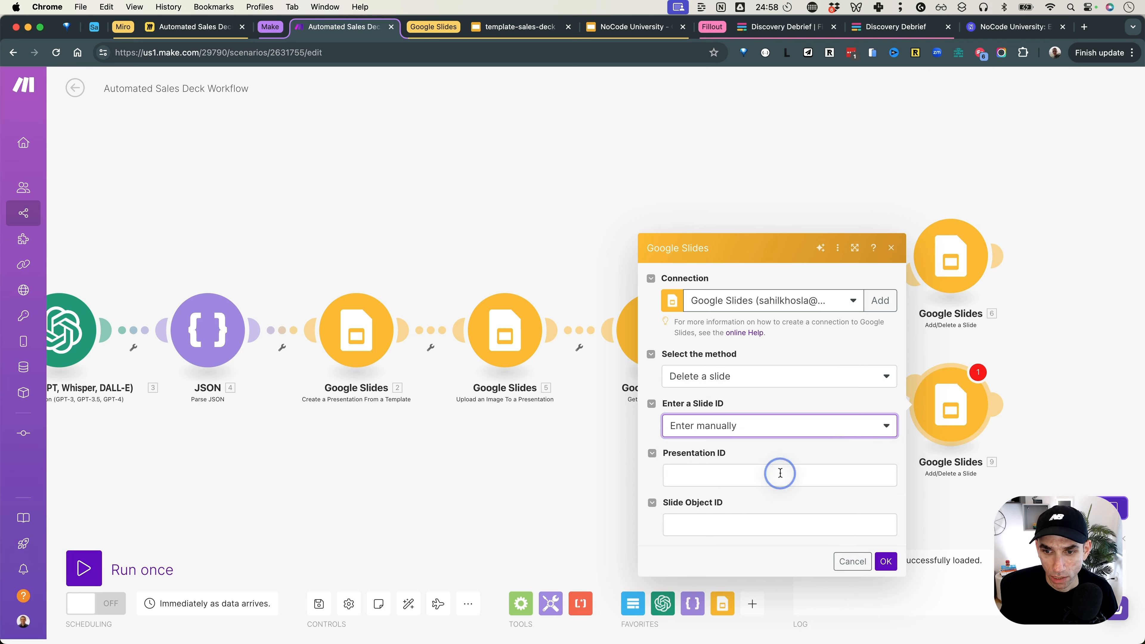
{"action": "left_click", "coordinate": [945, 184]}
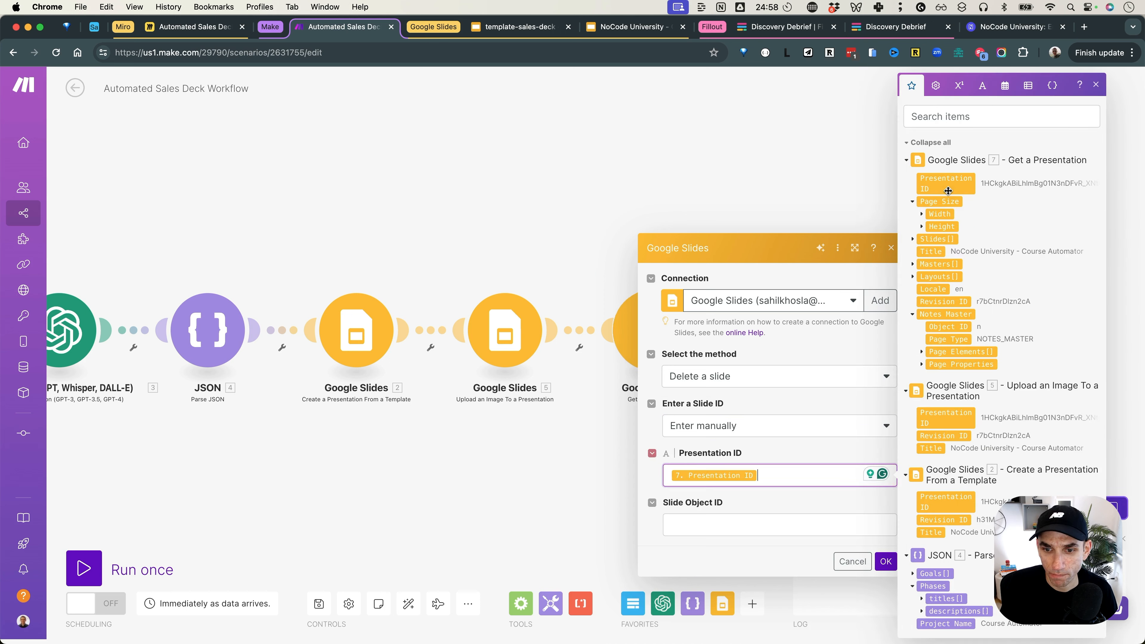
{"action": "left_click", "coordinate": [765, 516]}
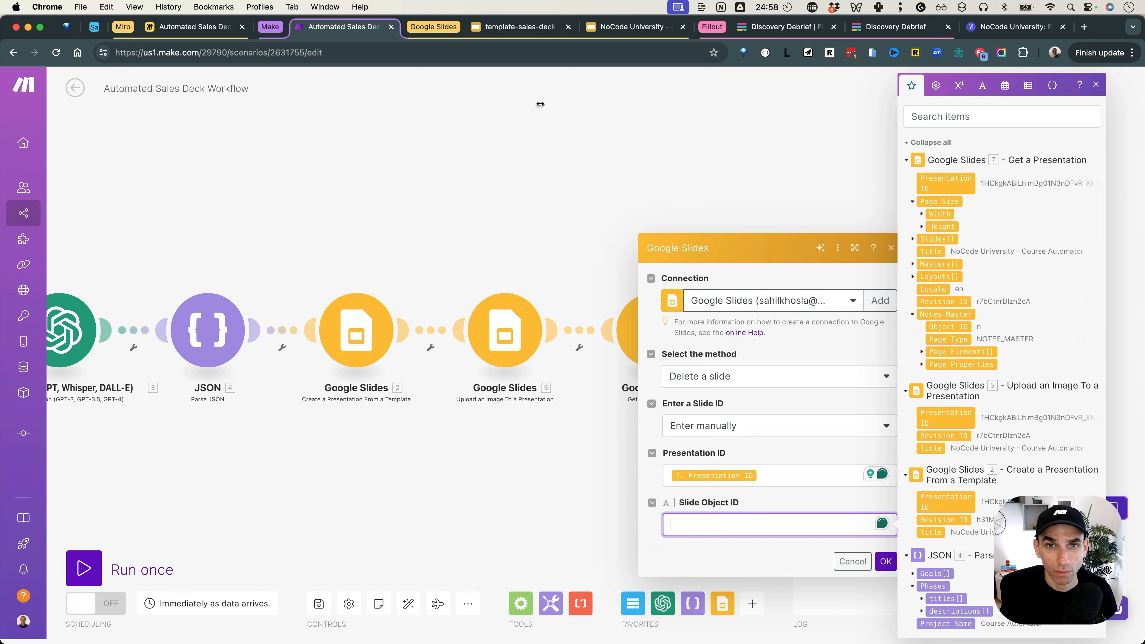
{"action": "left_click", "coordinate": [543, 27]}
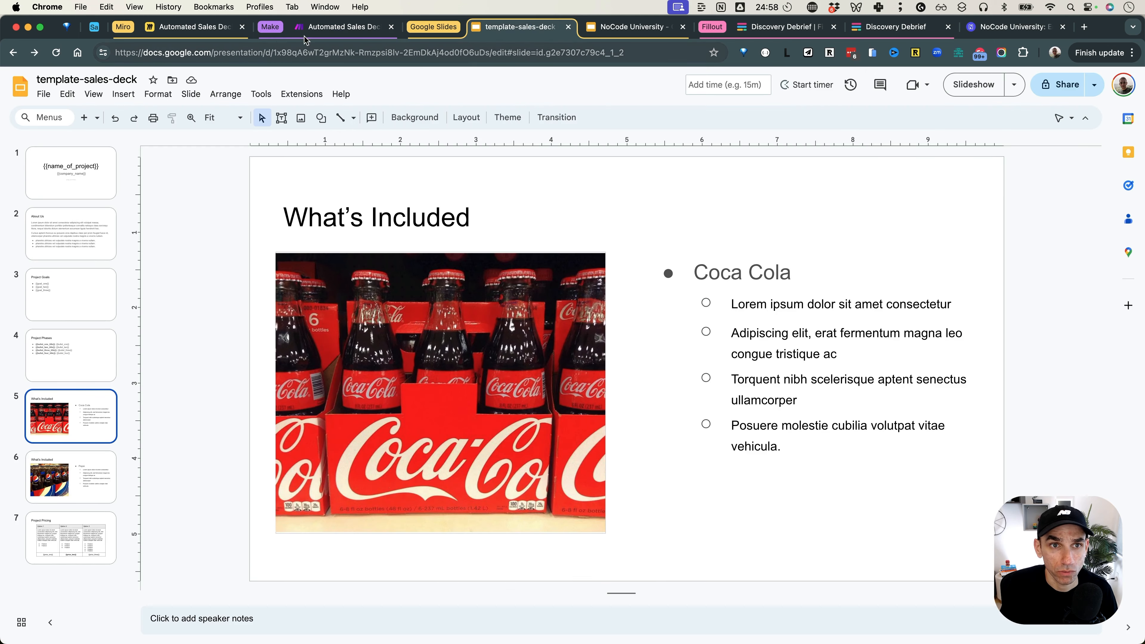
{"action": "left_click", "coordinate": [315, 27]}
{"action": "type", "text": "get"}
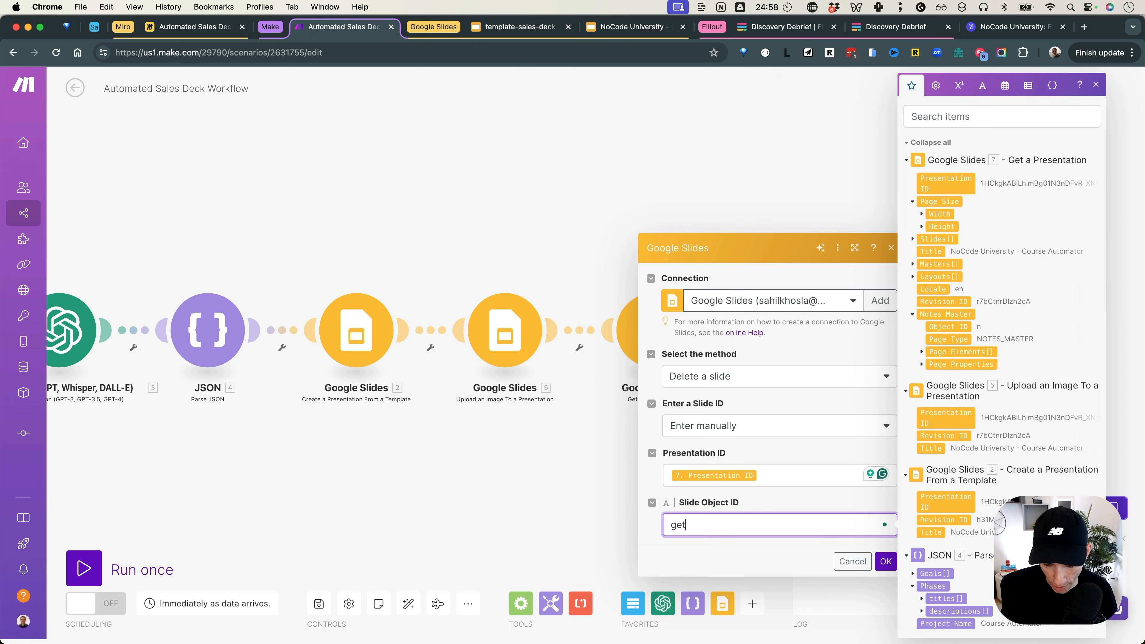
{"action": "type", "text": "("}
{"action": "left_click", "coordinate": [943, 239]}
{"action": "type", "text": "; 5."}
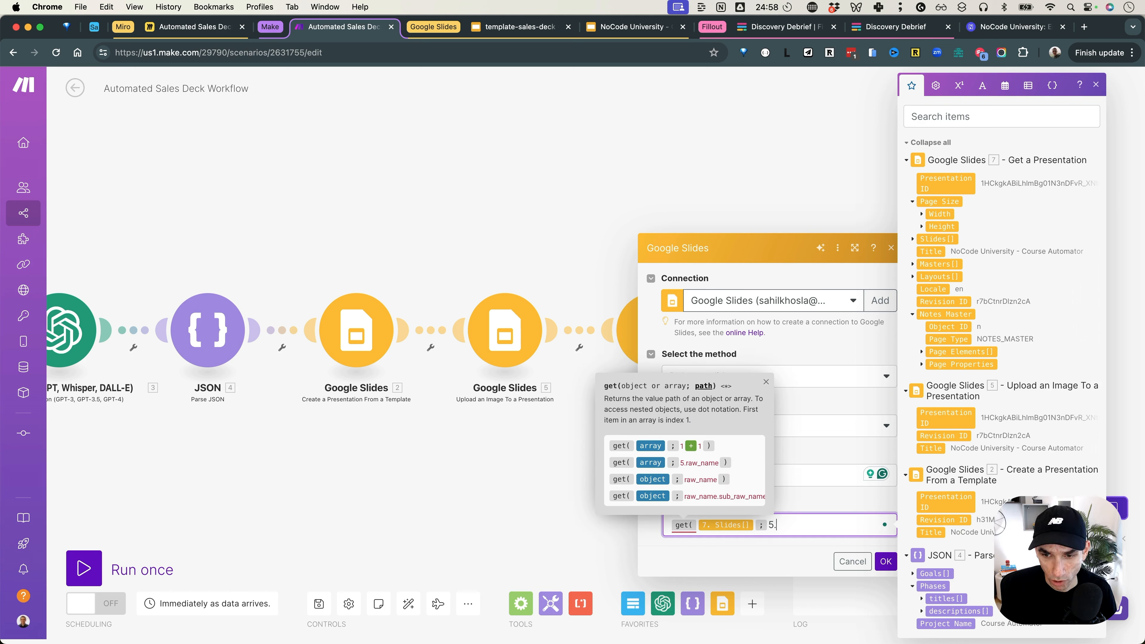
{"action": "type", "text": "objectId )"}
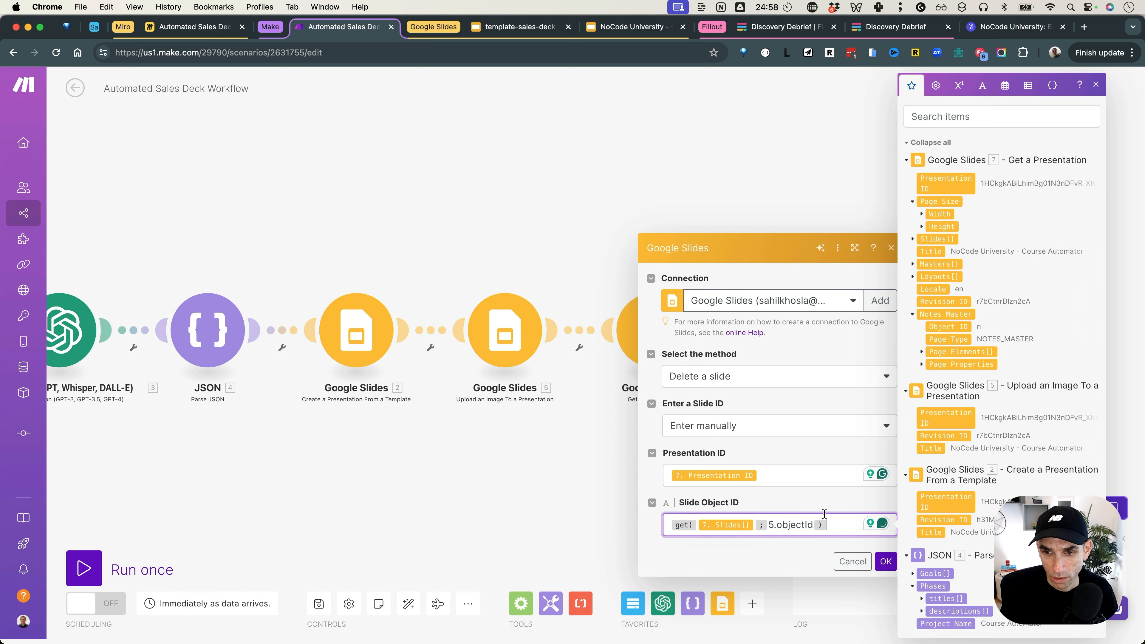
{"action": "left_click", "coordinate": [883, 562]}
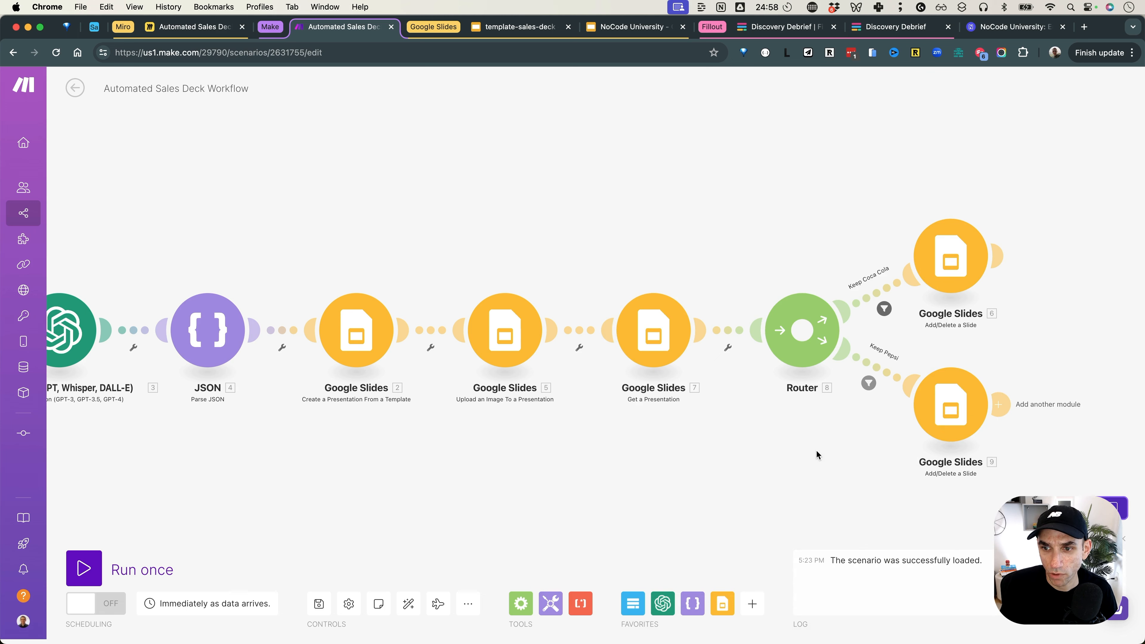
Step: Add a Set variable module named presentationId holding module 6's Presentation ID after the first branch
{"action": "left_click_drag", "start_coordinate": [816, 451], "coordinate": [602, 445]}
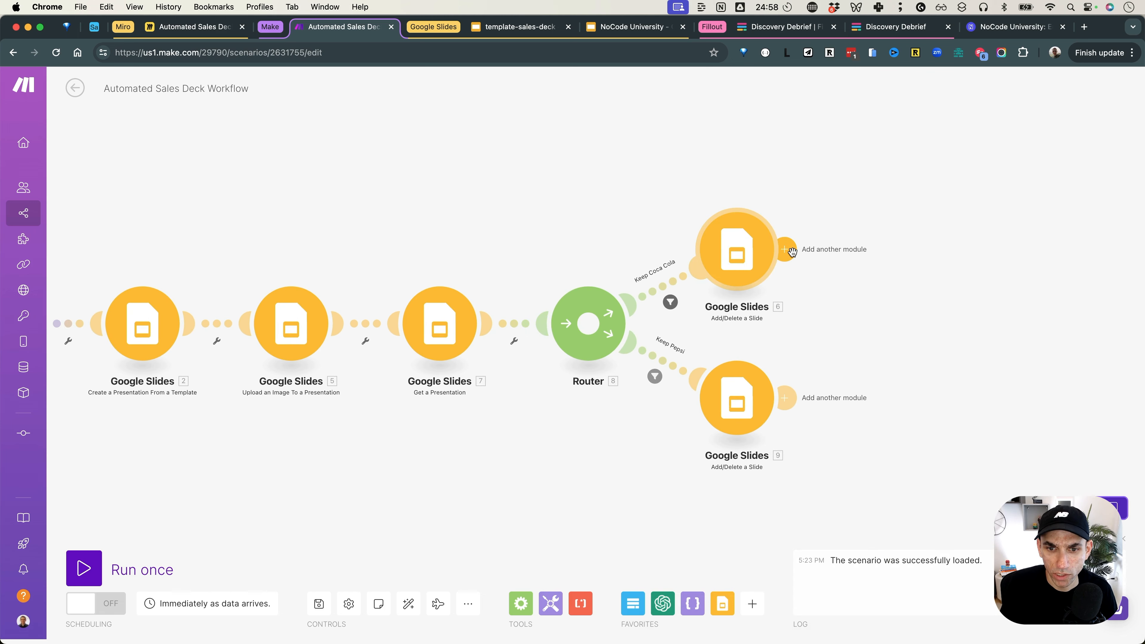
{"action": "left_click", "coordinate": [786, 250]}
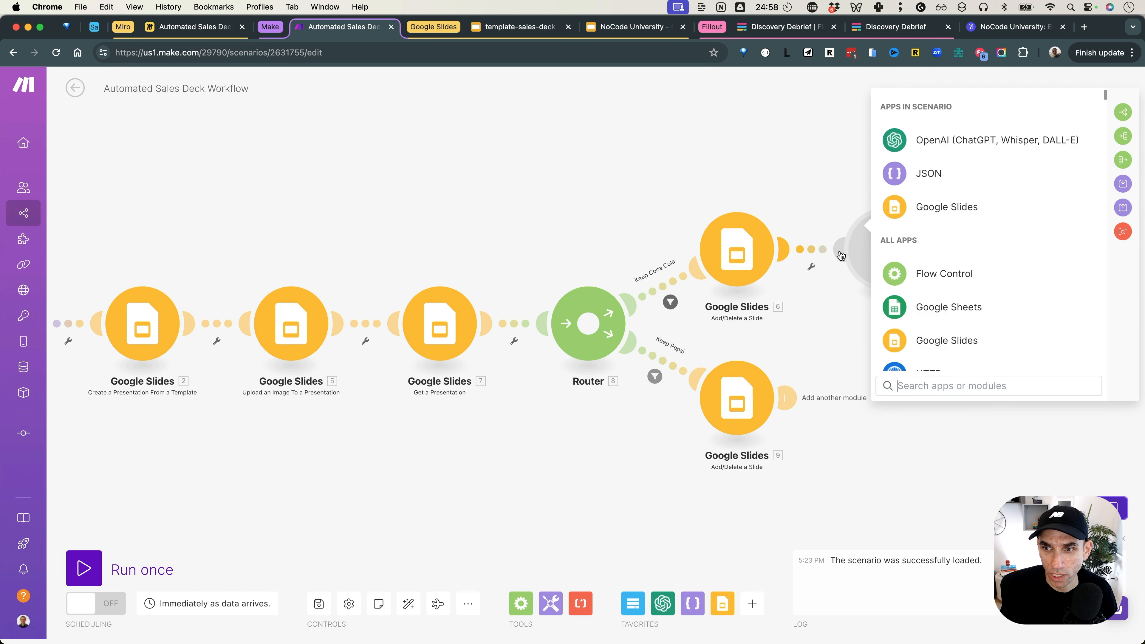
{"action": "type", "text": "vari"}
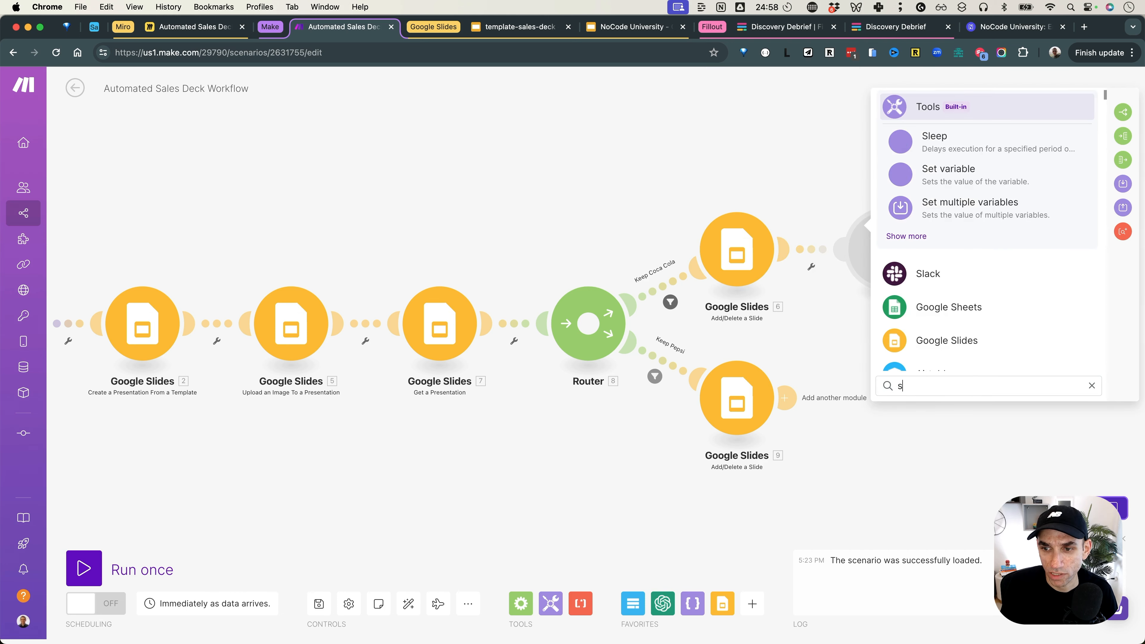
{"action": "left_click", "coordinate": [954, 156]}
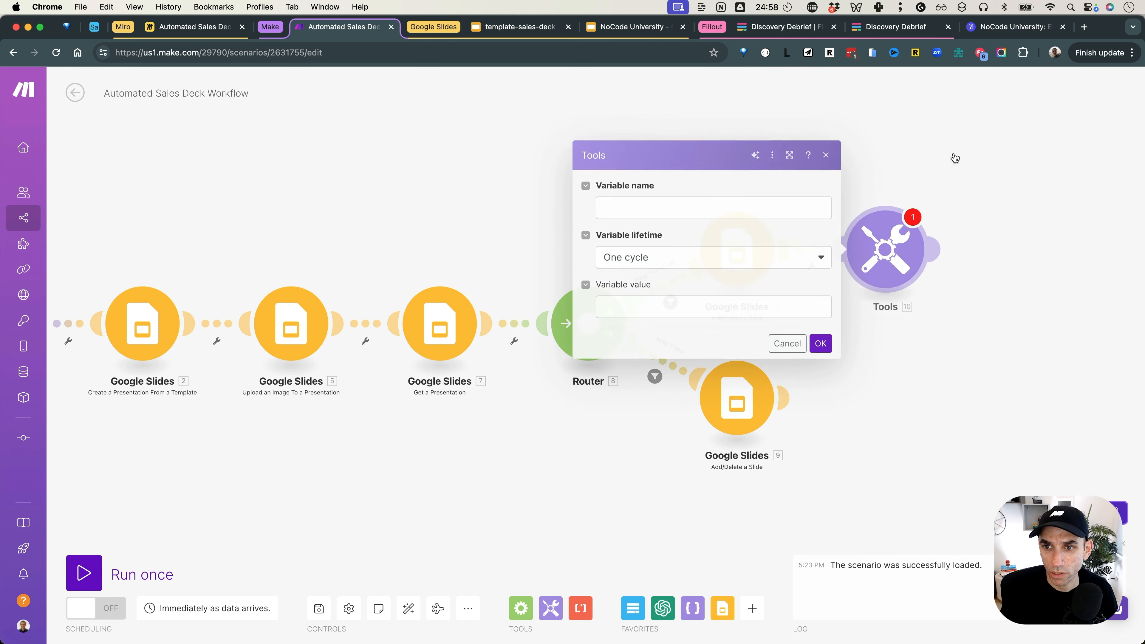
{"action": "left_click", "coordinate": [729, 210]}
{"action": "type", "text": "presentationId"}
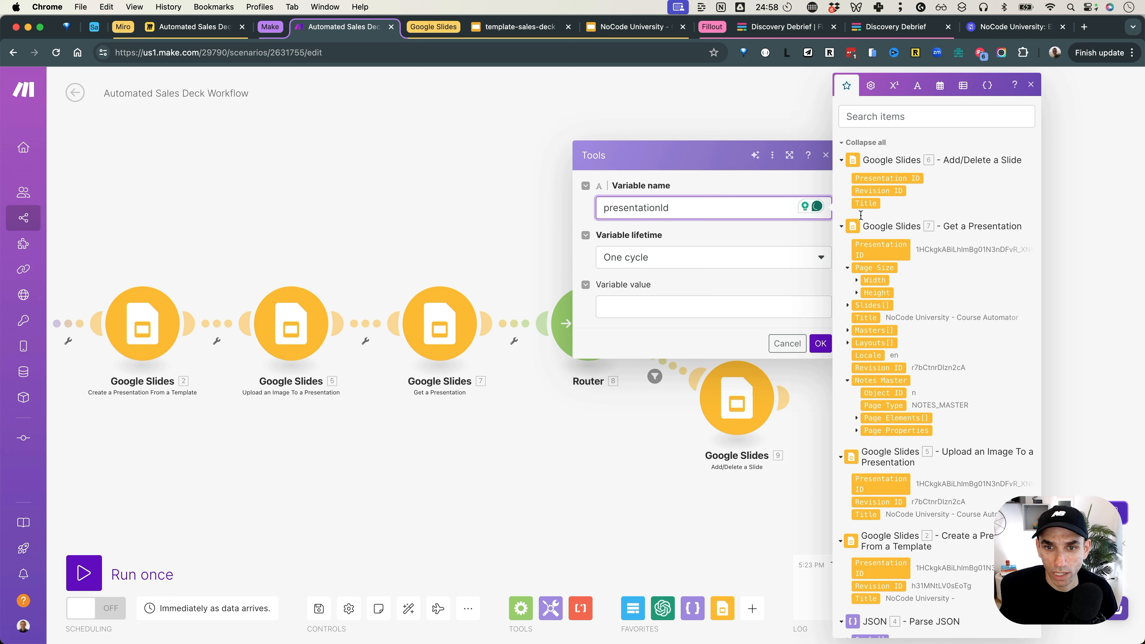
{"action": "left_click", "coordinate": [680, 307]}
{"action": "left_click", "coordinate": [879, 180]}
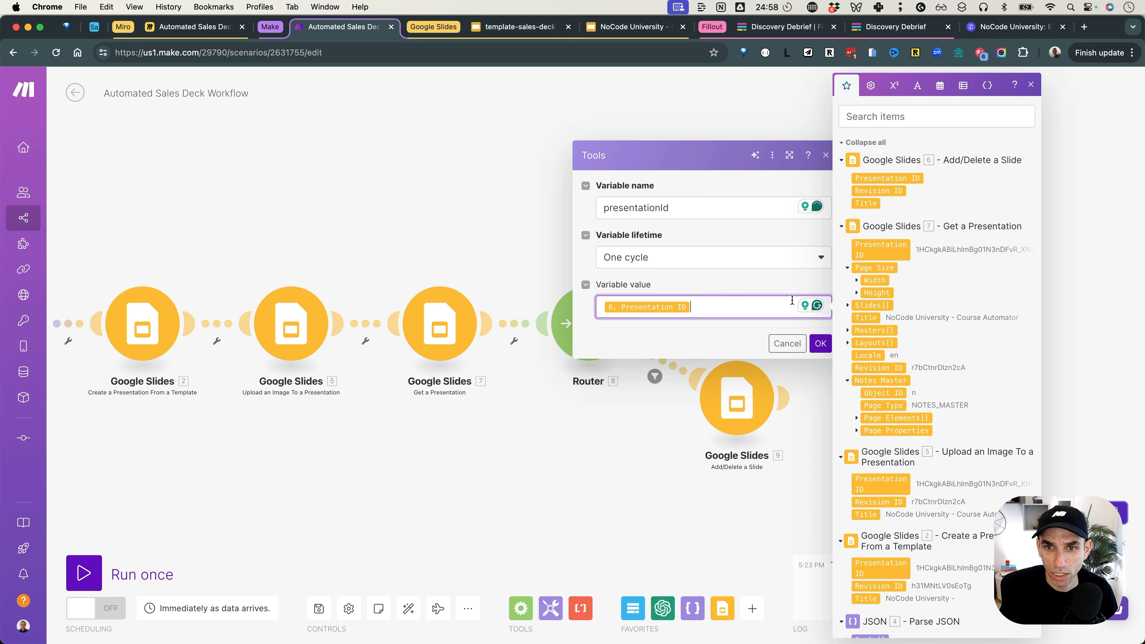
{"action": "left_click", "coordinate": [820, 344]}
Step: Copy the Set variable module, connect the copy after Google Slides 9, and auto-align the layout
{"action": "right_click", "coordinate": [891, 264]}
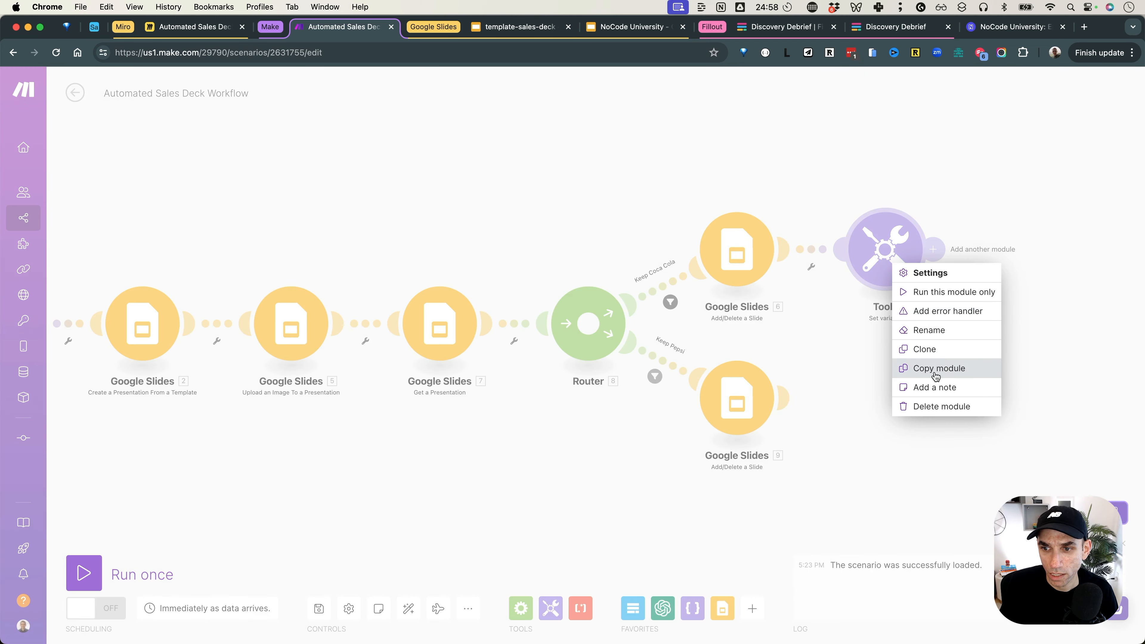
{"action": "left_click", "coordinate": [936, 375]}
{"action": "right_click", "coordinate": [865, 403]}
{"action": "left_click", "coordinate": [897, 430]}
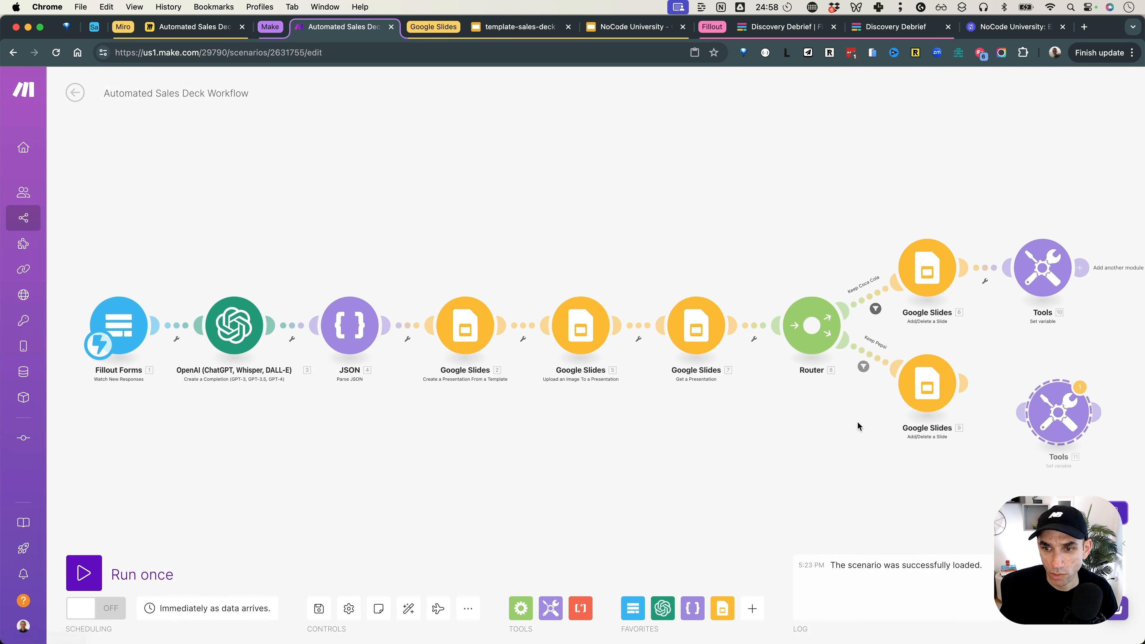
{"action": "left_click_drag", "start_coordinate": [967, 388], "coordinate": [1069, 398]}
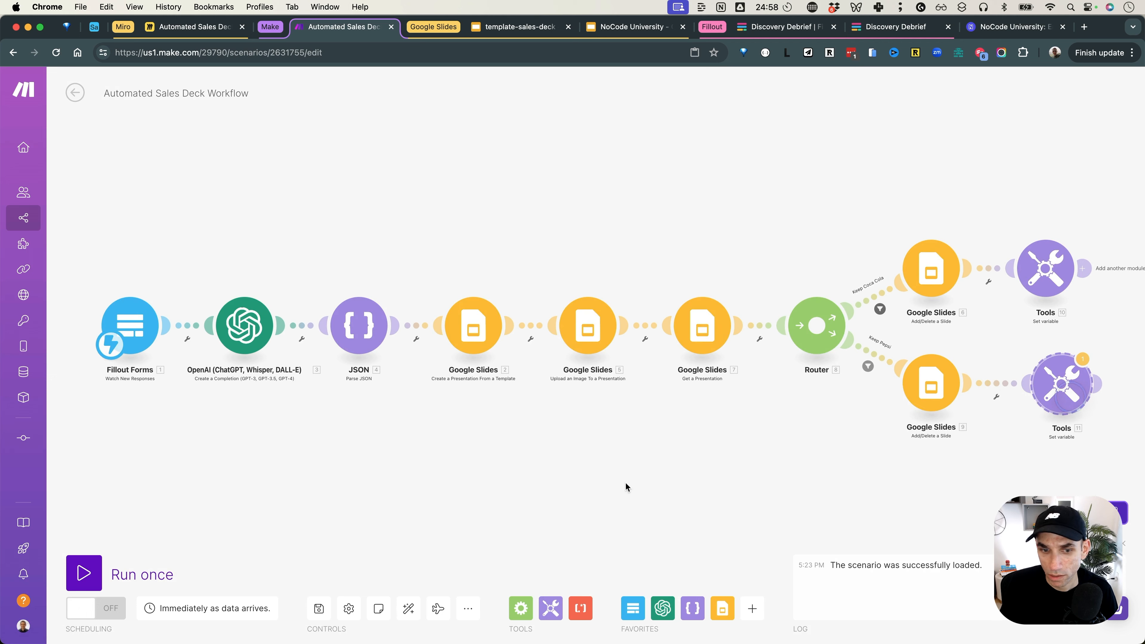
{"action": "left_click", "coordinate": [408, 607]}
Step: Remap the copied variable's value to module 9's Presentation ID
{"action": "left_click", "coordinate": [1061, 396]}
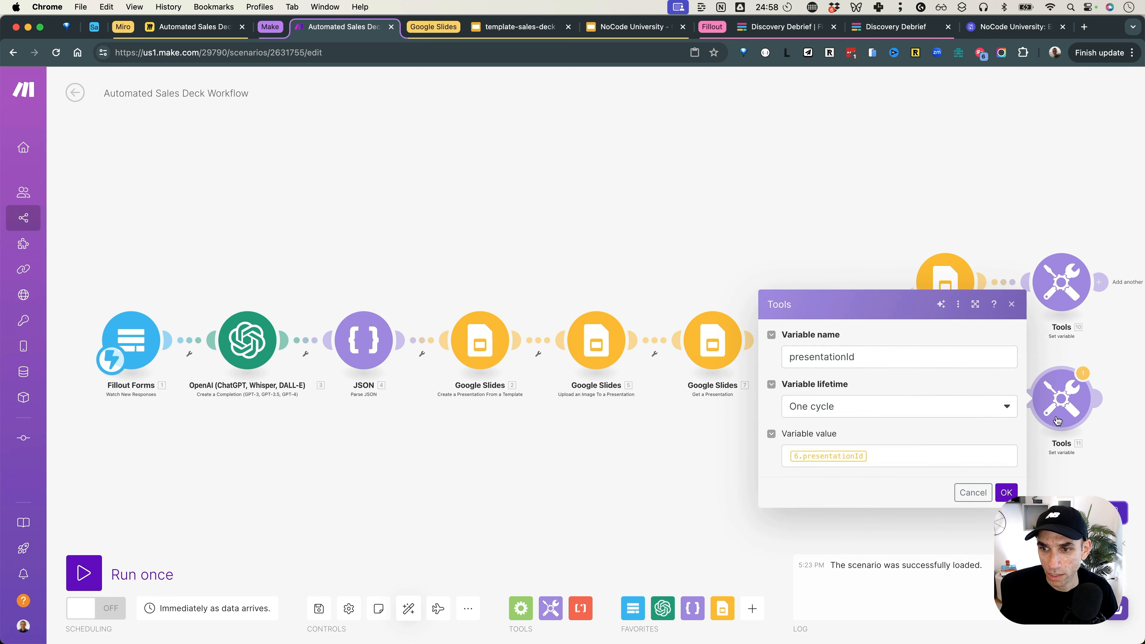
{"action": "left_click", "coordinate": [886, 462]}
{"action": "key", "text": "BackSpace"}
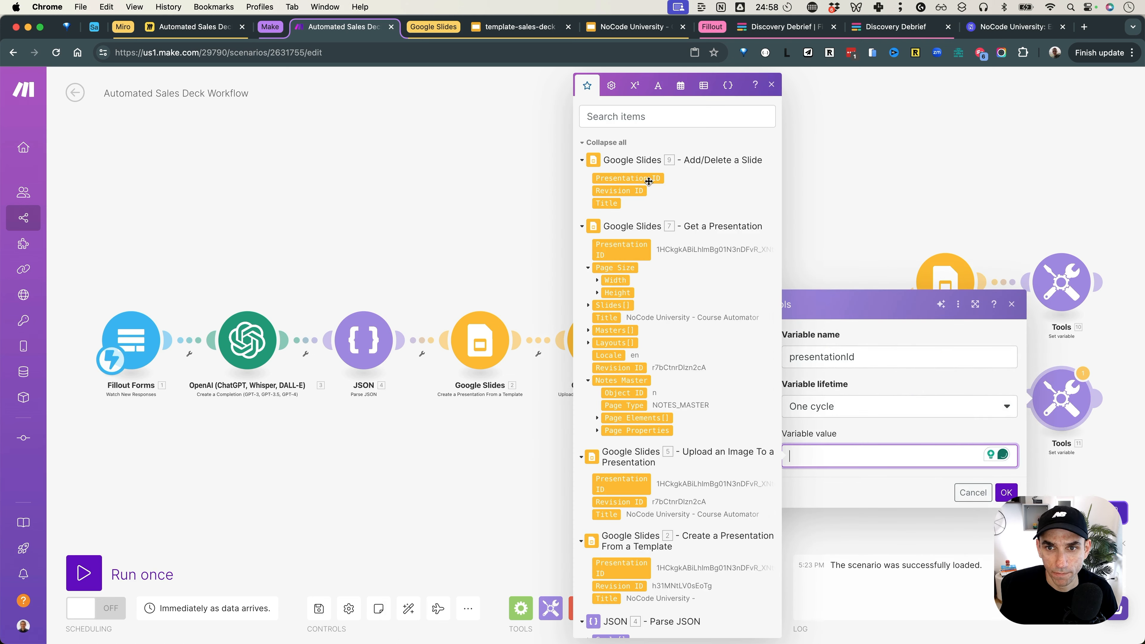
{"action": "left_click", "coordinate": [1006, 493]}
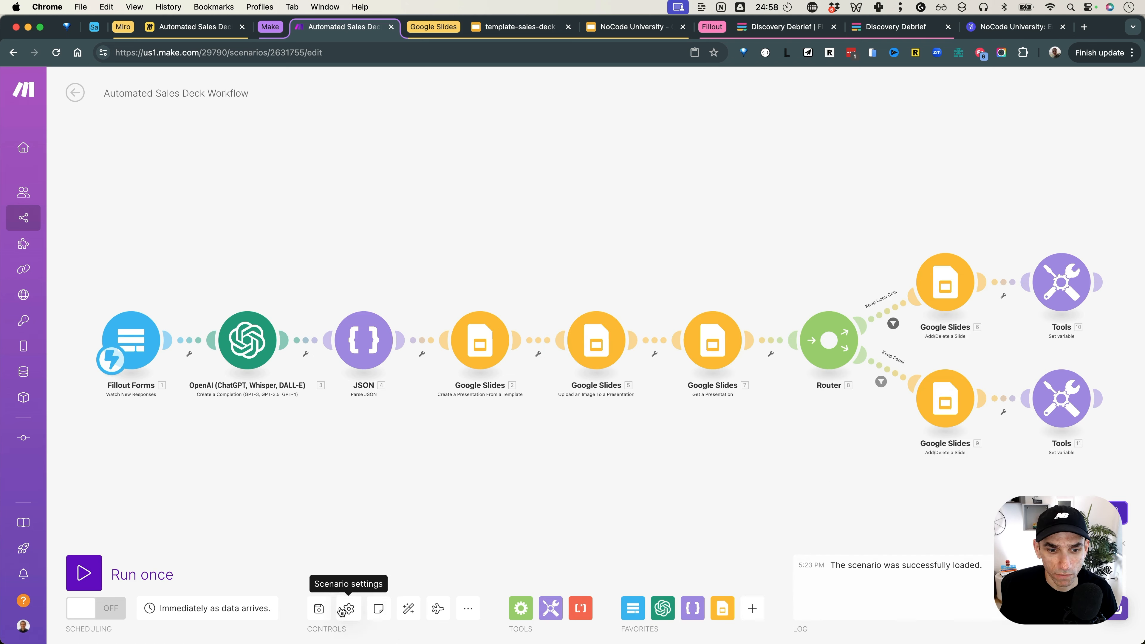
Step: Save the scenario, run it once to await new data, and bring up the Fillout Coca Cola submission
{"action": "left_click", "coordinate": [319, 608]}
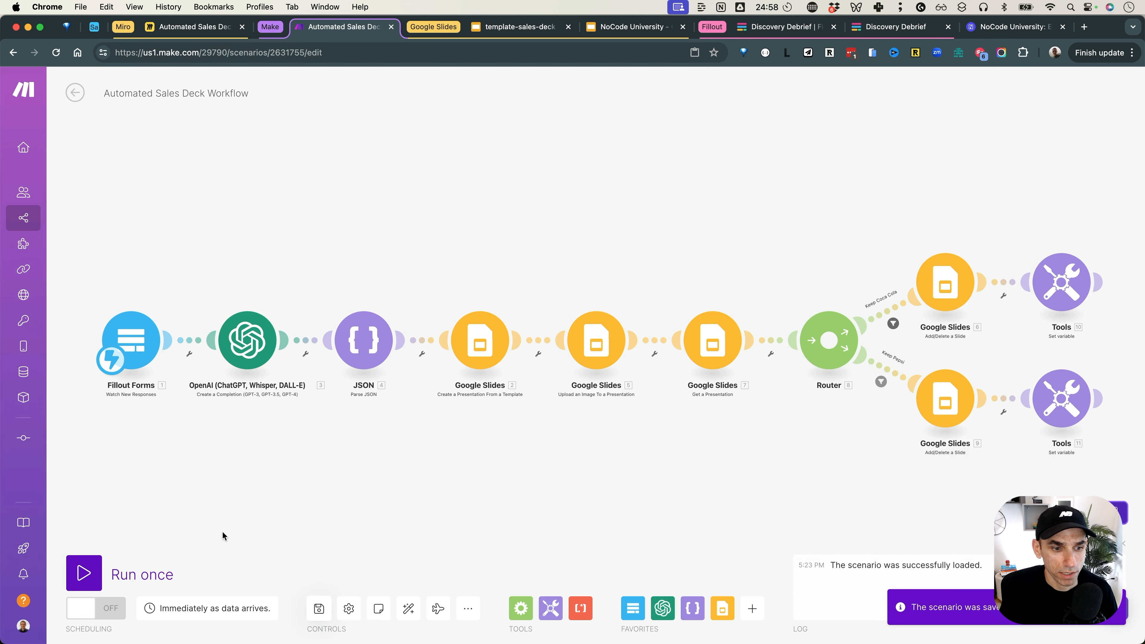
{"action": "left_click", "coordinate": [84, 572]}
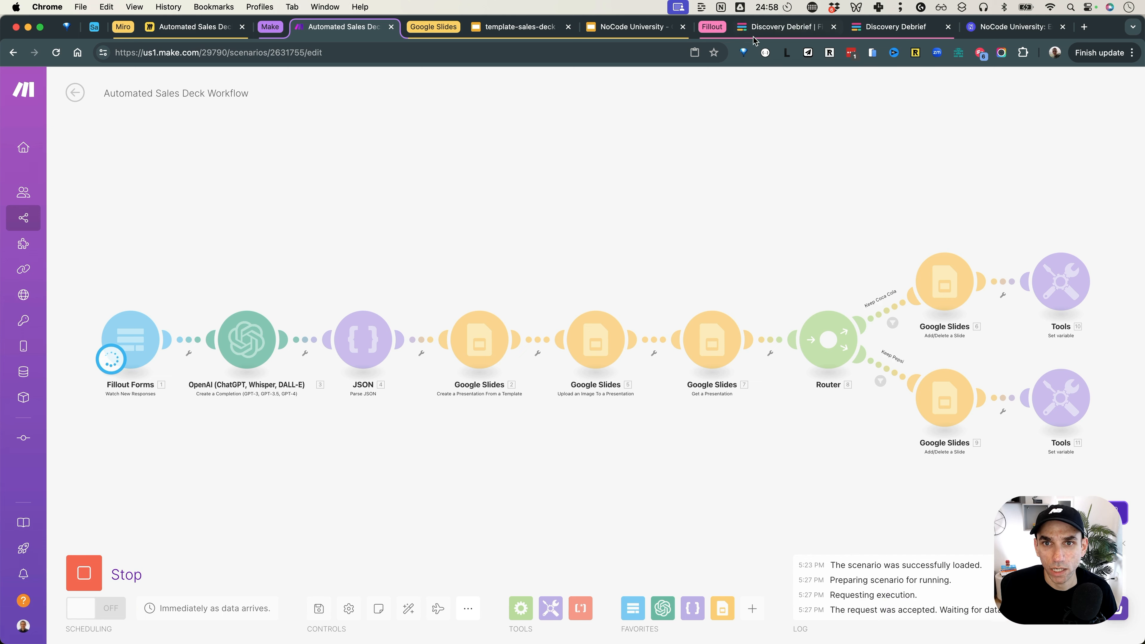
{"action": "left_click", "coordinate": [675, 33]}
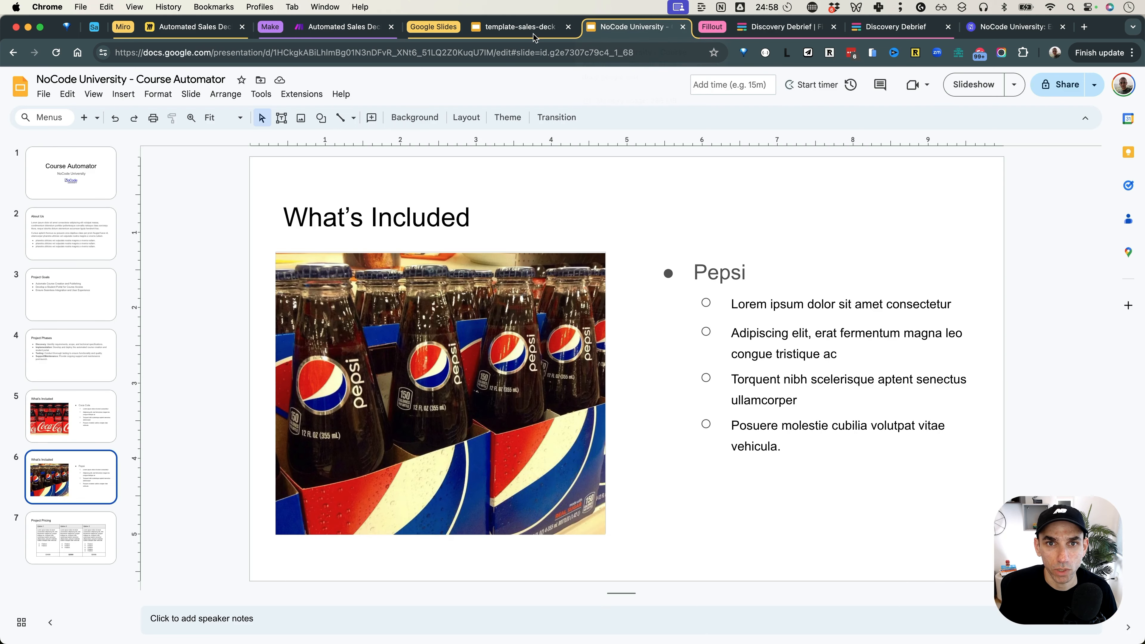
{"action": "left_click", "coordinate": [519, 27]}
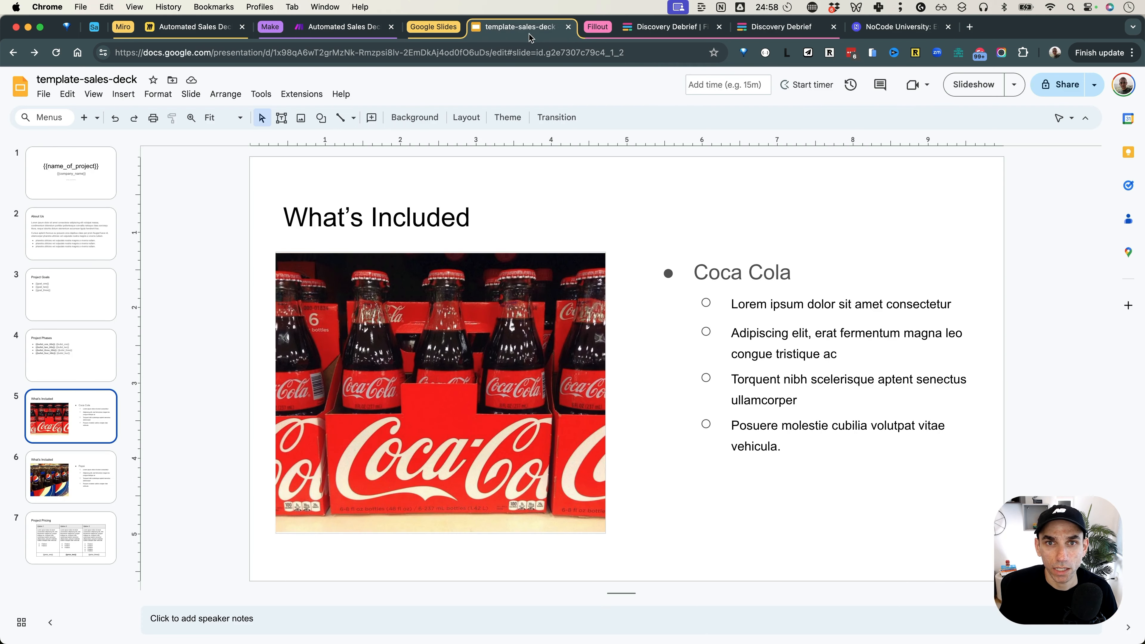
{"action": "left_click", "coordinate": [786, 28]}
{"action": "left_click", "coordinate": [833, 27]}
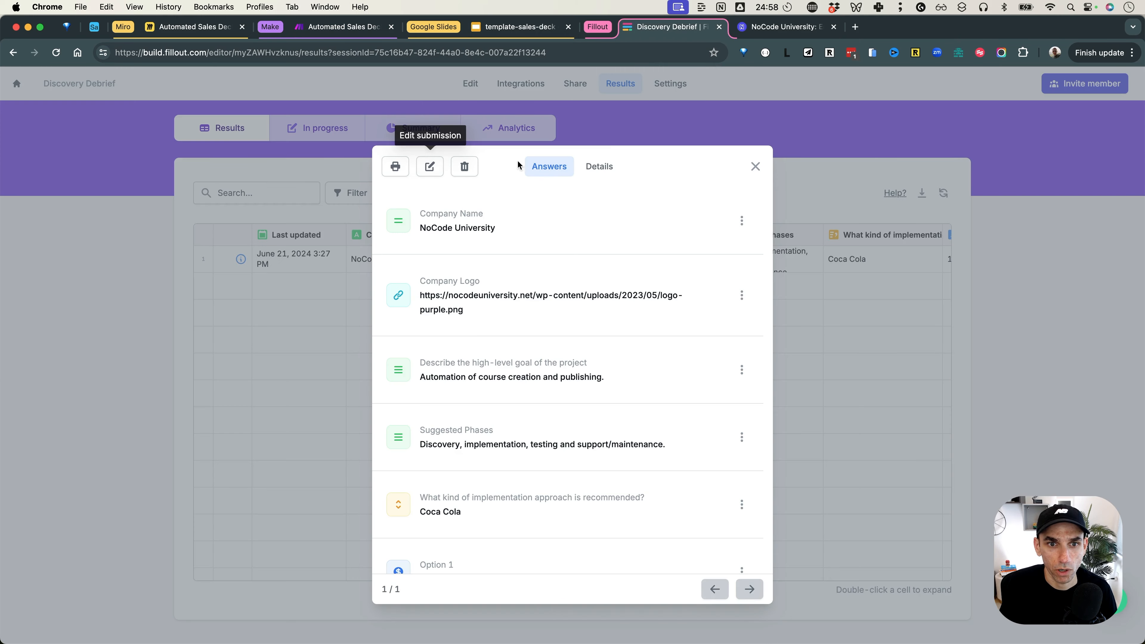
Step: Resubmit the Coca Cola Discovery Debrief response, then select the Presentation ID in module 6's output
{"action": "left_click", "coordinate": [430, 166]}
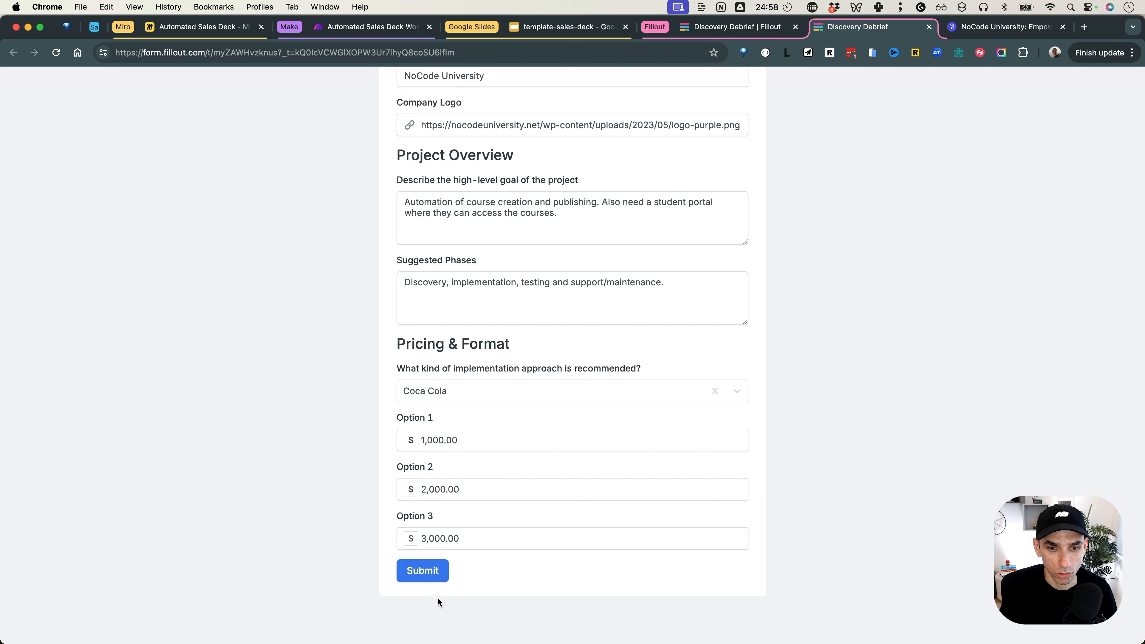
{"action": "left_click", "coordinate": [422, 570]}
{"action": "left_click", "coordinate": [371, 28]}
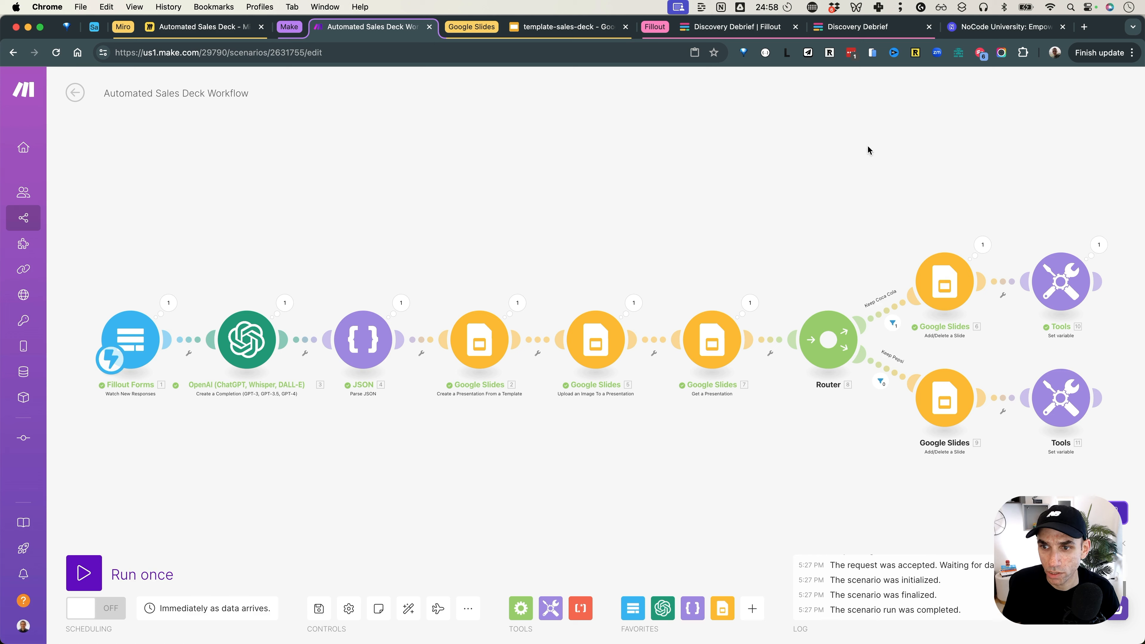
{"action": "left_click", "coordinate": [982, 245]}
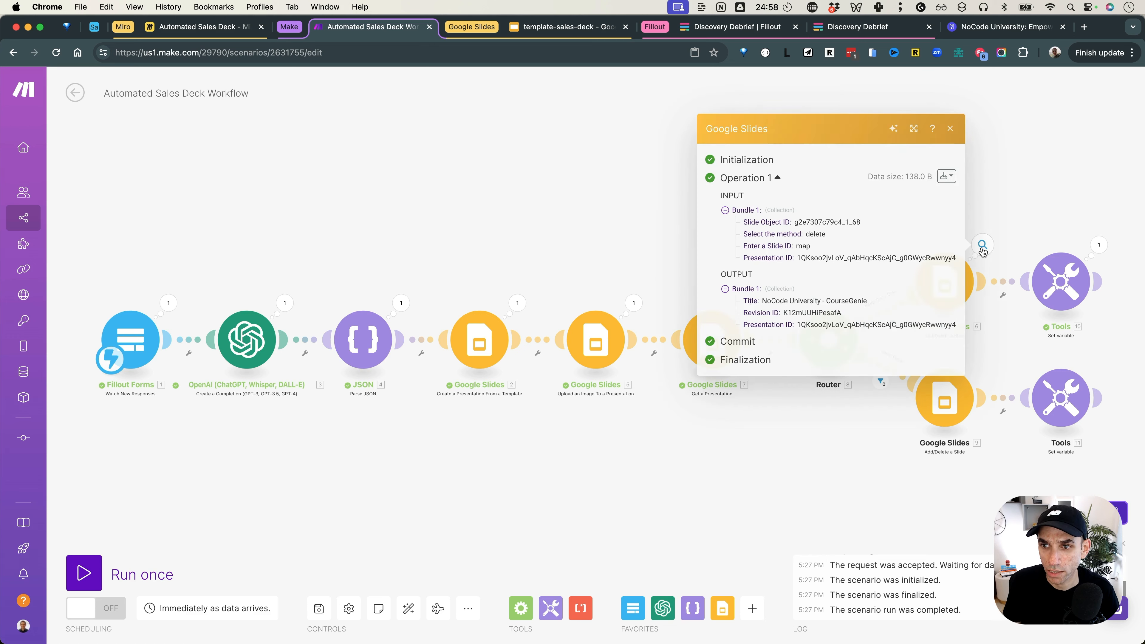
{"action": "double_click", "coordinate": [819, 325]}
Step: Open the generated NoCode University - CourseGenie presentation by its ID in a duplicated tab
{"action": "left_click", "coordinate": [564, 27]}
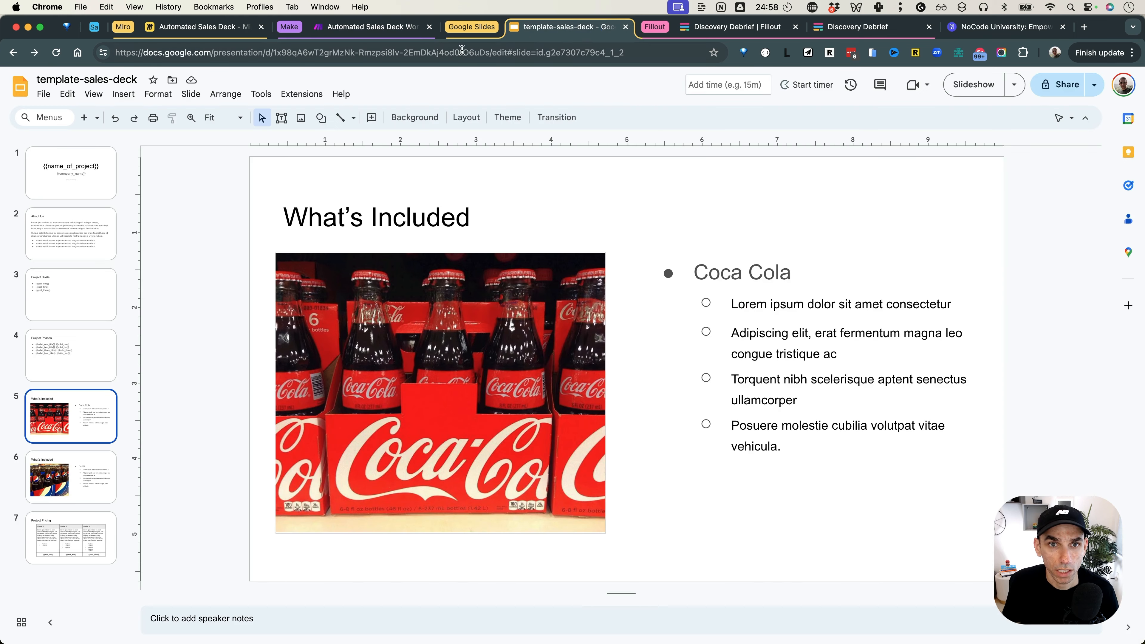
{"action": "right_click", "coordinate": [554, 36]}
{"action": "left_click", "coordinate": [582, 127]}
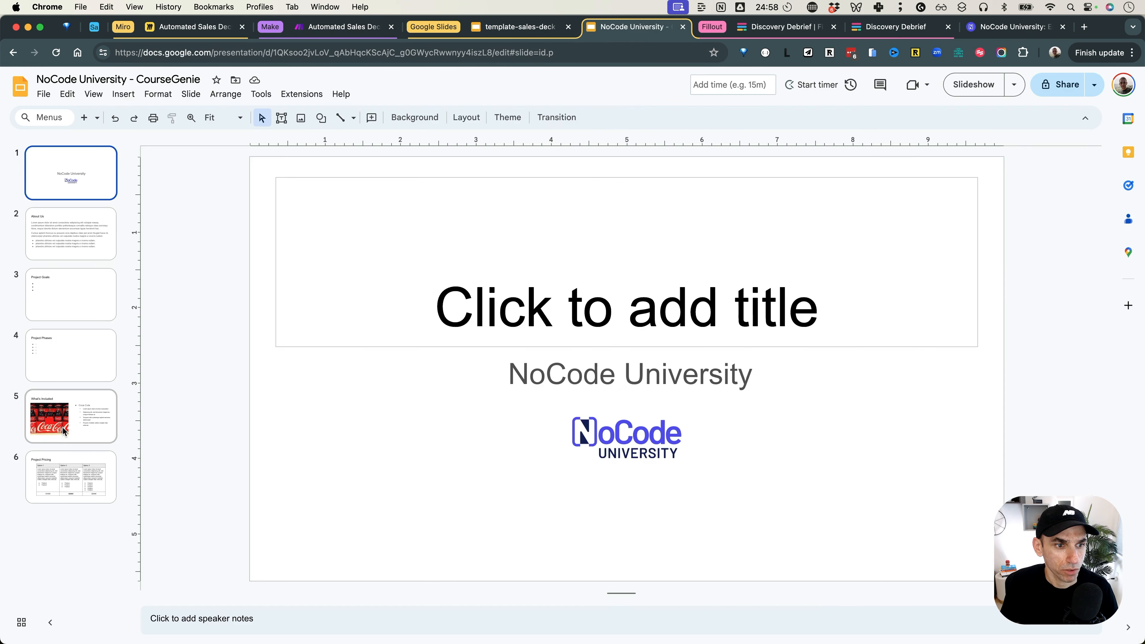
Step: Review the deck's title, Goals, Phases, What's Included and Pricing slides, then return to Make
{"action": "left_click", "coordinate": [68, 351]}
{"action": "left_click", "coordinate": [67, 408]}
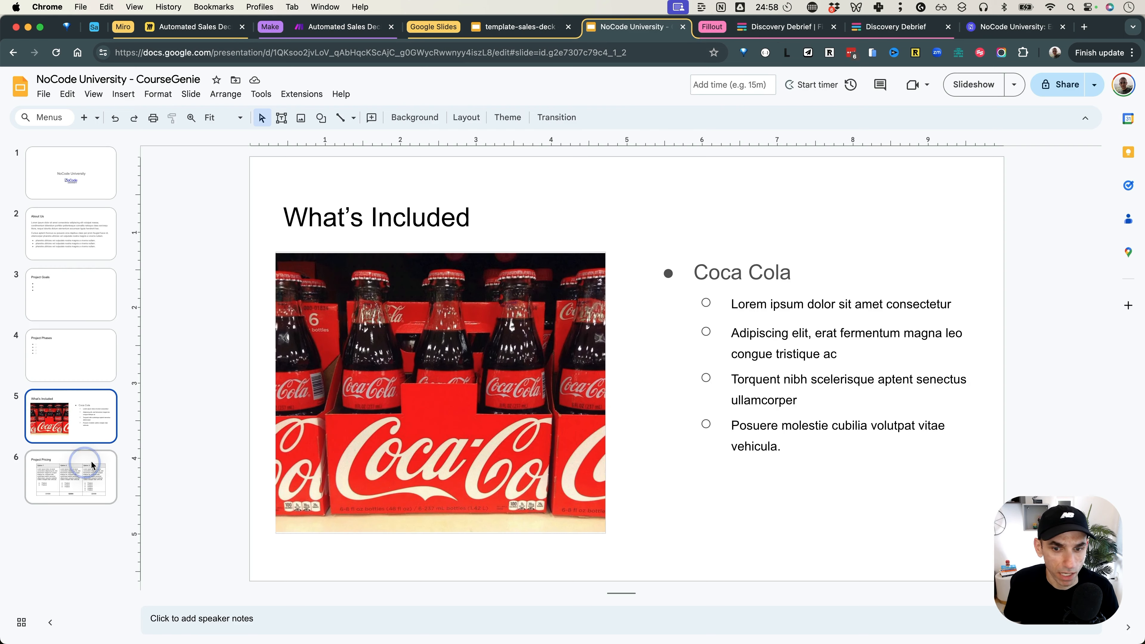
{"action": "left_click", "coordinate": [86, 469]}
{"action": "left_click", "coordinate": [100, 177]}
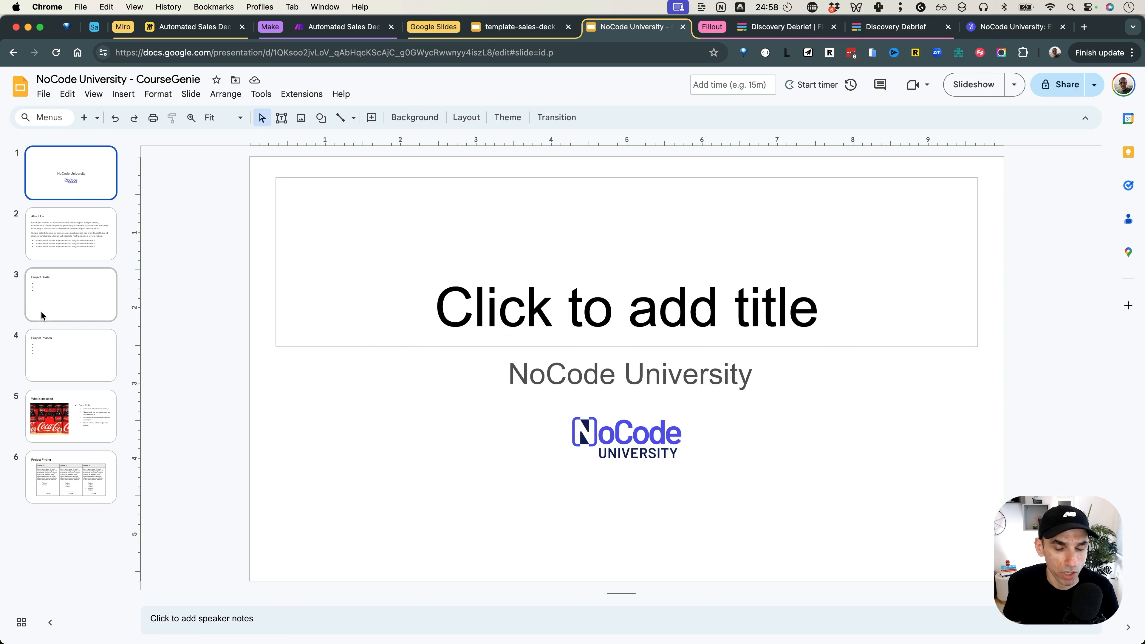
{"action": "left_click", "coordinate": [59, 300]}
{"action": "left_click", "coordinate": [74, 354]}
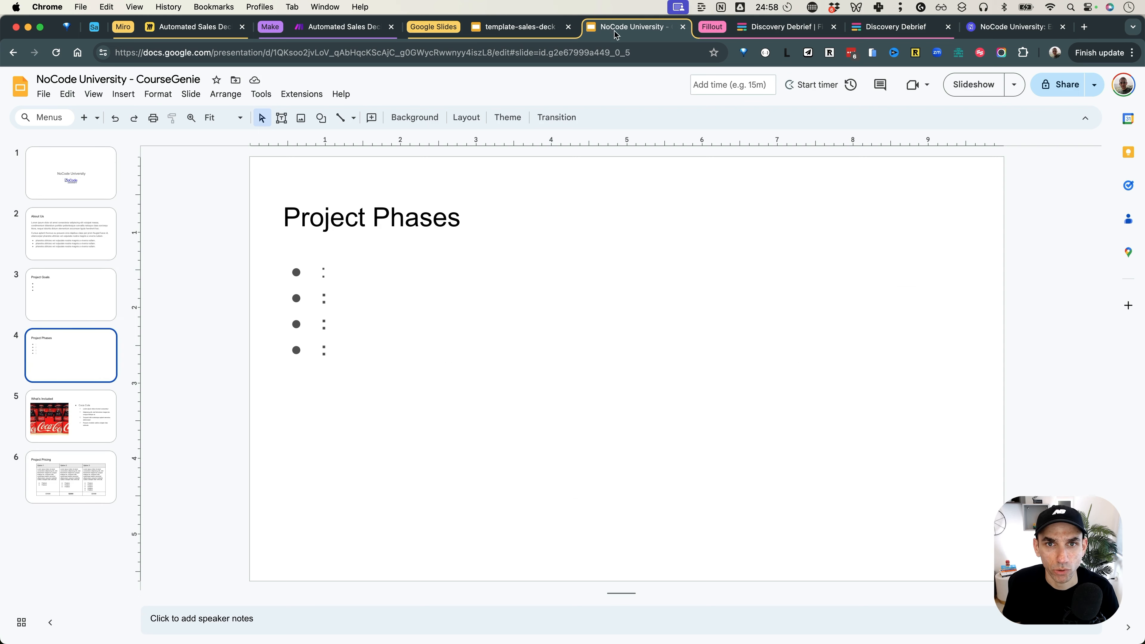
{"action": "left_click", "coordinate": [333, 28]}
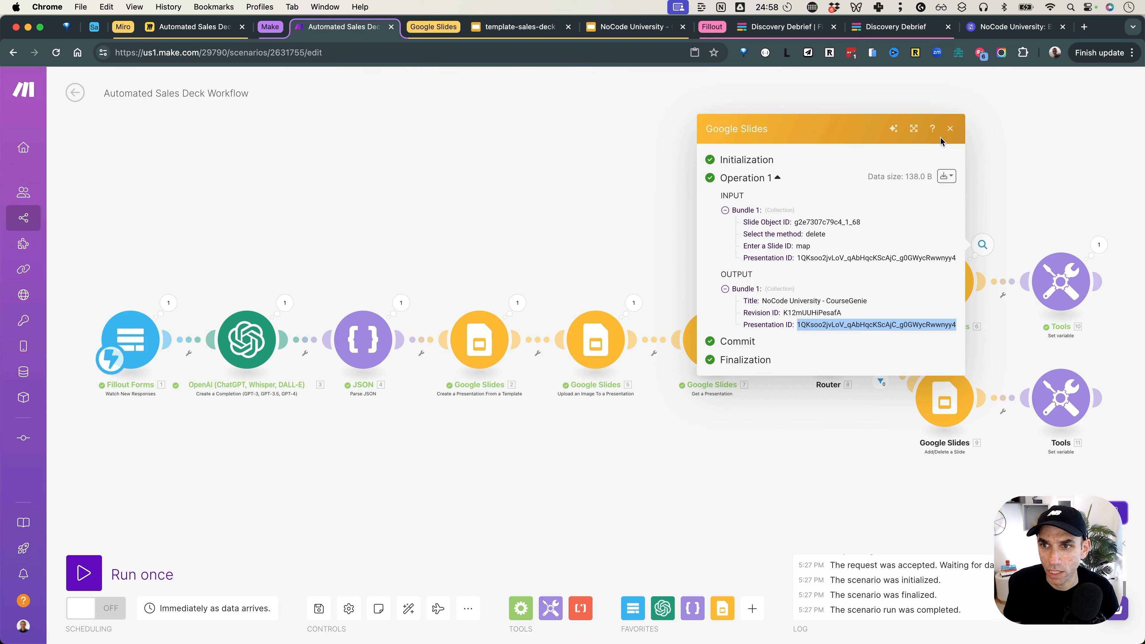
{"action": "left_click", "coordinate": [982, 245]}
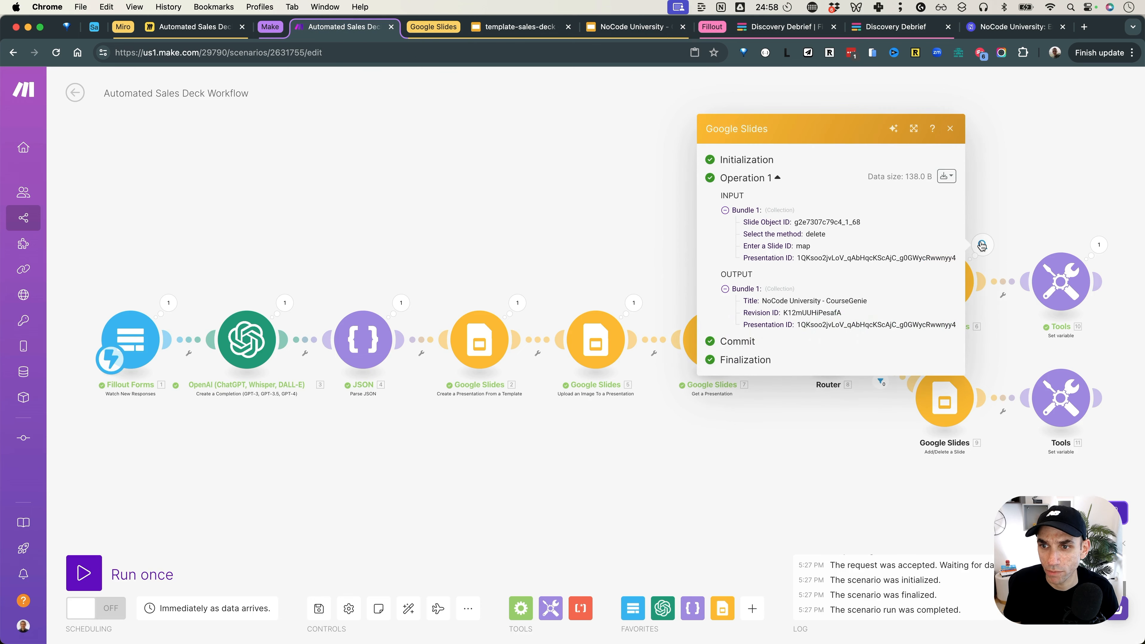
{"action": "left_click", "coordinate": [595, 215]}
{"action": "left_click", "coordinate": [749, 302]}
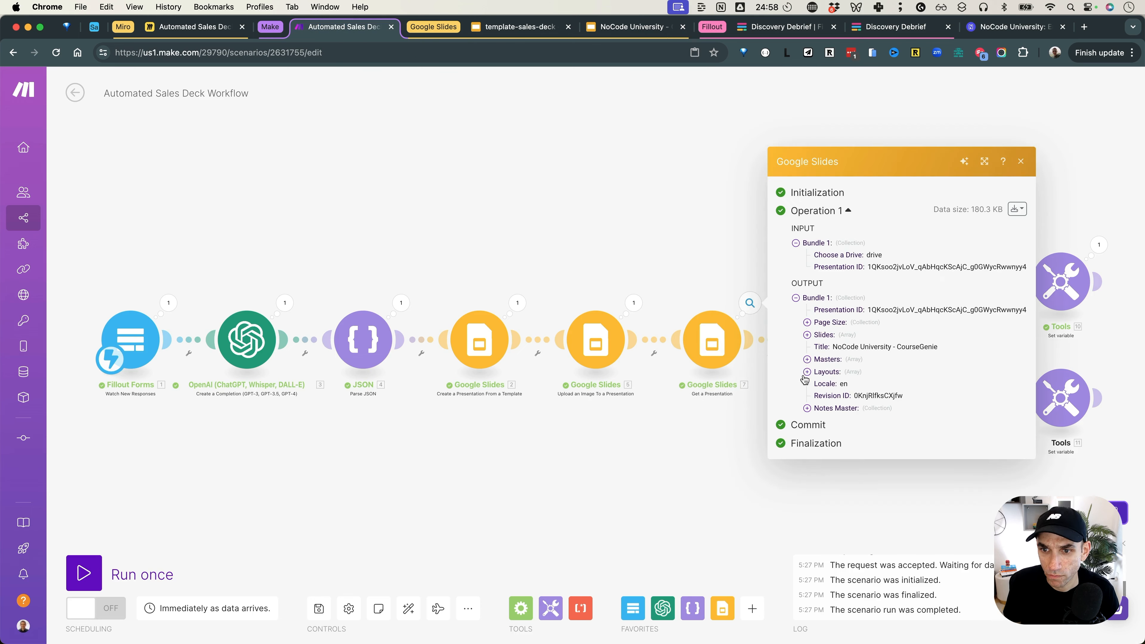
{"action": "left_click", "coordinate": [717, 237]}
{"action": "left_click", "coordinate": [517, 303]}
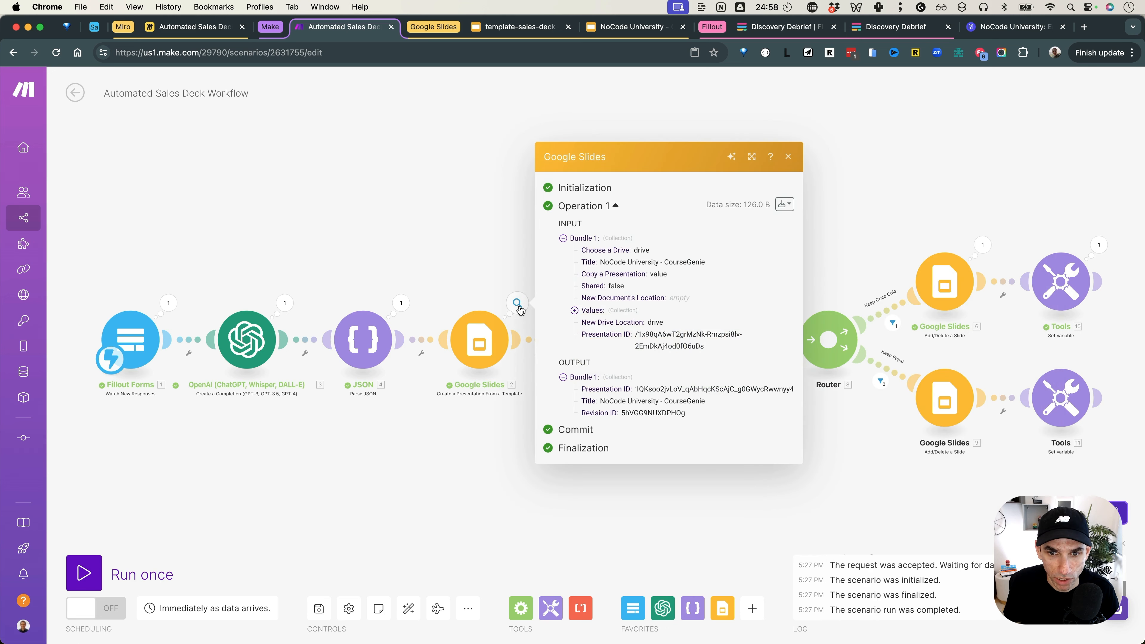
{"action": "left_click", "coordinate": [575, 311]}
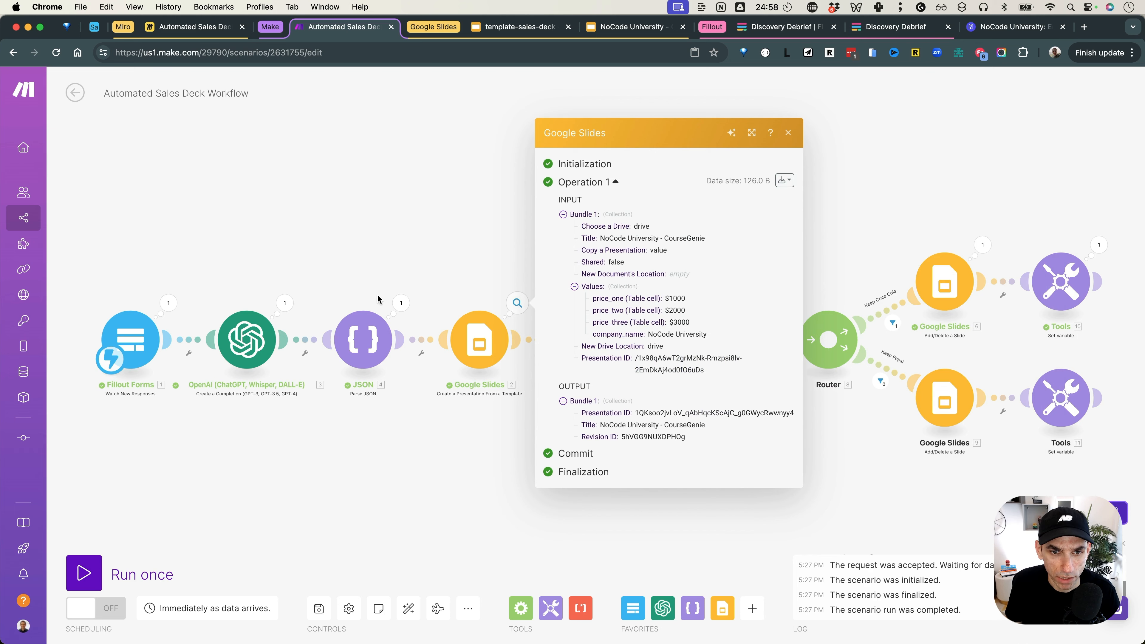
{"action": "left_click", "coordinate": [400, 303]}
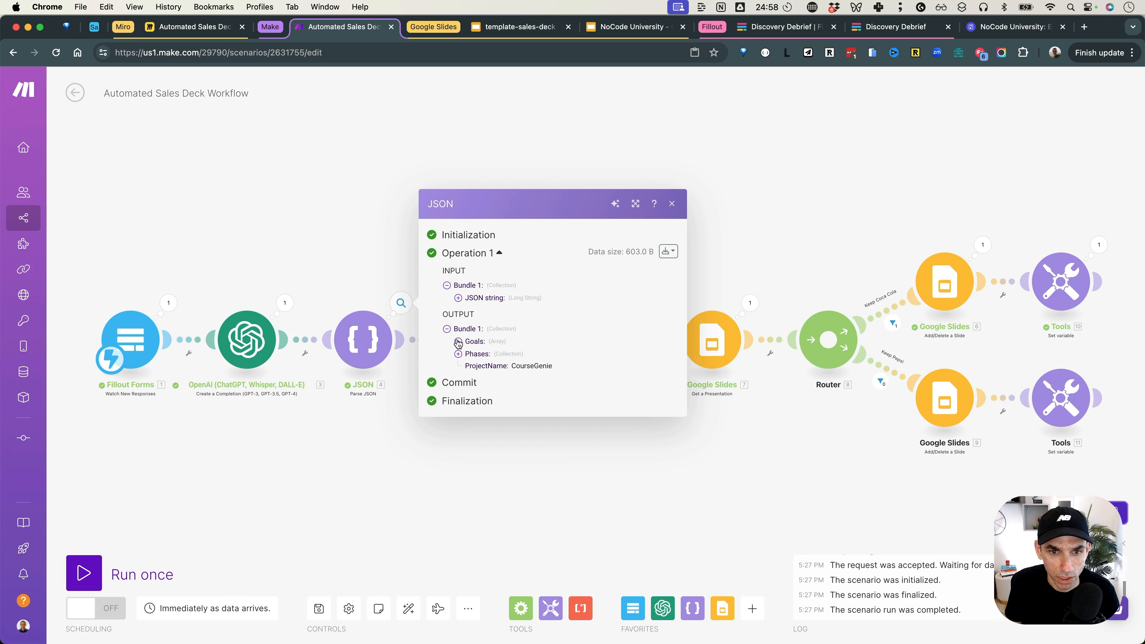
{"action": "left_click", "coordinate": [458, 342]}
{"action": "left_click", "coordinate": [457, 377]}
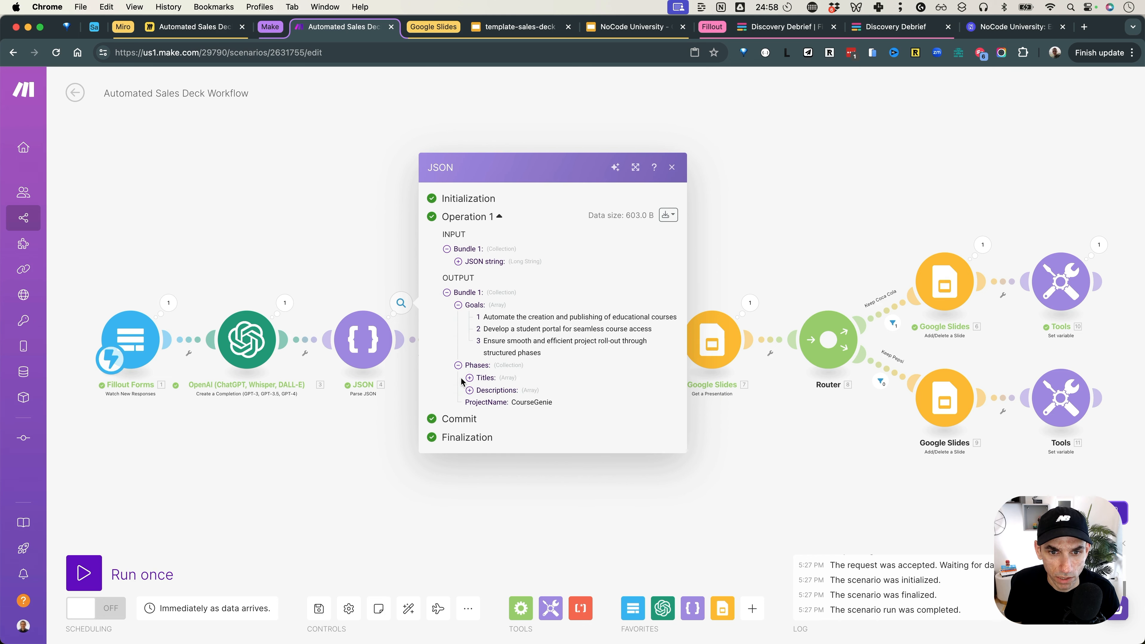
{"action": "left_click", "coordinate": [469, 375]}
{"action": "left_click", "coordinate": [469, 414]}
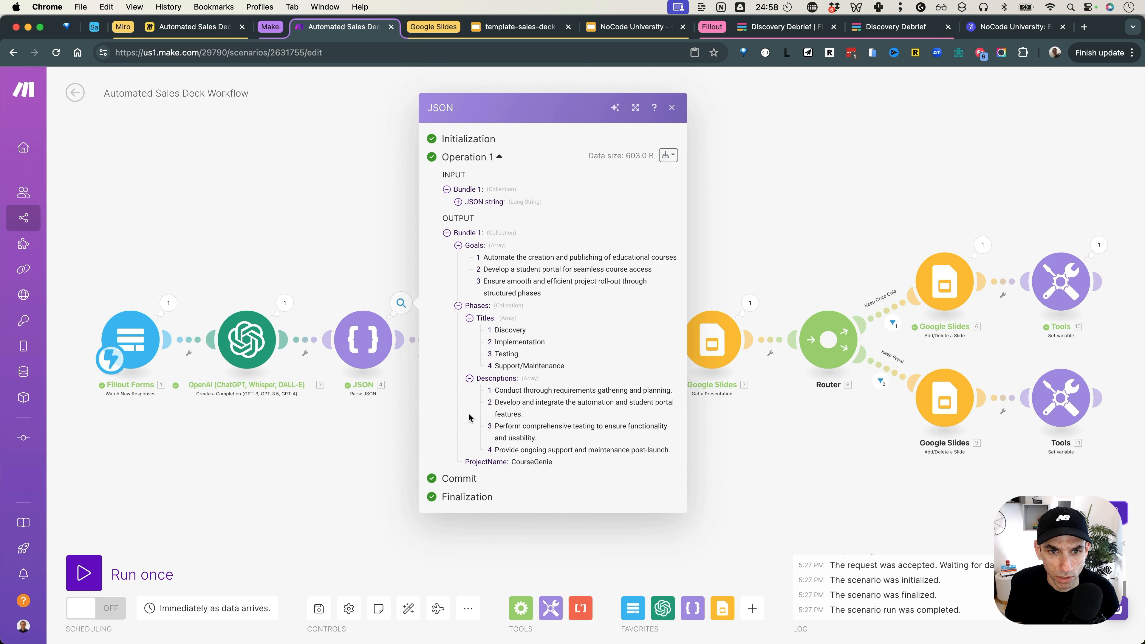
{"action": "left_click", "coordinate": [404, 236]}
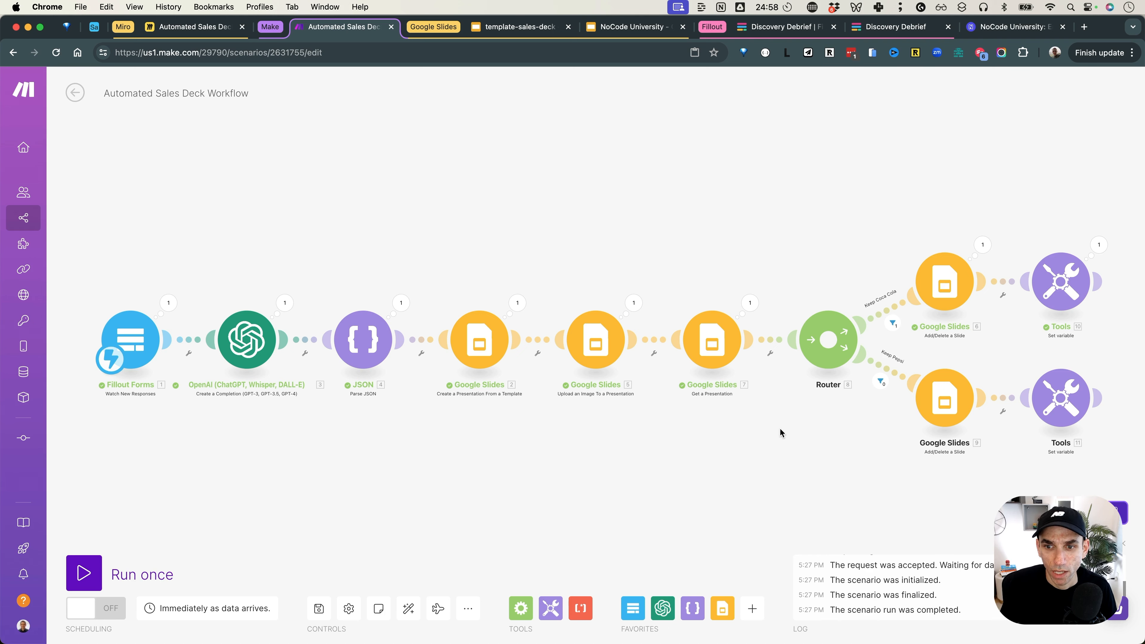
Step: Add a third route to the Router and auto-align all scenario modules
{"action": "scroll", "coordinate": [779, 432], "scroll_direction": "down", "scroll_amount": 2}
{"action": "left_click_drag", "start_coordinate": [812, 453], "coordinate": [747, 422]}
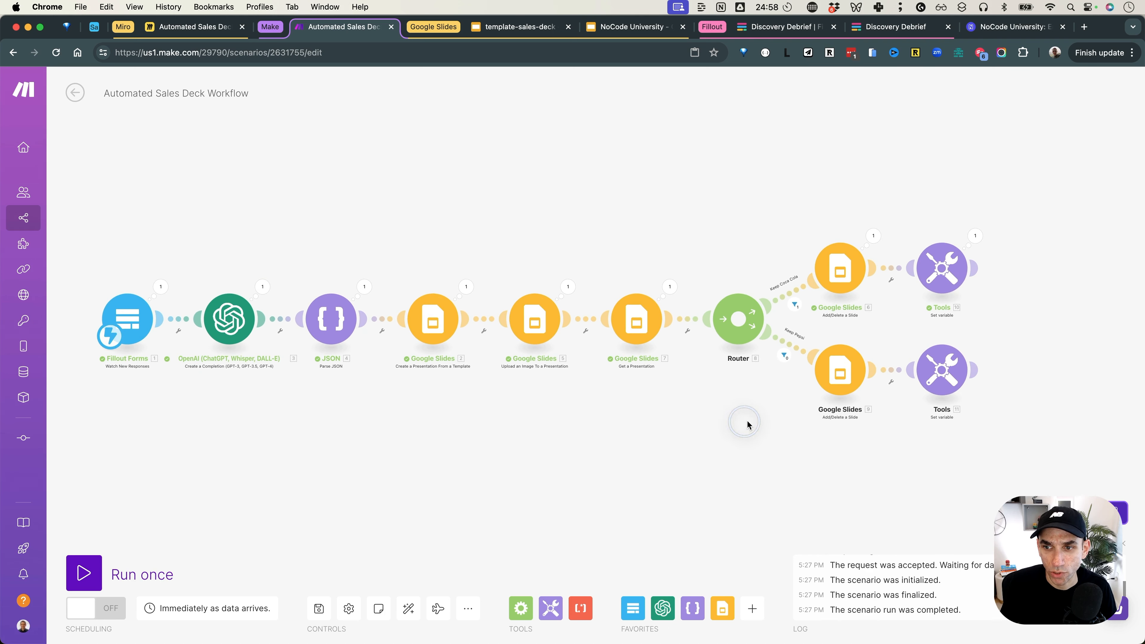
{"action": "left_click", "coordinate": [741, 324]}
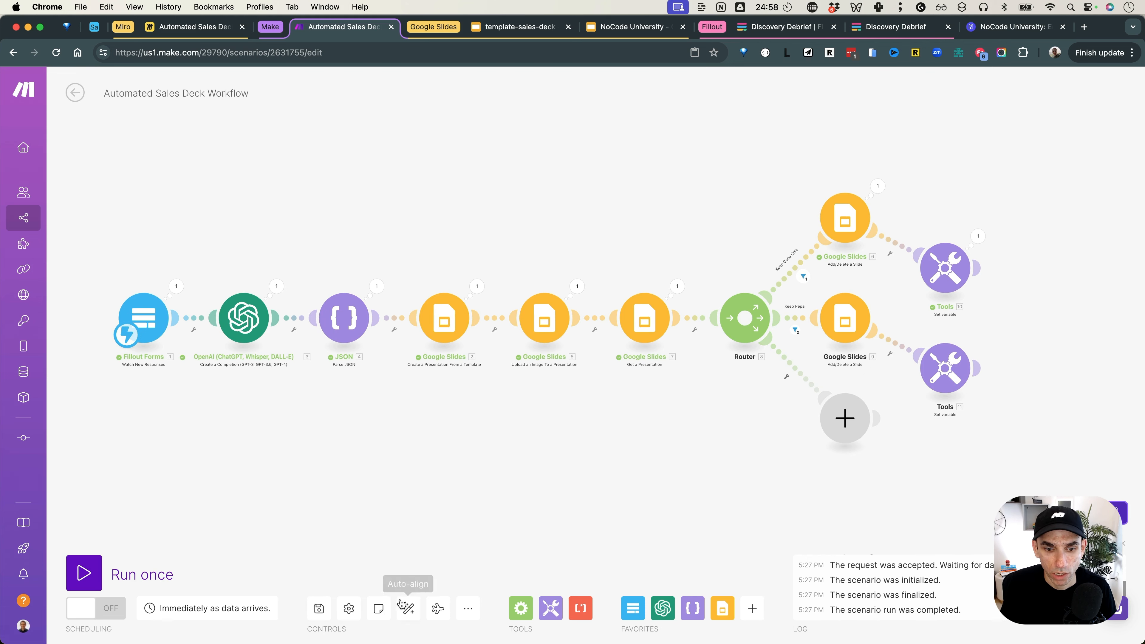
{"action": "left_click", "coordinate": [409, 608]}
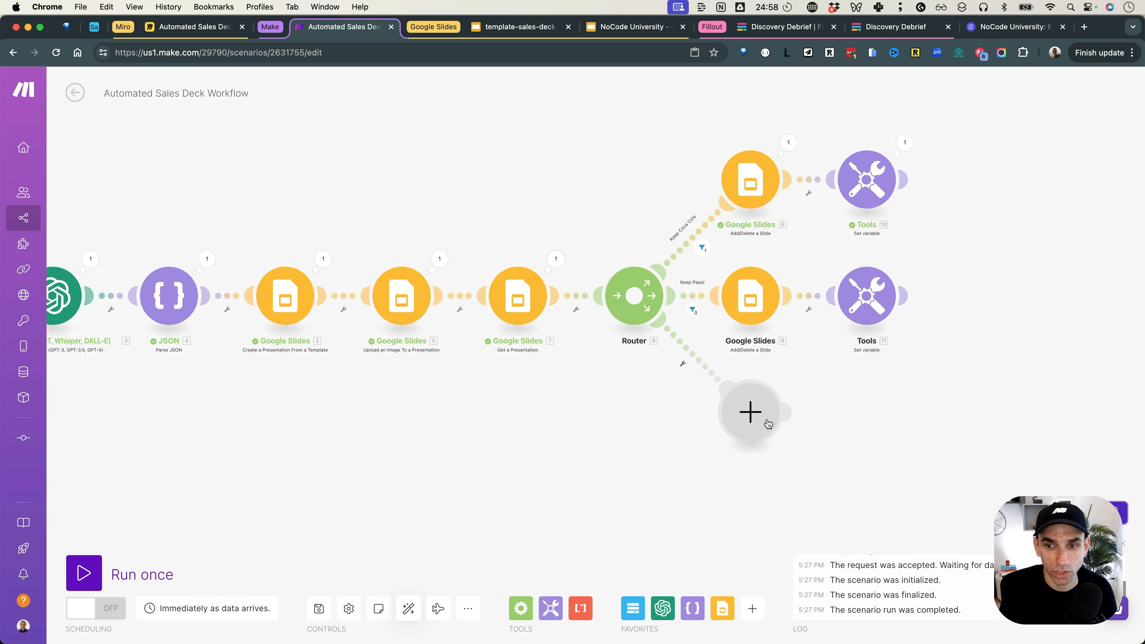
Step: Search the new module's apps for Google Drive and browse its actions before dismissing them
{"action": "left_click", "coordinate": [749, 414]}
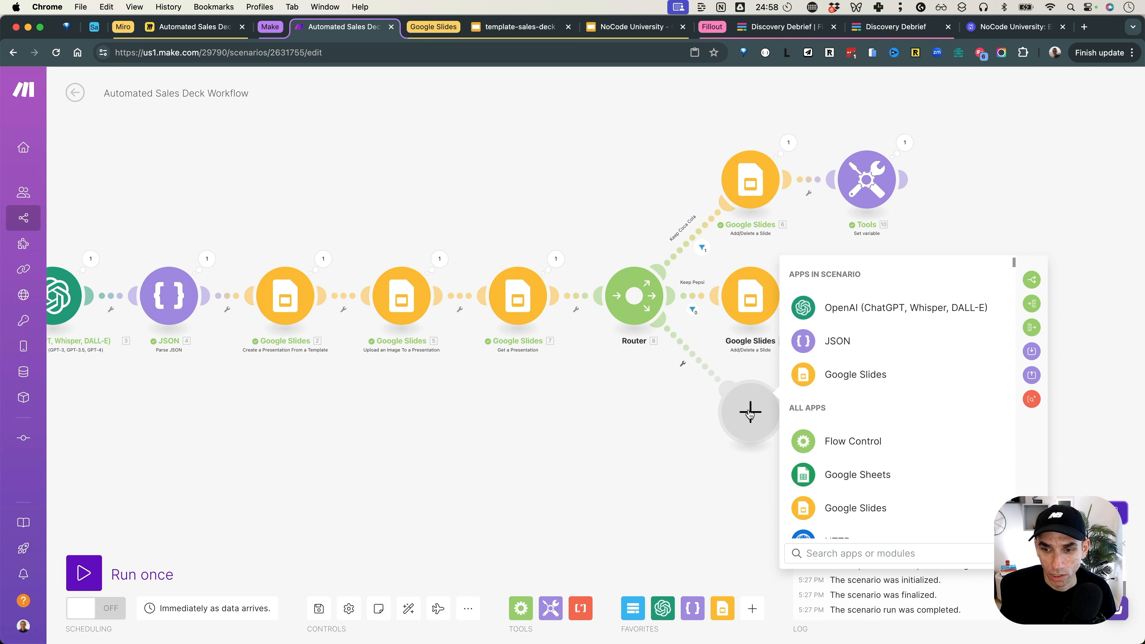
{"action": "type", "text": "gogoel"}
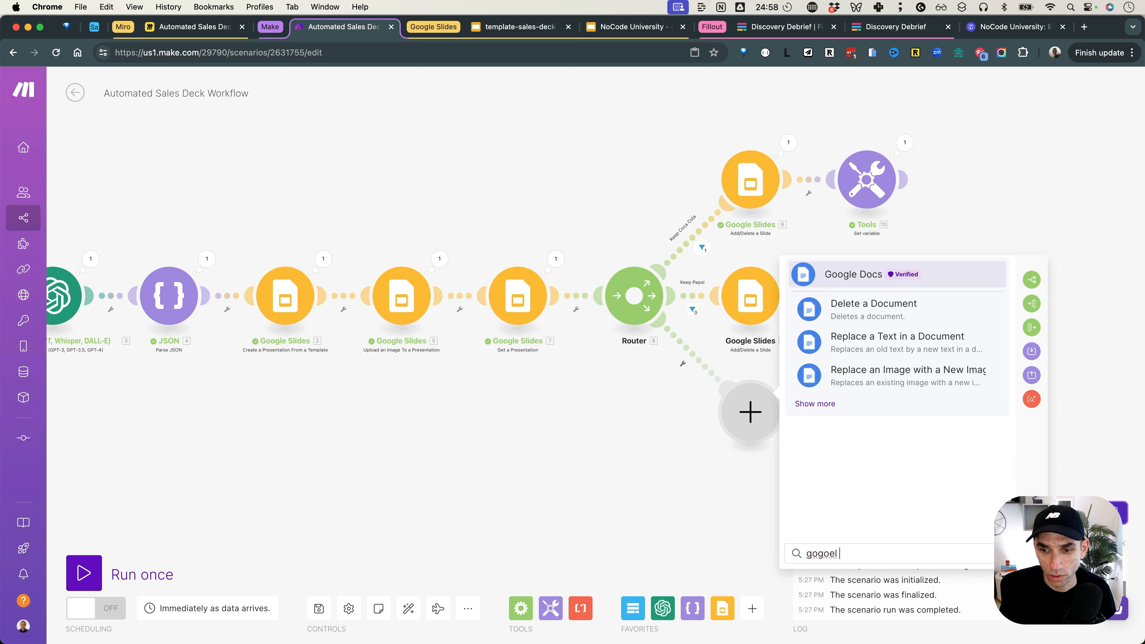
{"action": "key", "text": "BackSpace"}
{"action": "key", "text": "BackSpace"}
{"action": "key", "text": "BackSpace"}
{"action": "key", "text": "BackSpace"}
{"action": "type", "text": "ogle dr"}
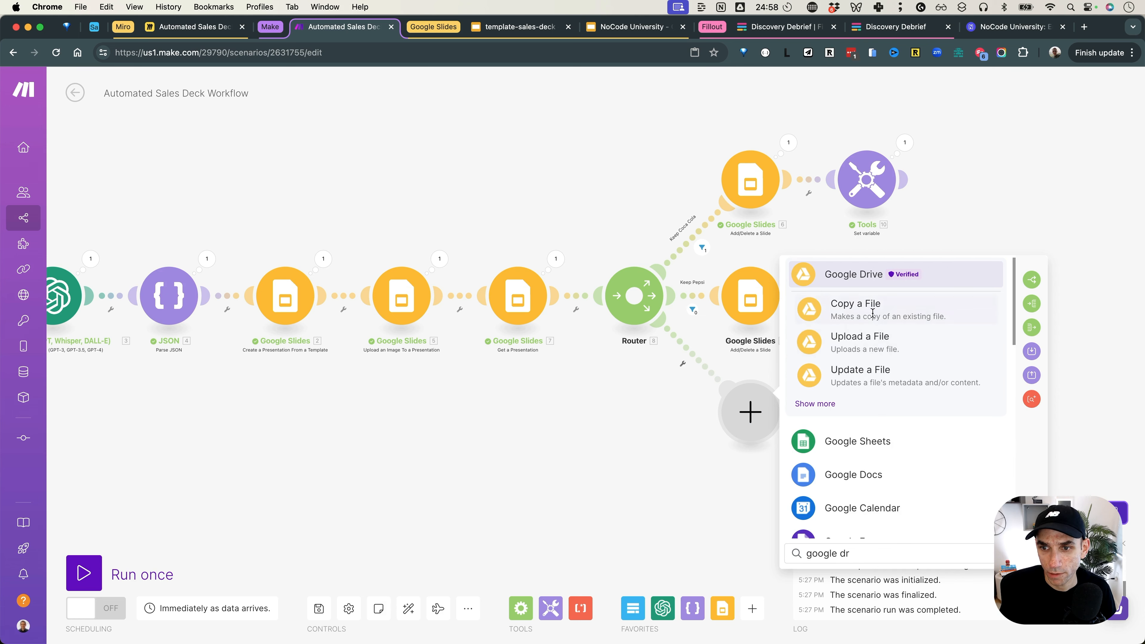
{"action": "left_click", "coordinate": [846, 284]}
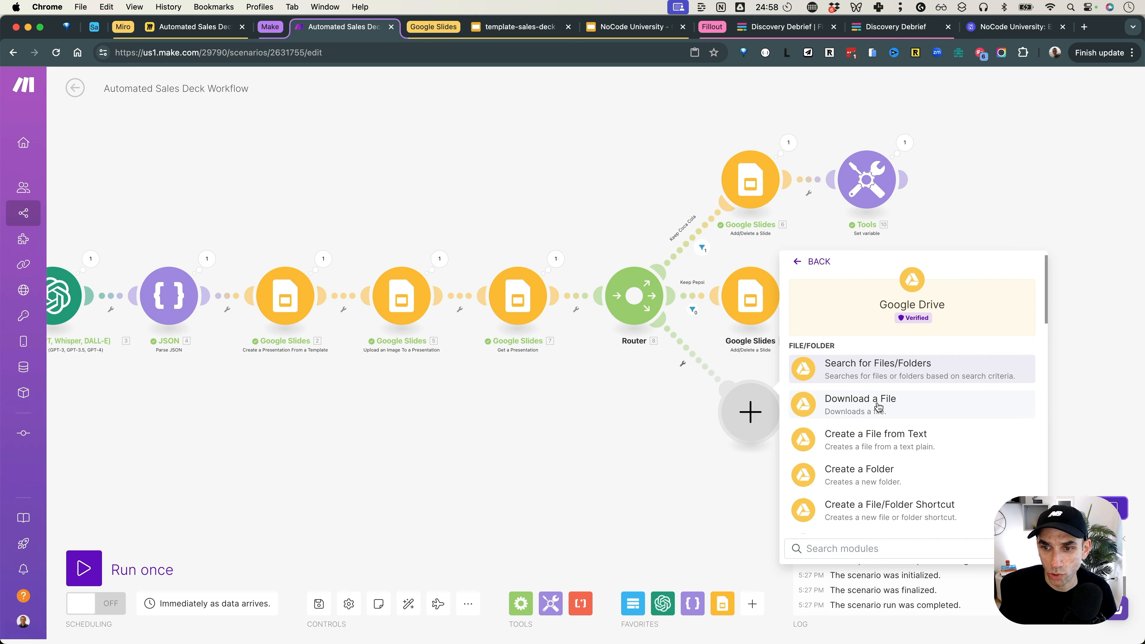
{"action": "scroll", "coordinate": [886, 448], "scroll_direction": "down", "scroll_amount": 1}
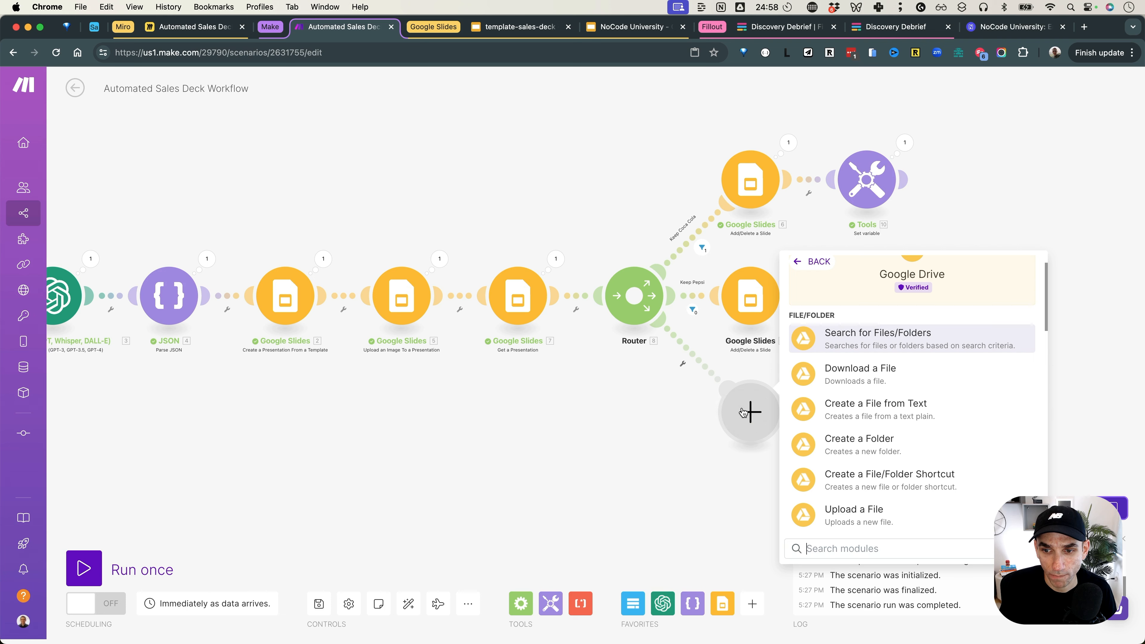
{"action": "left_click", "coordinate": [698, 477]}
Step: Place an HTTP > Make a request module on the third route
{"action": "left_click", "coordinate": [748, 422]}
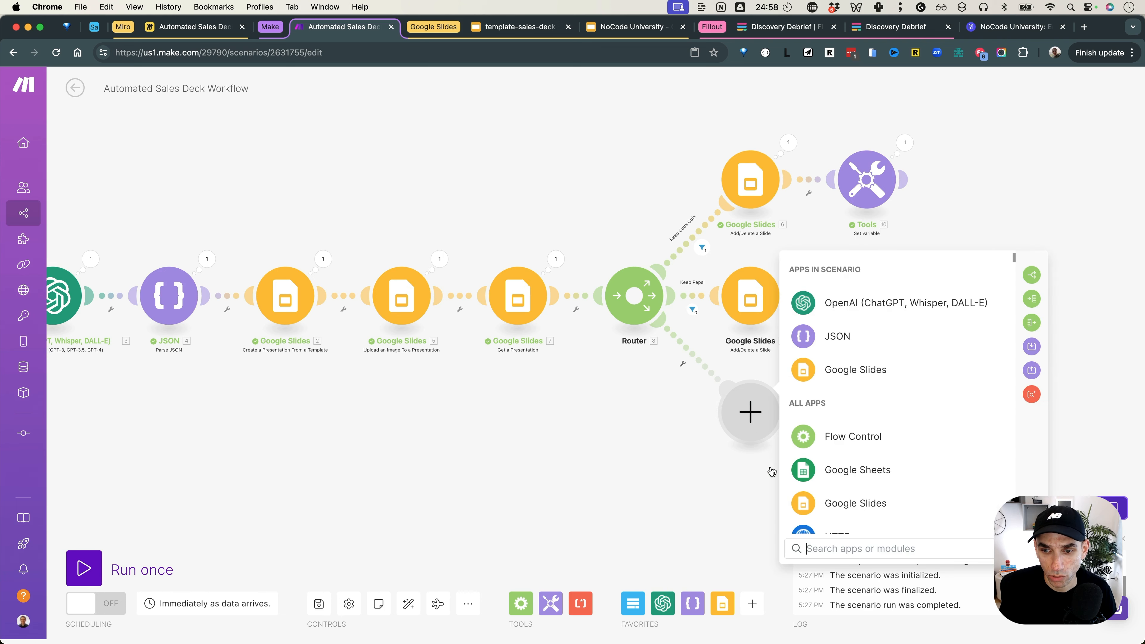
{"action": "type", "text": "http"}
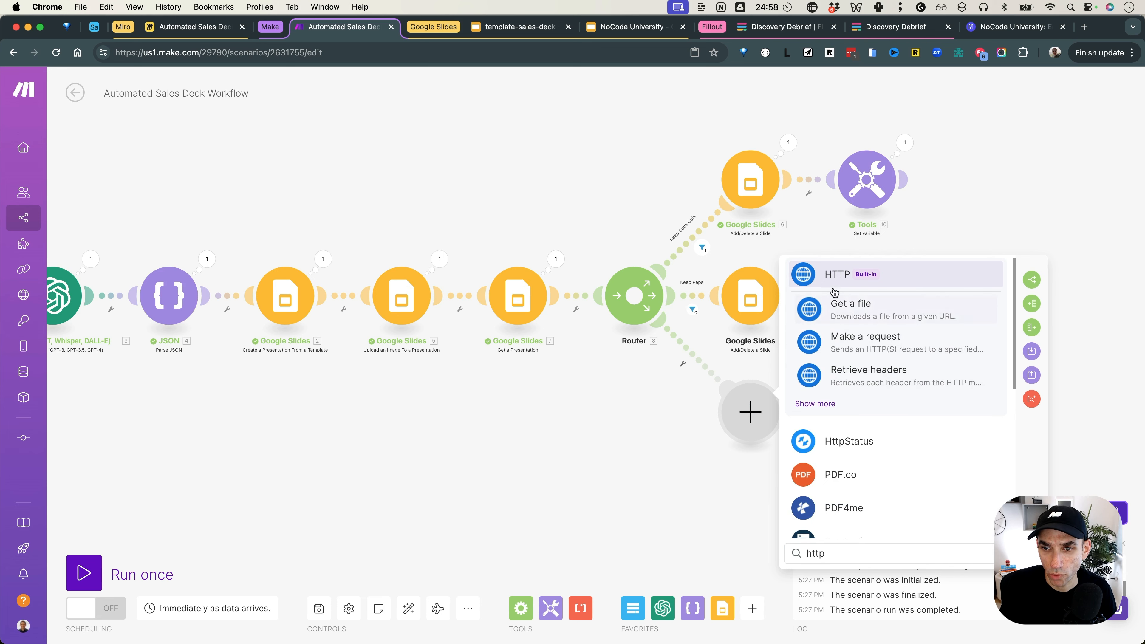
{"action": "left_click", "coordinate": [834, 277]}
{"action": "scroll", "coordinate": [866, 396], "scroll_direction": "down", "scroll_amount": 1}
{"action": "scroll", "coordinate": [867, 394], "scroll_direction": "down", "scroll_amount": 5}
{"action": "left_click", "coordinate": [867, 453]}
{"action": "left_click", "coordinate": [853, 280]}
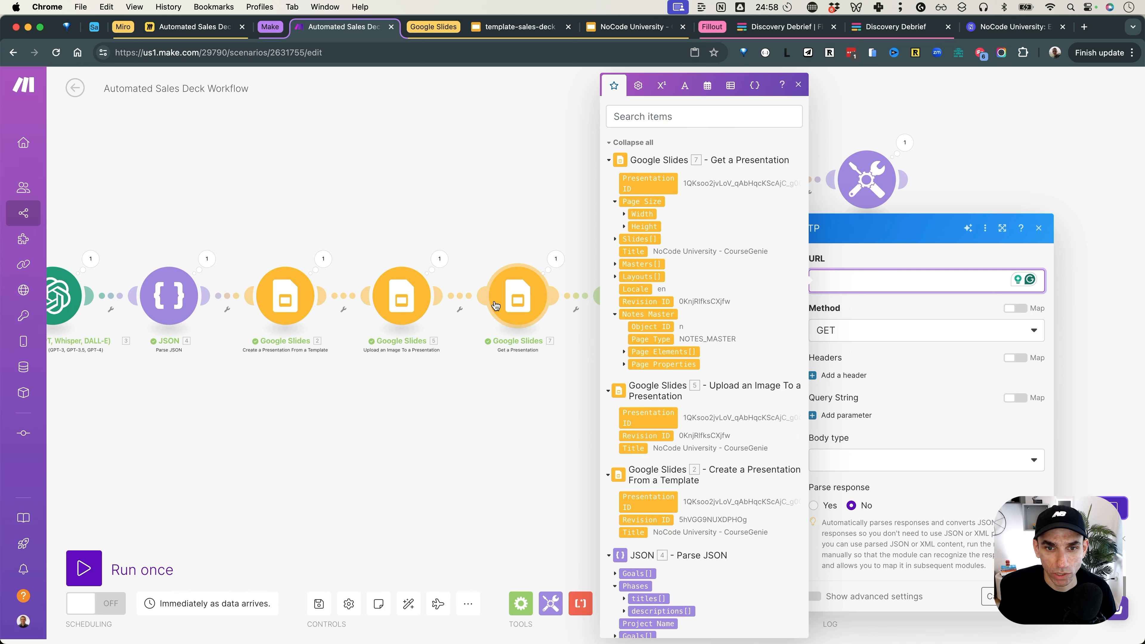
{"action": "key", "text": "super+Tab"}
Step: In Postman, check the YouTube Captions request's Google OAuth 2.0 settings, then open the Drive API console request
{"action": "left_click", "coordinate": [508, 325]}
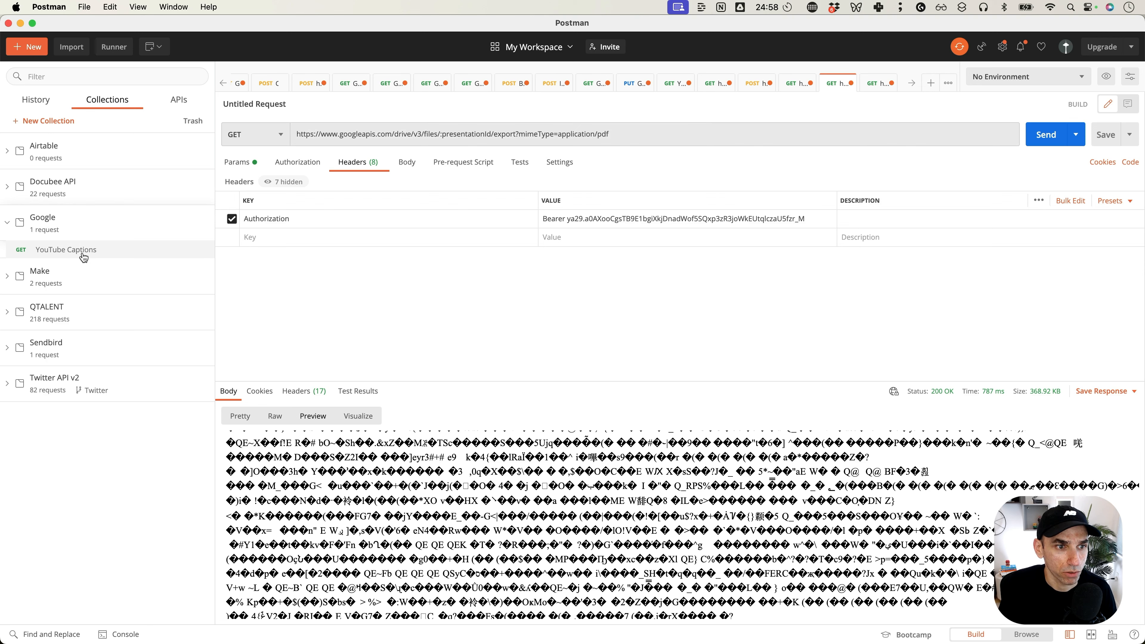
{"action": "left_click", "coordinate": [156, 252]}
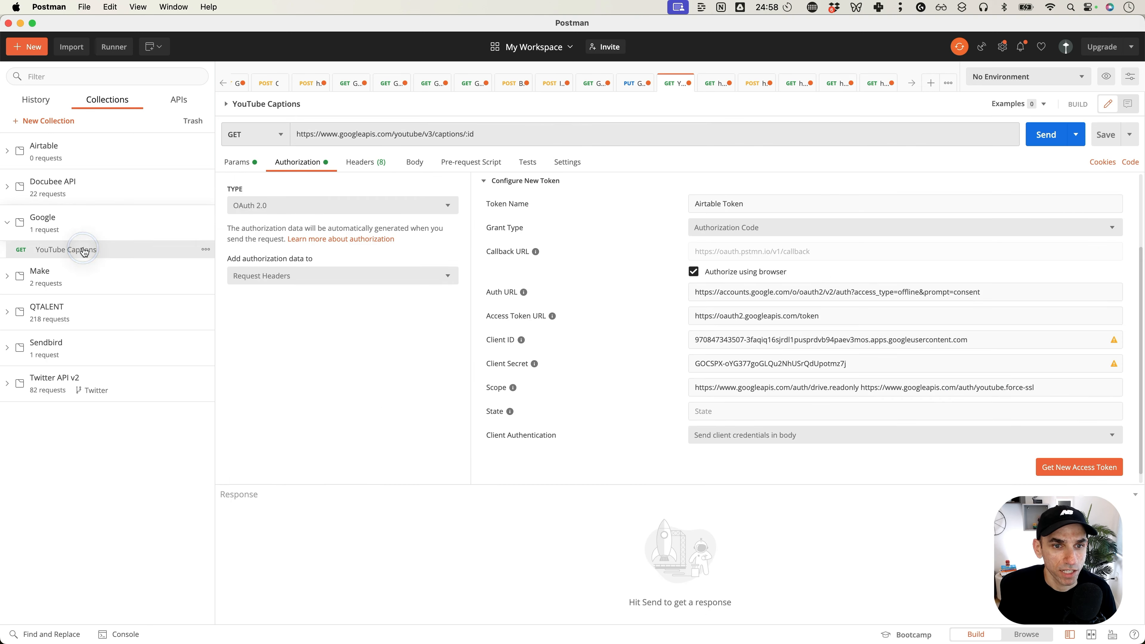
{"action": "left_click", "coordinate": [413, 341]}
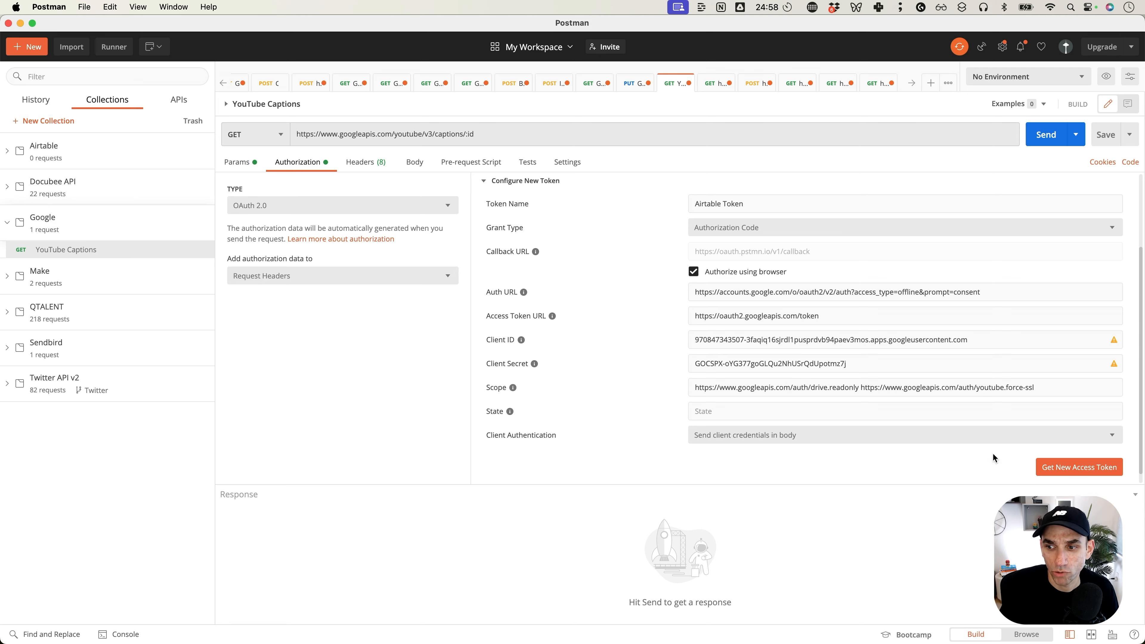
{"action": "left_click", "coordinate": [877, 83]}
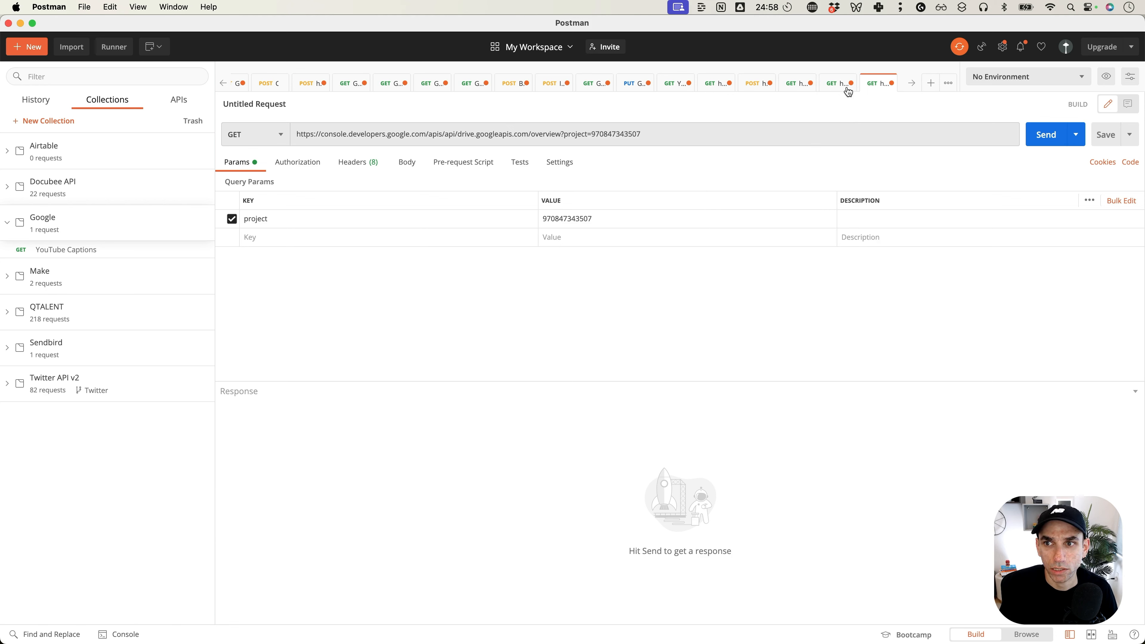
Step: Check the Bearer token and set the Drive export request's presentationId path variable to the deck's ID
{"action": "left_click", "coordinate": [841, 83]}
{"action": "left_click", "coordinate": [620, 220]}
{"action": "left_click", "coordinate": [577, 221]}
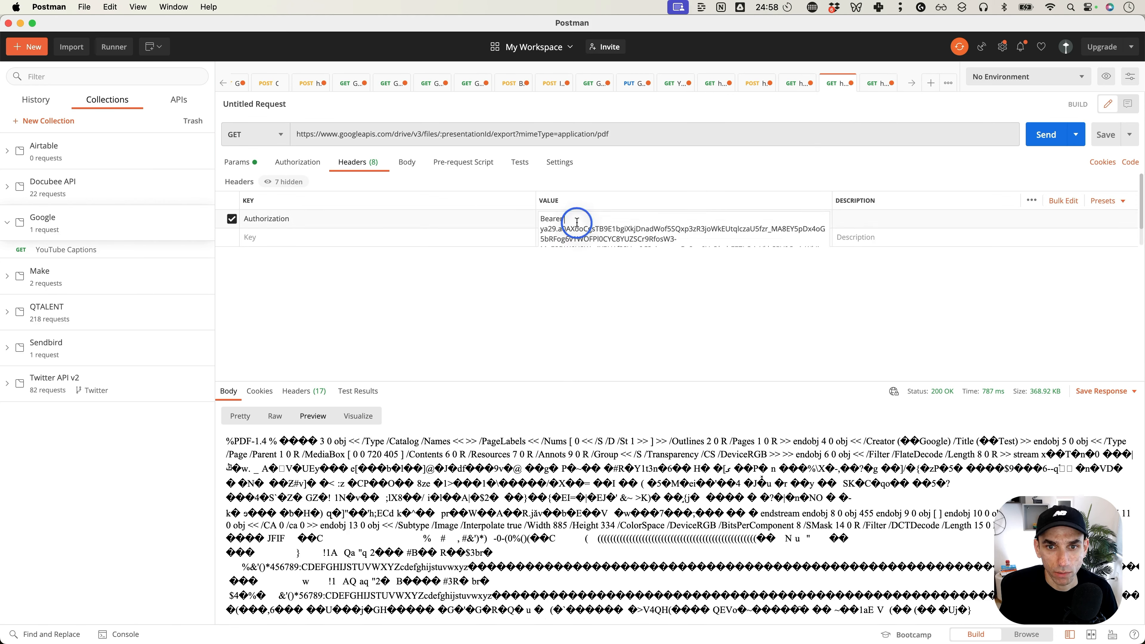
{"action": "double_click", "coordinate": [469, 133]}
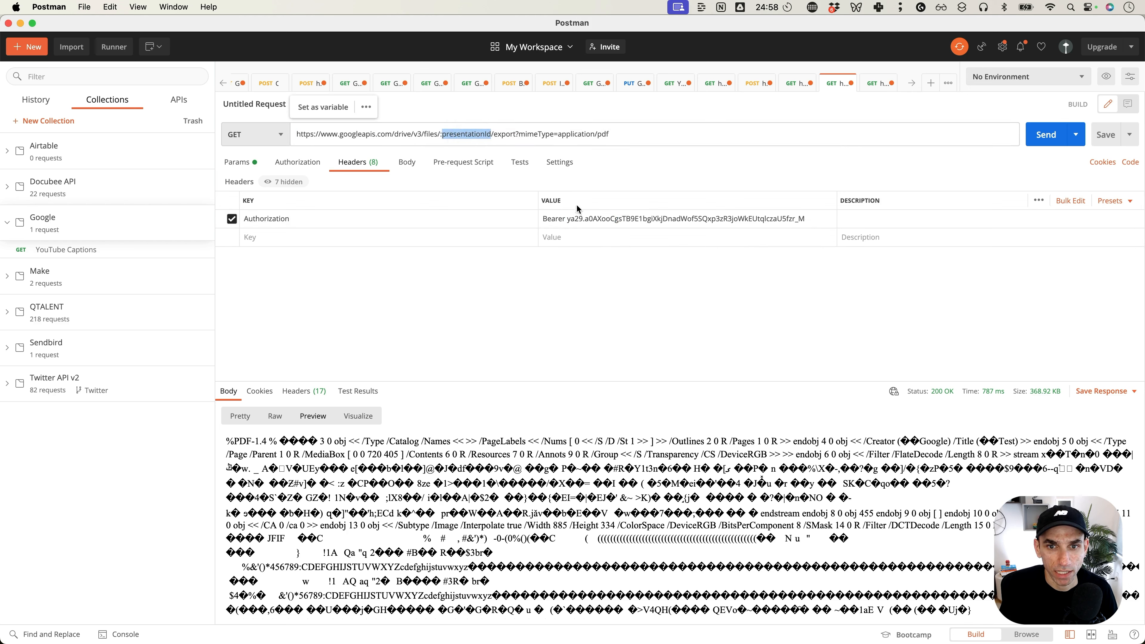
{"action": "left_click", "coordinate": [587, 222]}
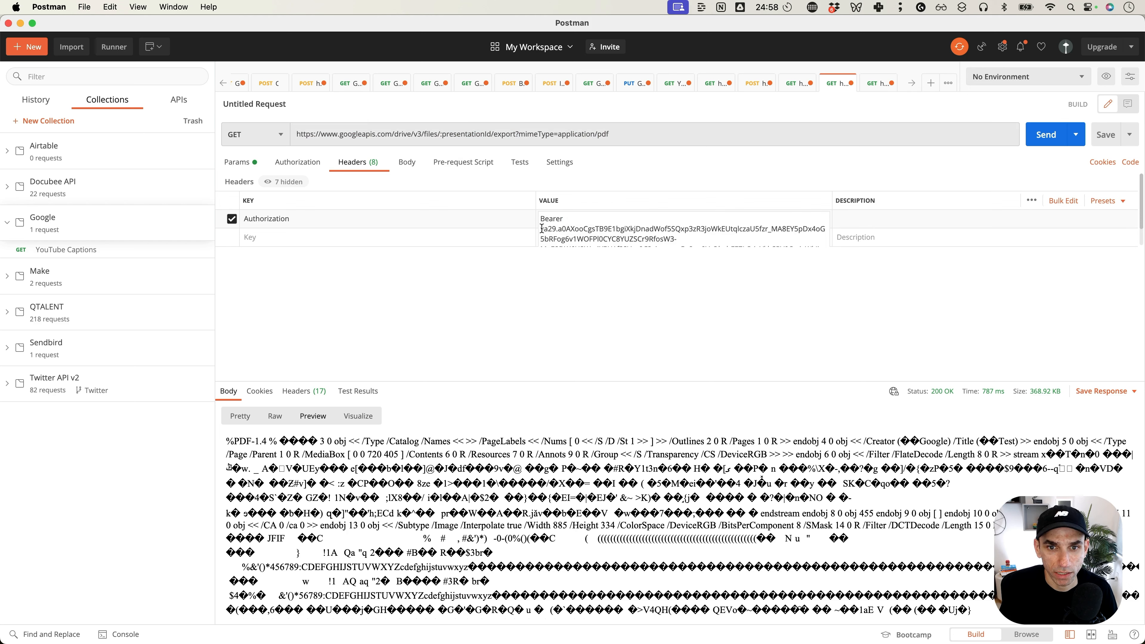
{"action": "left_click_drag", "start_coordinate": [540, 229], "coordinate": [727, 279]}
{"action": "left_click", "coordinate": [237, 162]}
{"action": "left_click", "coordinate": [631, 294]}
{"action": "key", "text": "super+a"}
{"action": "left_click", "coordinate": [1046, 135]}
Step: Send the export request to get the deck as PDF, and copy the request URL
{"action": "left_click", "coordinate": [244, 442]}
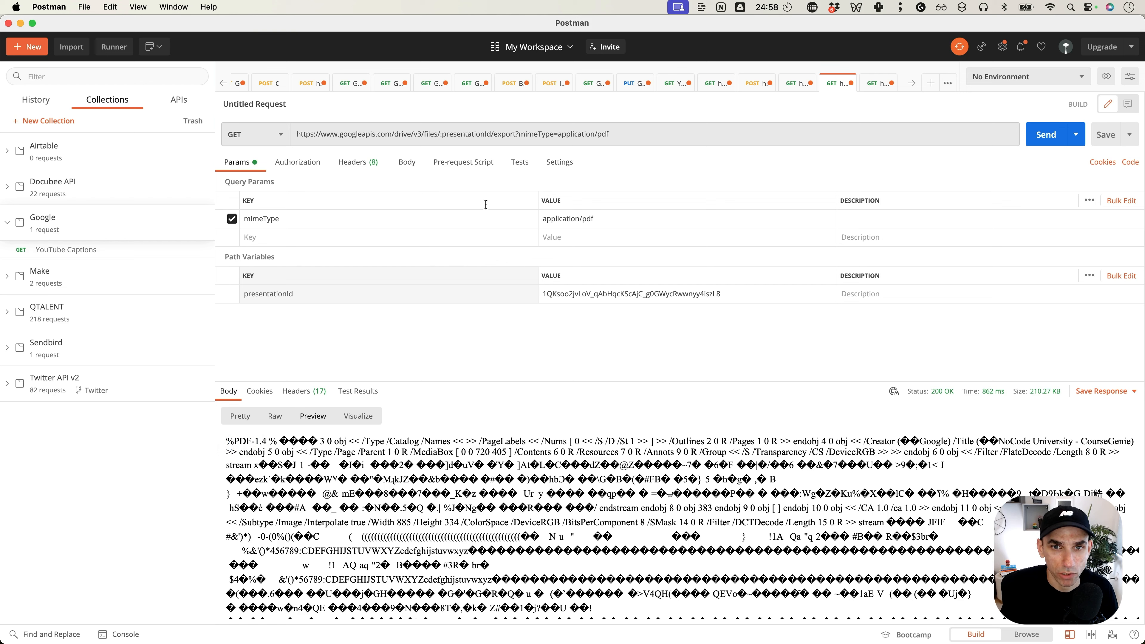
{"action": "triple_click", "coordinate": [489, 134]}
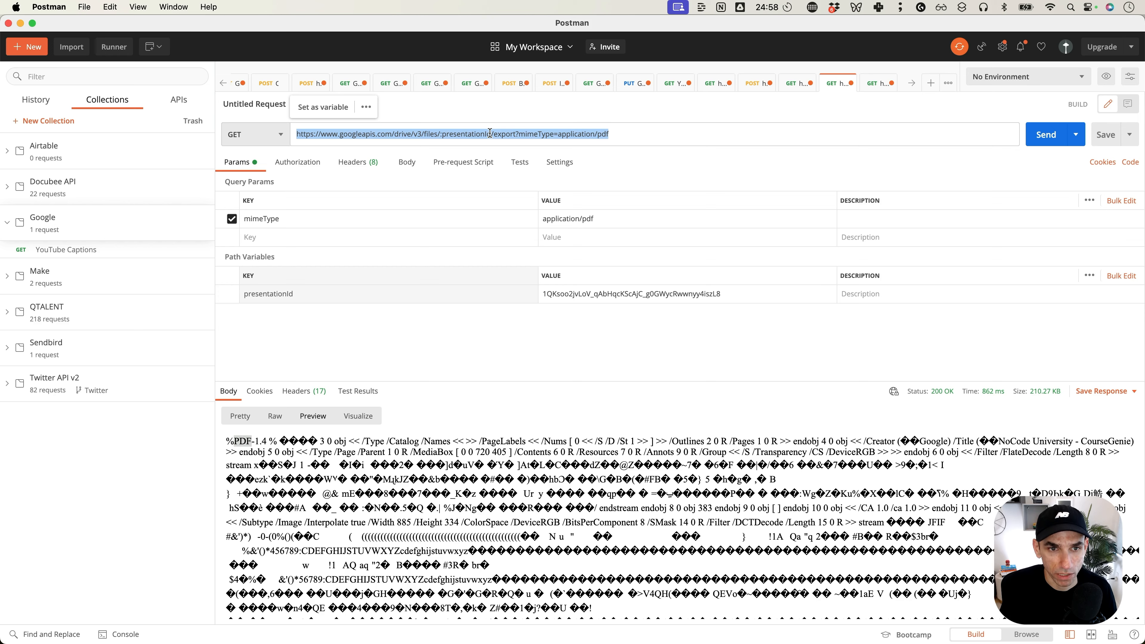
{"action": "key", "text": "super+Tab"}
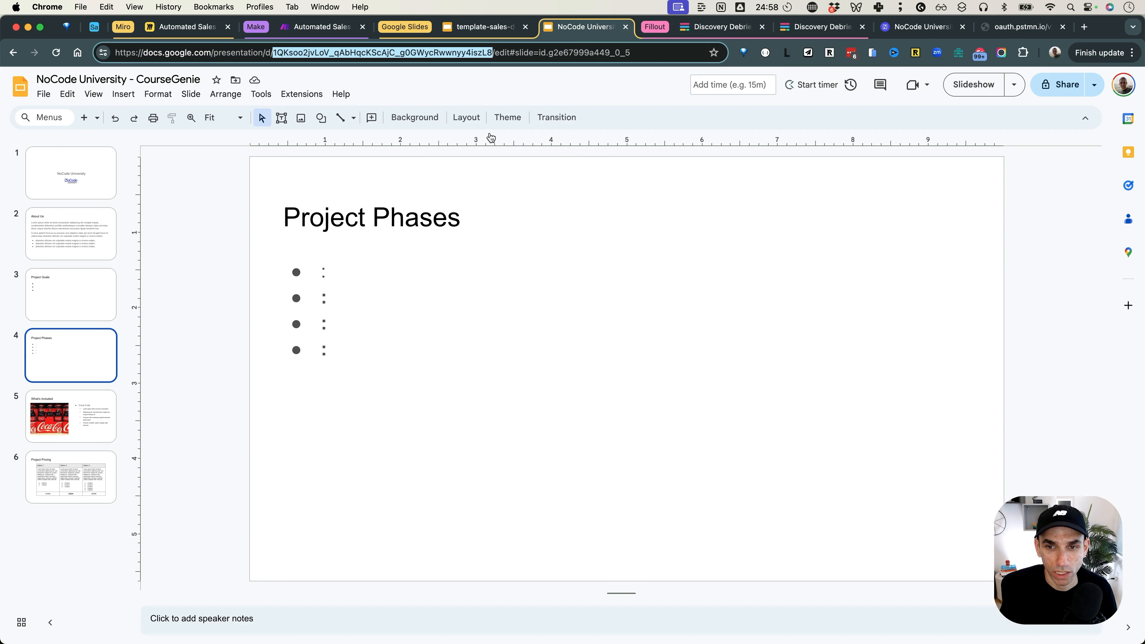
Step: Paste the Drive export URL into the HTTP module, replacing presentationId with module 7's Presentation ID
{"action": "left_click", "coordinate": [319, 28]}
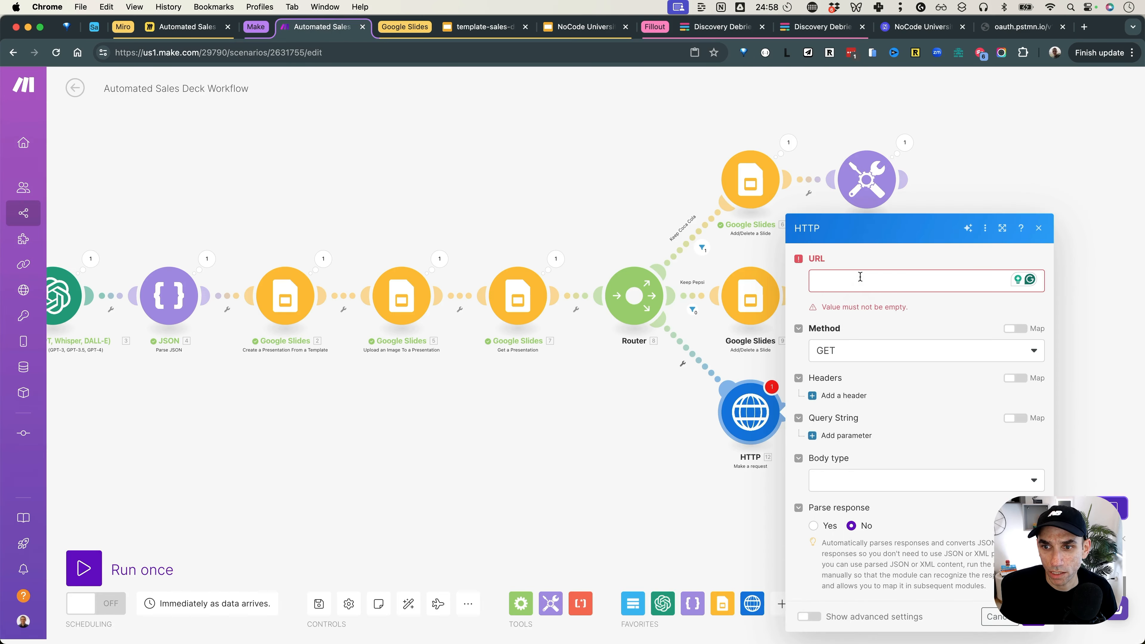
{"action": "left_click", "coordinate": [860, 276]}
{"action": "type", "text": "https://www.googleapis.com/drive/v3/files/presentationId/export?mimeType=application/pdf"}
{"action": "double_click", "coordinate": [1010, 273]}
{"action": "key", "text": "BackSpace"}
{"action": "left_click", "coordinate": [647, 183]}
{"action": "left_click", "coordinate": [894, 379]}
Step: Add an Authorization header whose value is the Bearer token copied from Postman's Headers tab
{"action": "left_click", "coordinate": [851, 391]}
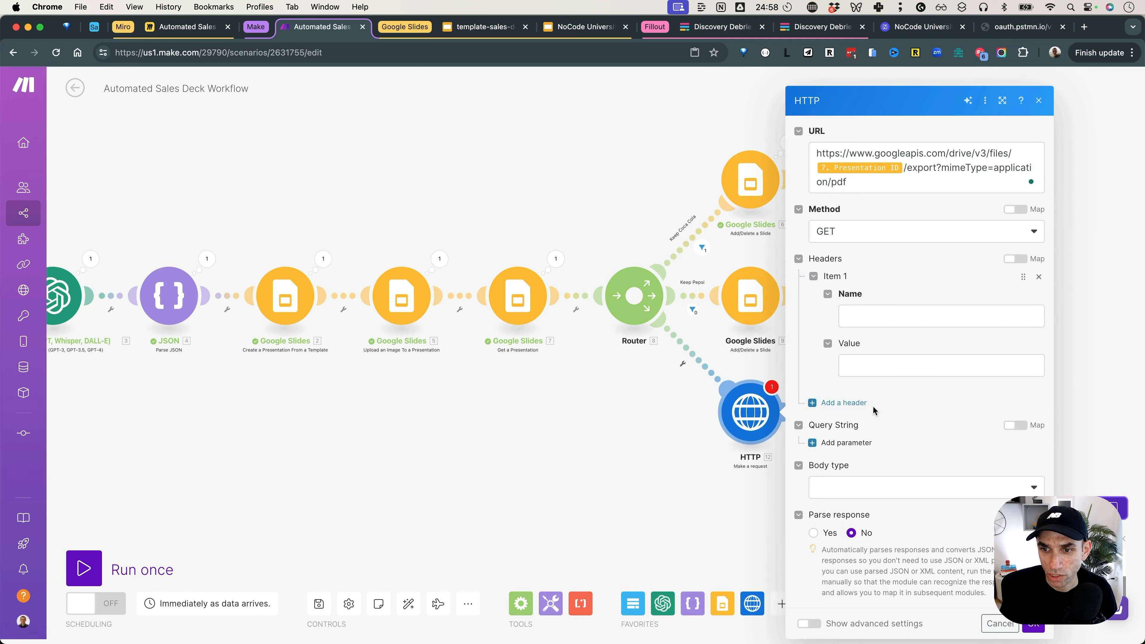
{"action": "left_click", "coordinate": [887, 316]}
{"action": "type", "text": "Authorization"}
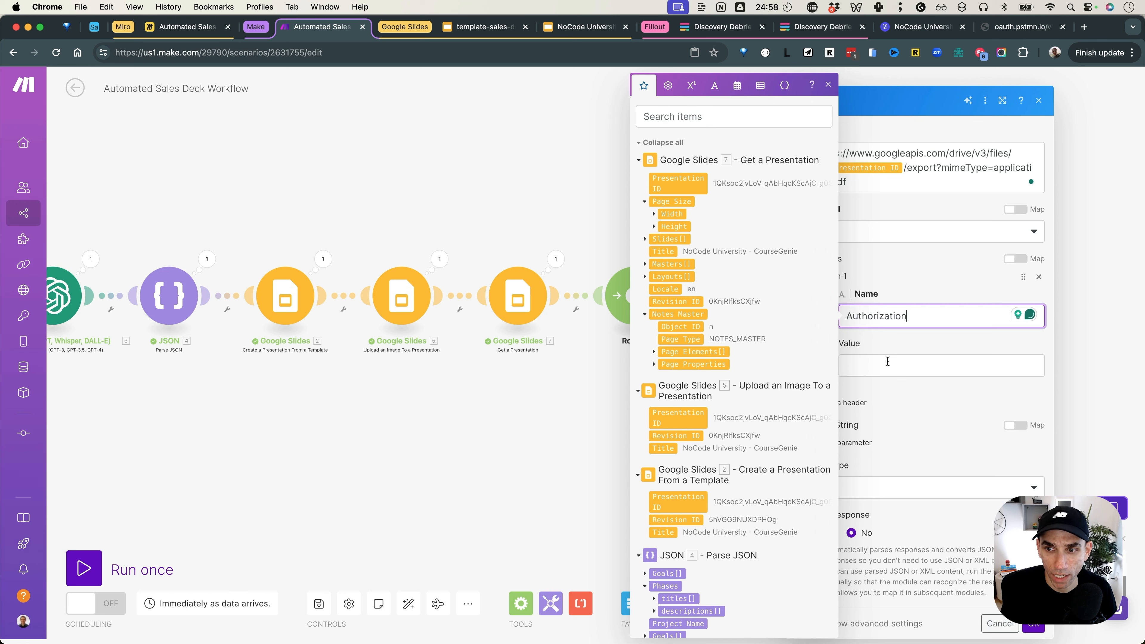
{"action": "left_click", "coordinate": [887, 361]}
{"action": "key", "text": "super+Tab"}
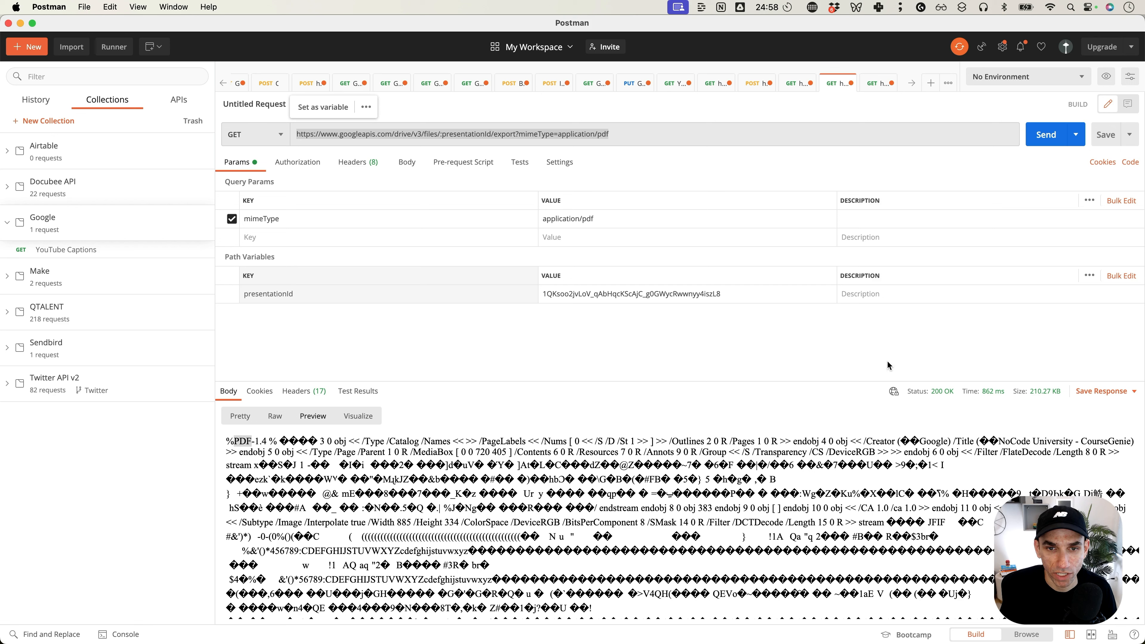
{"action": "left_click", "coordinate": [312, 166]}
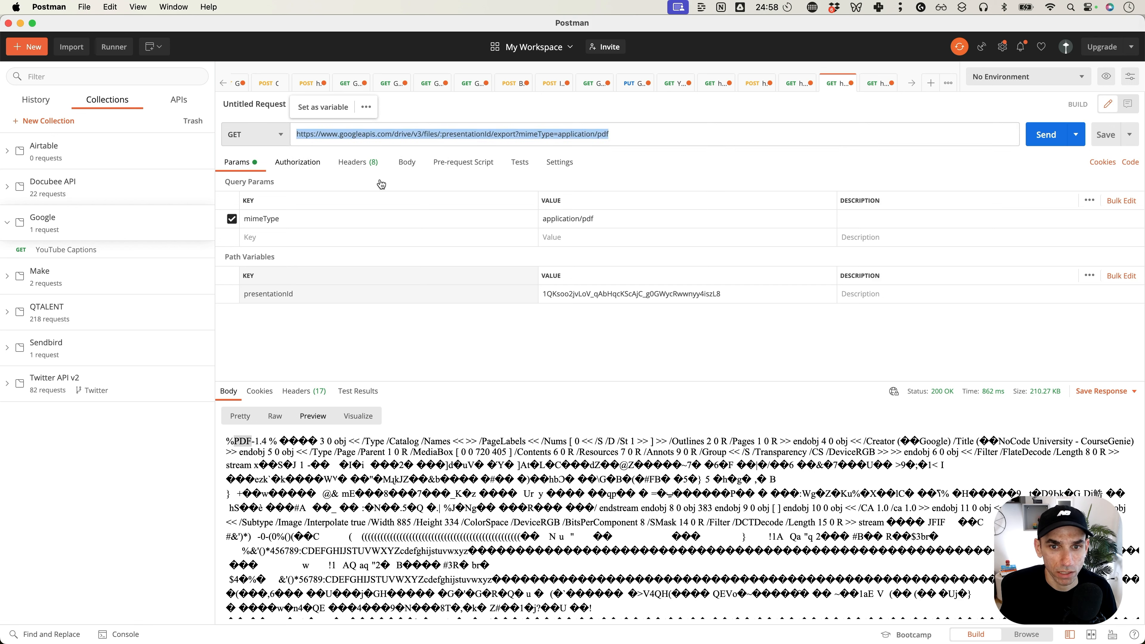
{"action": "left_click", "coordinate": [343, 167]}
{"action": "triple_click", "coordinate": [598, 218]}
{"action": "key", "text": "super+c"}
{"action": "key", "text": "super+Tab"}
{"action": "left_click", "coordinate": [923, 359]}
{"action": "key", "text": "super+v"}
Step: Save the HTTP module and run it alone with the deck's presentation ID, returning a 200 PDF
{"action": "left_click", "coordinate": [1033, 628]}
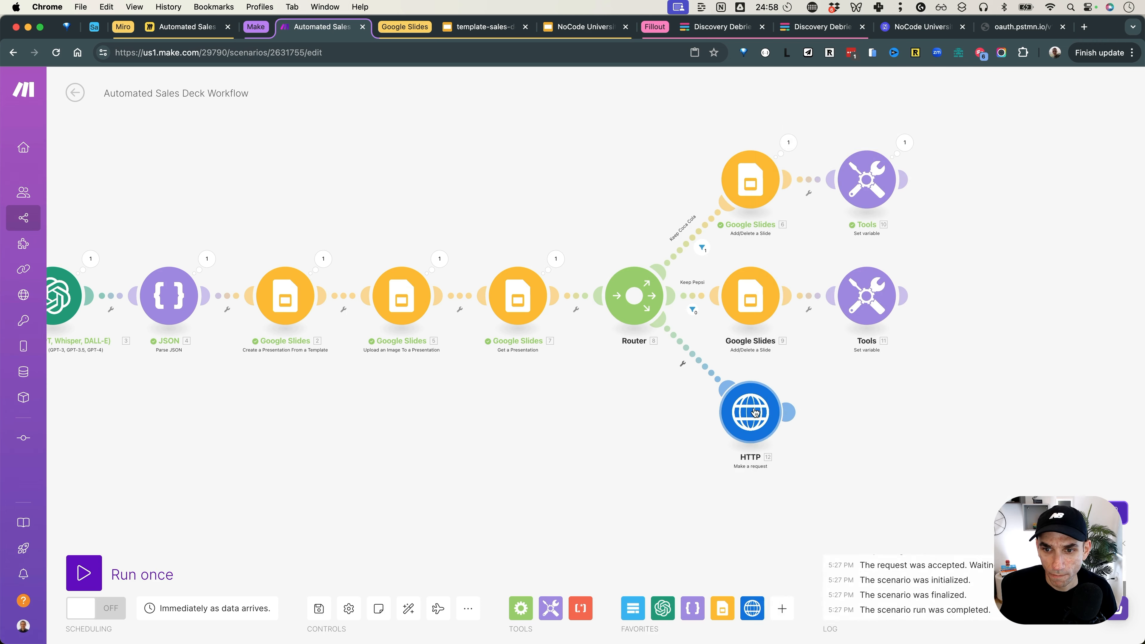
{"action": "right_click", "coordinate": [735, 406]}
{"action": "left_click", "coordinate": [751, 434]}
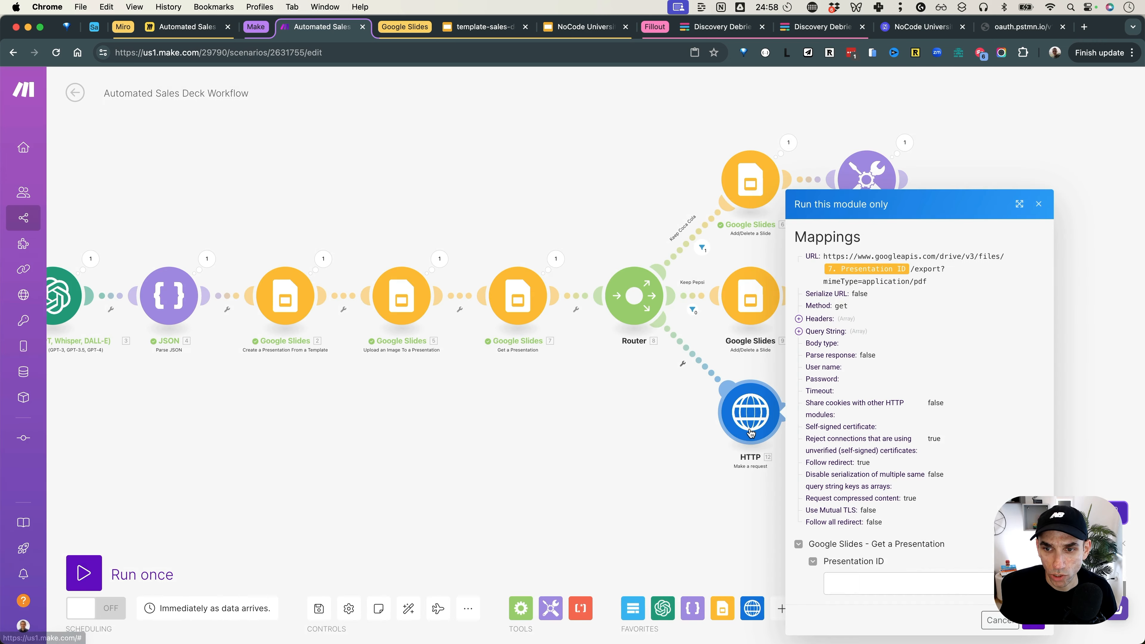
{"action": "left_click", "coordinate": [879, 584]}
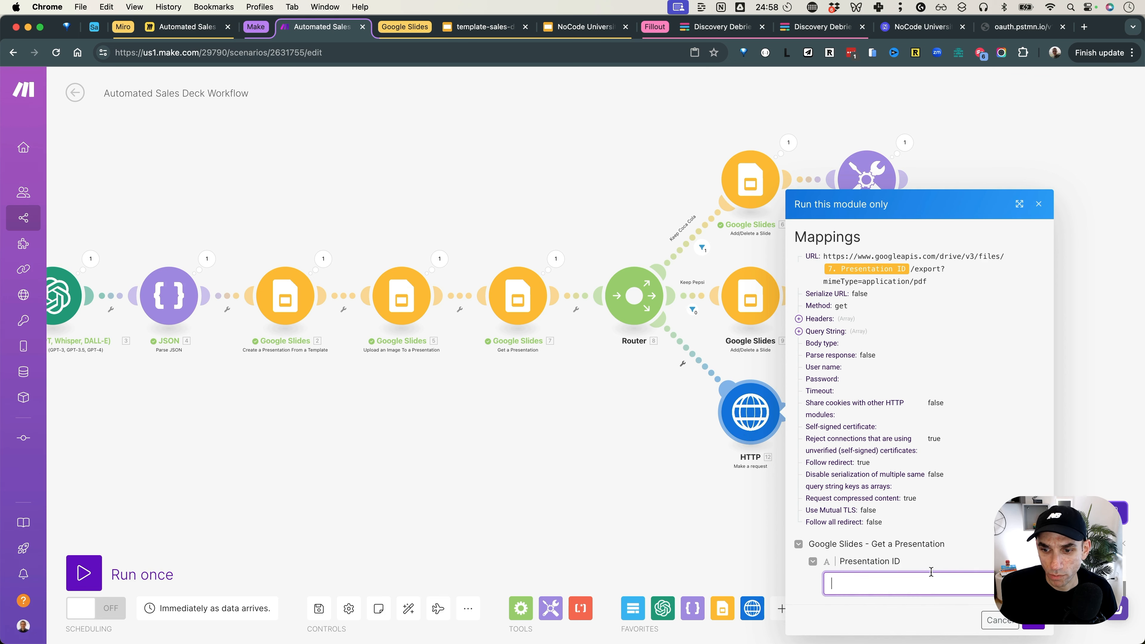
{"action": "left_click", "coordinate": [571, 32]}
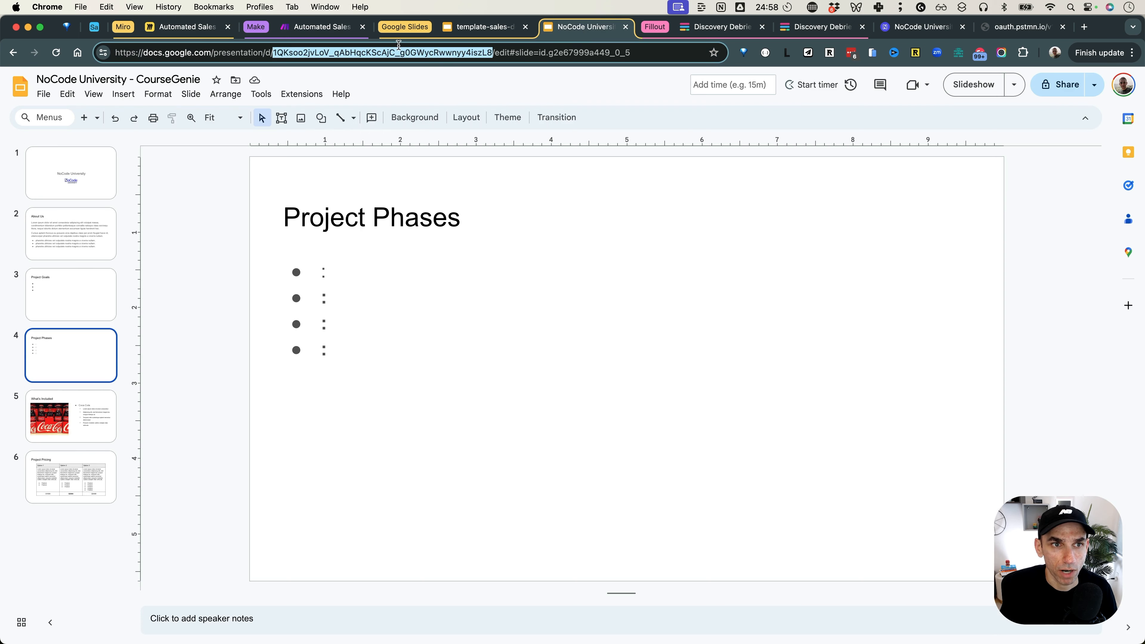
{"action": "left_click", "coordinate": [301, 29]}
{"action": "key", "text": "super+v"}
{"action": "left_click", "coordinate": [1033, 620]}
{"action": "left_click", "coordinate": [983, 419]}
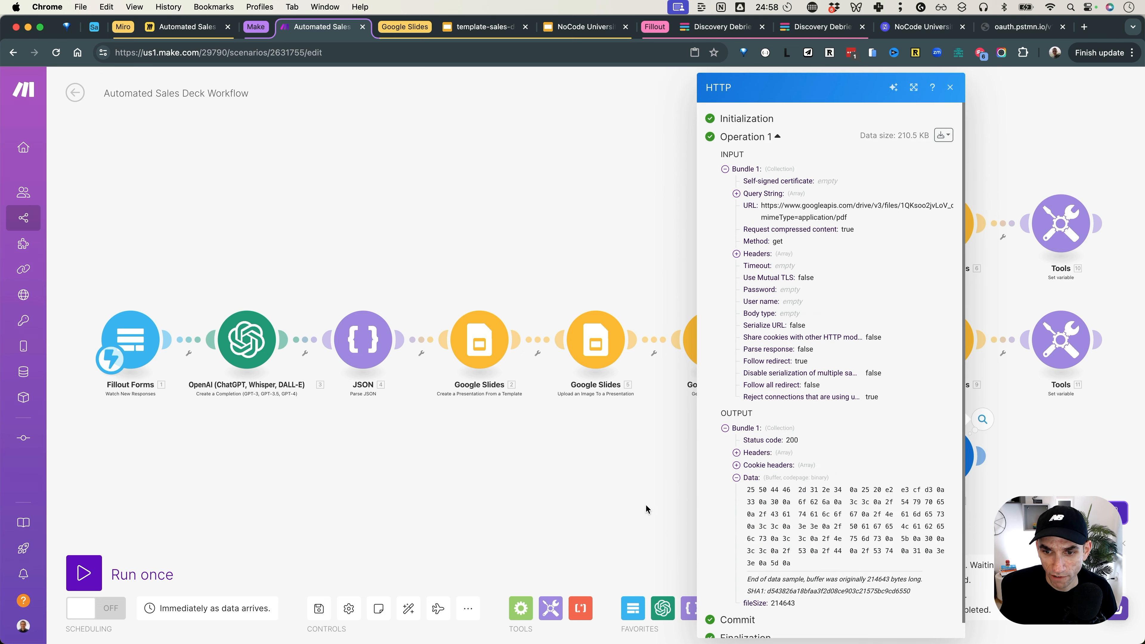
Step: Add a Dropbox Upload a File module after the HTTP request, targeting the /AI Slides/ folder
{"action": "left_click", "coordinate": [650, 498]}
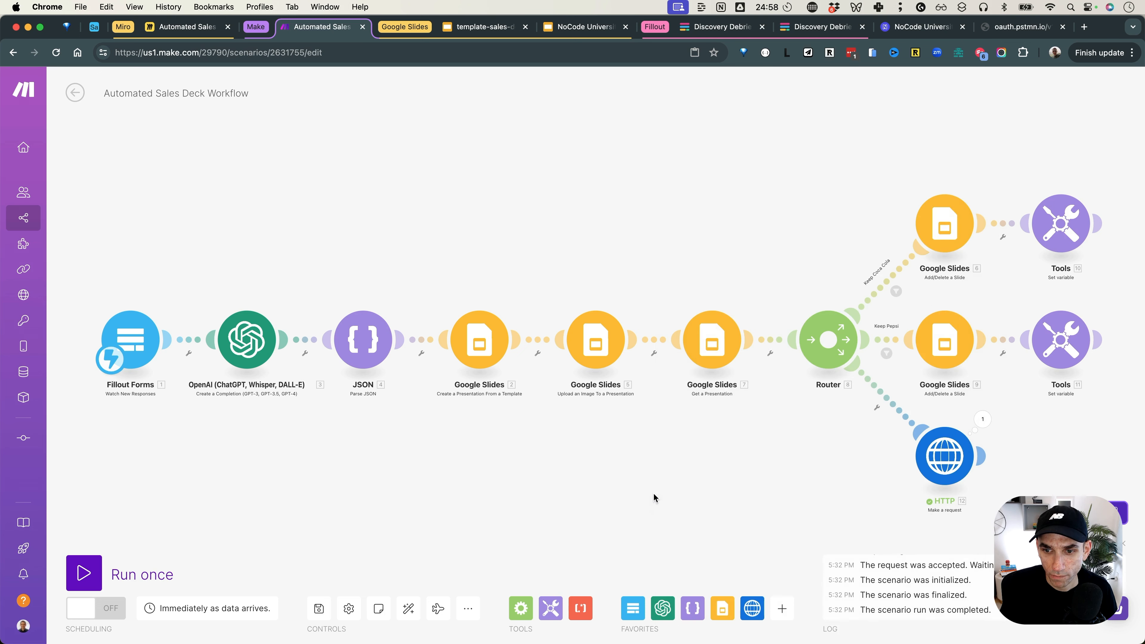
{"action": "scroll", "coordinate": [788, 486], "scroll_direction": "right", "scroll_amount": 10}
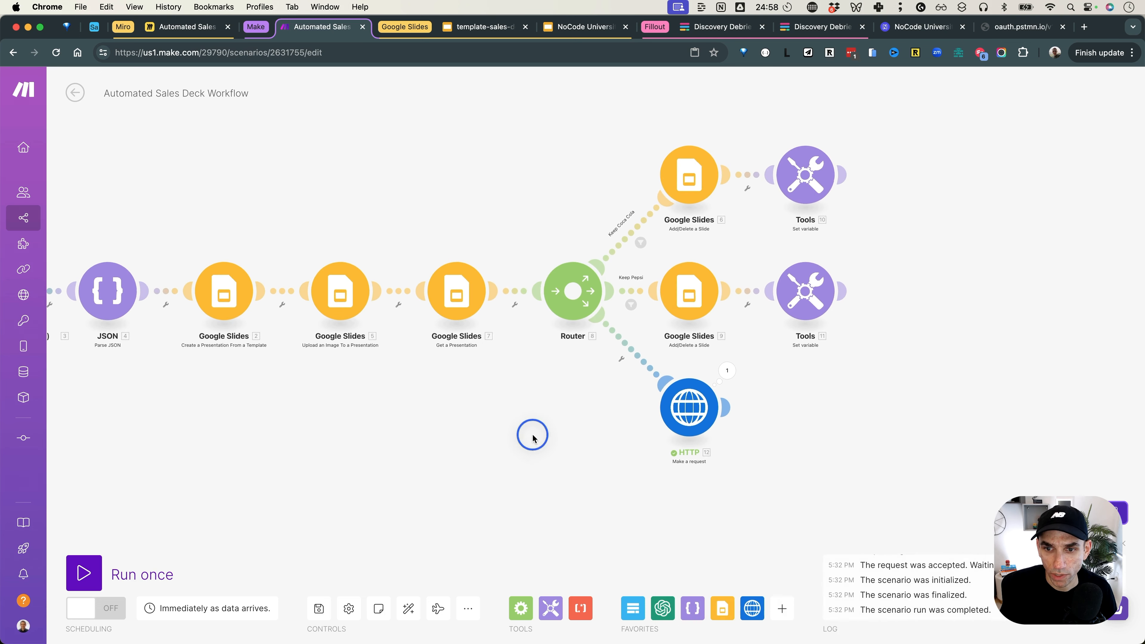
{"action": "left_click", "coordinate": [729, 408]}
{"action": "type", "text": "d"}
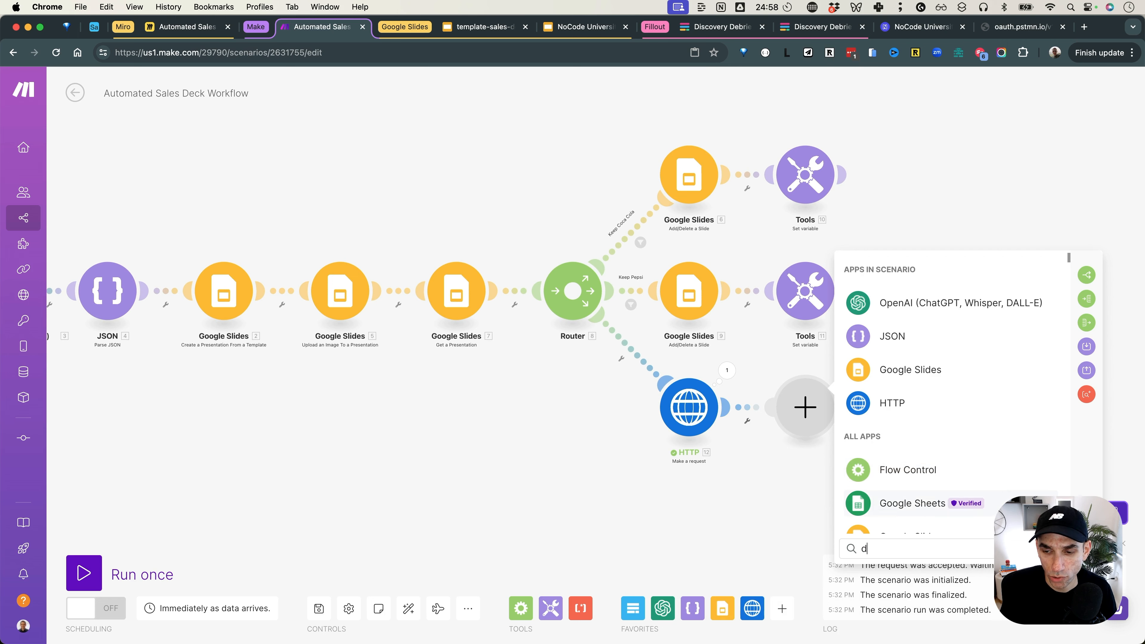
{"action": "type", "text": "ro"}
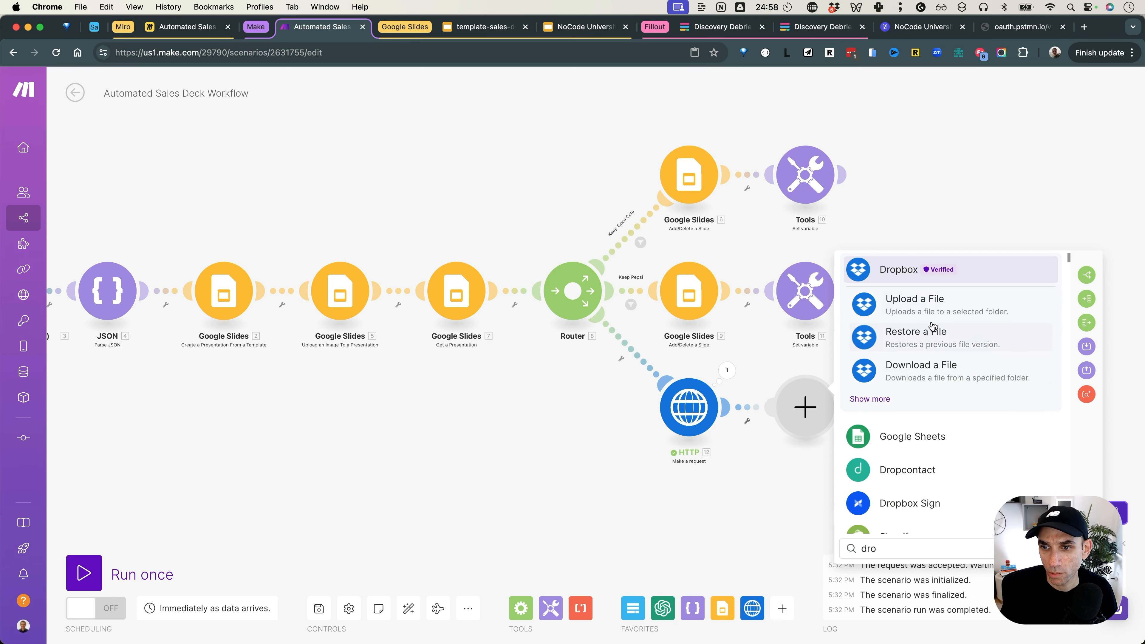
{"action": "left_click", "coordinate": [924, 300]}
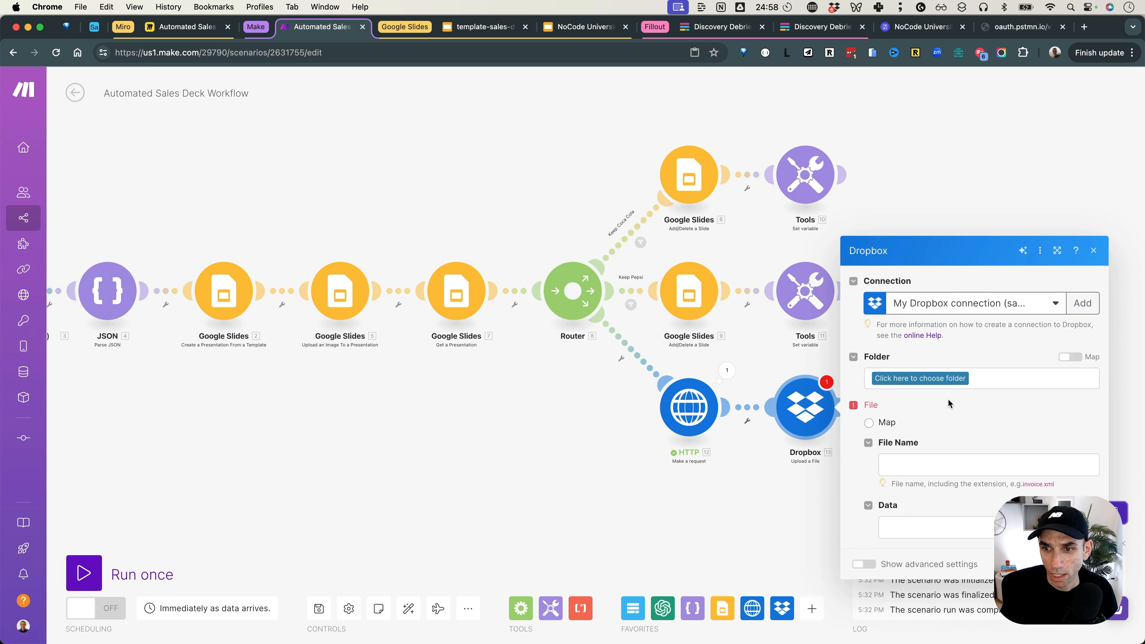
{"action": "left_click", "coordinate": [932, 378]}
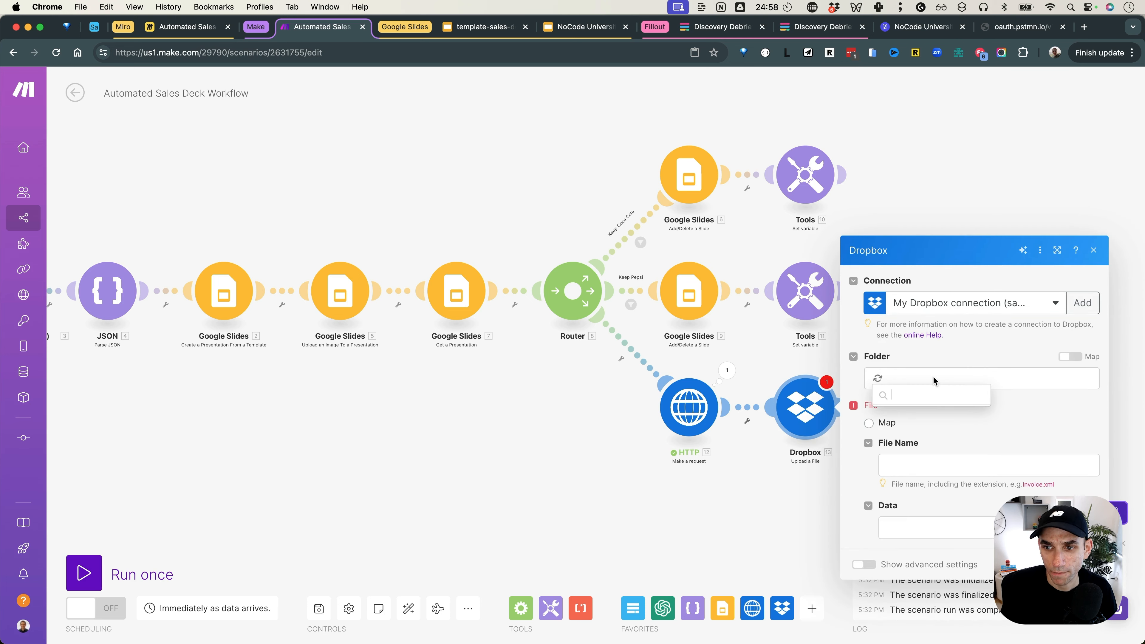
{"action": "left_click", "coordinate": [927, 388]}
{"action": "type", "text": "ai"}
{"action": "left_click", "coordinate": [924, 415]}
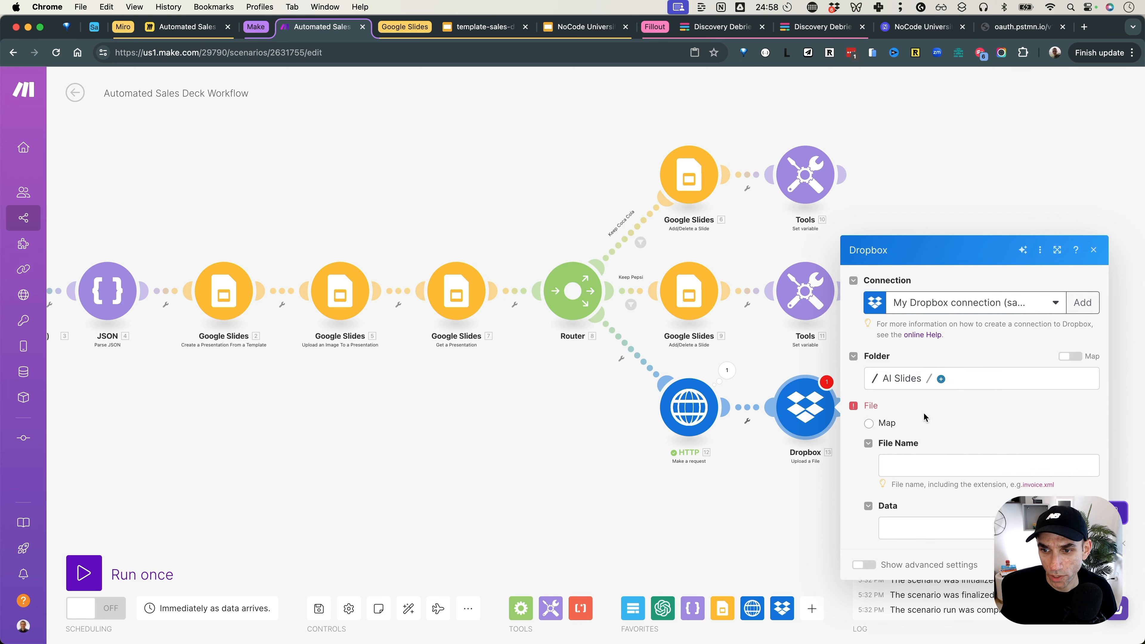
Step: Name the file '2. Title' plus .pdf and map the HTTP module's Data as its content
{"action": "left_click", "coordinate": [943, 462]}
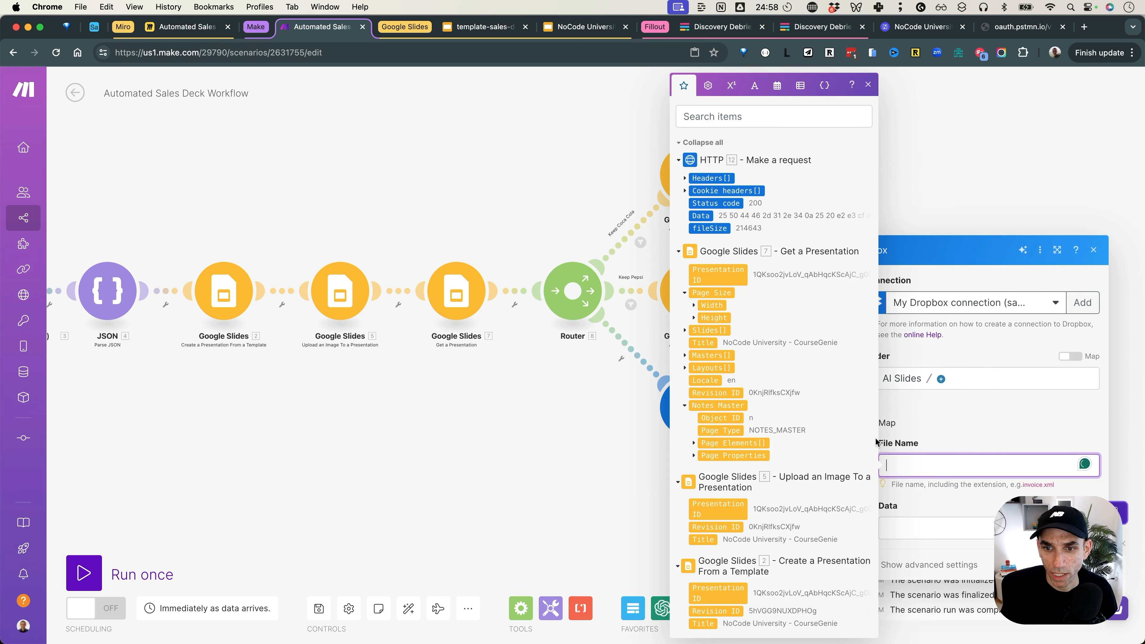
{"action": "scroll", "coordinate": [852, 427], "scroll_direction": "down", "scroll_amount": 7}
{"action": "left_click", "coordinate": [703, 290]}
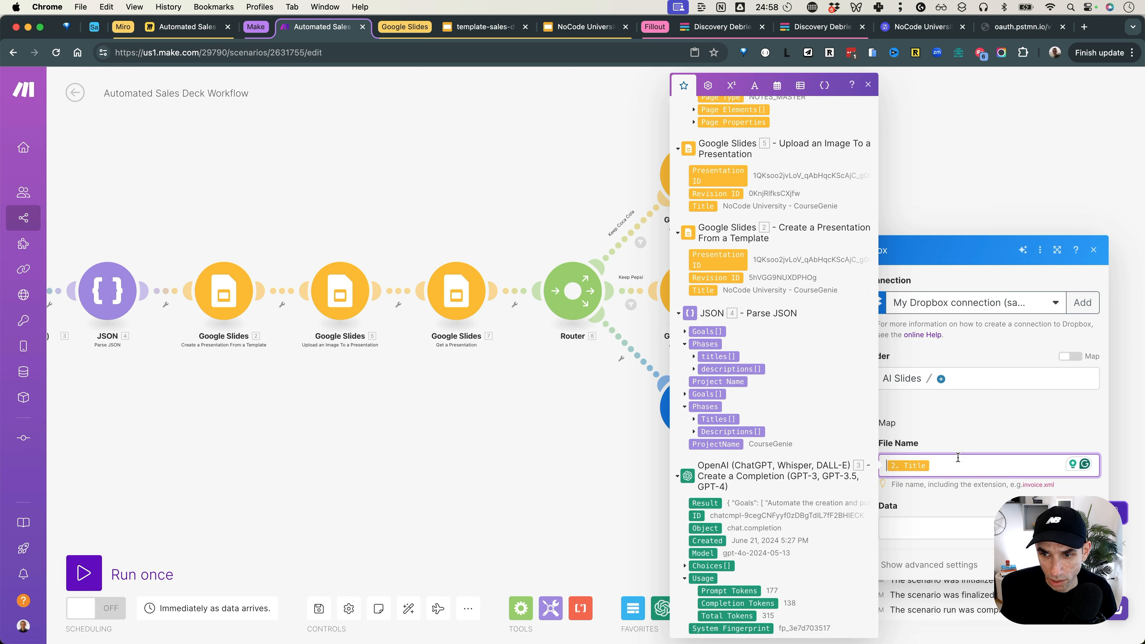
{"action": "type", "text": ".pdf"}
{"action": "left_click", "coordinate": [974, 432]}
{"action": "left_click", "coordinate": [935, 528]}
{"action": "left_click", "coordinate": [701, 215]}
{"action": "left_click", "coordinate": [988, 437]}
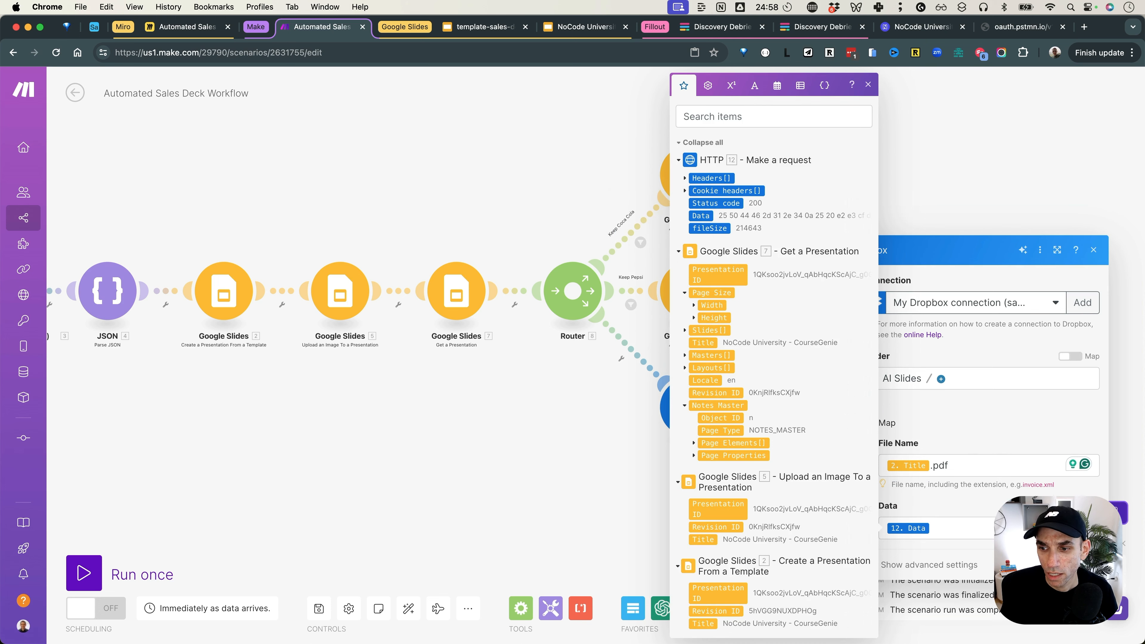
Step: Save the upload settings and add a Dropbox Create/Update a Share Link module after it
{"action": "left_click", "coordinate": [1085, 565]}
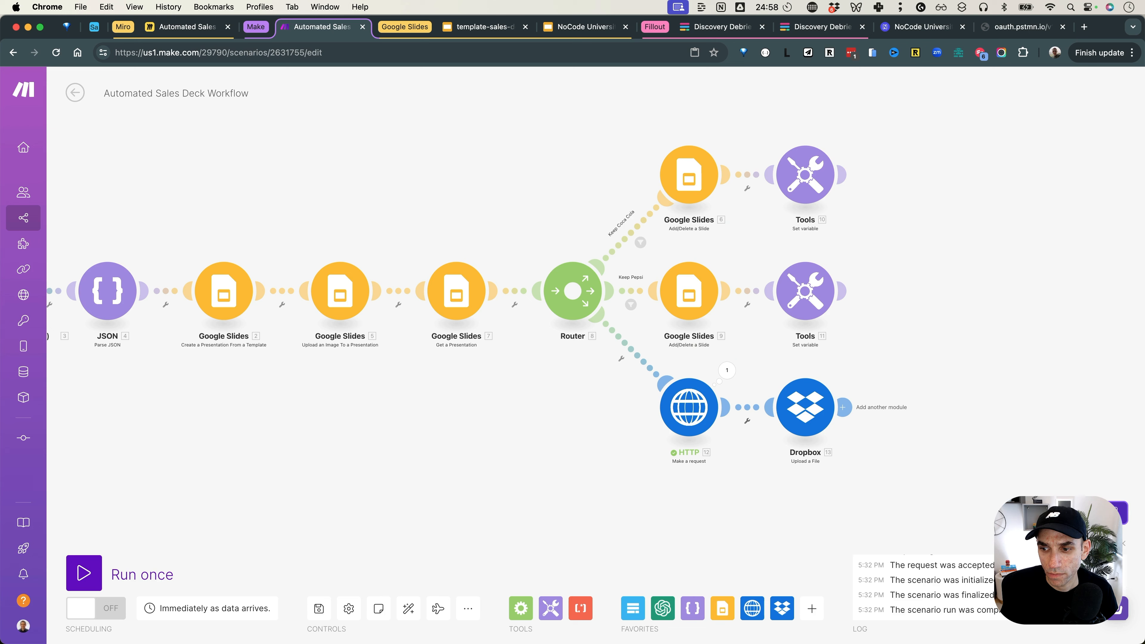
{"action": "left_click", "coordinate": [850, 411]}
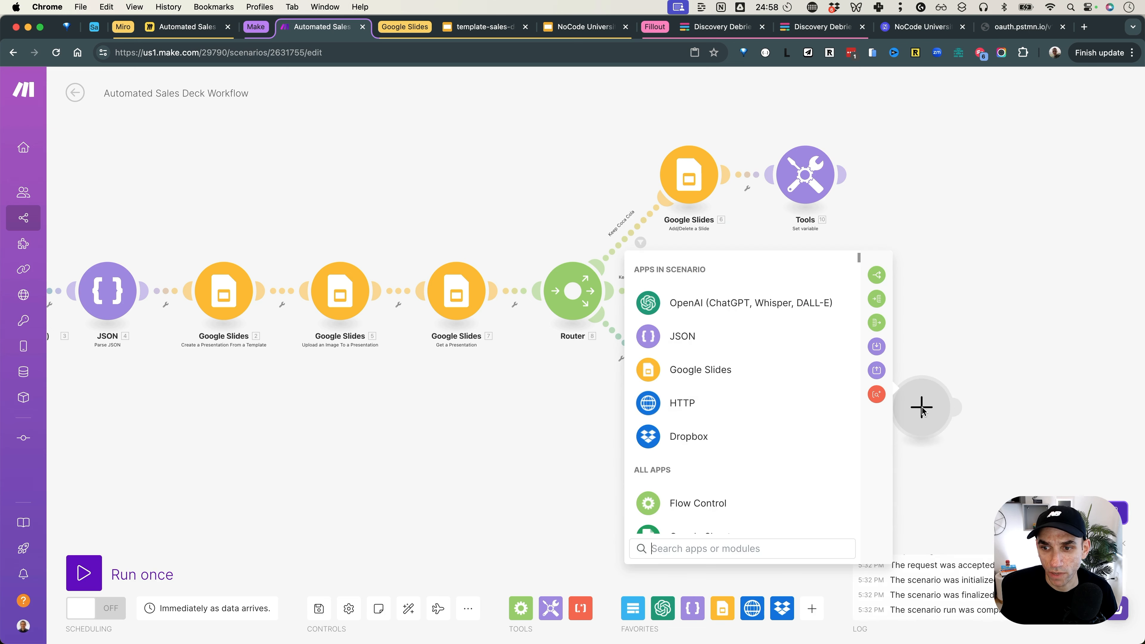
{"action": "left_click", "coordinate": [691, 446]}
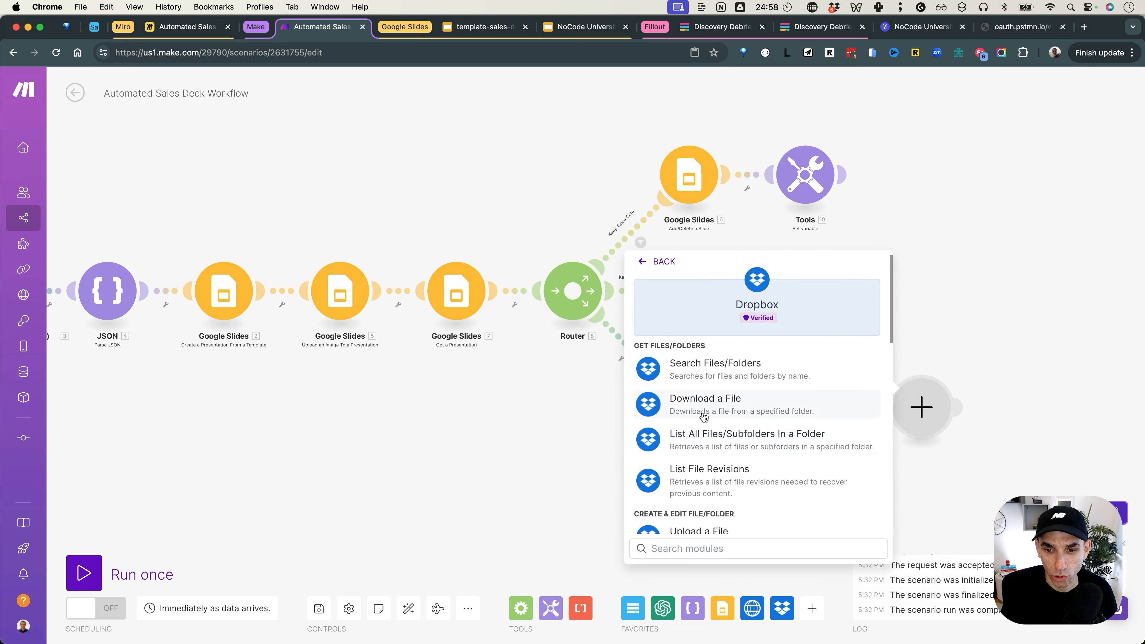
{"action": "scroll", "coordinate": [741, 464], "scroll_direction": "down", "scroll_amount": 2}
{"action": "scroll", "coordinate": [743, 456], "scroll_direction": "down", "scroll_amount": 2}
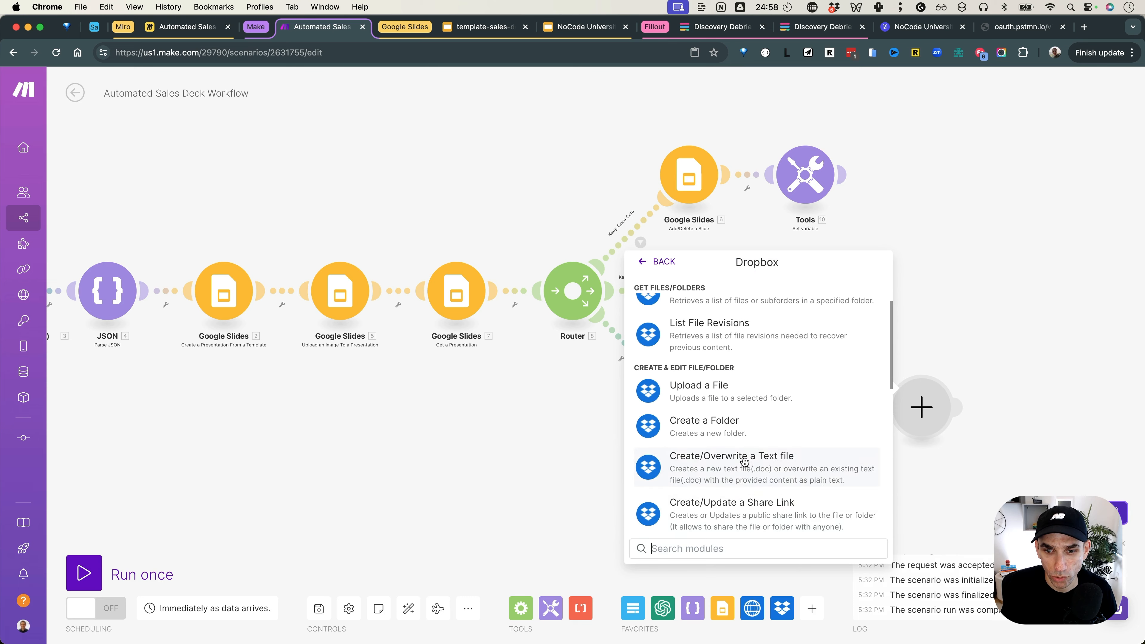
{"action": "left_click", "coordinate": [742, 505]}
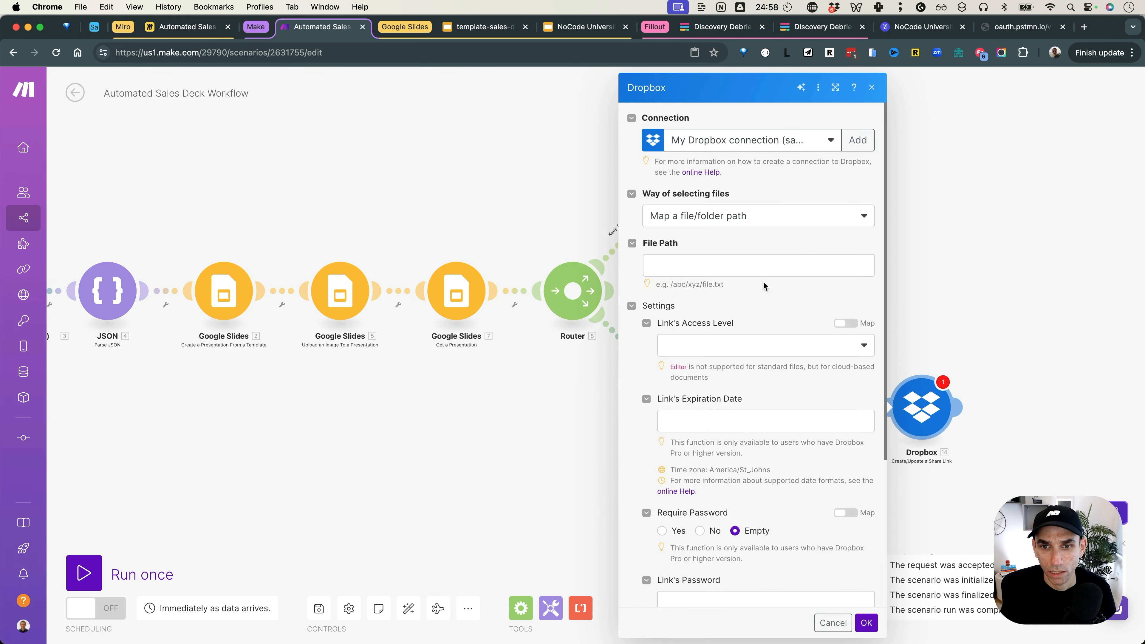
Step: Map the share link's File Path to 13. Path lower with Viewer access, and confirm
{"action": "left_click", "coordinate": [736, 264]}
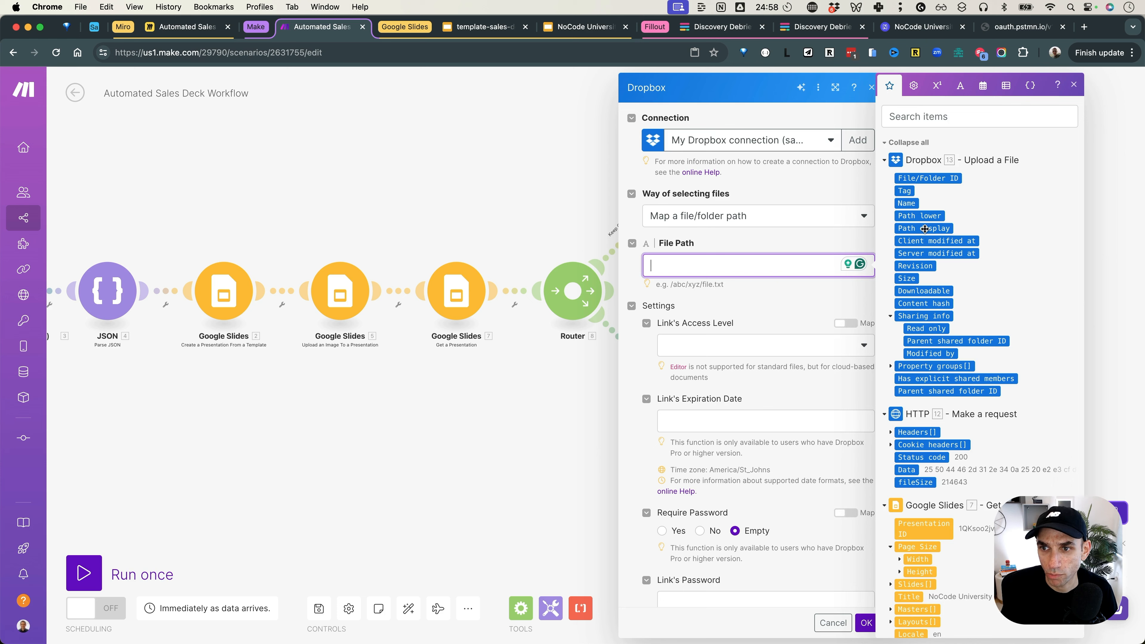
{"action": "left_click", "coordinate": [922, 216]}
{"action": "left_click", "coordinate": [767, 306]}
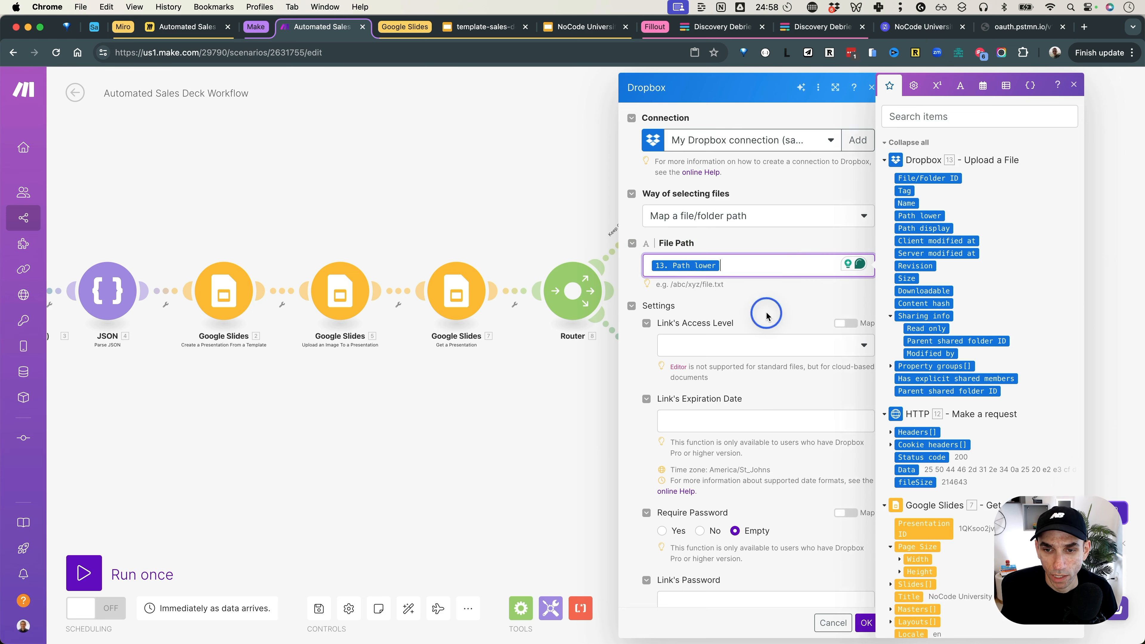
{"action": "left_click", "coordinate": [757, 347]}
{"action": "left_click", "coordinate": [747, 389]}
{"action": "scroll", "coordinate": [777, 343], "scroll_direction": "down", "scroll_amount": 2}
{"action": "scroll", "coordinate": [779, 343], "scroll_direction": "down", "scroll_amount": 3}
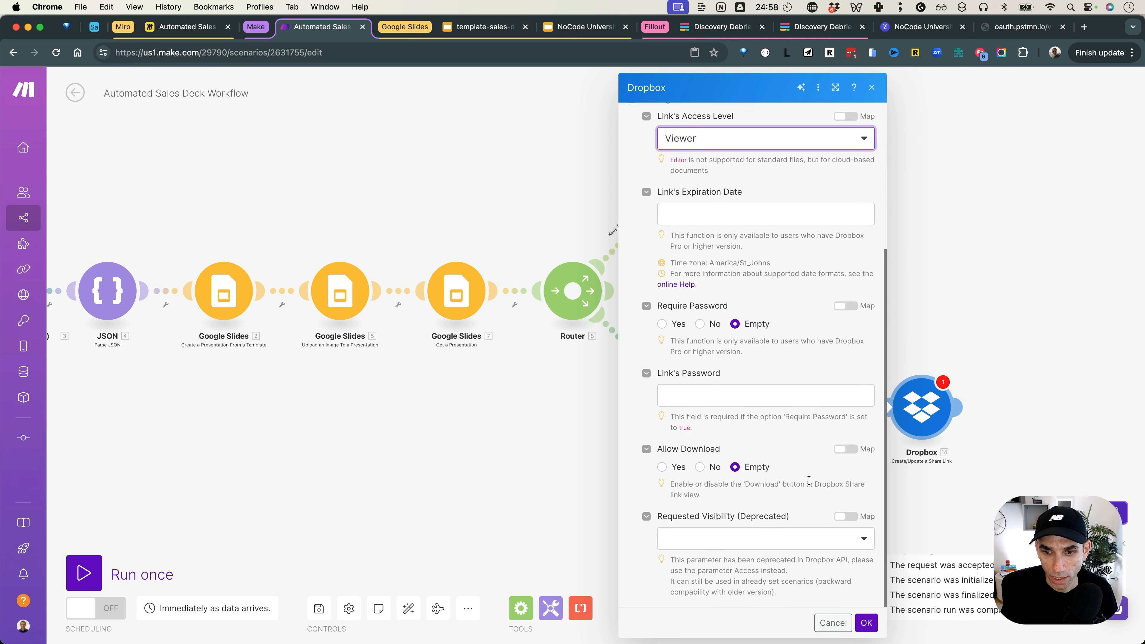
{"action": "left_click", "coordinate": [865, 623]}
{"action": "left_click", "coordinate": [958, 407]}
{"action": "type", "text": "salc"}
Step: Add a Slack Create a Message module after the share-link module
{"action": "key", "text": "BackSpace"}
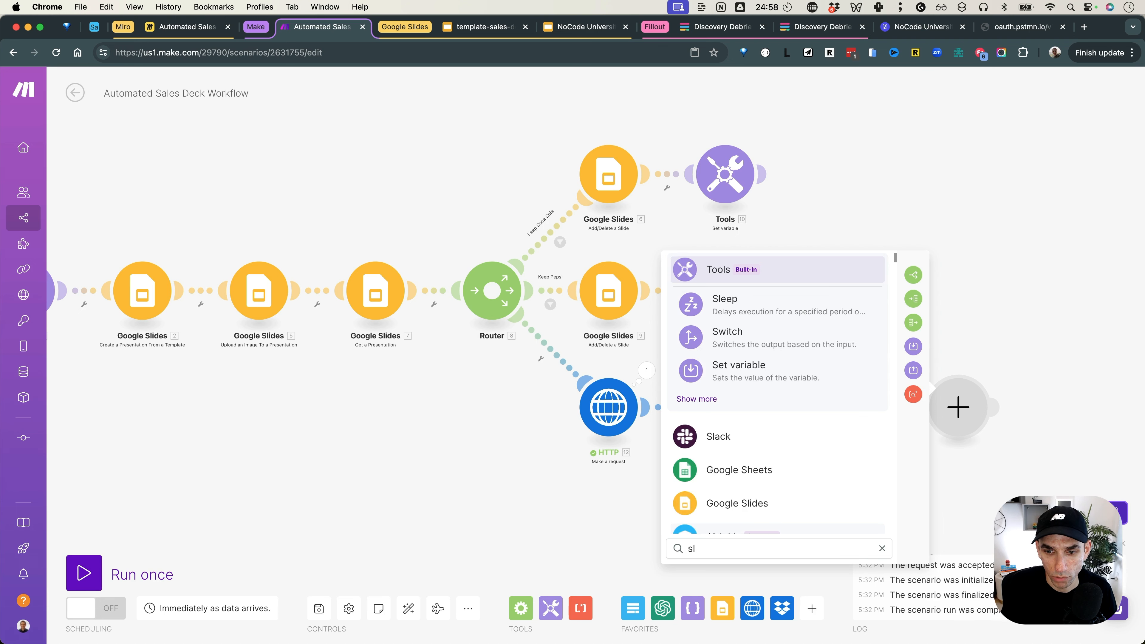
{"action": "type", "text": "lac"}
{"action": "left_click", "coordinate": [698, 407]}
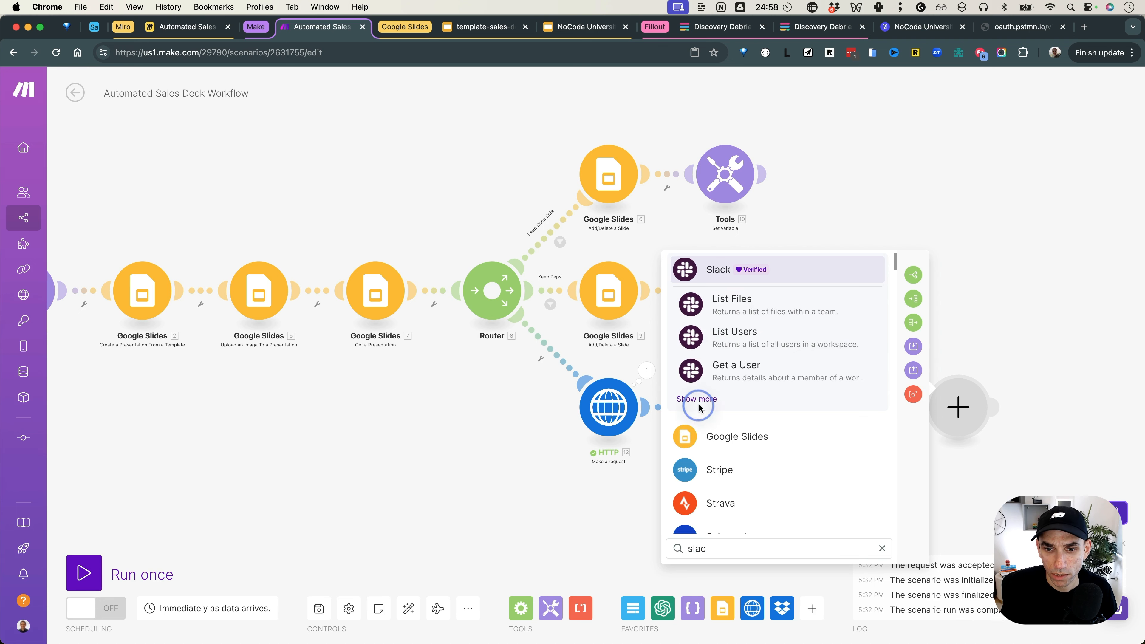
{"action": "left_click", "coordinate": [706, 400]}
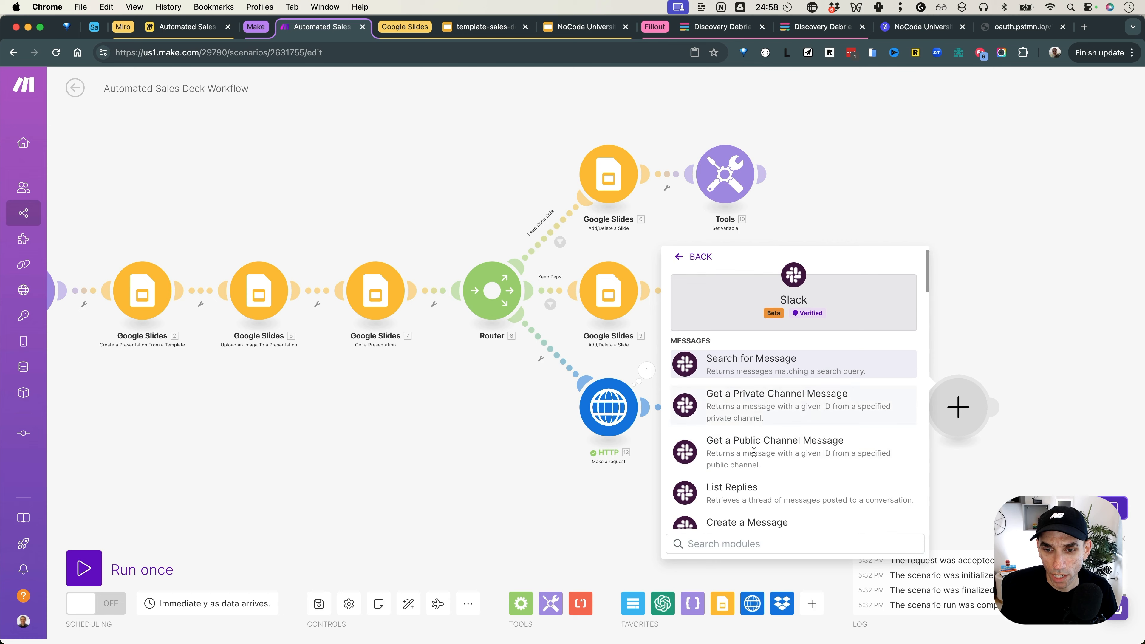
{"action": "scroll", "coordinate": [756, 457], "scroll_direction": "down", "scroll_amount": 3}
{"action": "left_click", "coordinate": [756, 457]}
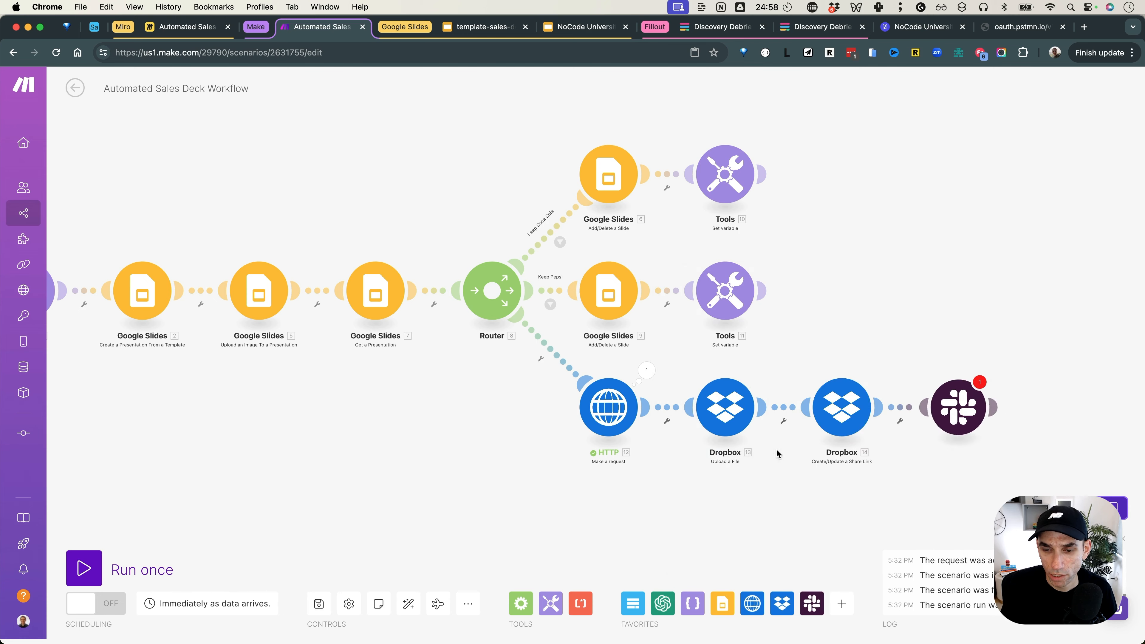
Step: Post 'You slide deck is ready for review:' plus the 14. URL share link to private channel p-scratchpad
{"action": "left_click", "coordinate": [737, 324]}
{"action": "left_click", "coordinate": [723, 364]}
{"action": "left_click", "coordinate": [741, 415]}
{"action": "left_click", "coordinate": [735, 438]}
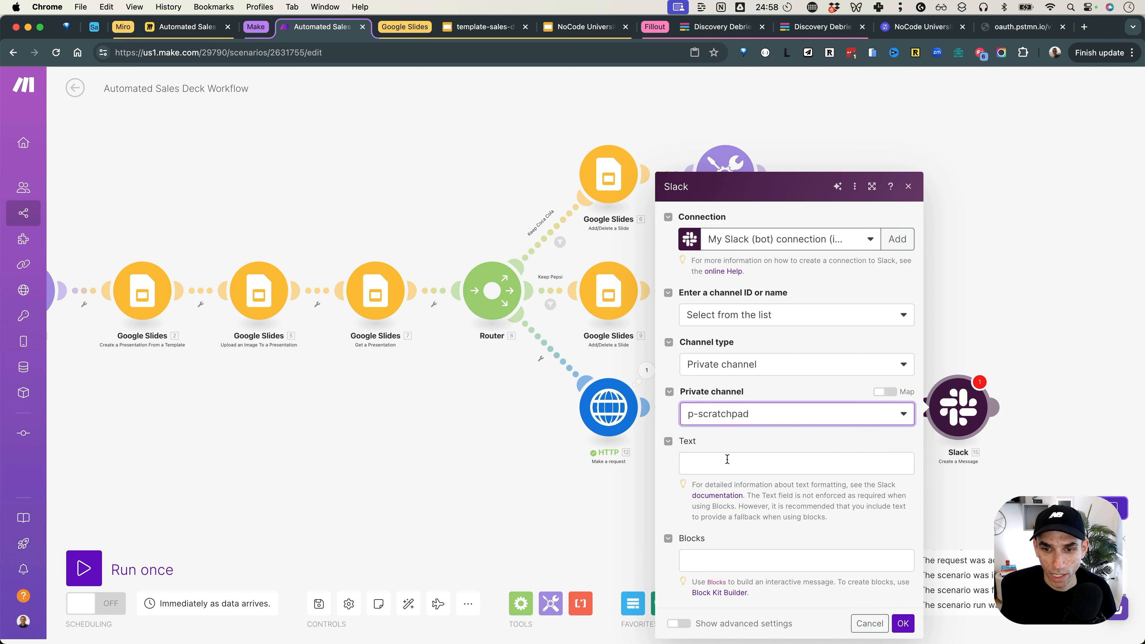
{"action": "left_click", "coordinate": [727, 459]}
{"action": "type", "text": "You "}
{"action": "type", "text": " slide deck is ready for review:"}
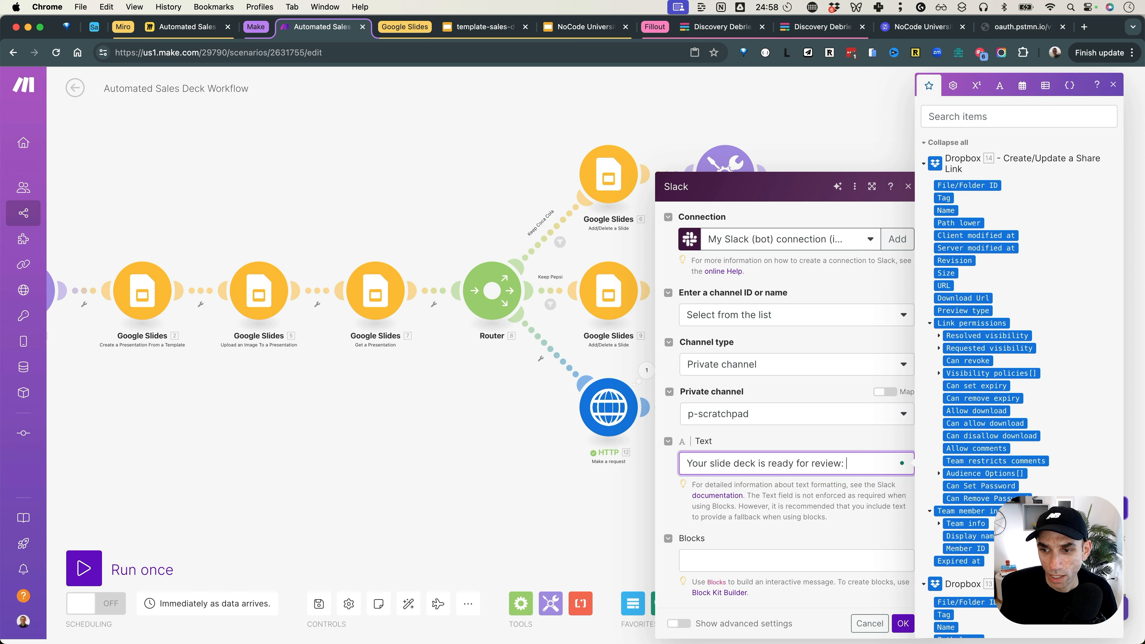
{"action": "scroll", "coordinate": [991, 316], "scroll_direction": "down", "scroll_amount": 1}
{"action": "left_click", "coordinate": [943, 255]}
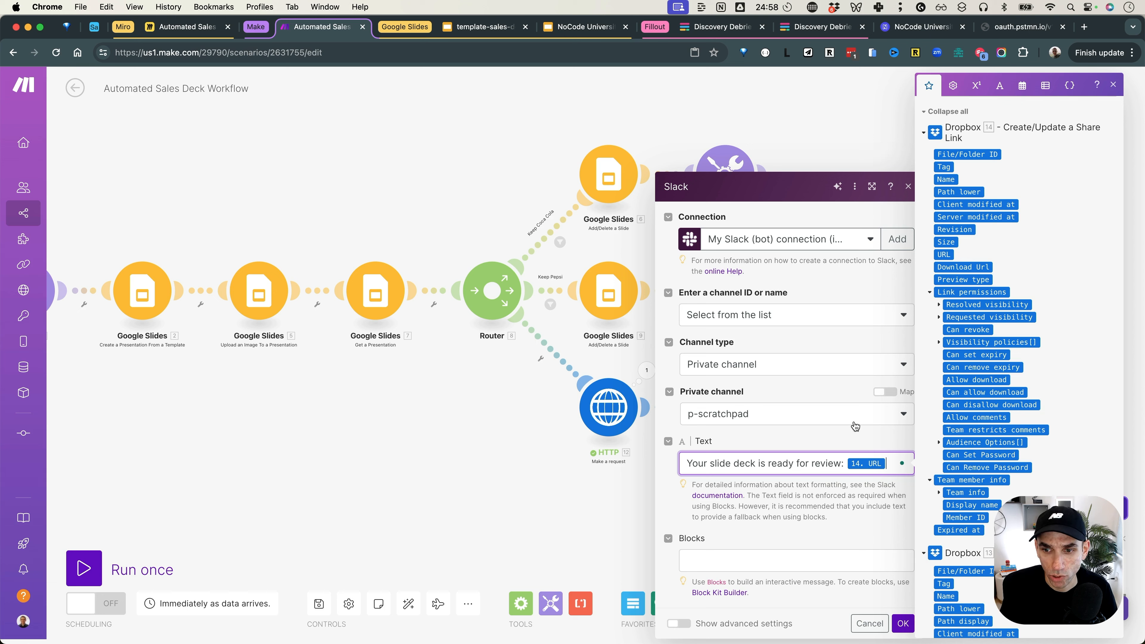
{"action": "left_click", "coordinate": [855, 433]}
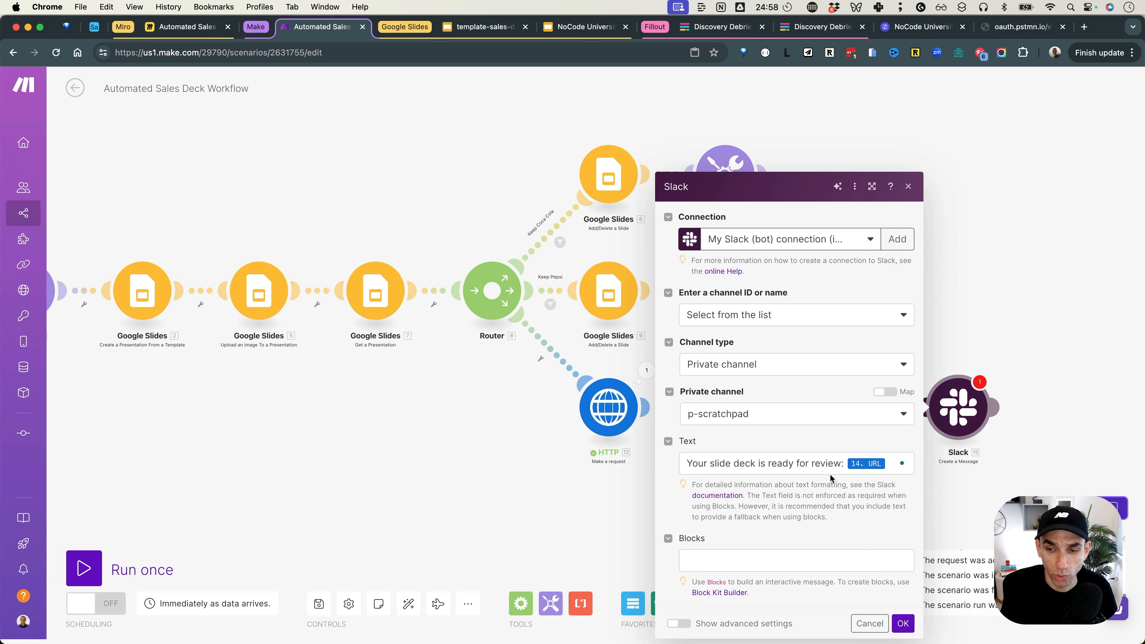
{"action": "left_click", "coordinate": [903, 623]}
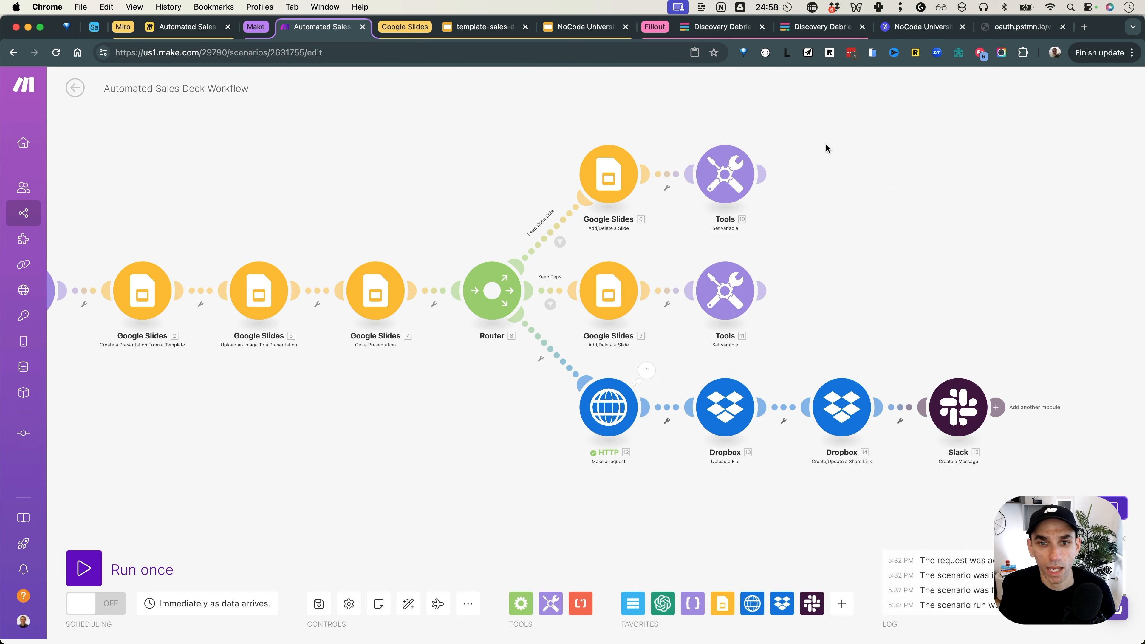
Step: Save and reload the scenario, then run it once using the existing webhook queue data
{"action": "left_click", "coordinate": [319, 603]}
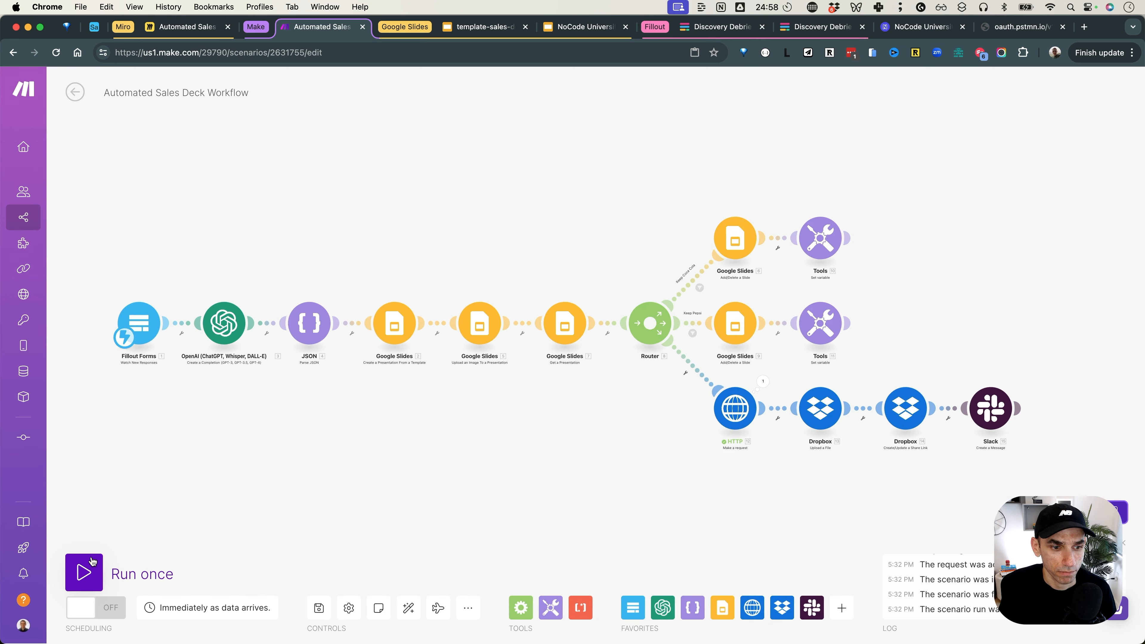
{"action": "left_click", "coordinate": [55, 52]}
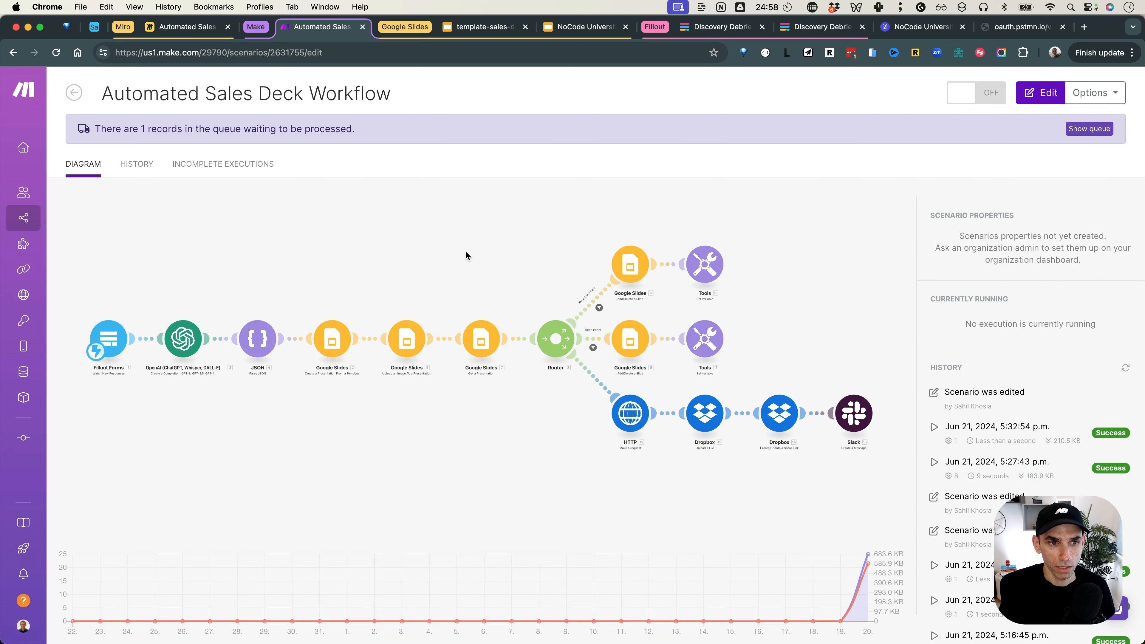
{"action": "left_click", "coordinate": [84, 573]}
{"action": "left_click", "coordinate": [350, 615]}
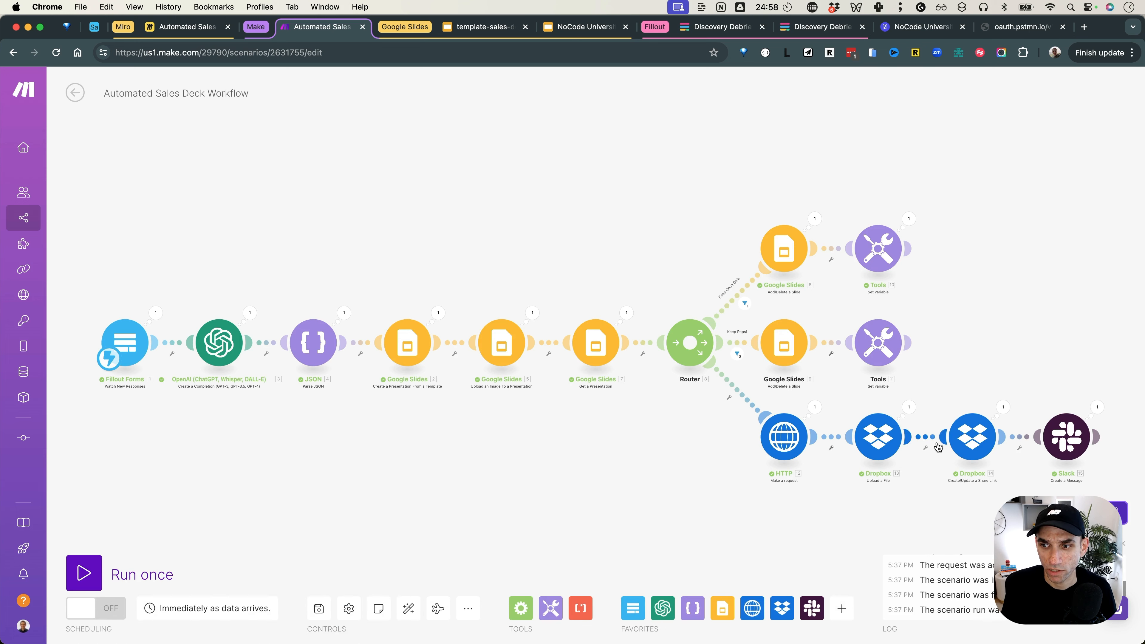
Step: Switch to Slack and view the p-scratchpad channel's new slide-deck-ready message
{"action": "key", "text": "super+Tab"}
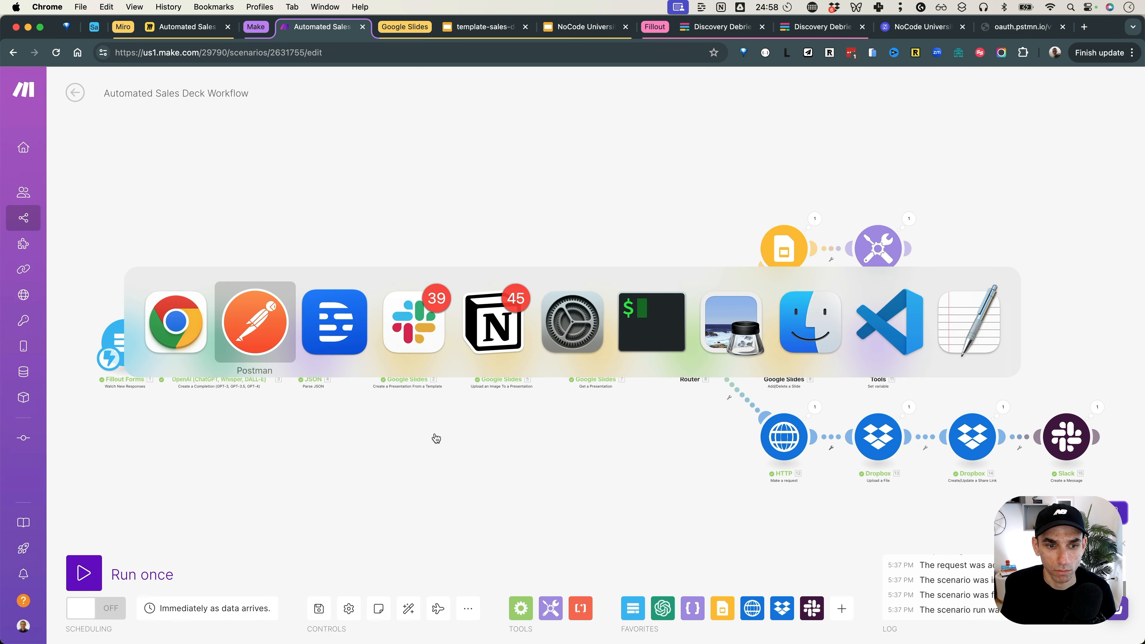
{"action": "left_click", "coordinate": [396, 349]}
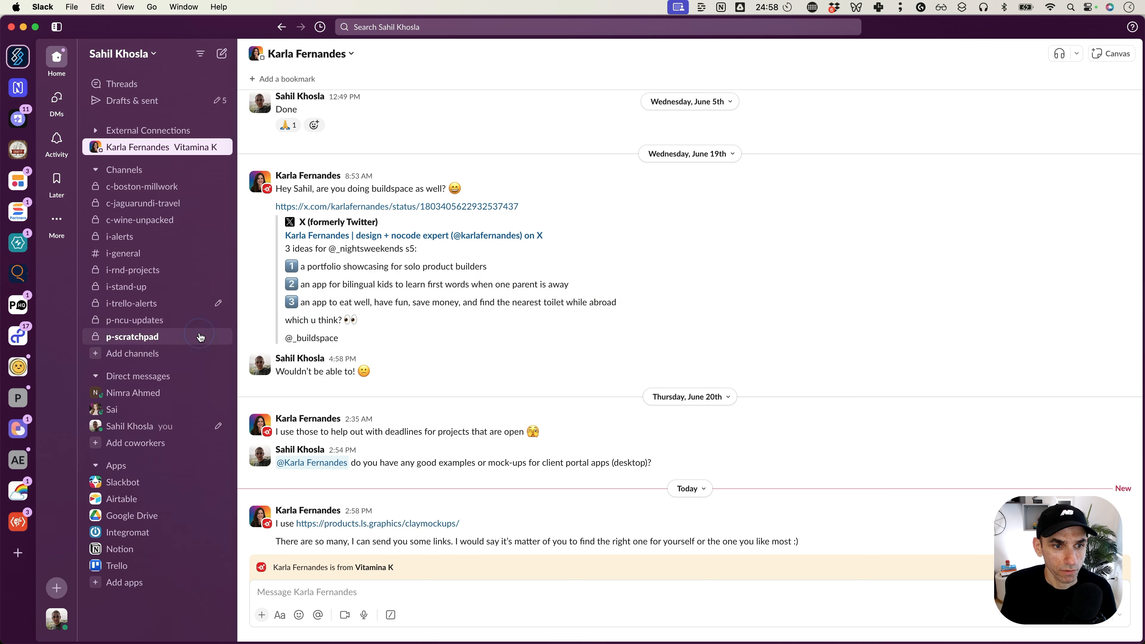
{"action": "left_click", "coordinate": [200, 337]}
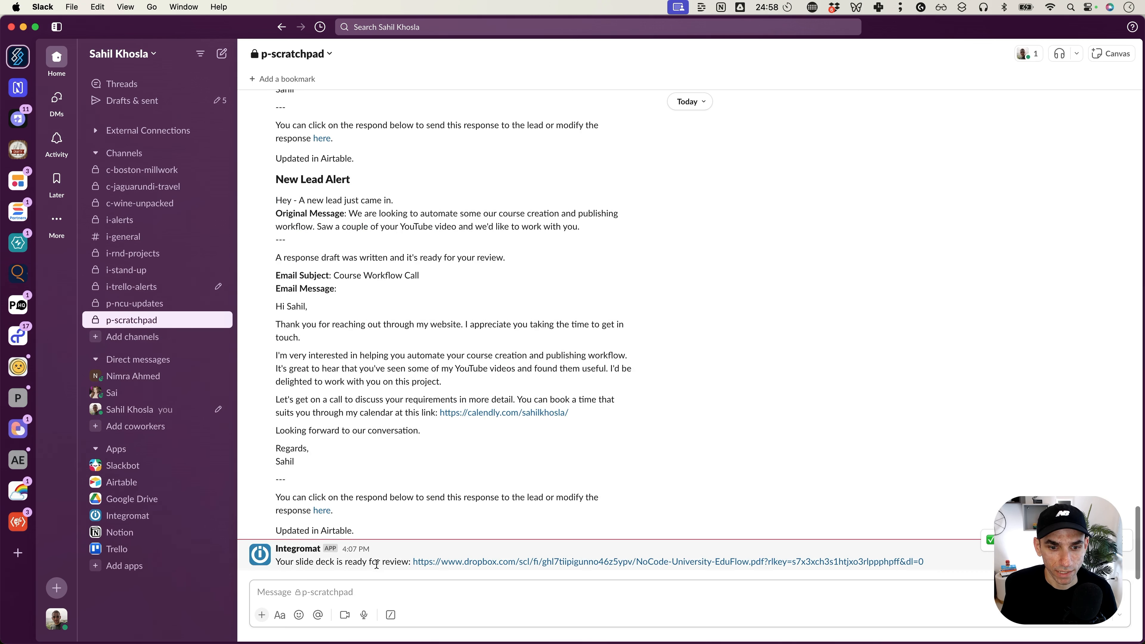
Step: Follow the Slack message's Dropbox link and scroll through the six-page NoCode University - EduFlow PDF
{"action": "left_click", "coordinate": [611, 564]}
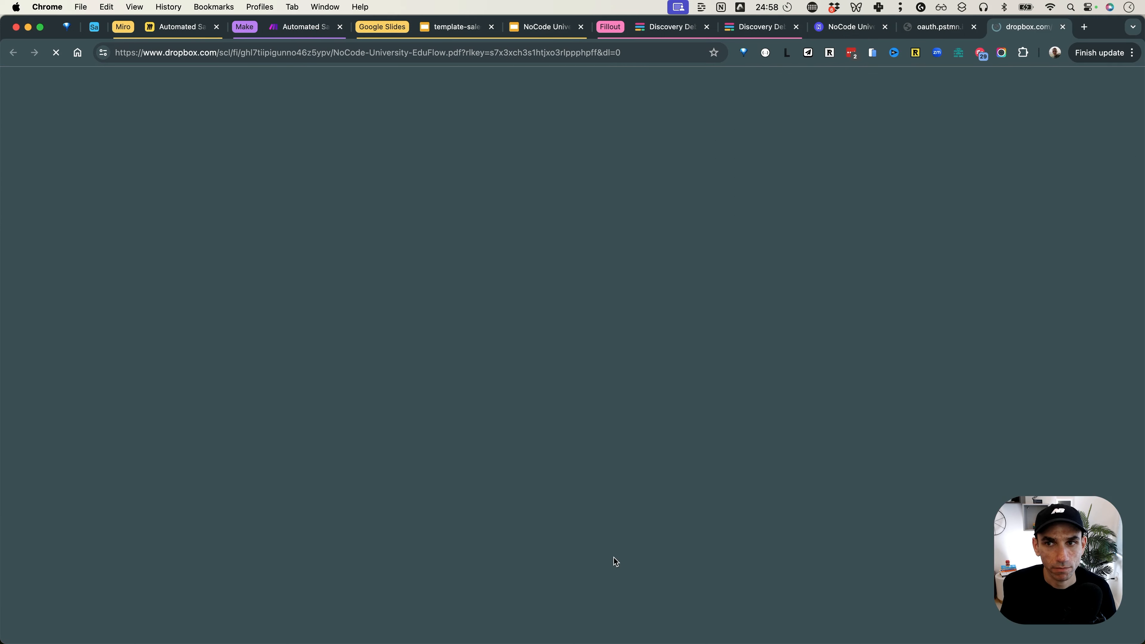
{"action": "scroll", "coordinate": [347, 271], "scroll_direction": "down", "scroll_amount": 2}
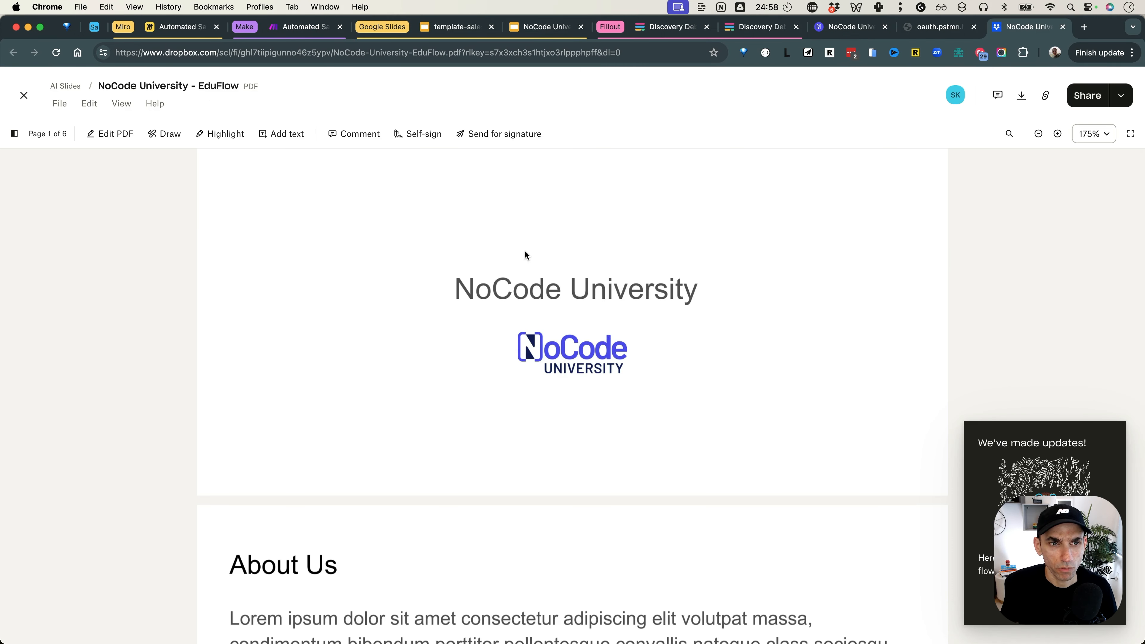
{"action": "scroll", "coordinate": [525, 255], "scroll_direction": "down", "scroll_amount": 20}
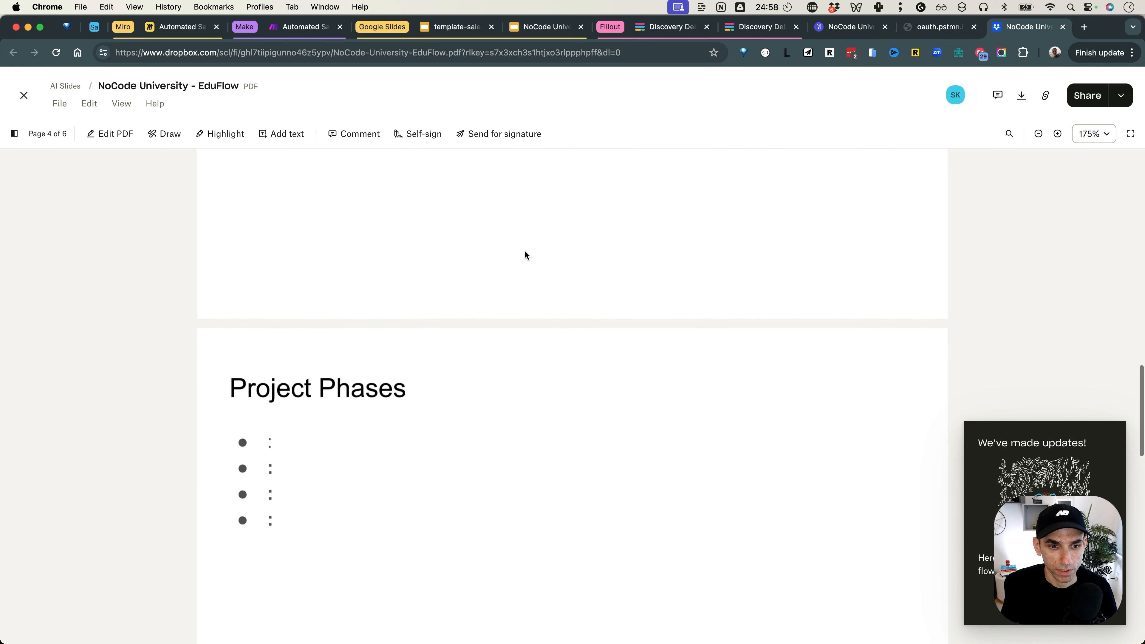
{"action": "scroll", "coordinate": [525, 255], "scroll_direction": "down", "scroll_amount": 10}
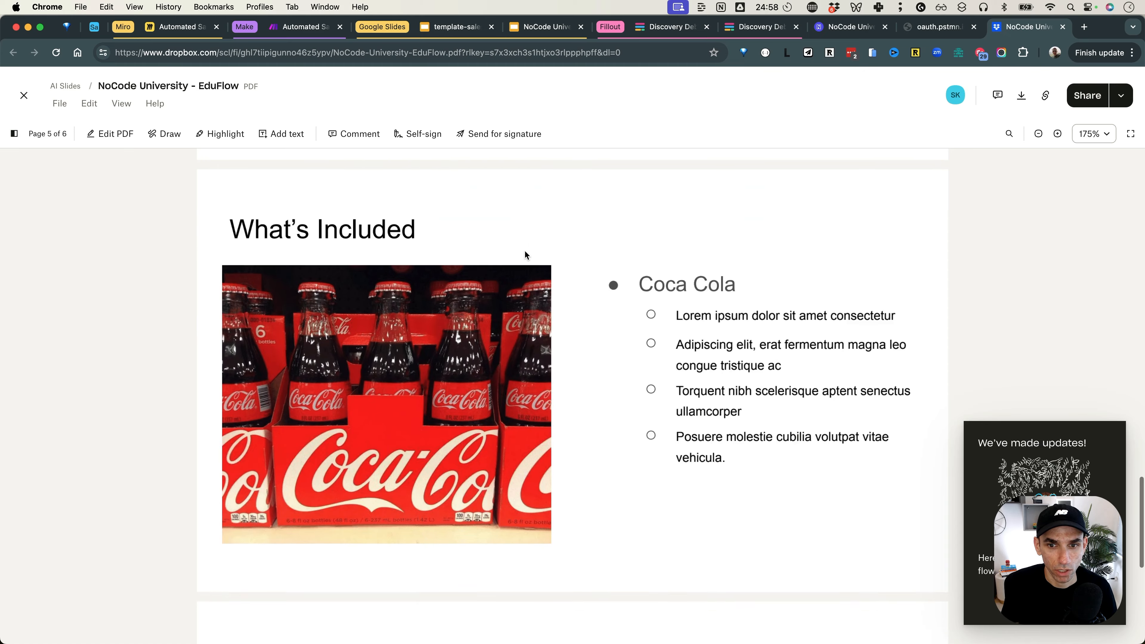
{"action": "scroll", "coordinate": [524, 252], "scroll_direction": "down", "scroll_amount": 8}
{"action": "scroll", "coordinate": [525, 252], "scroll_direction": "up", "scroll_amount": 12}
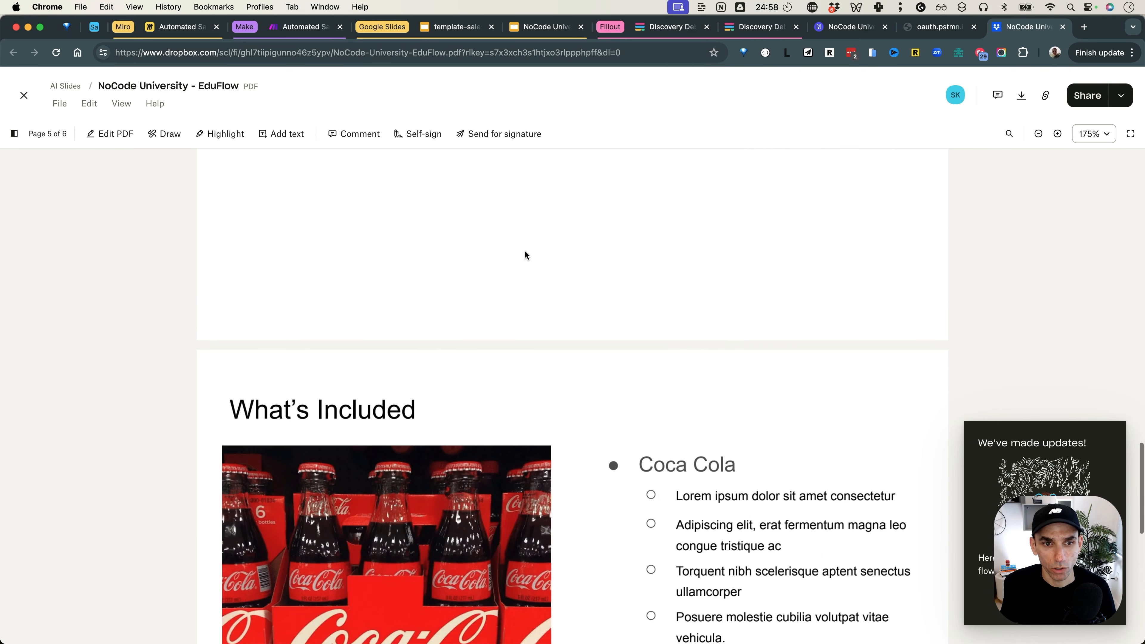
{"action": "scroll", "coordinate": [524, 250], "scroll_direction": "up", "scroll_amount": 6}
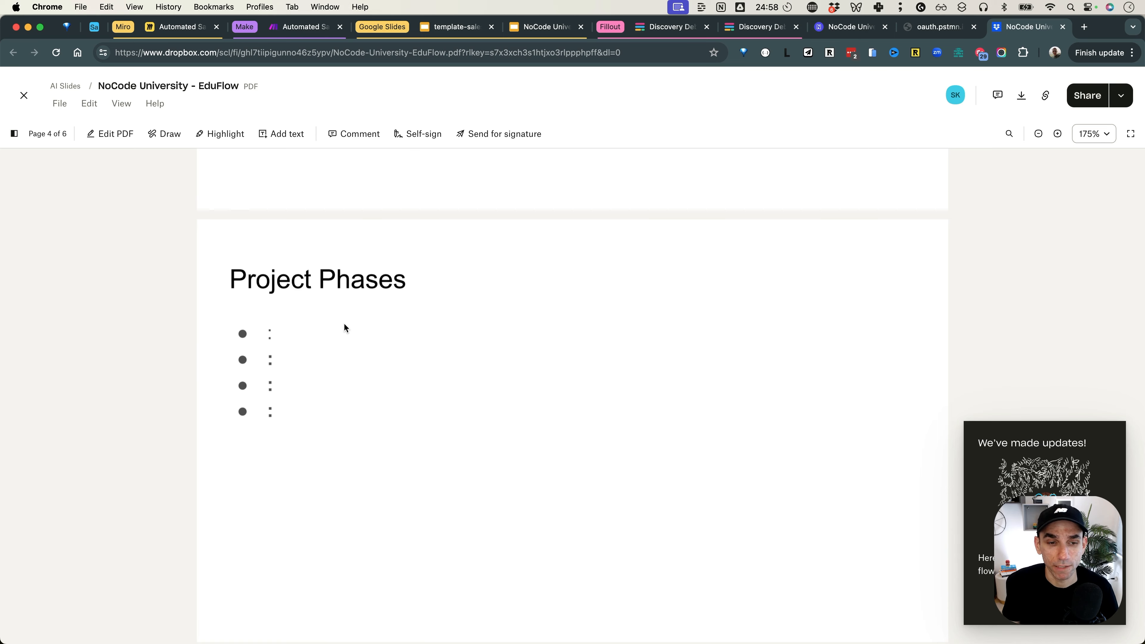
{"action": "scroll", "coordinate": [344, 326], "scroll_direction": "up", "scroll_amount": 10}
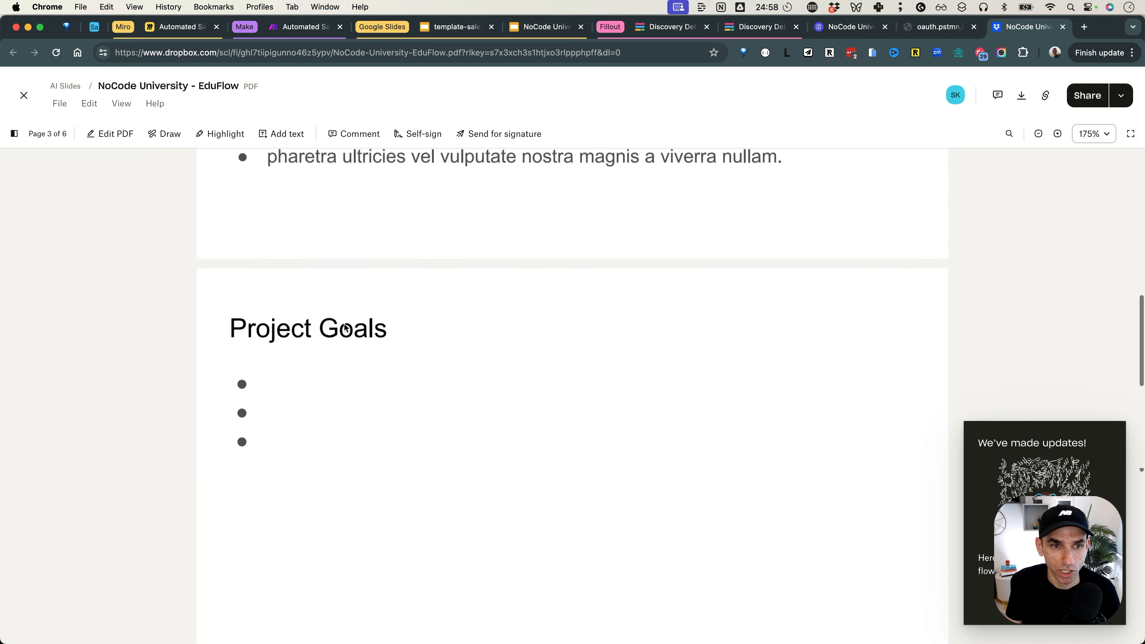
{"action": "scroll", "coordinate": [344, 326], "scroll_direction": "up", "scroll_amount": 15}
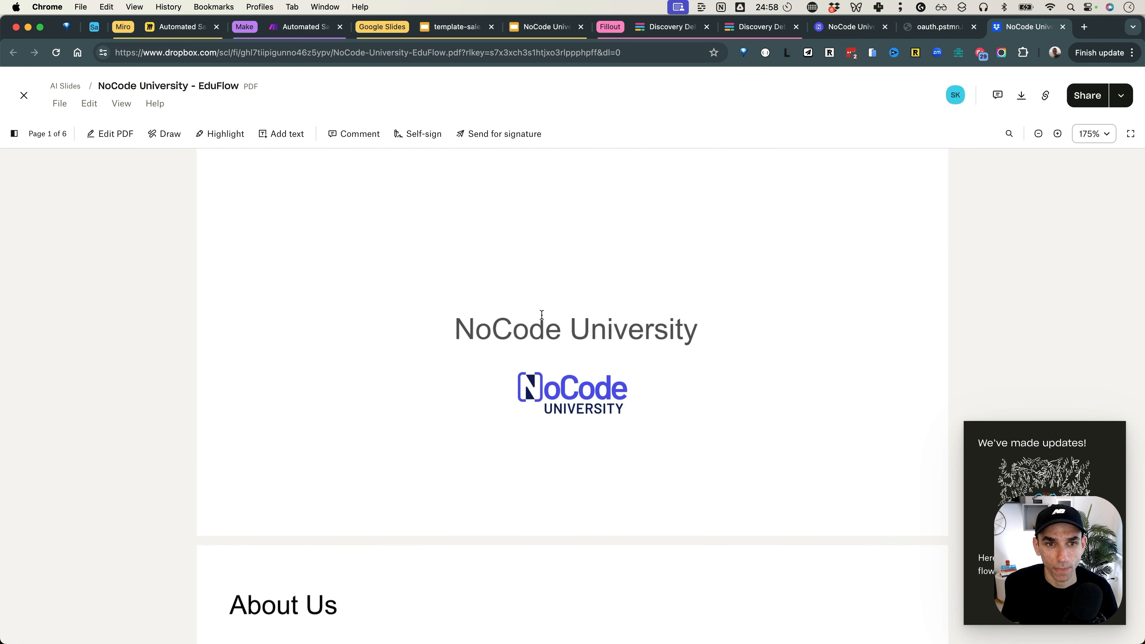
{"action": "scroll", "coordinate": [542, 314], "scroll_direction": "down", "scroll_amount": 12}
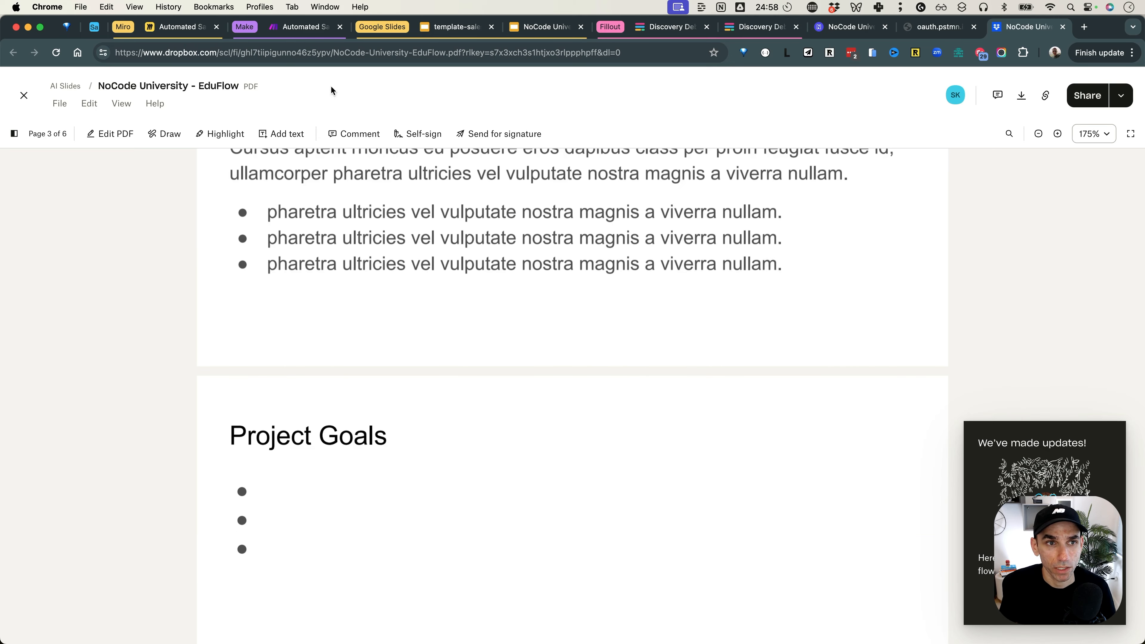
Step: On the Automated Sales Deck board, highlight the Make Setup shapes from Discovery Call to Generate the PDF
{"action": "left_click", "coordinate": [184, 28]}
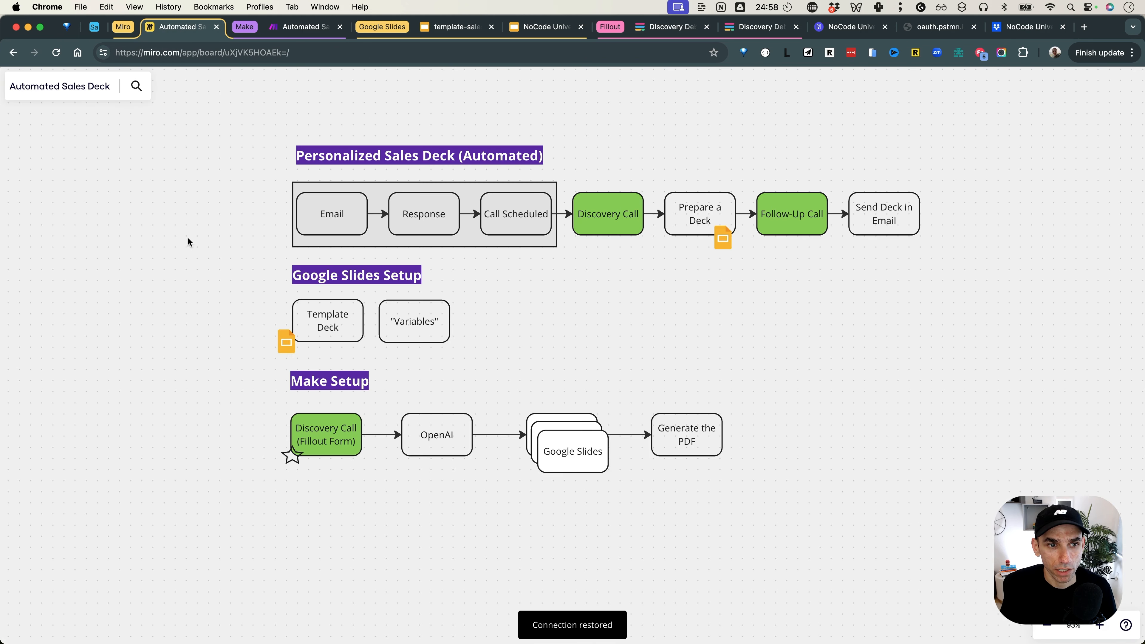
{"action": "left_click_drag", "start_coordinate": [765, 313], "coordinate": [688, 220]}
{"action": "left_click", "coordinate": [390, 339]}
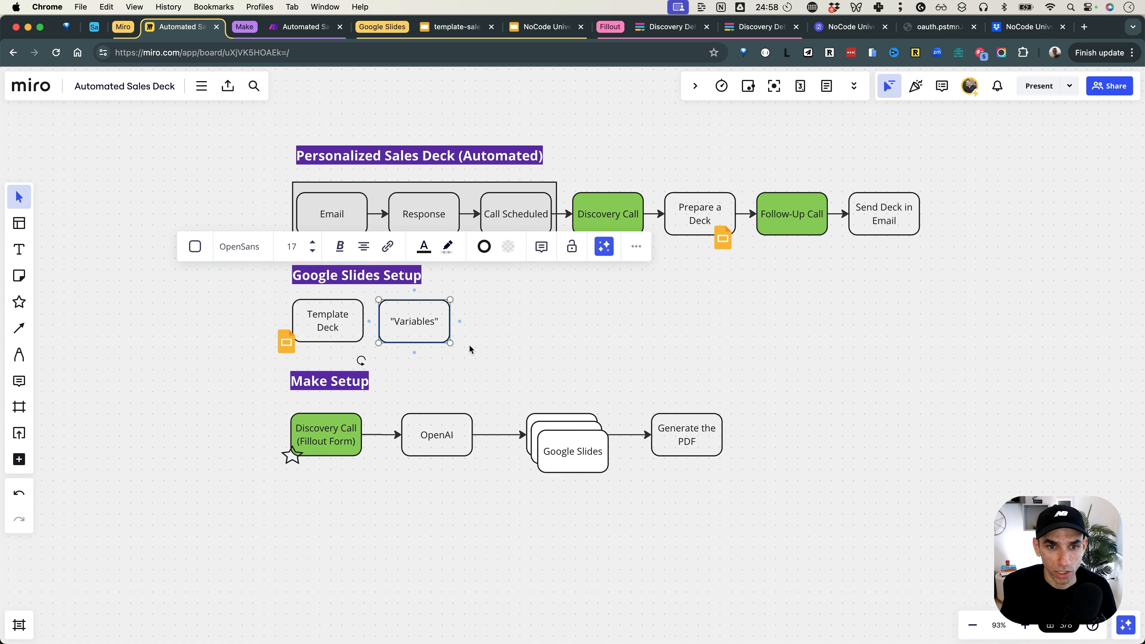
{"action": "left_click", "coordinate": [553, 344]}
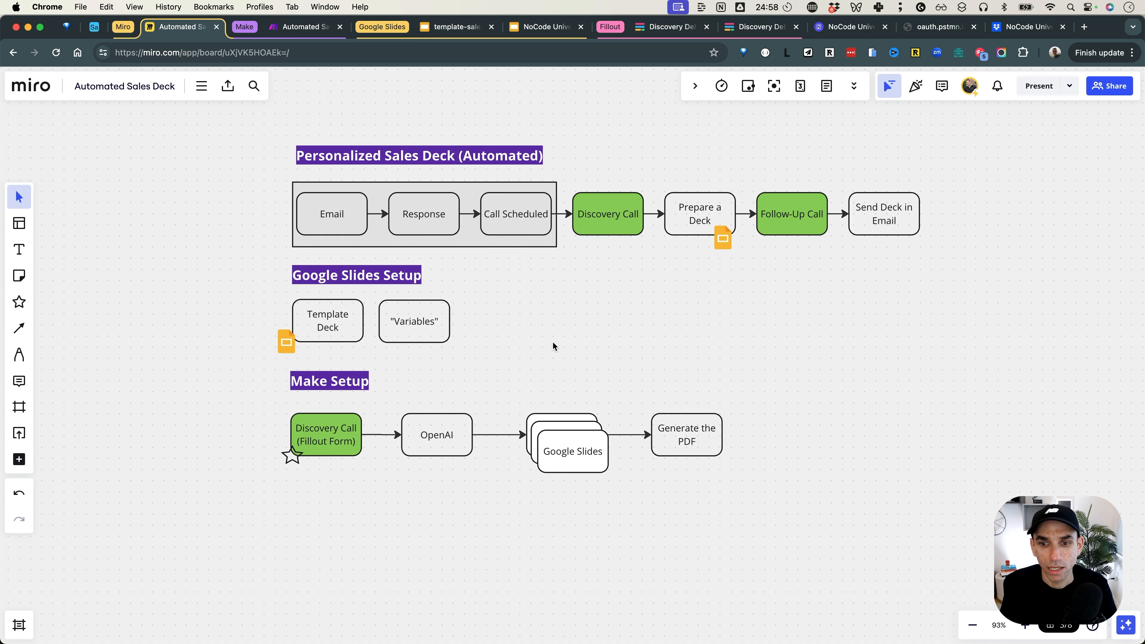
{"action": "left_click_drag", "start_coordinate": [726, 396], "coordinate": [649, 458]}
{"action": "left_click", "coordinate": [774, 462]}
{"action": "left_click_drag", "start_coordinate": [250, 423], "coordinate": [802, 500]}
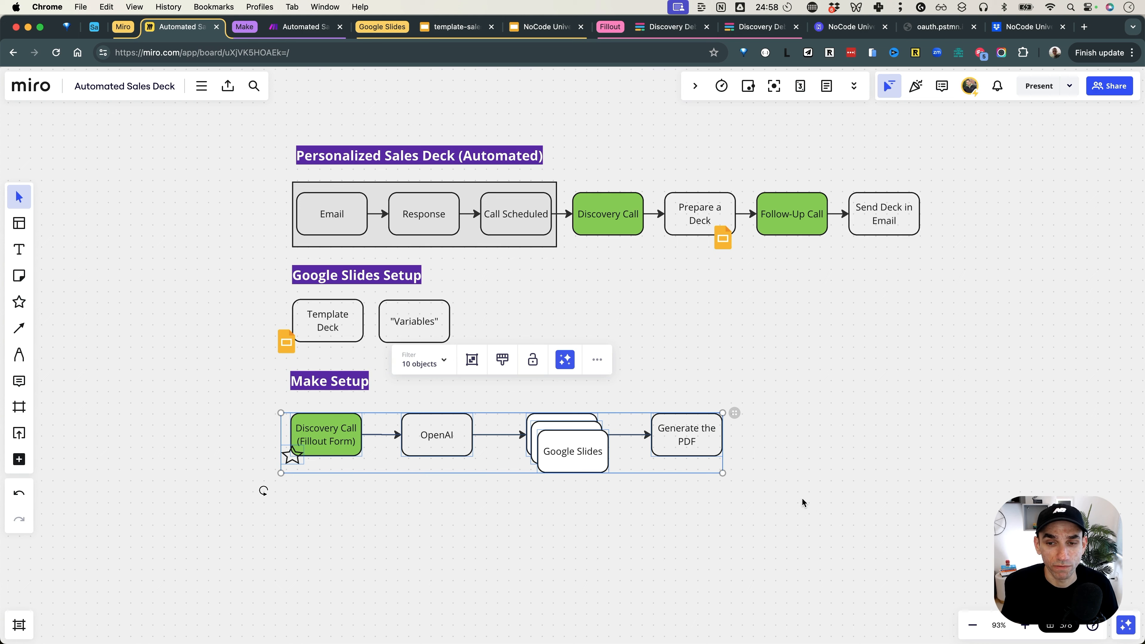